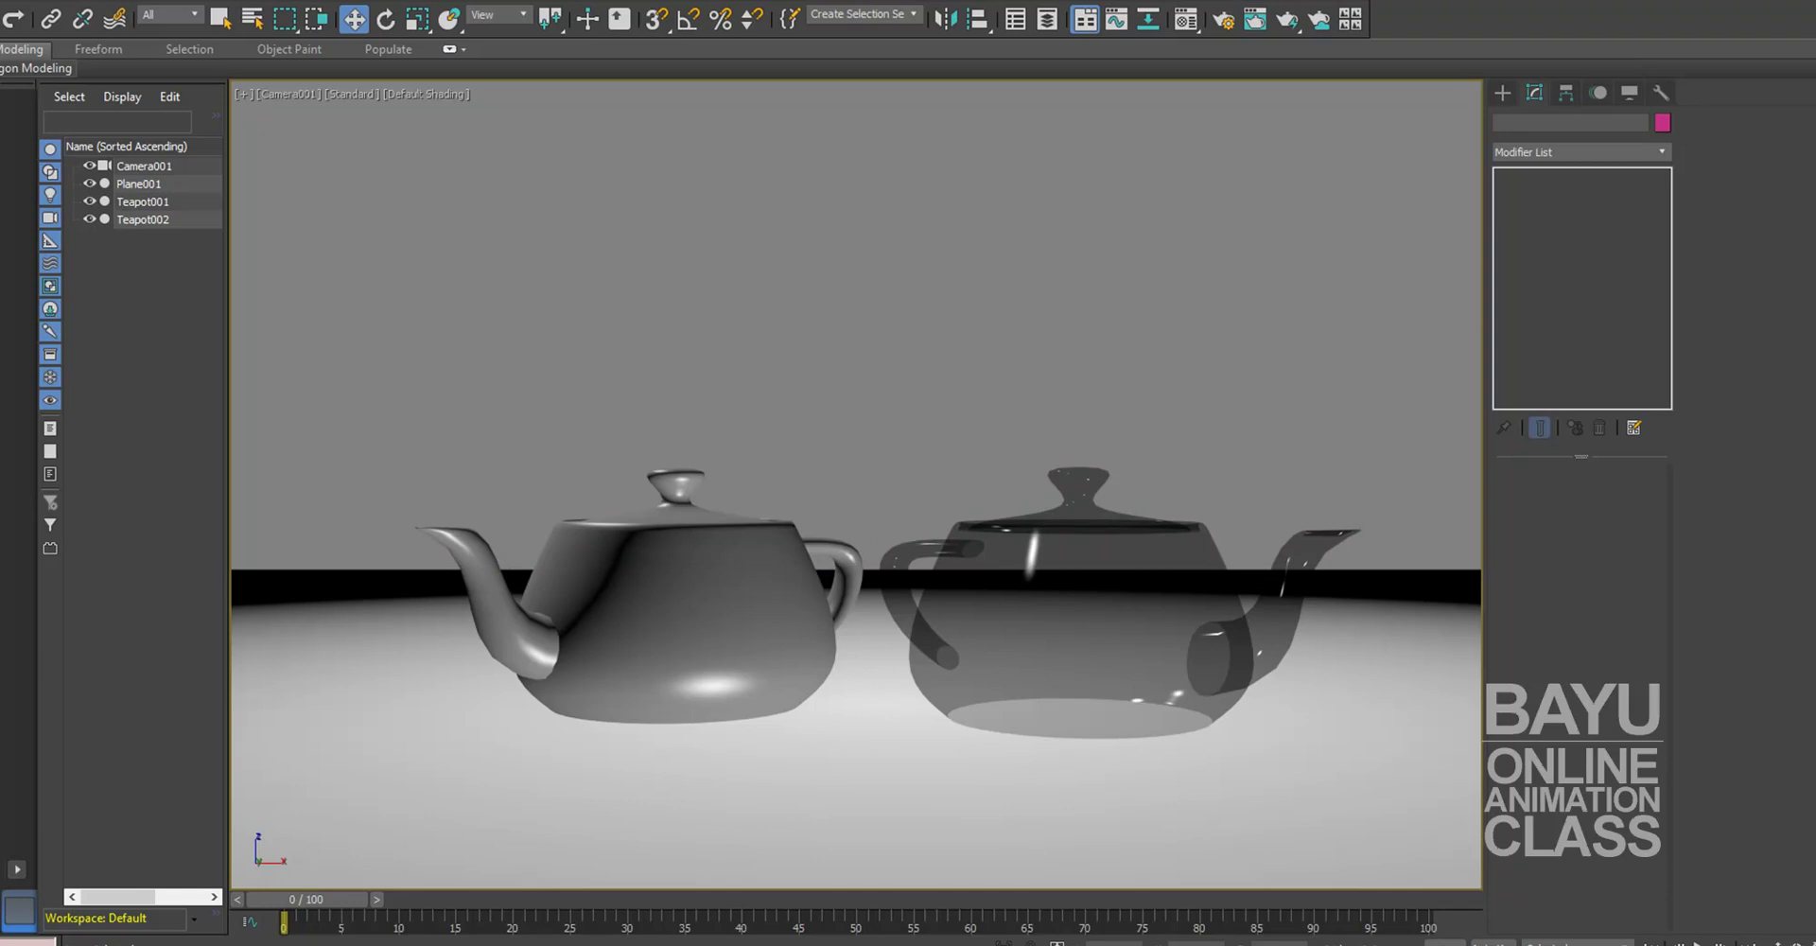
Step: Restore the quad layout of Top, Camera, Left and Perspective from the maximized Camera001 view
key("alt+w")
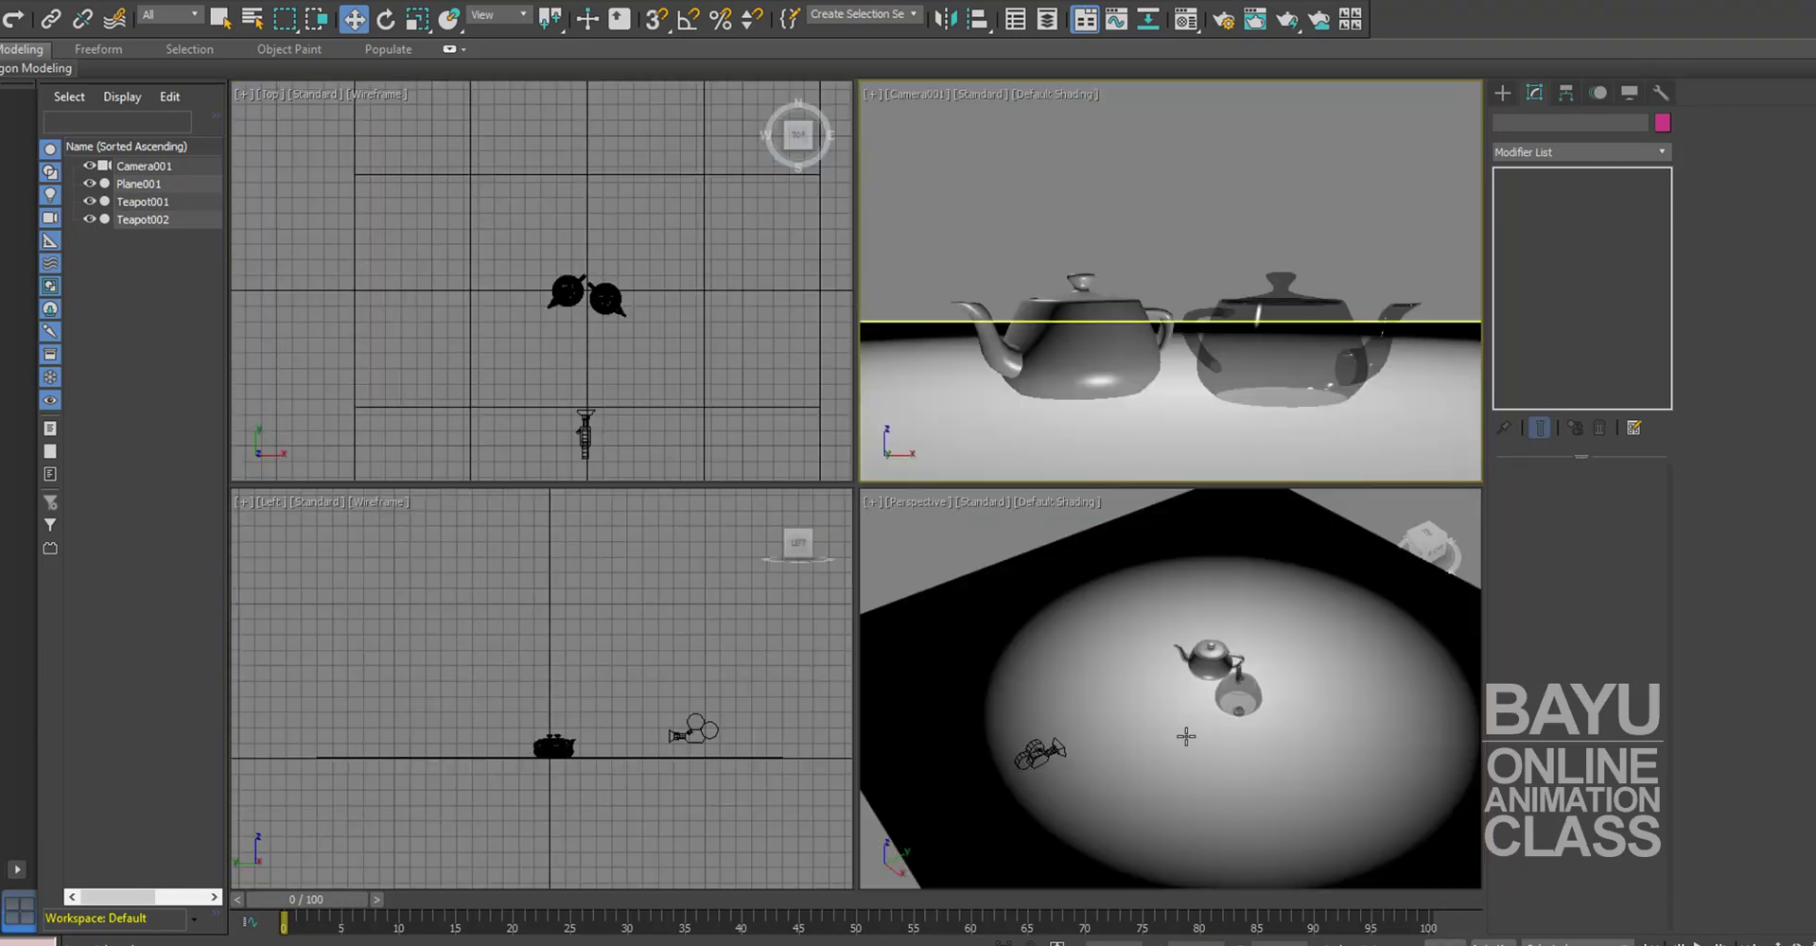
Step: Switch the Perspective view to Wireframe and zoom out to frame the scene
left_click(1060, 501)
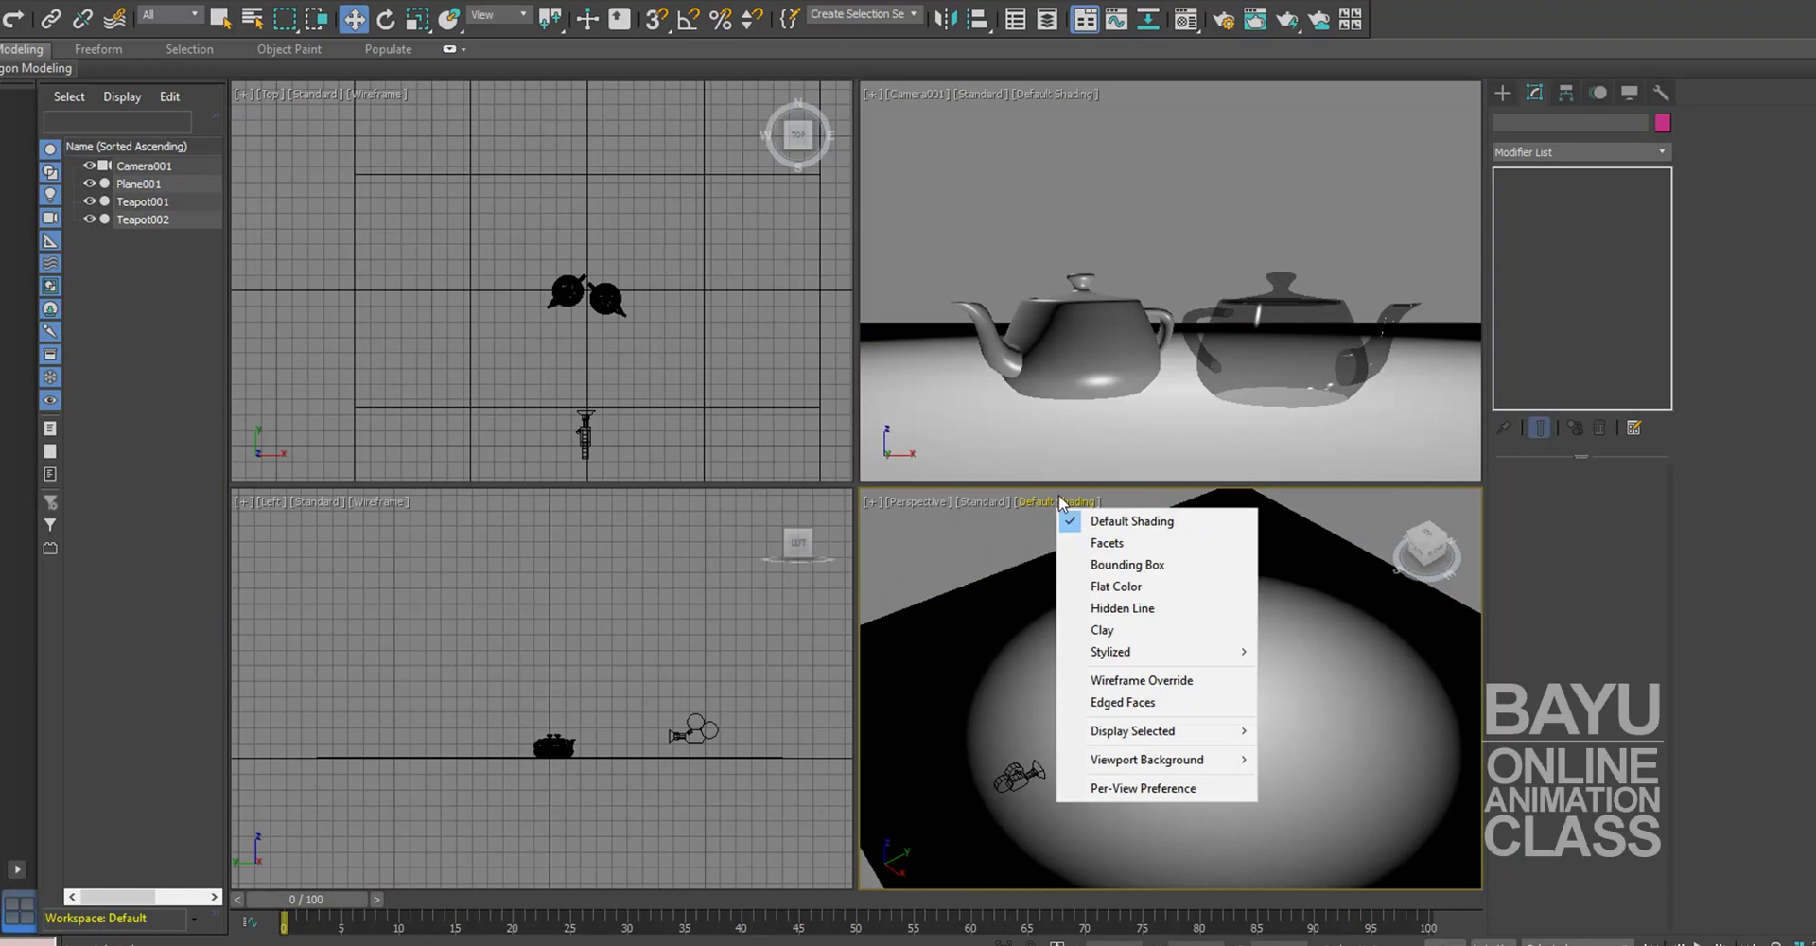
left_click(1173, 681)
middle_click_drag(1133, 806, 1199, 779)
scroll(1282, 753, "down", 1)
scroll(1228, 770, "down", 2)
Step: Check the camera, front teapot and ground plane, then clear the selection and recentre the Left and Perspective views
left_click(1157, 759)
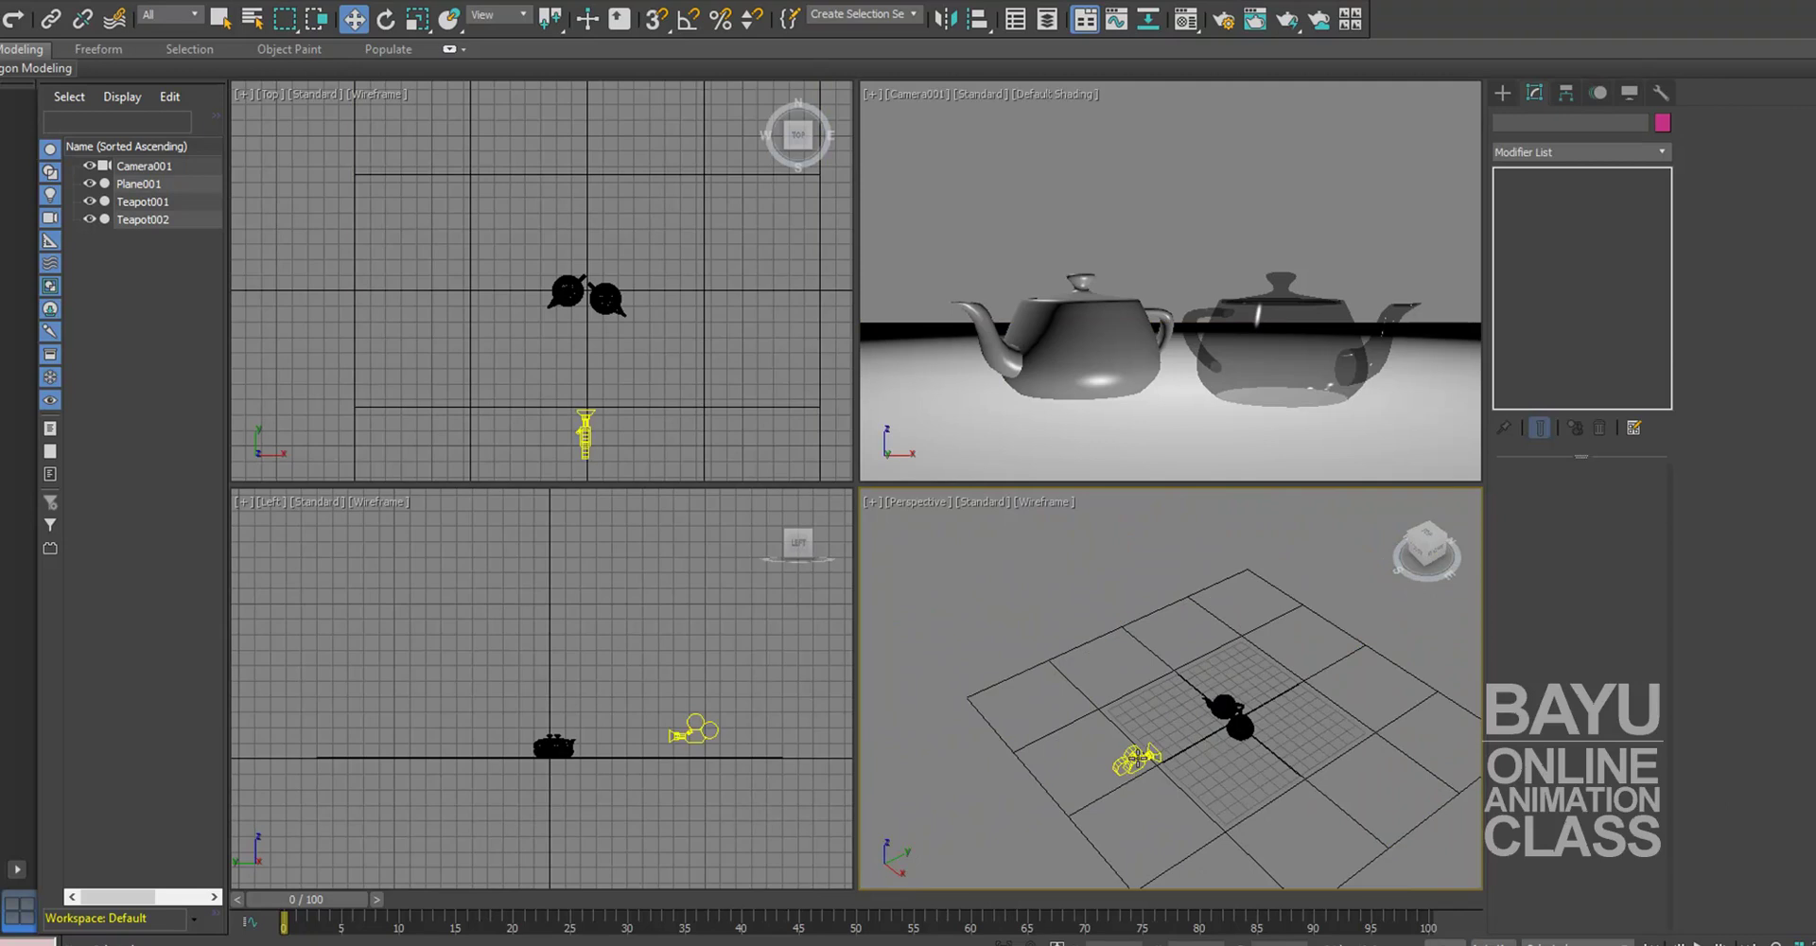
left_click(1229, 721)
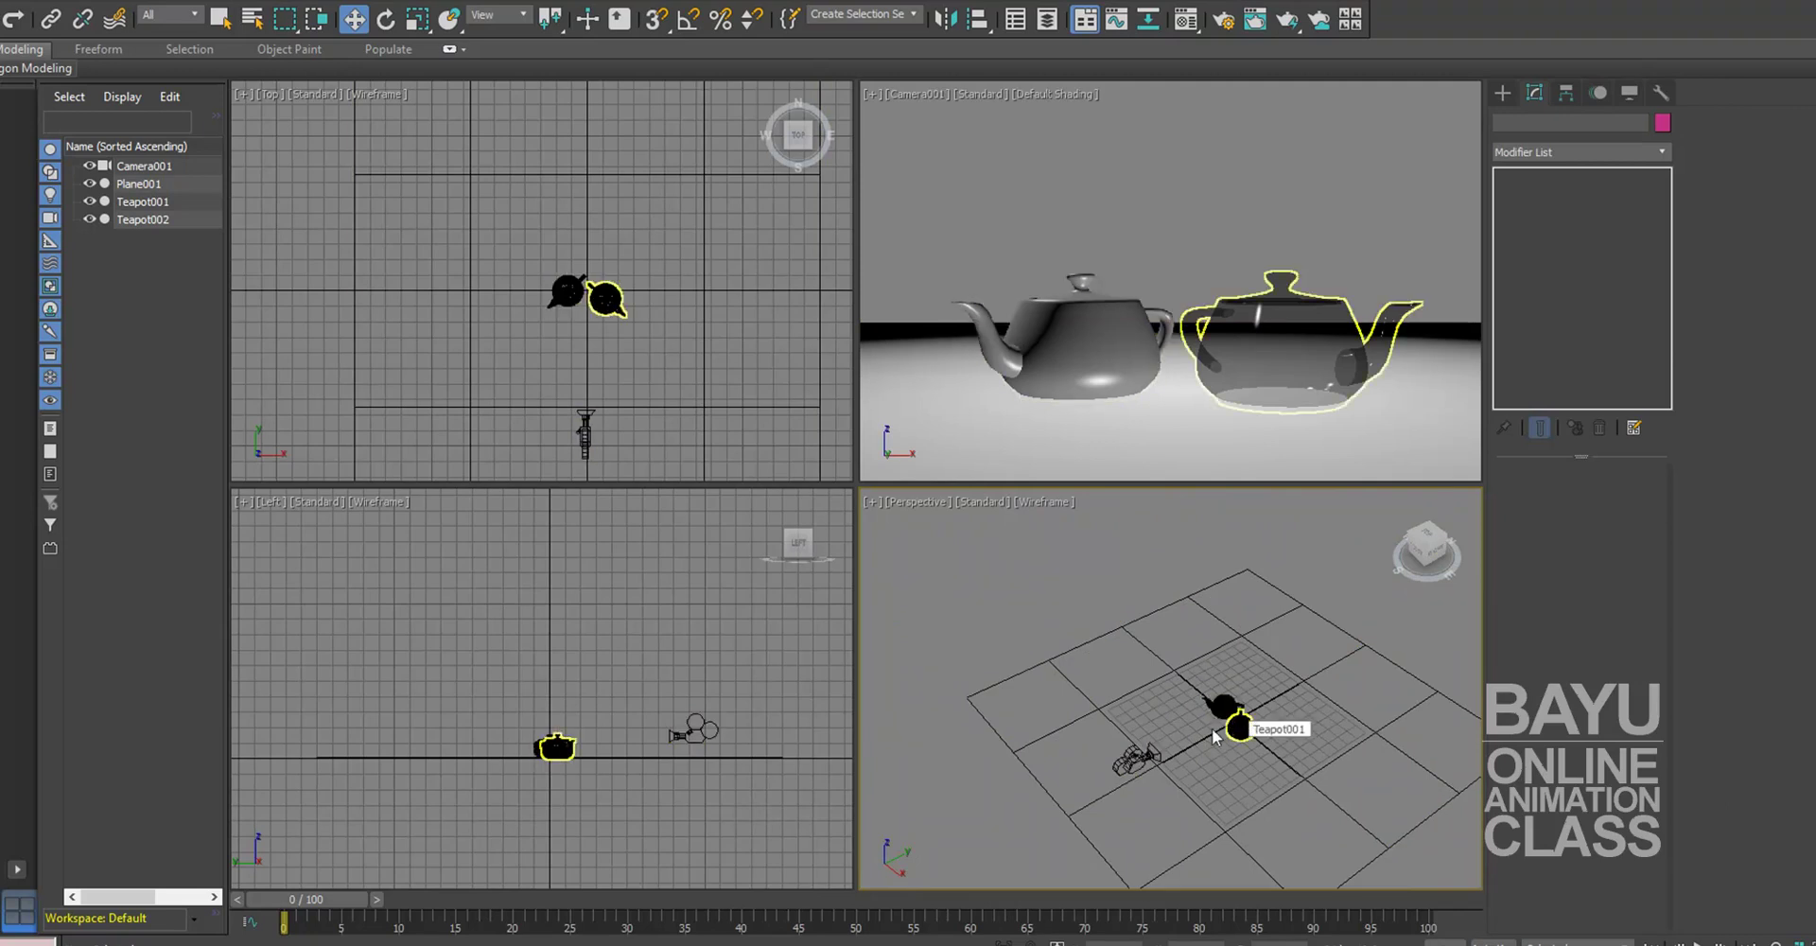
left_click(1001, 733)
left_click(1340, 712)
key("ctrl+d")
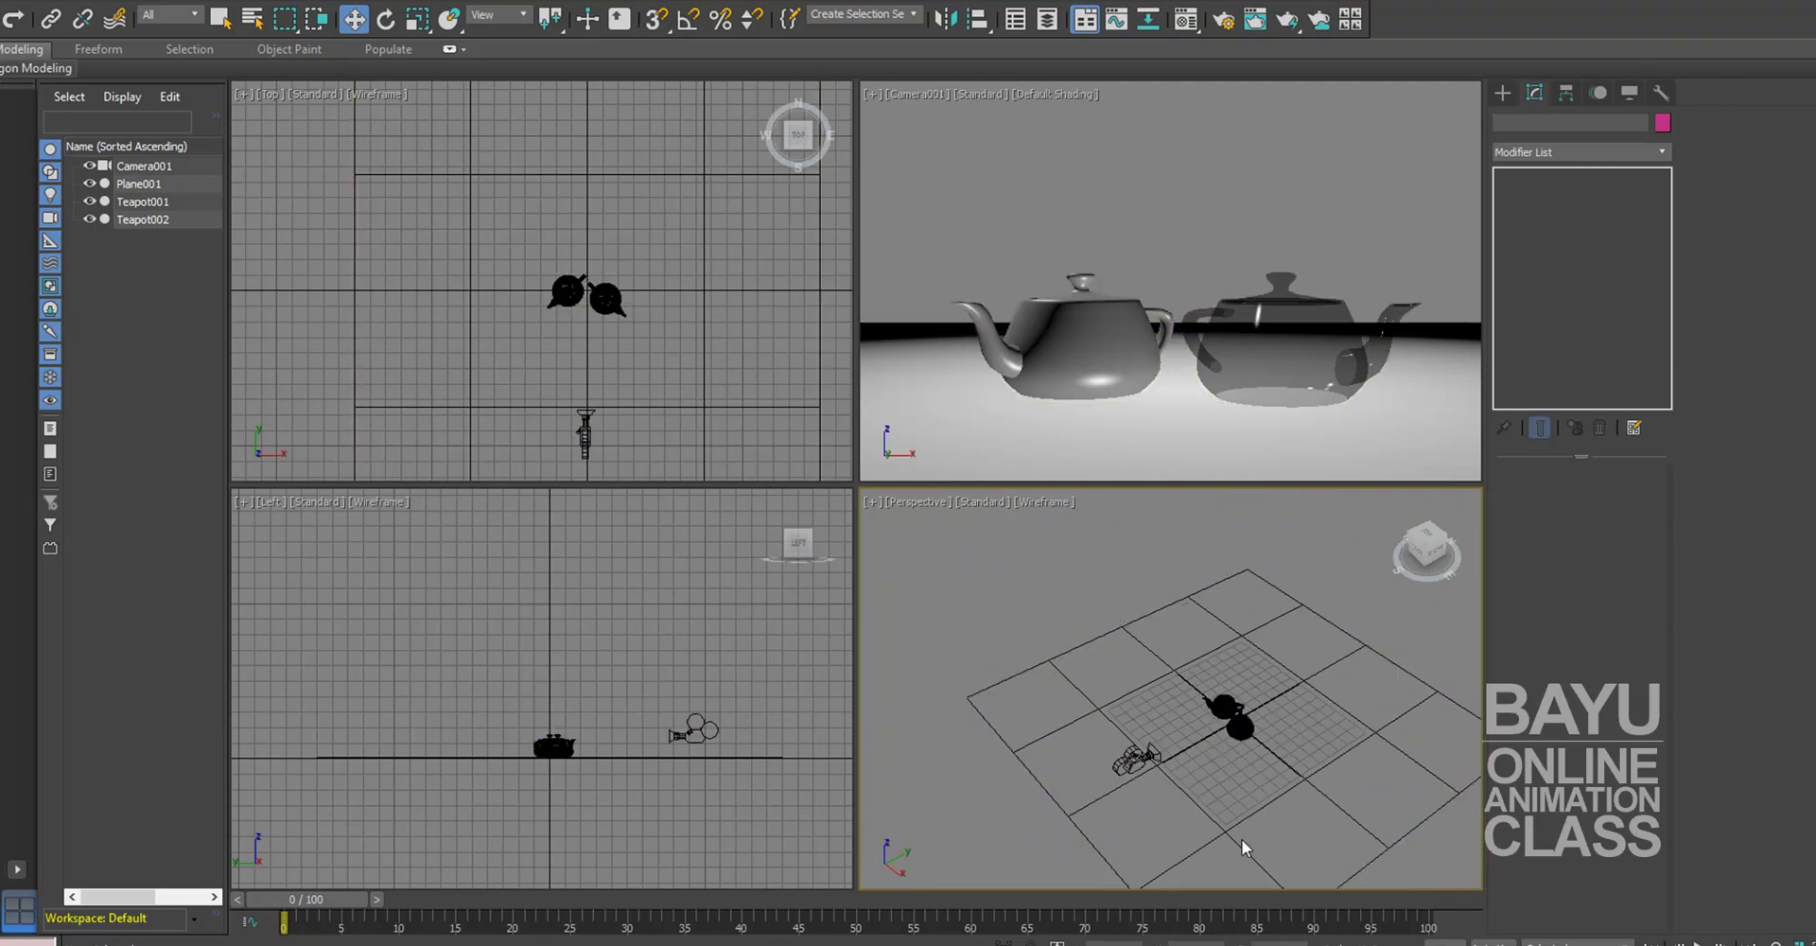
middle_click_drag(680, 722, 620, 694)
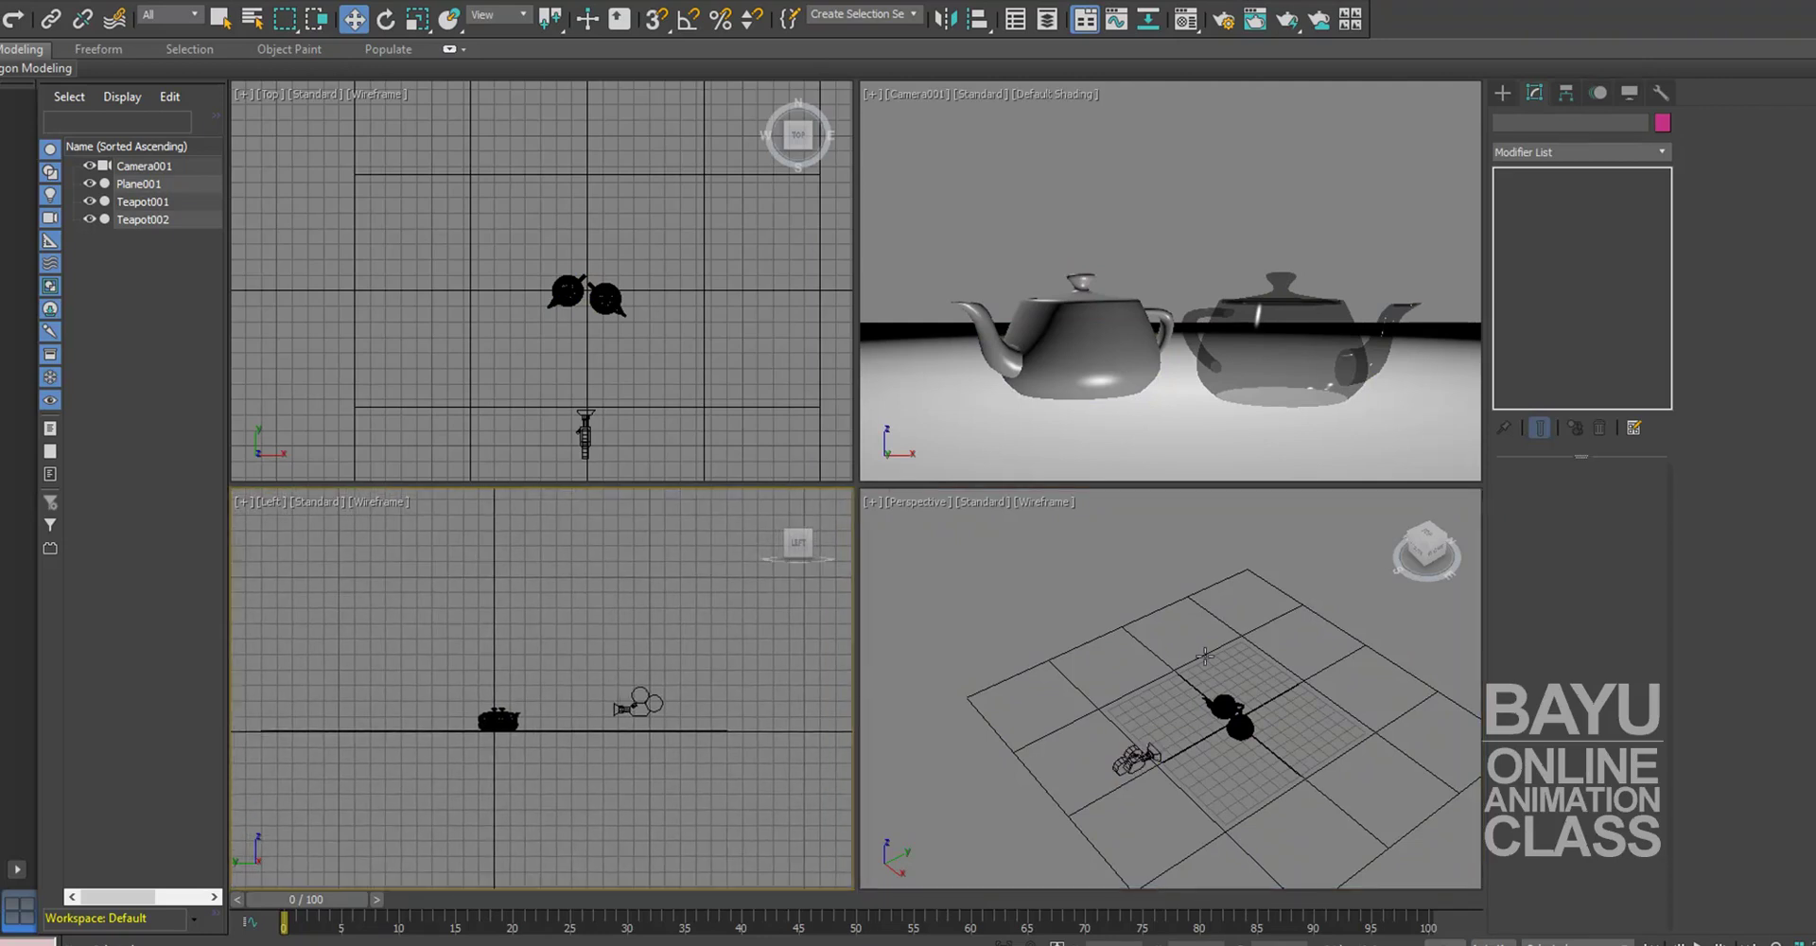
middle_click_drag(1204, 656, 1161, 635)
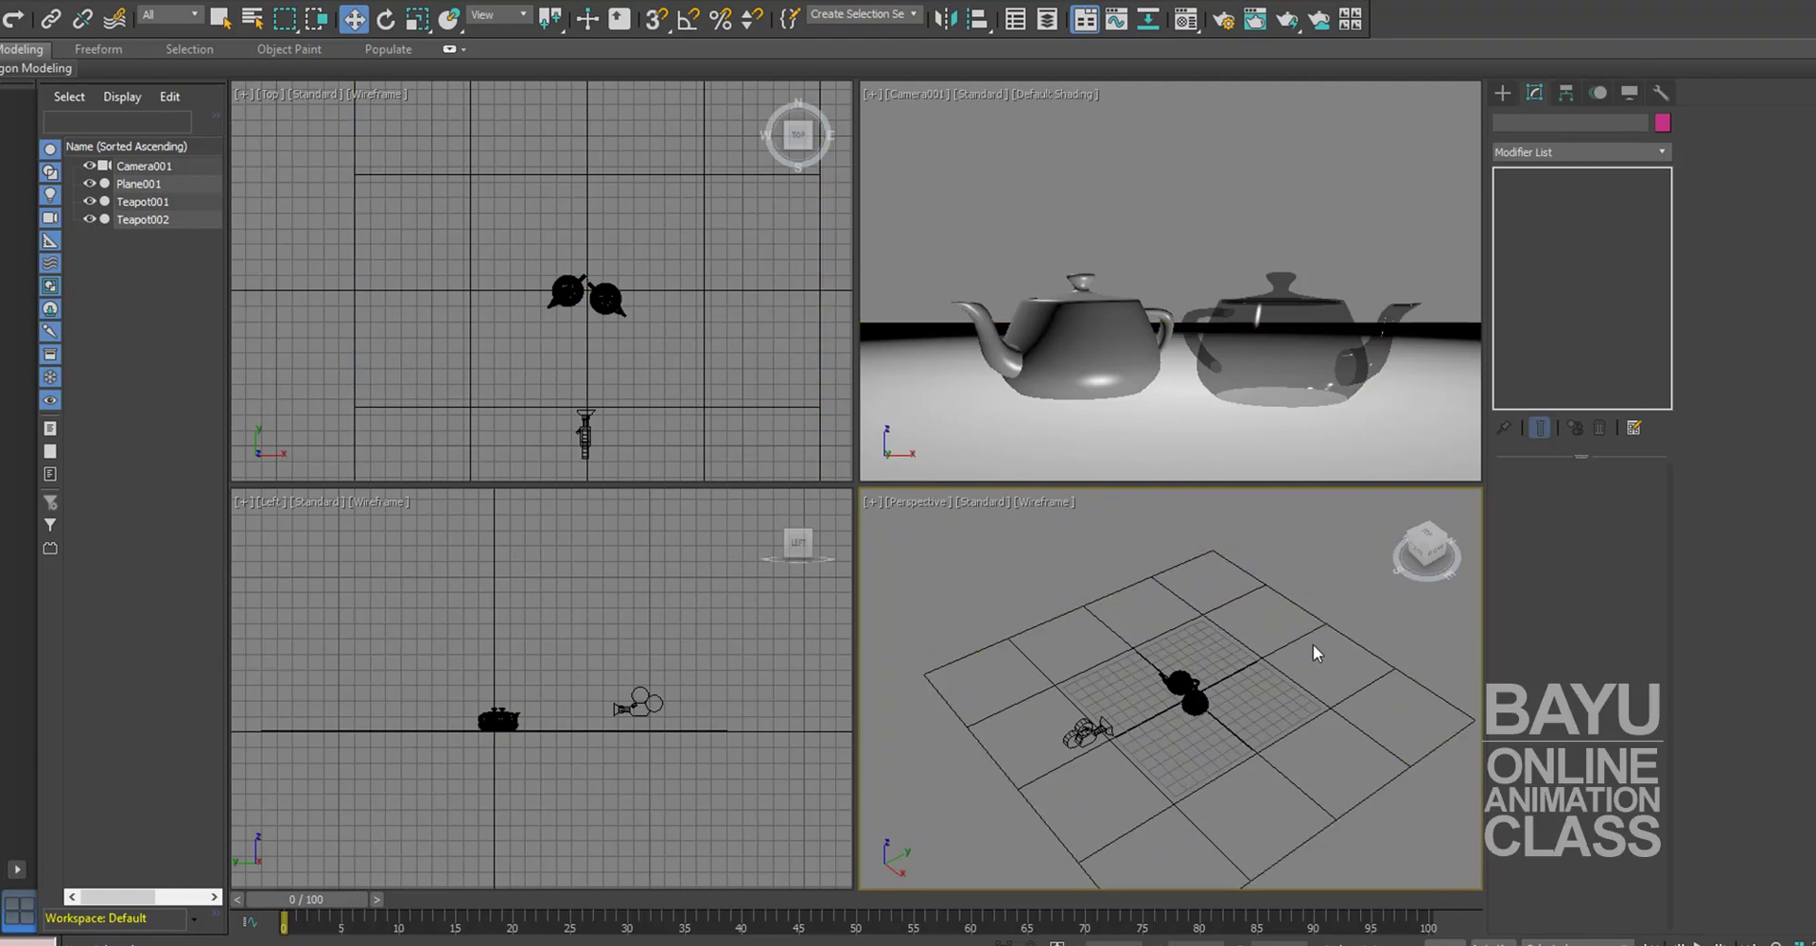
Step: Raise the ART Renderer quality from Draft to Medium with a 28.5 dB target
left_click(1223, 19)
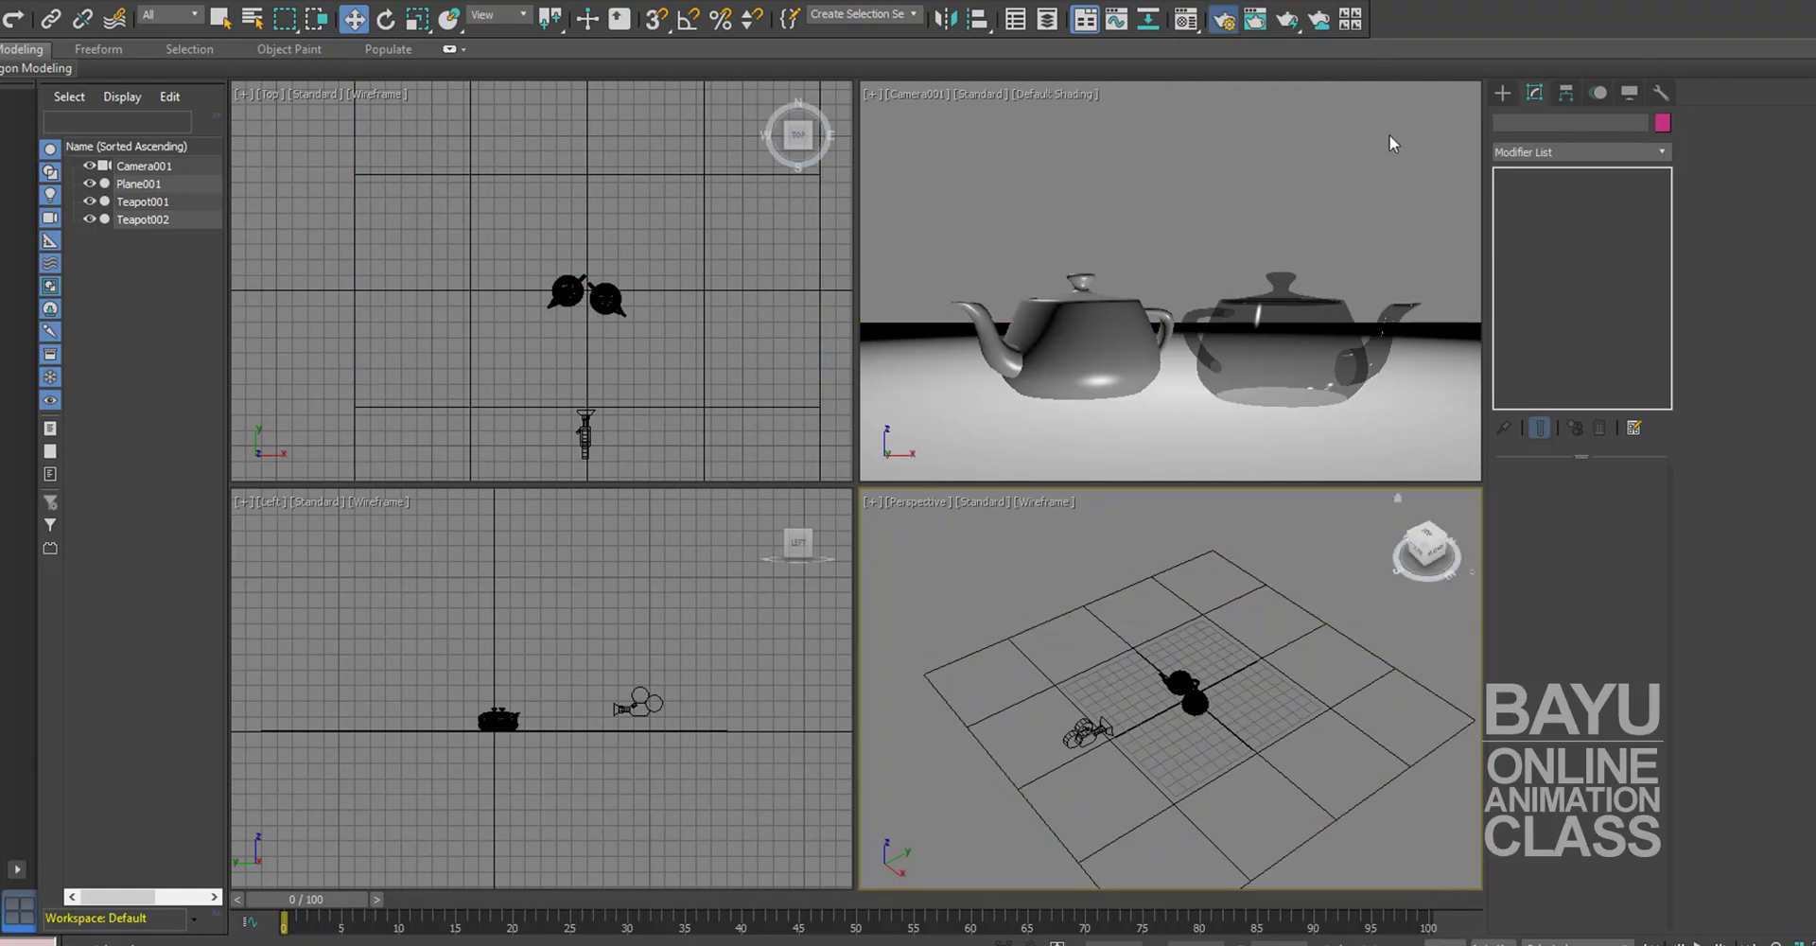
mouse_move(1321, 114)
left_mouse_down()
mouse_move(1559, 196)
mouse_move(1429, 199)
left_mouse_up()
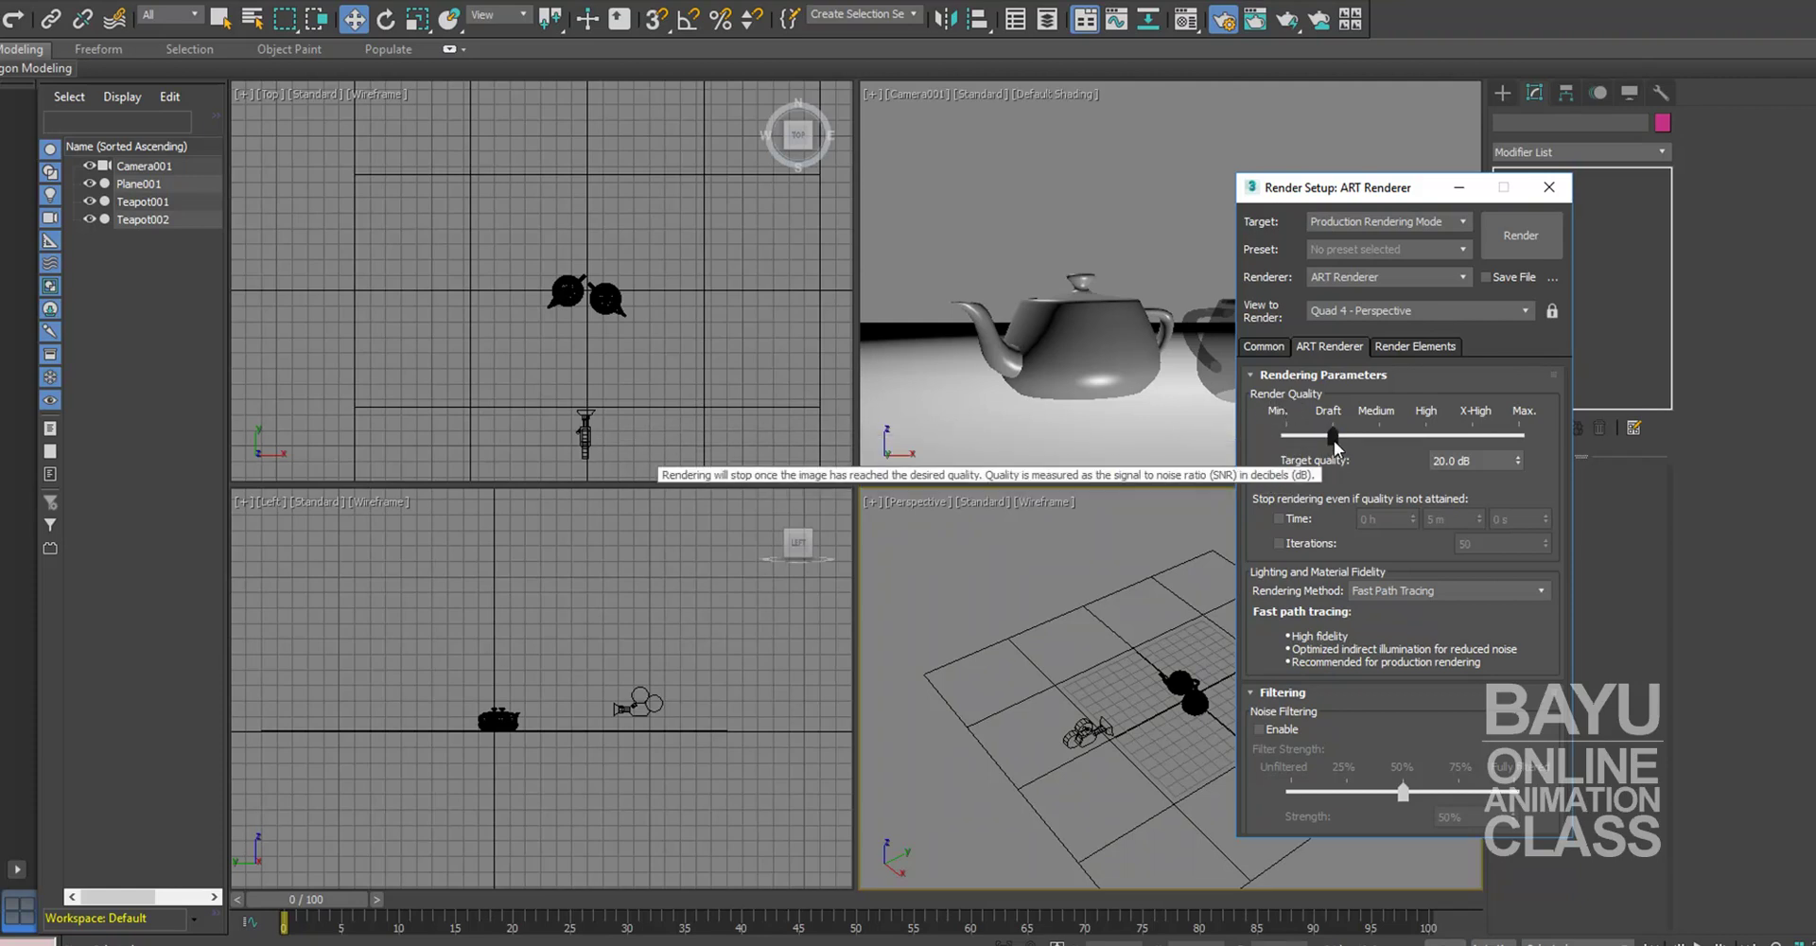
left_click_drag(1333, 440, 1381, 431)
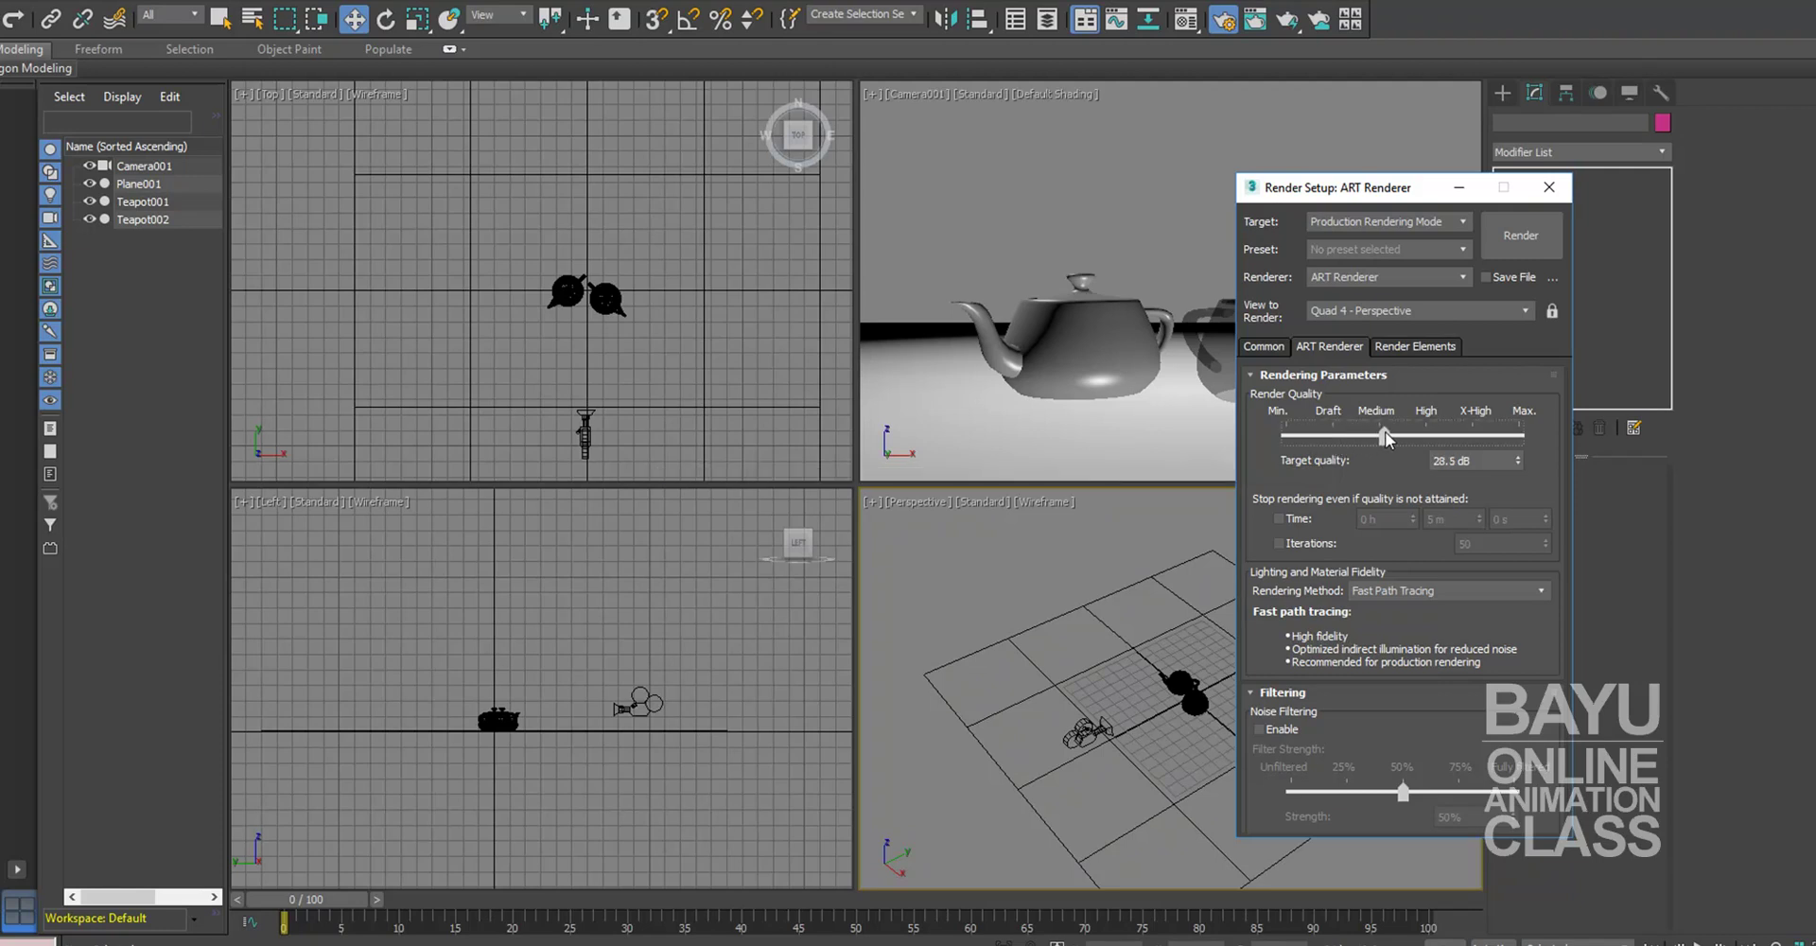
left_click_drag(1383, 435, 1385, 433)
Step: Keep Fast Path Tracing as the rendering method
scroll(1268, 638, "down", 1)
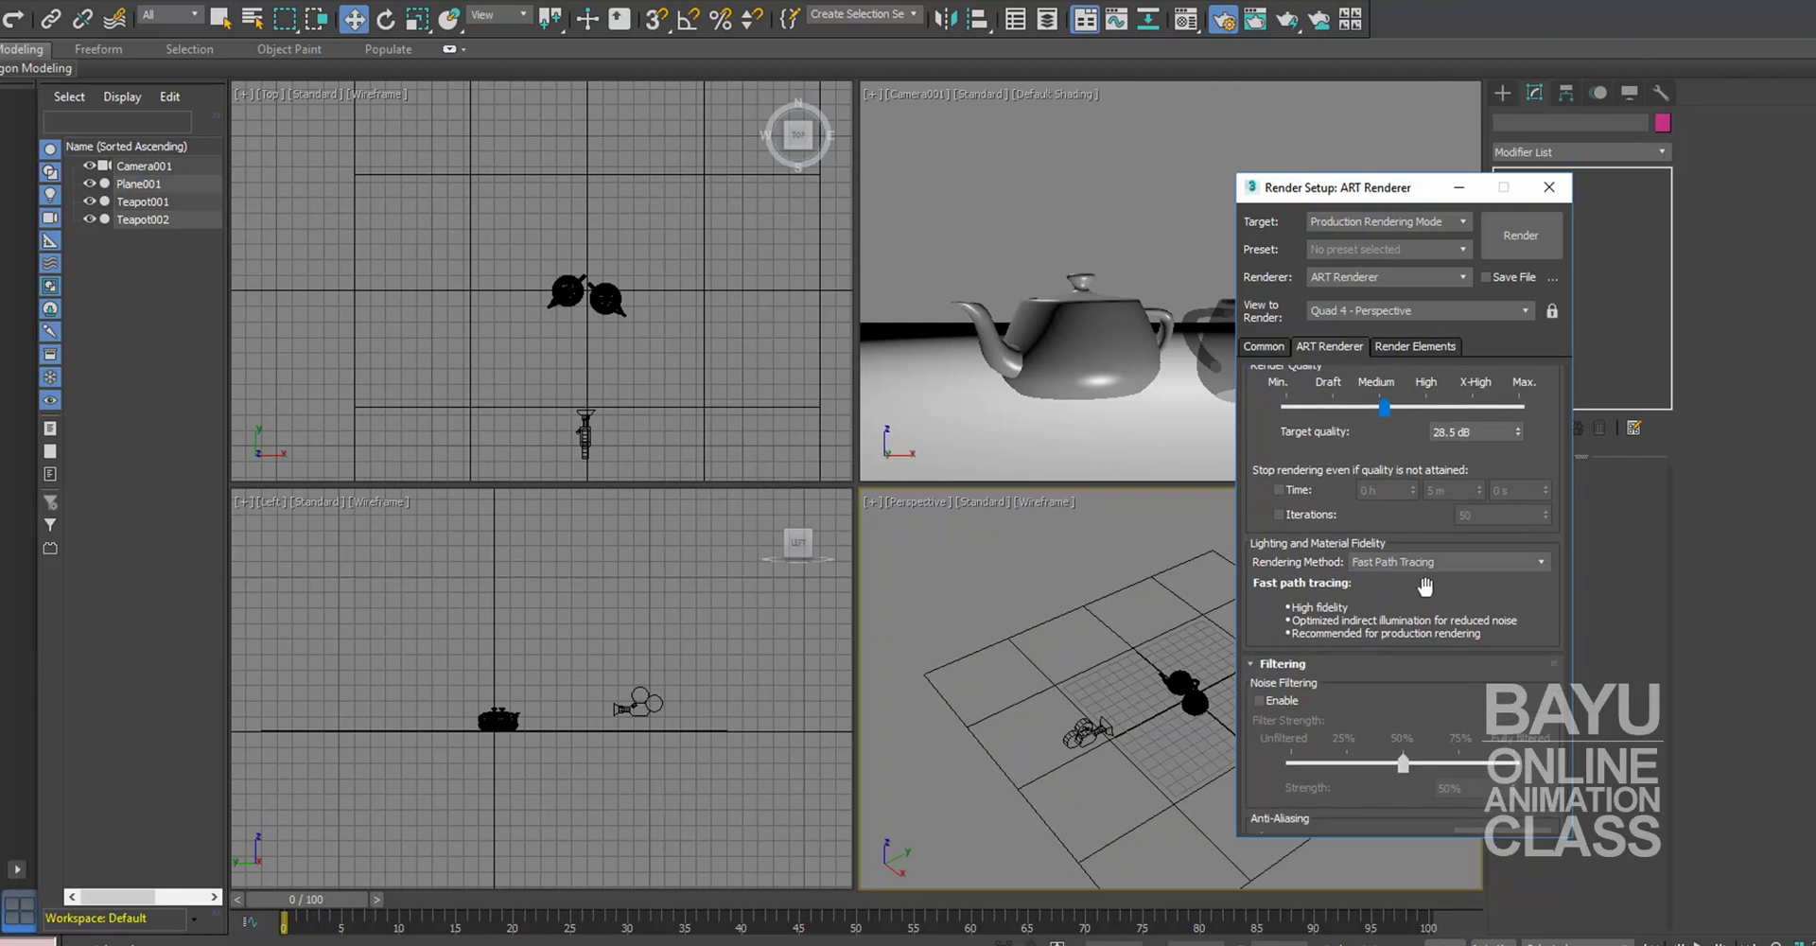
left_click(1540, 561)
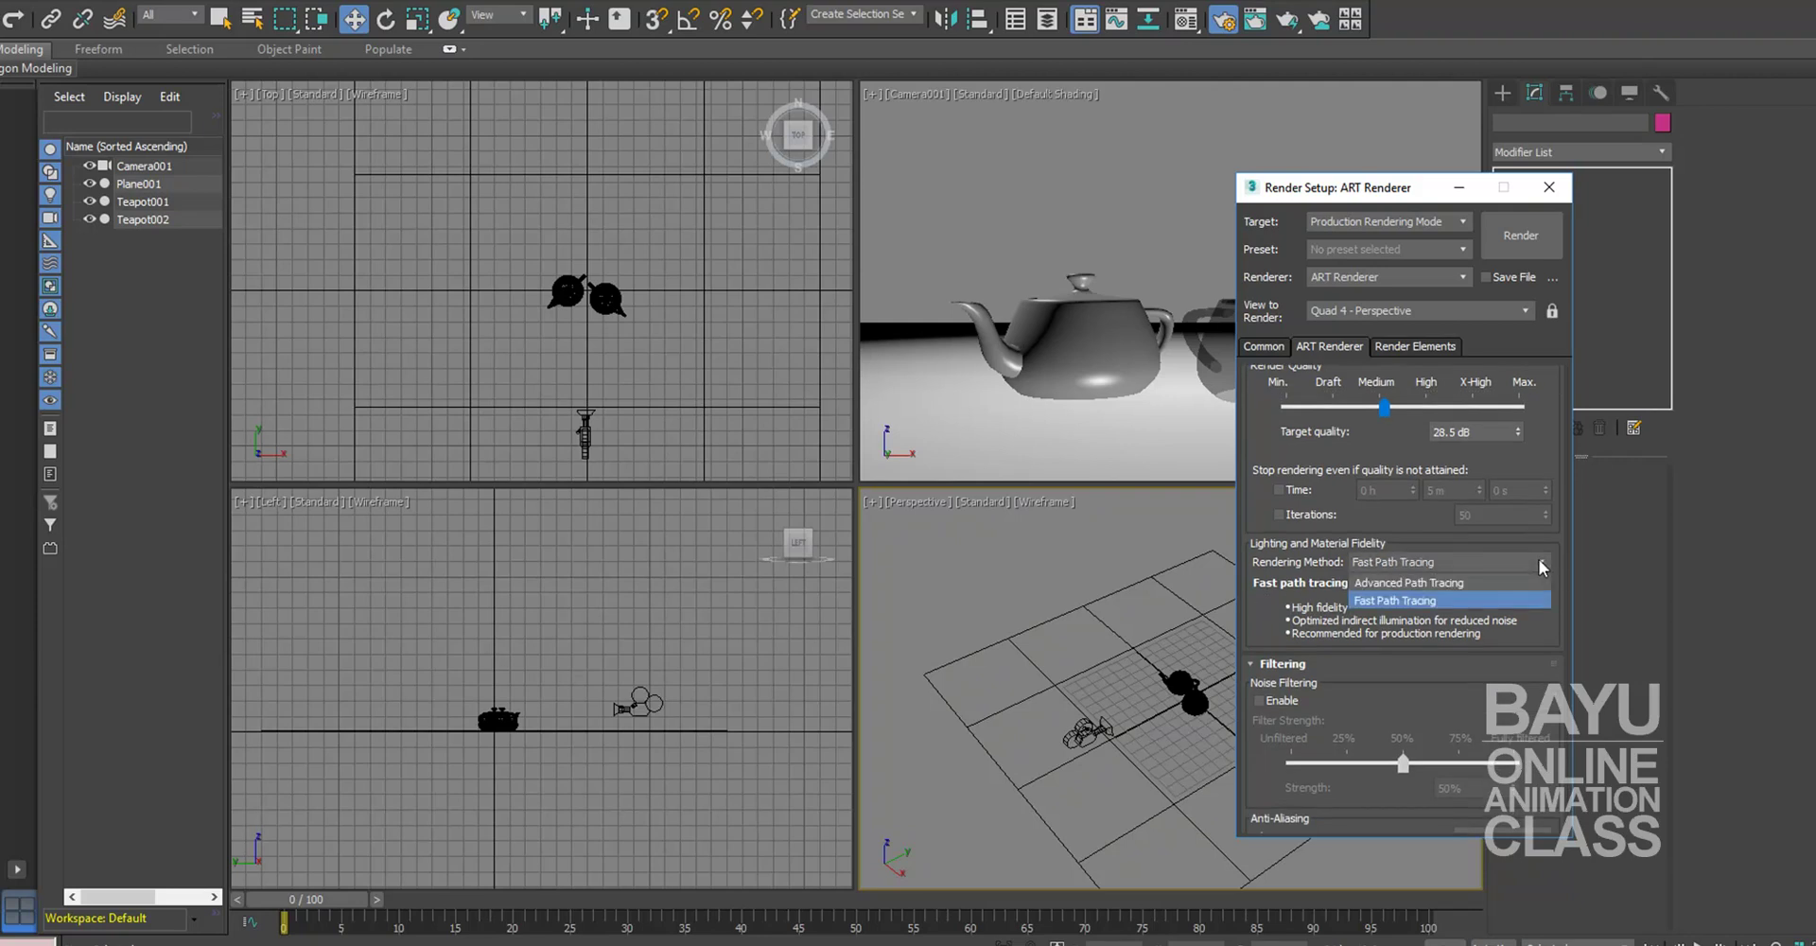
left_click(1406, 604)
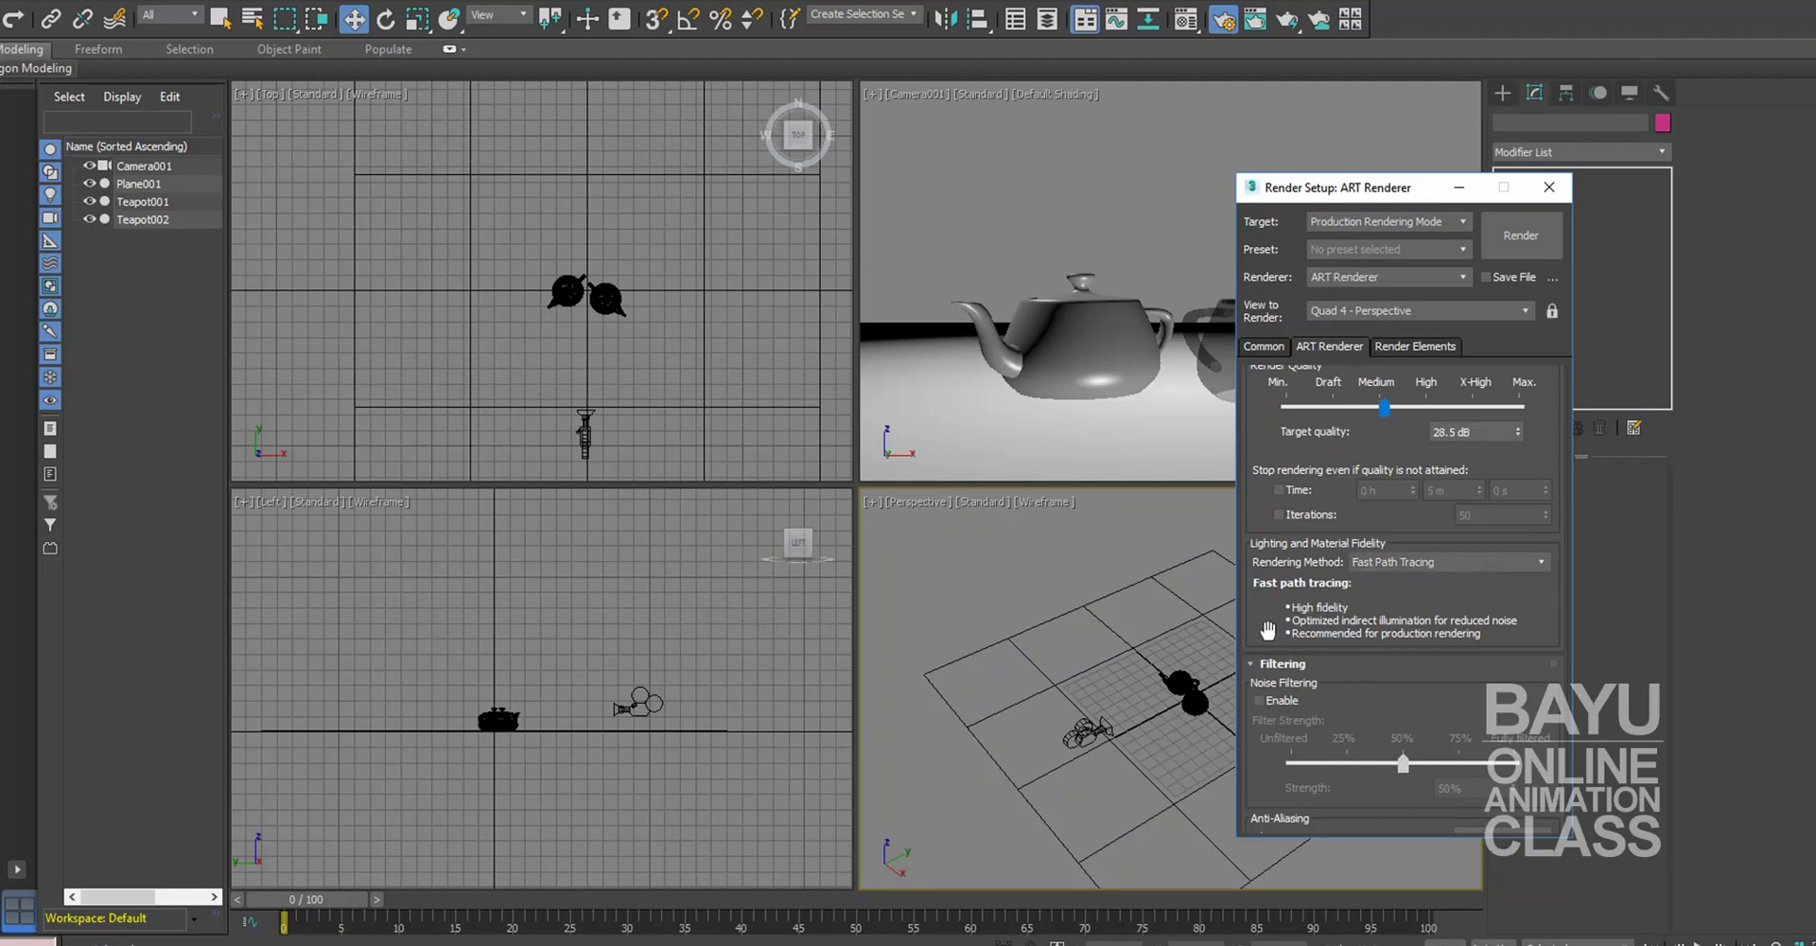
left_click_drag(1273, 630, 1307, 532)
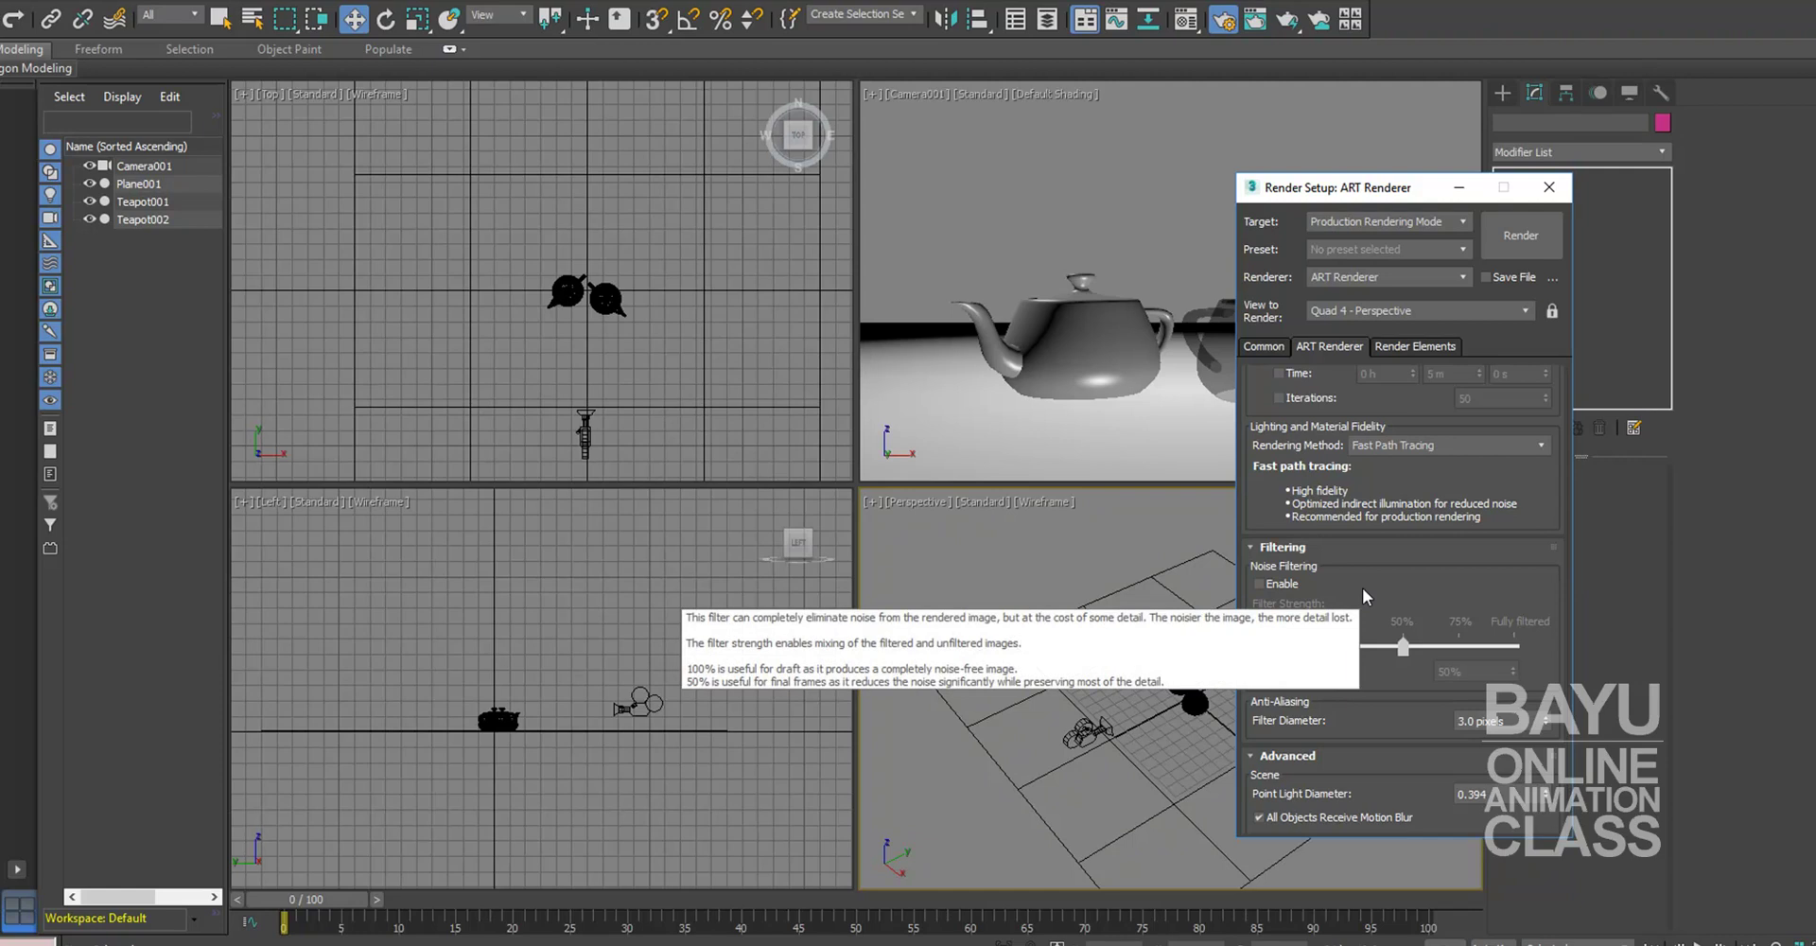
Step: Enable ART noise filtering at 100% filter strength, then go to the Common settings
mouse_move(1275, 701)
mouse_move(1258, 582)
left_click(1274, 586)
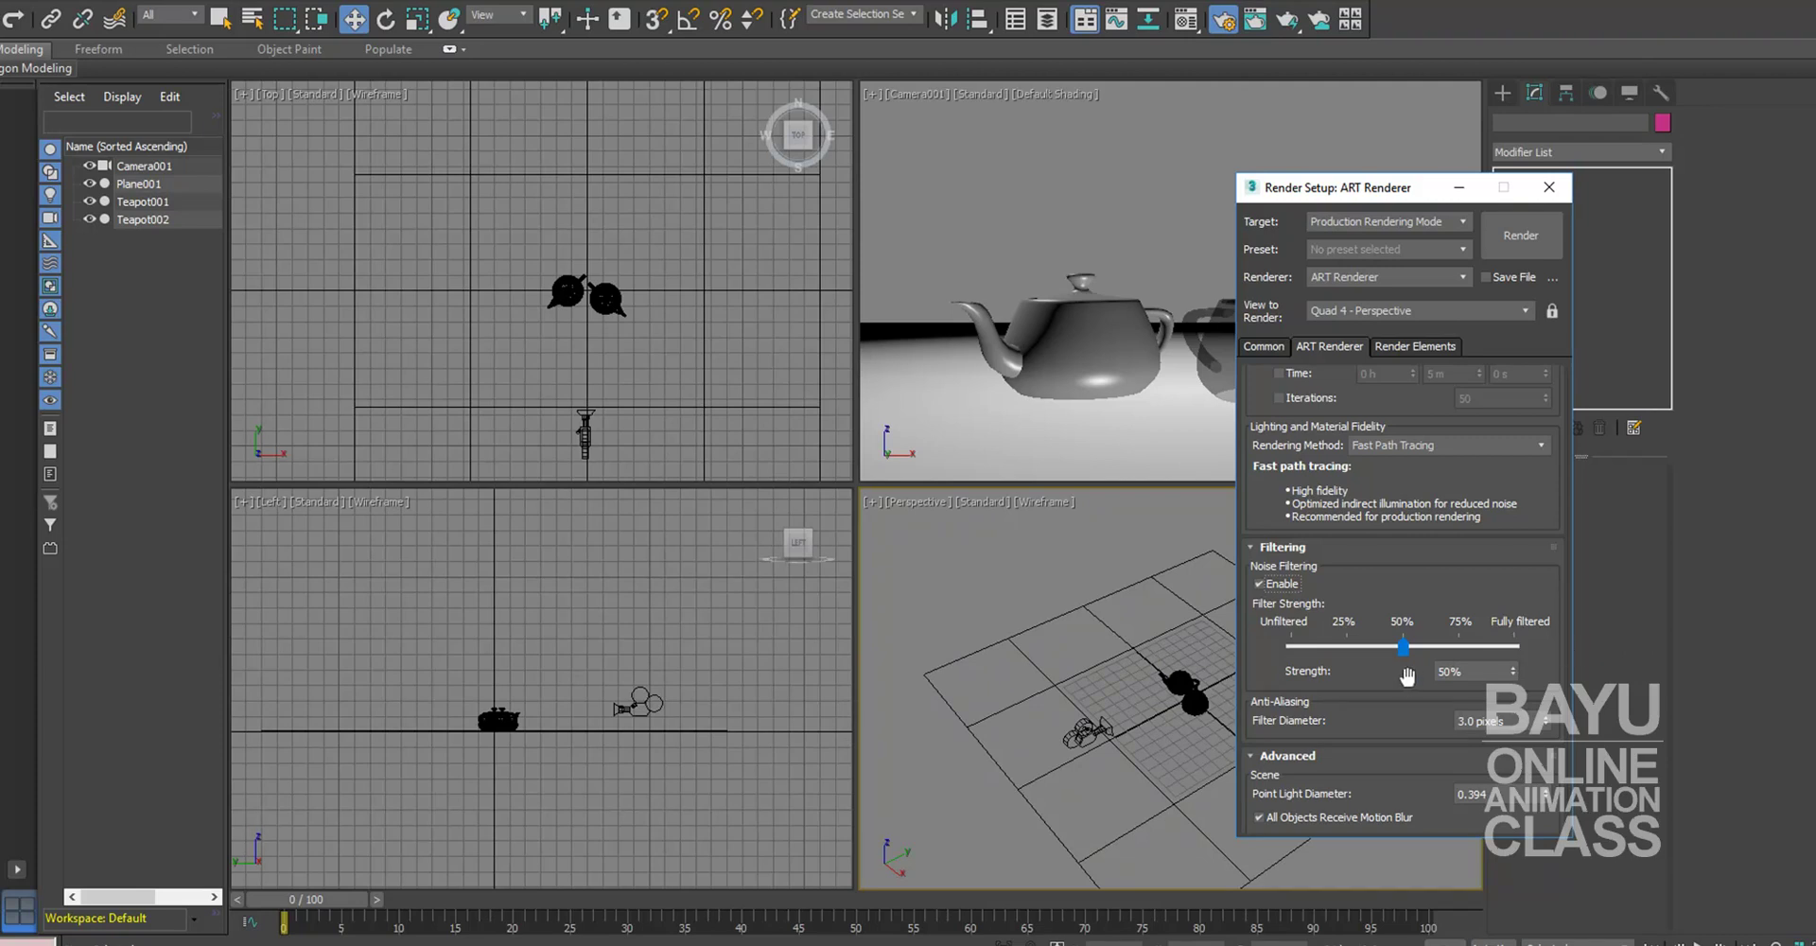
left_click_drag(1409, 661, 1552, 645)
left_click(1168, 425)
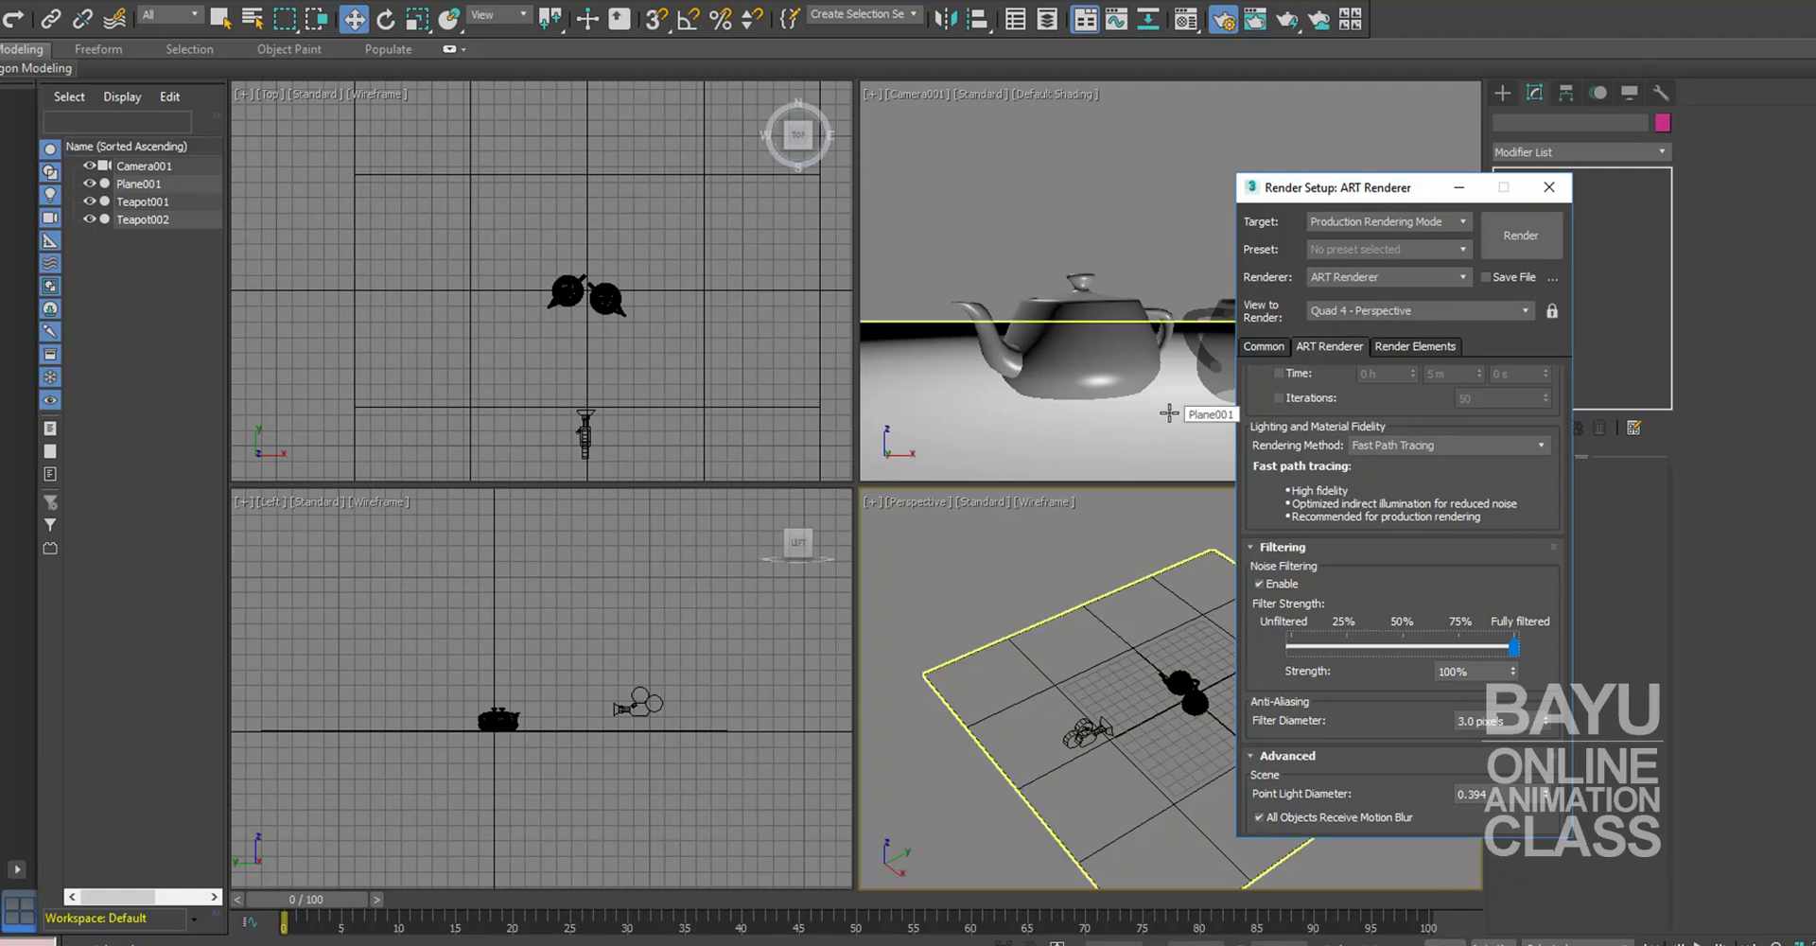
left_click(1187, 620)
left_click(1224, 681)
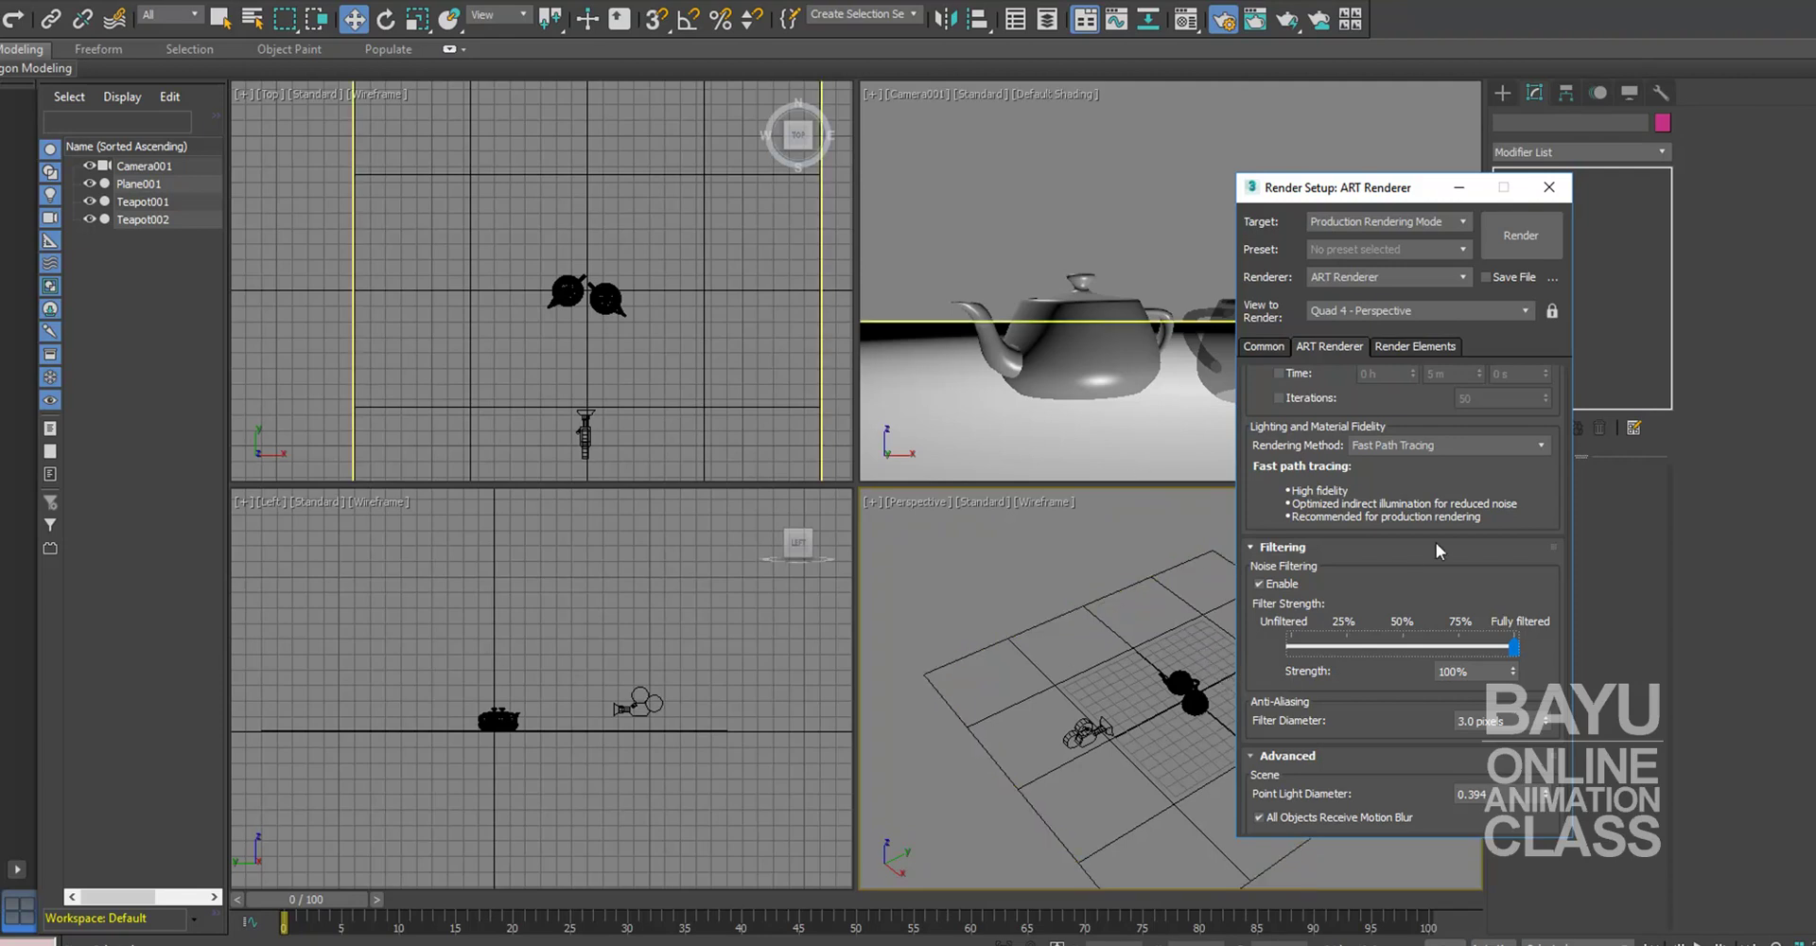
left_click(1262, 348)
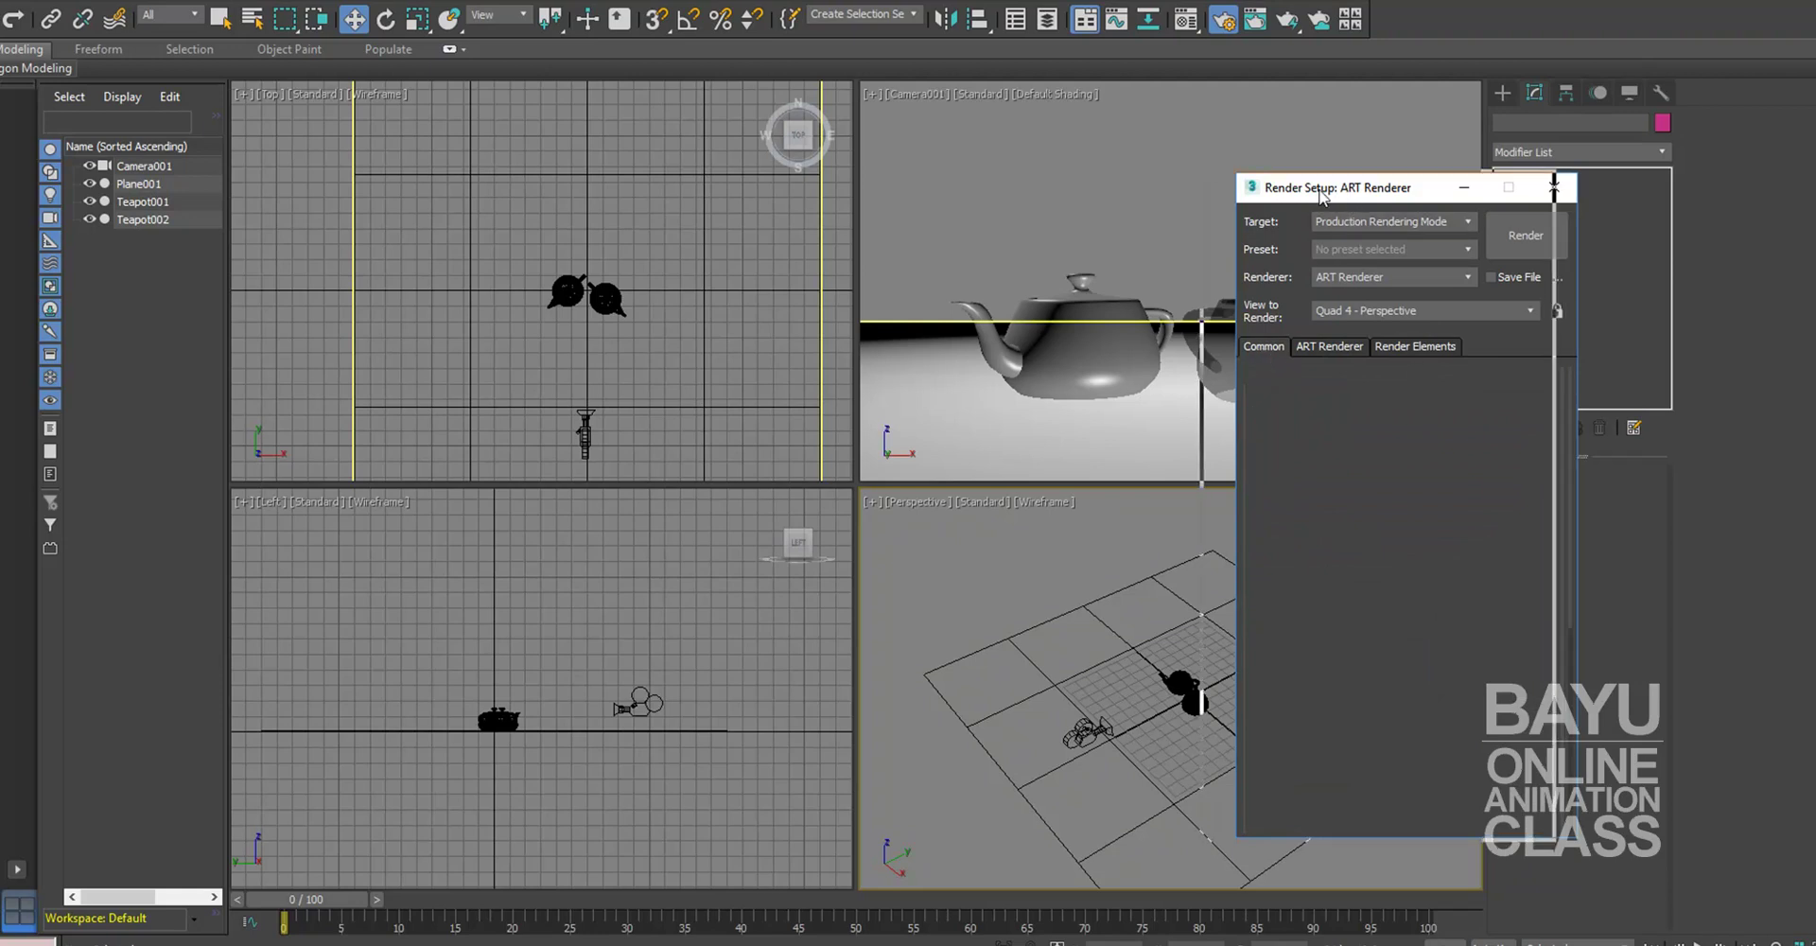
Step: Choose the HDTV (video) 1280x720 output size preset and close Render Setup
left_click_drag(1348, 189, 1320, 186)
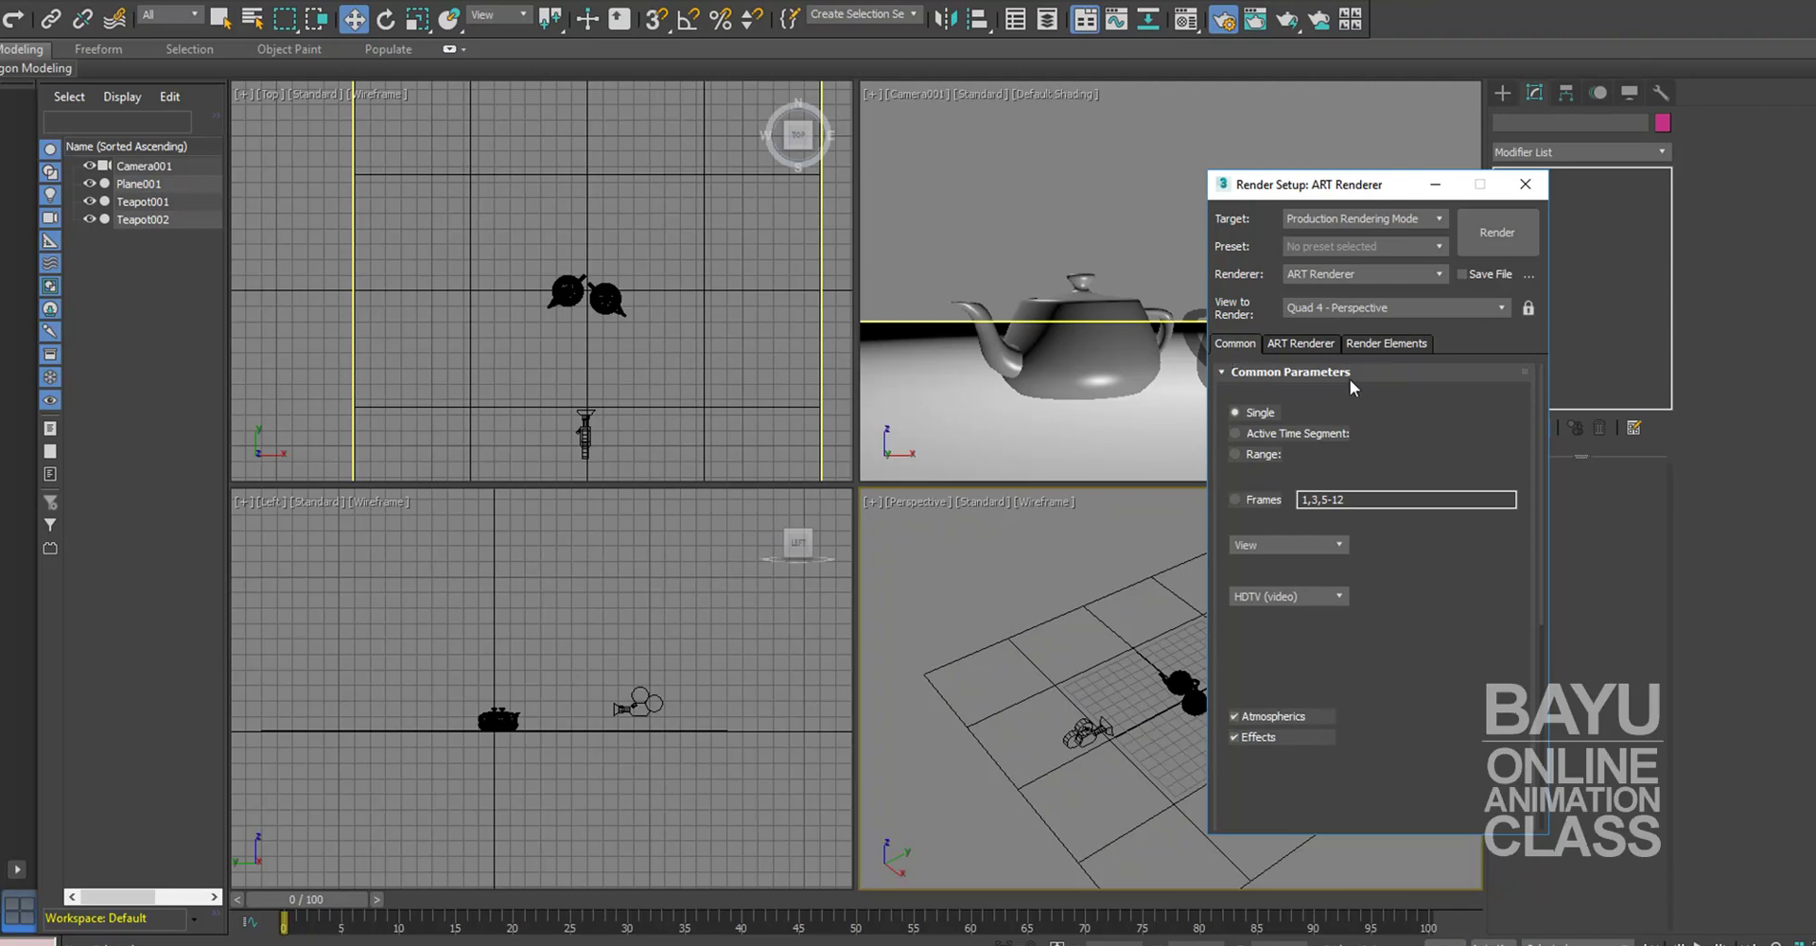
left_click(1336, 594)
left_click(1268, 844)
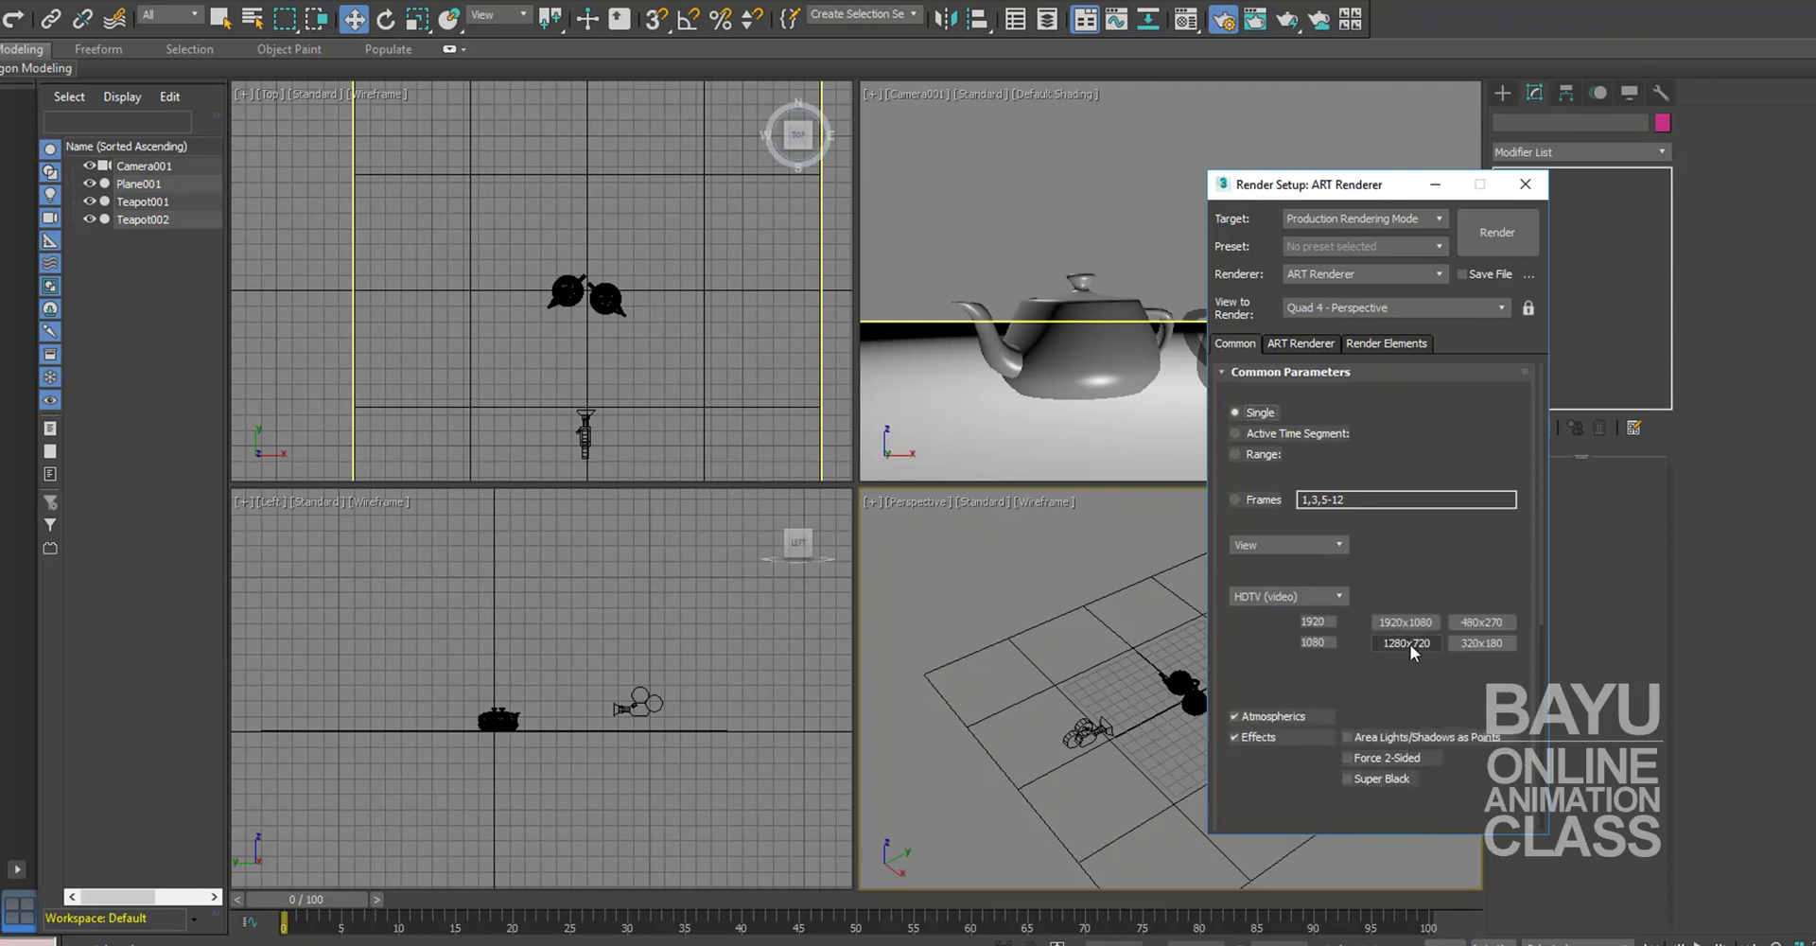
left_click(1410, 644)
left_click(1529, 185)
left_click(1179, 198)
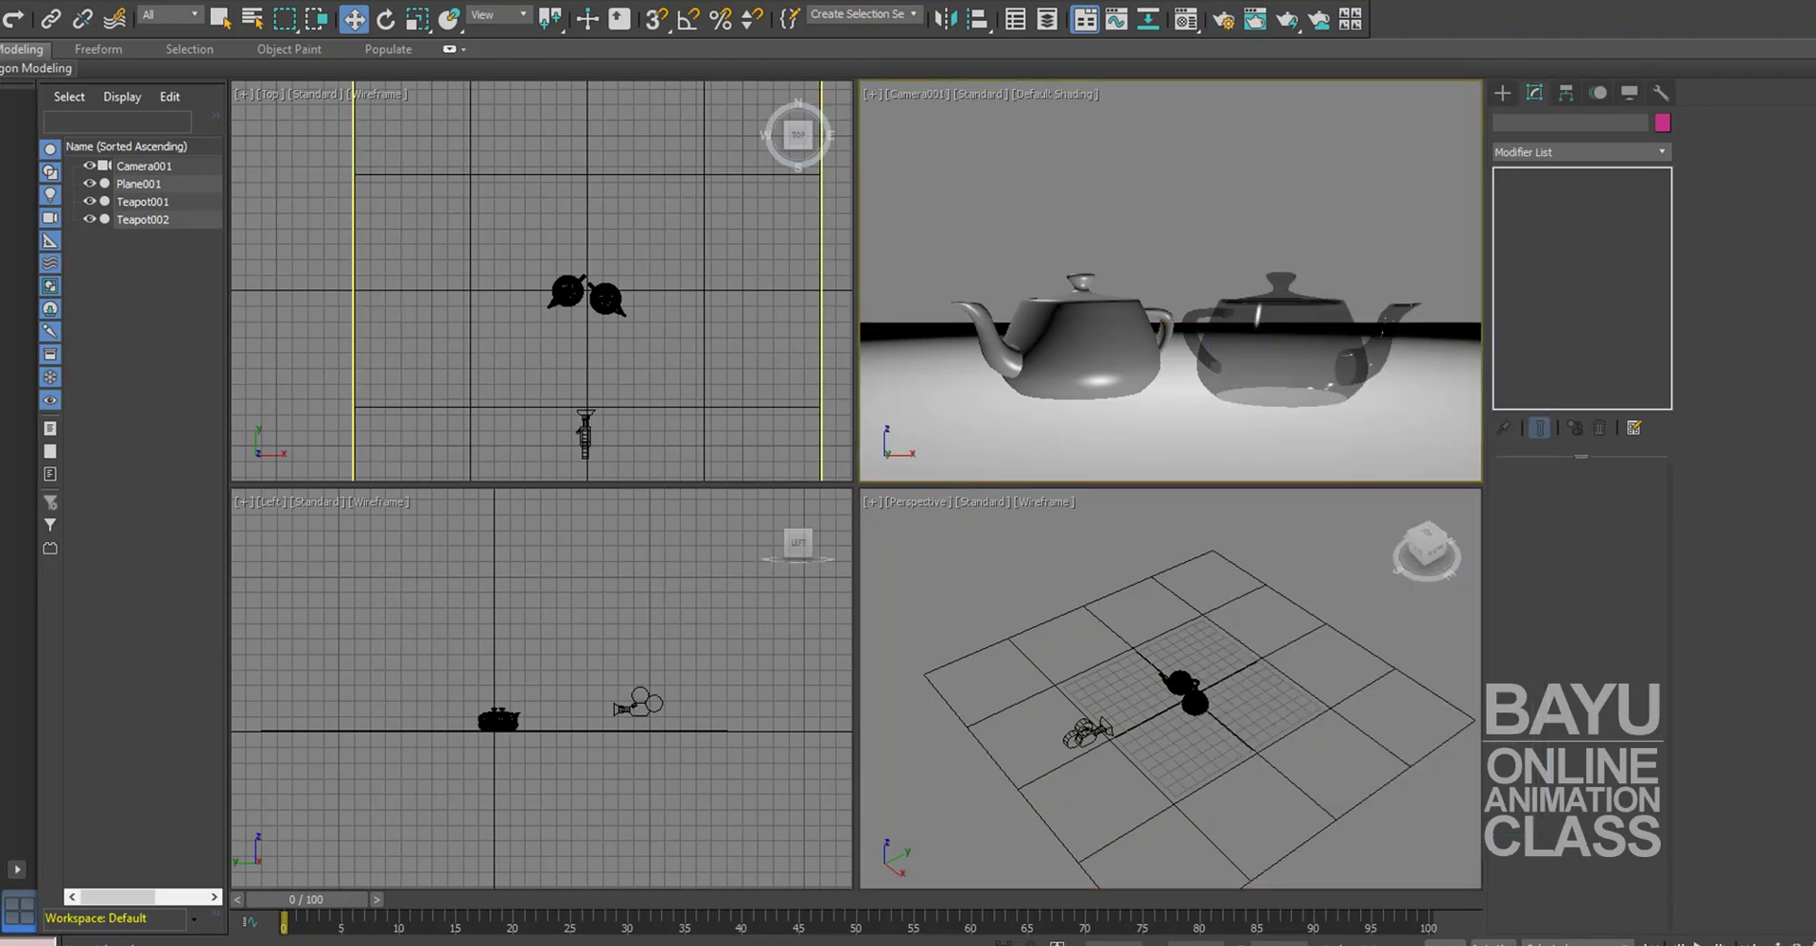
Step: Maximize the Camera001 view and open Environment and Effects, showing exposure at 6.0 EV
key("alt+w")
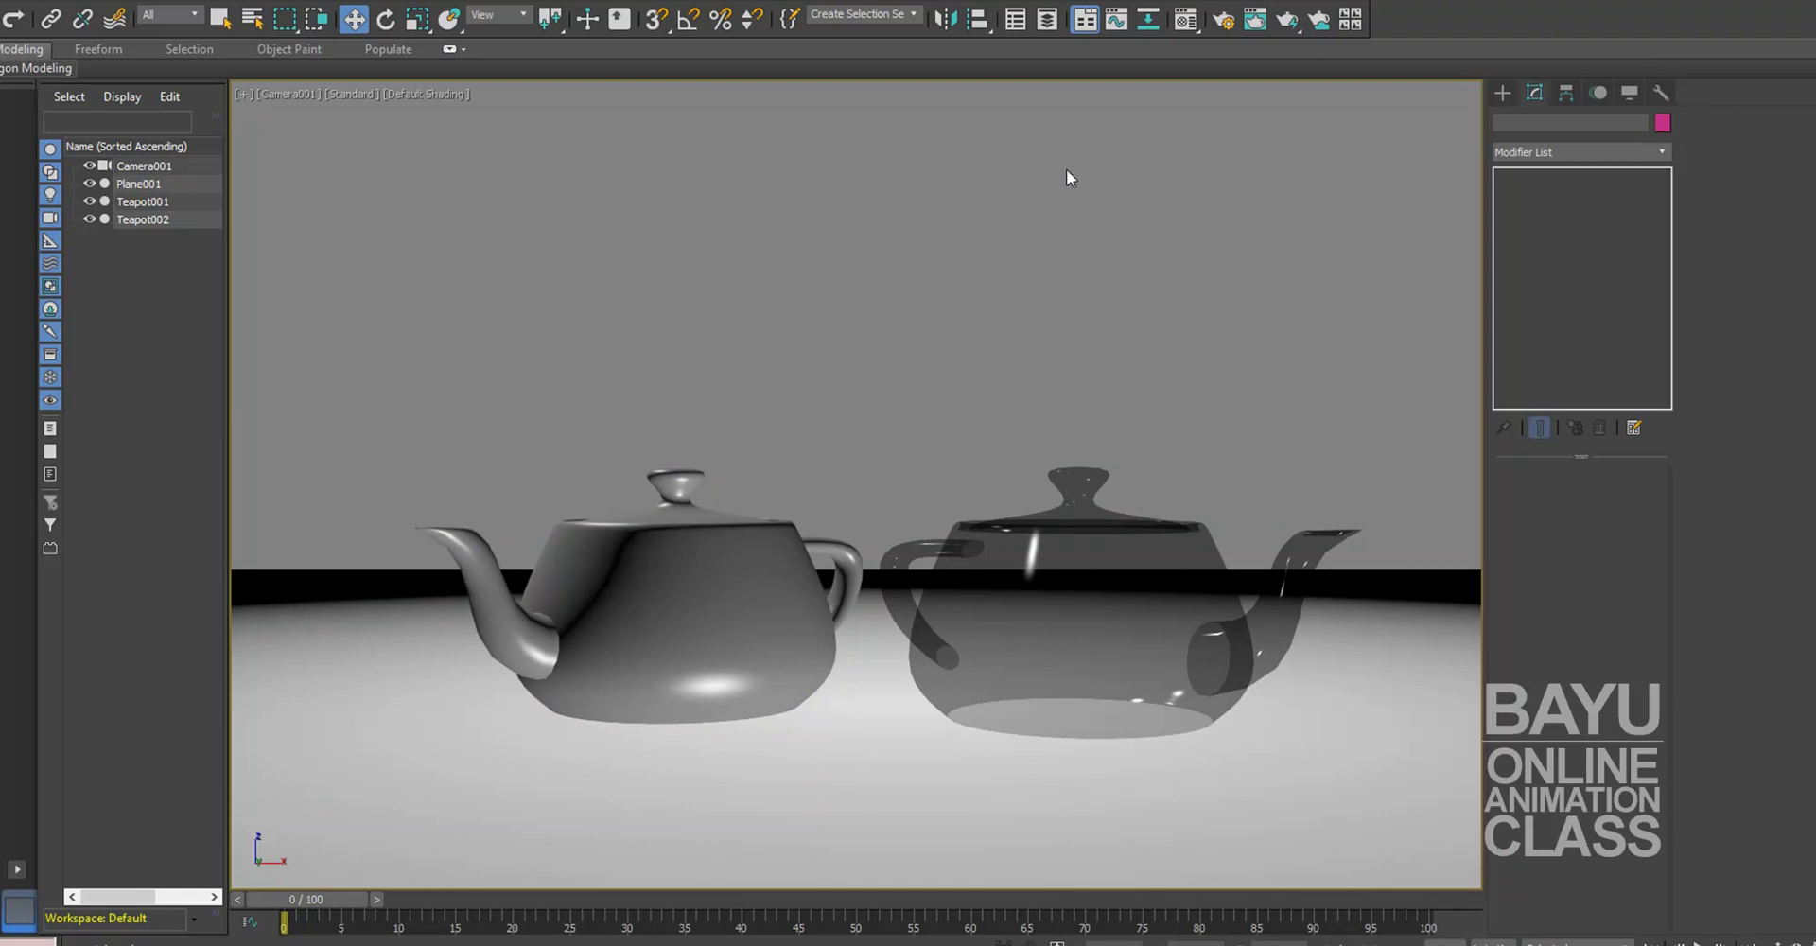
left_click(552, 2)
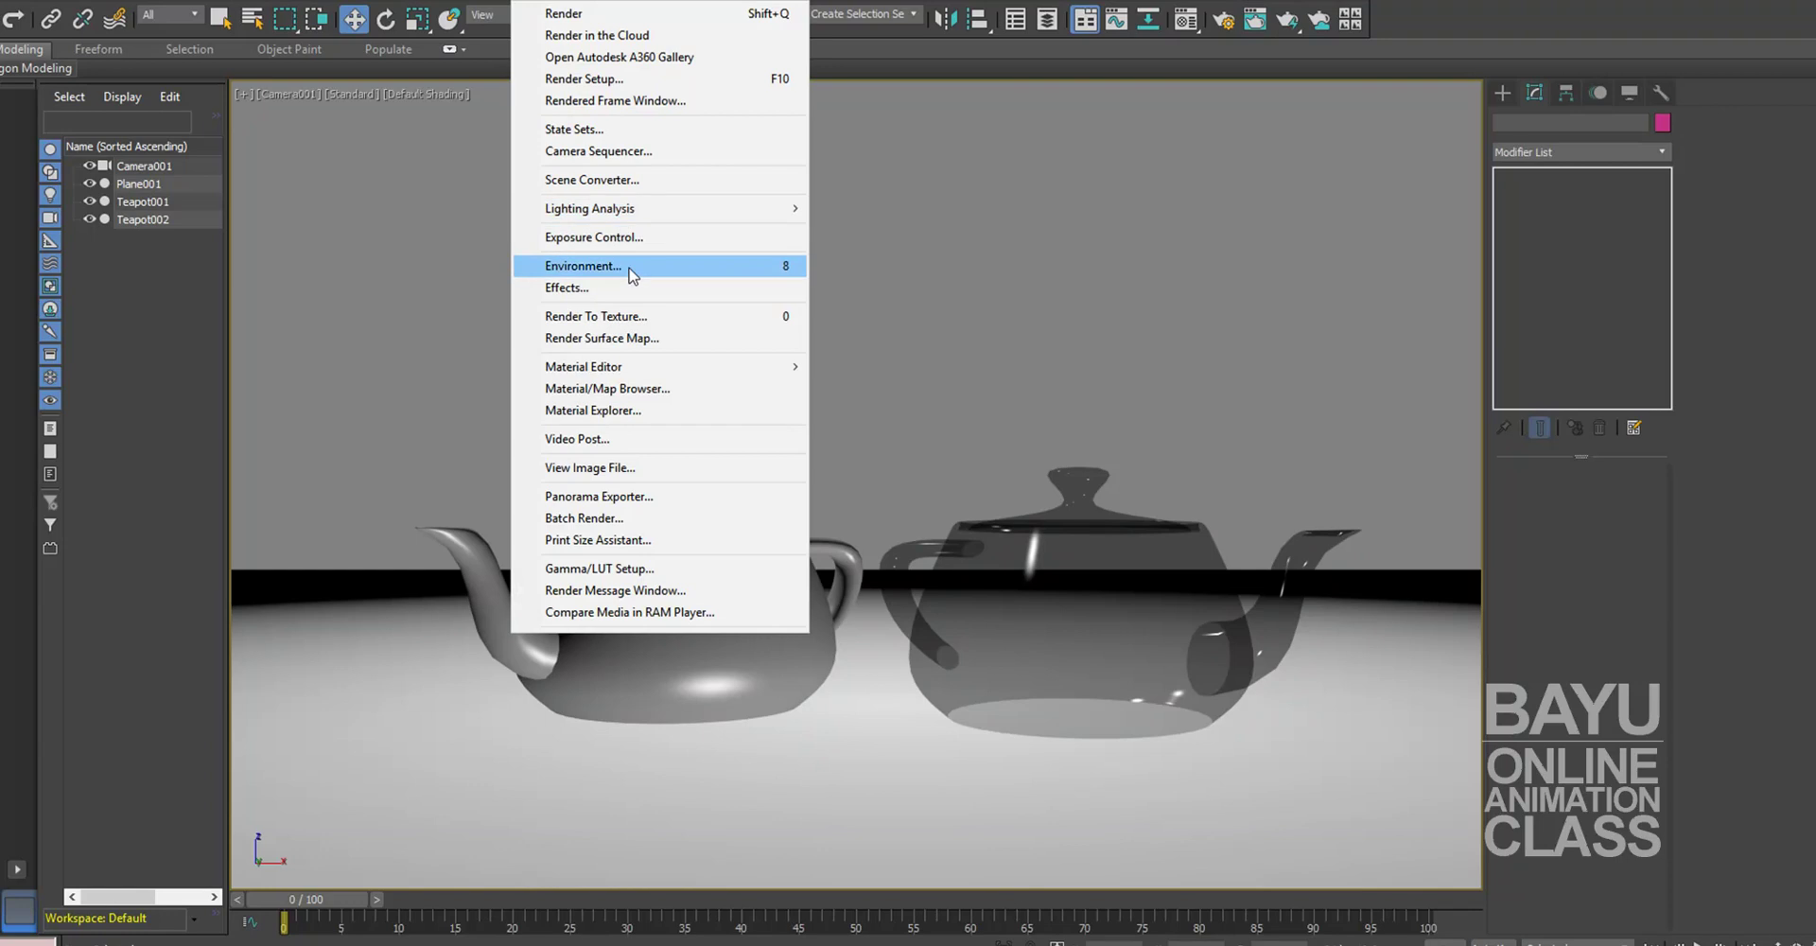
left_click(583, 266)
left_click_drag(865, 133, 895, 127)
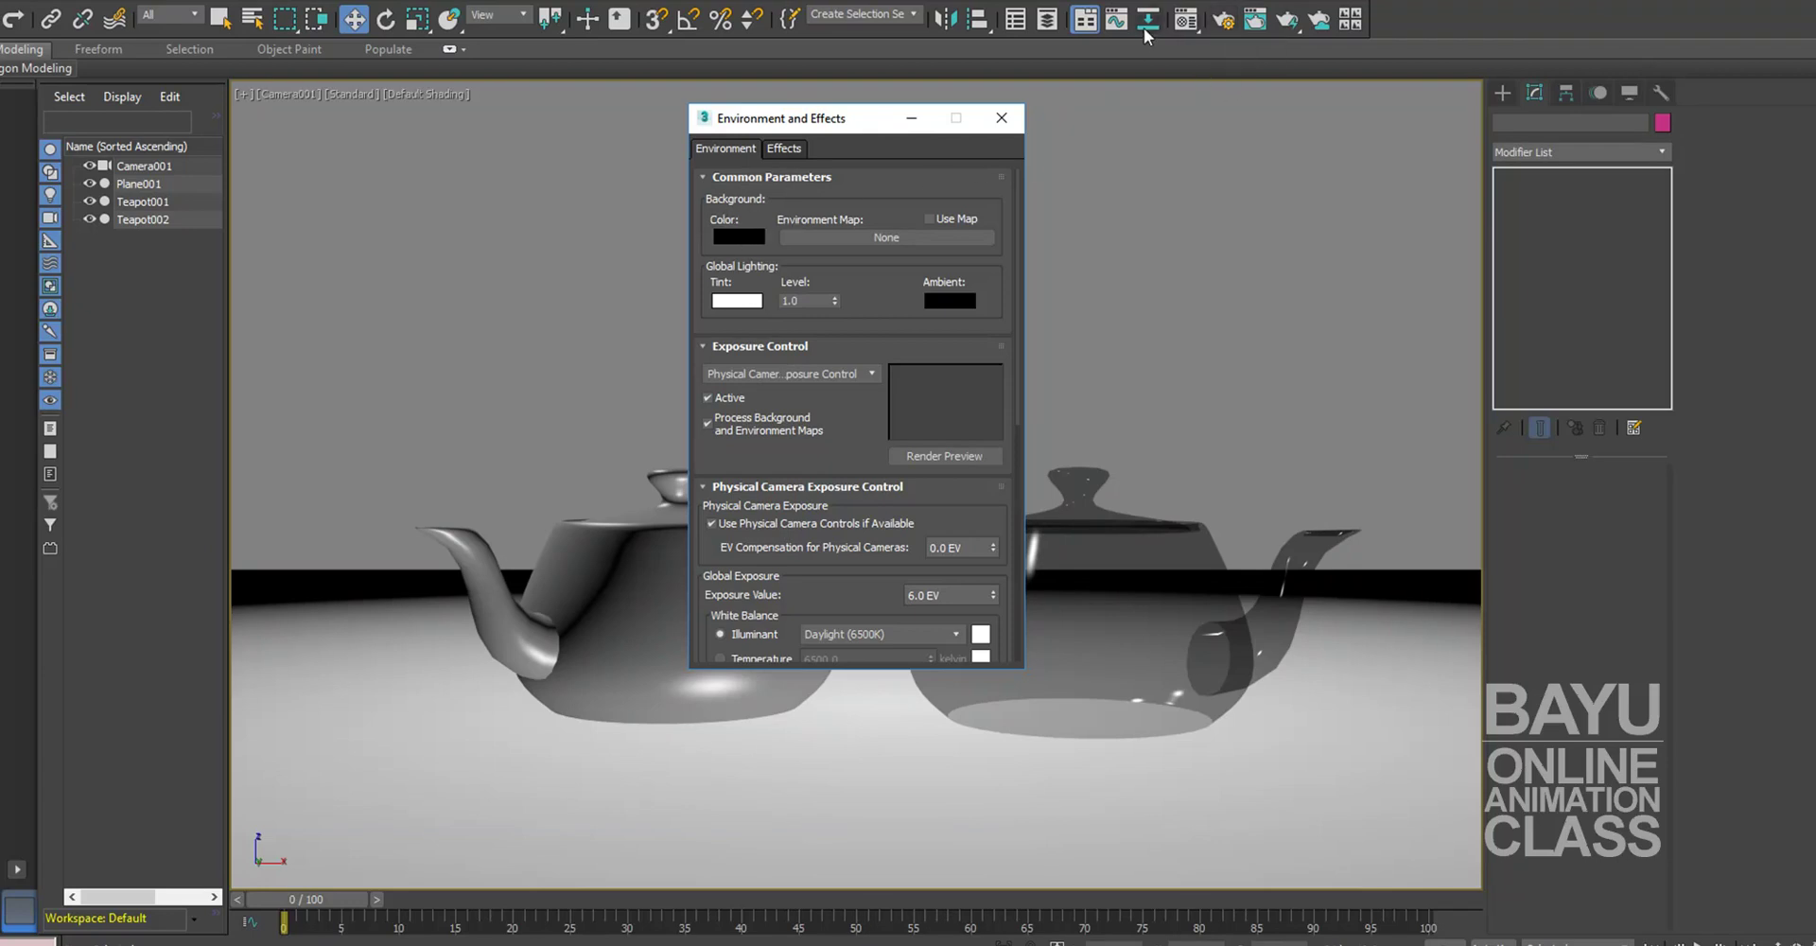
Step: Open the glass teapot's material in the Material Editor and inspect its diffuse colour unchanged
left_click(1186, 19)
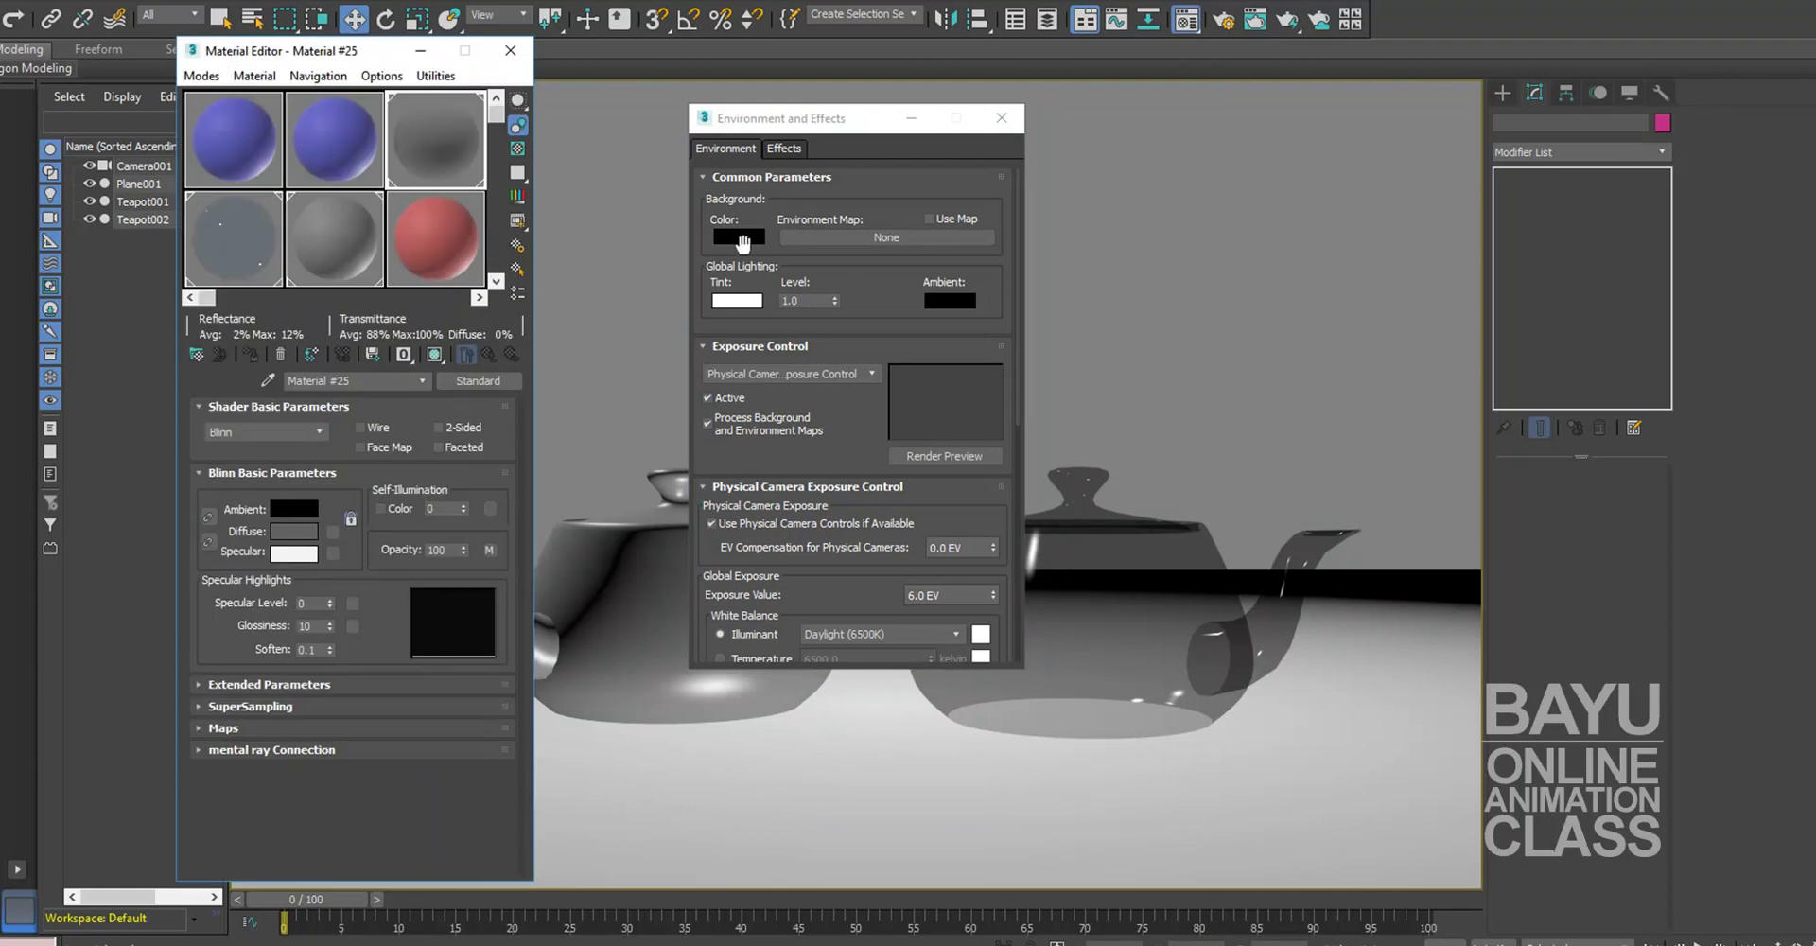
left_click(1203, 636)
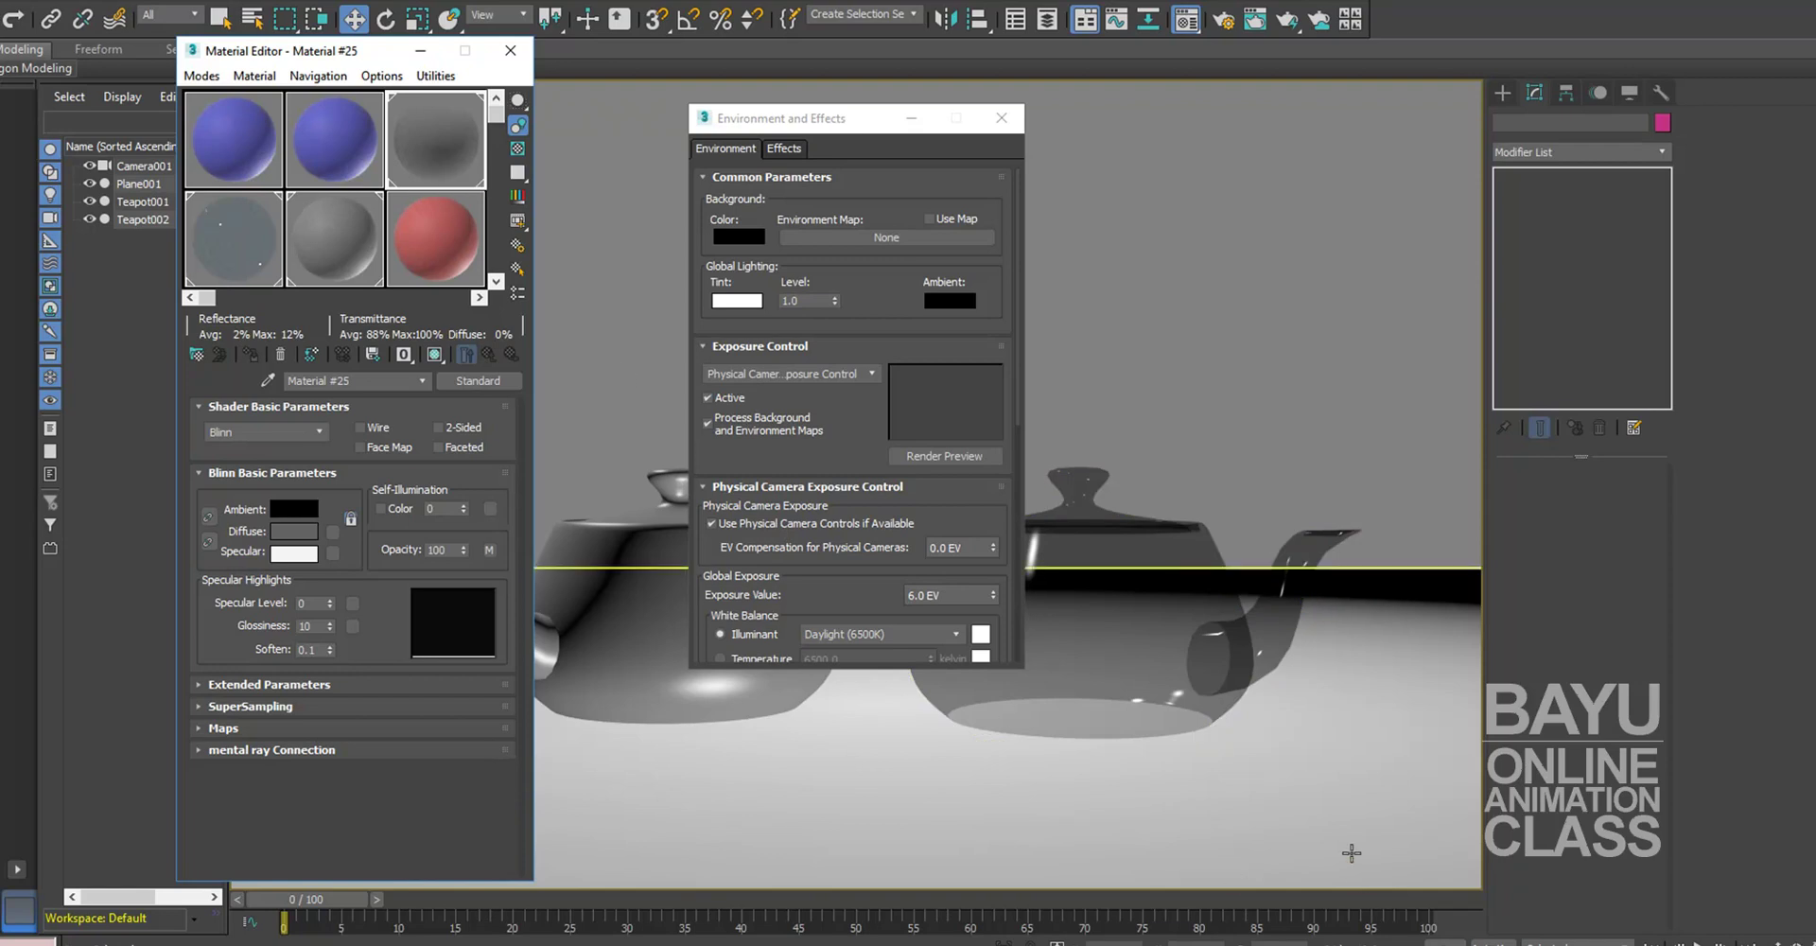
left_click(299, 532)
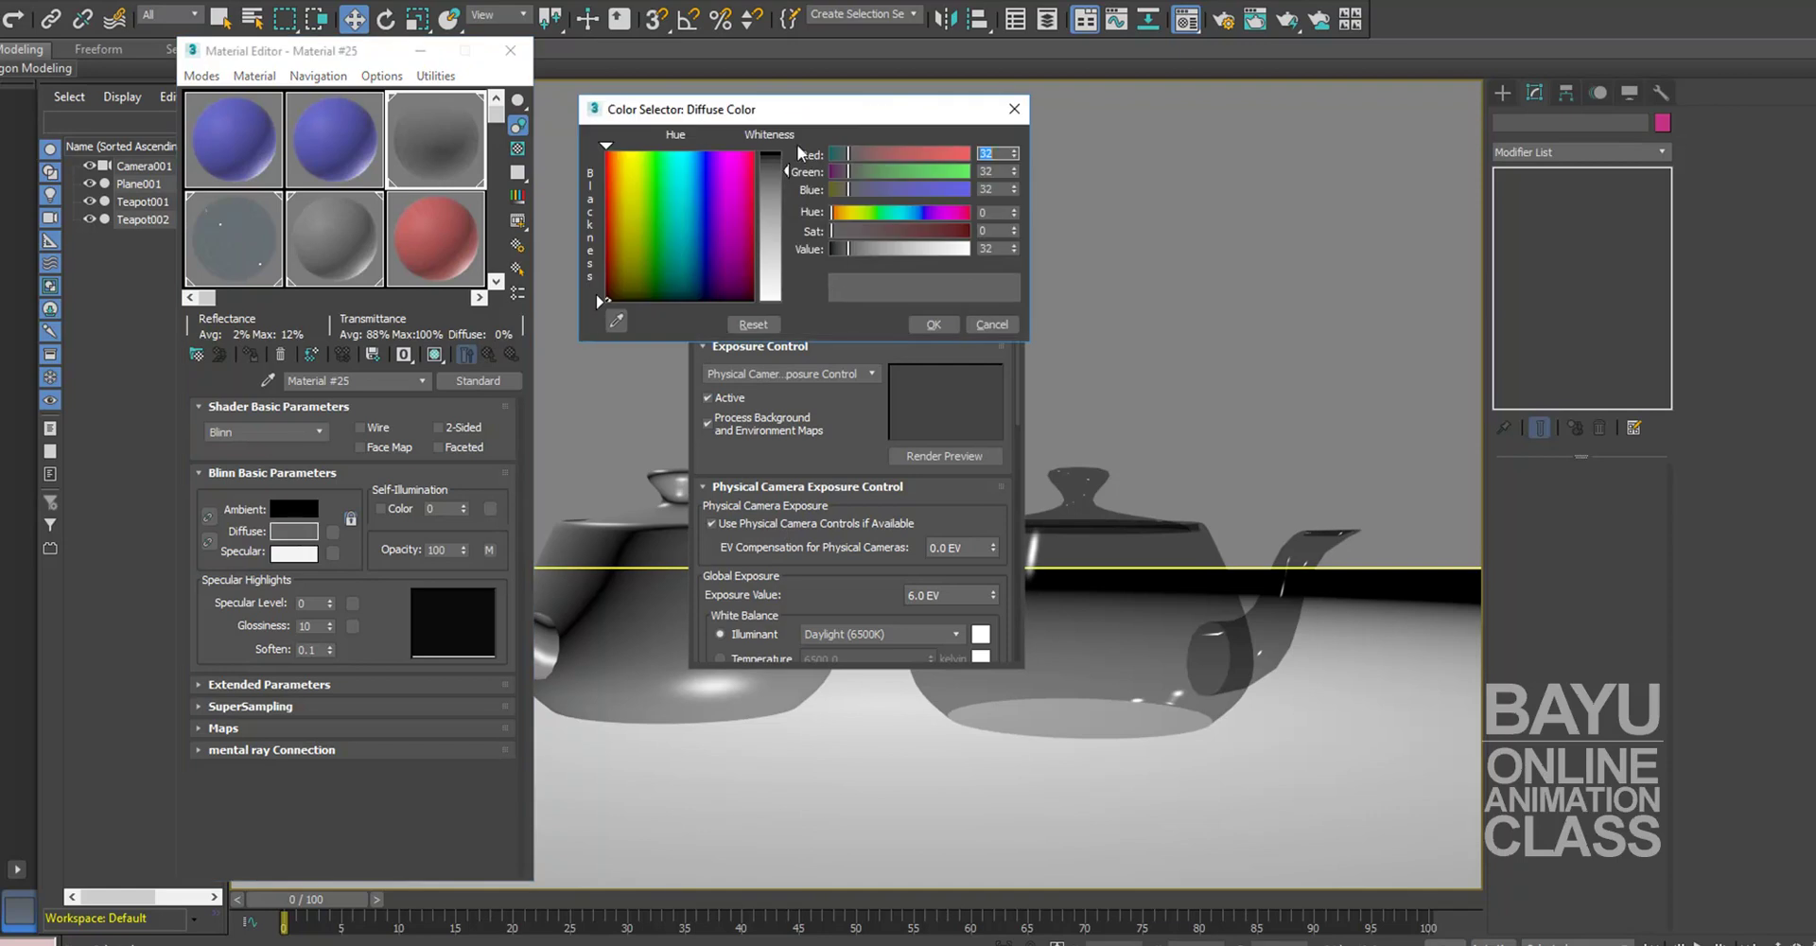
left_click_drag(804, 109, 328, 387)
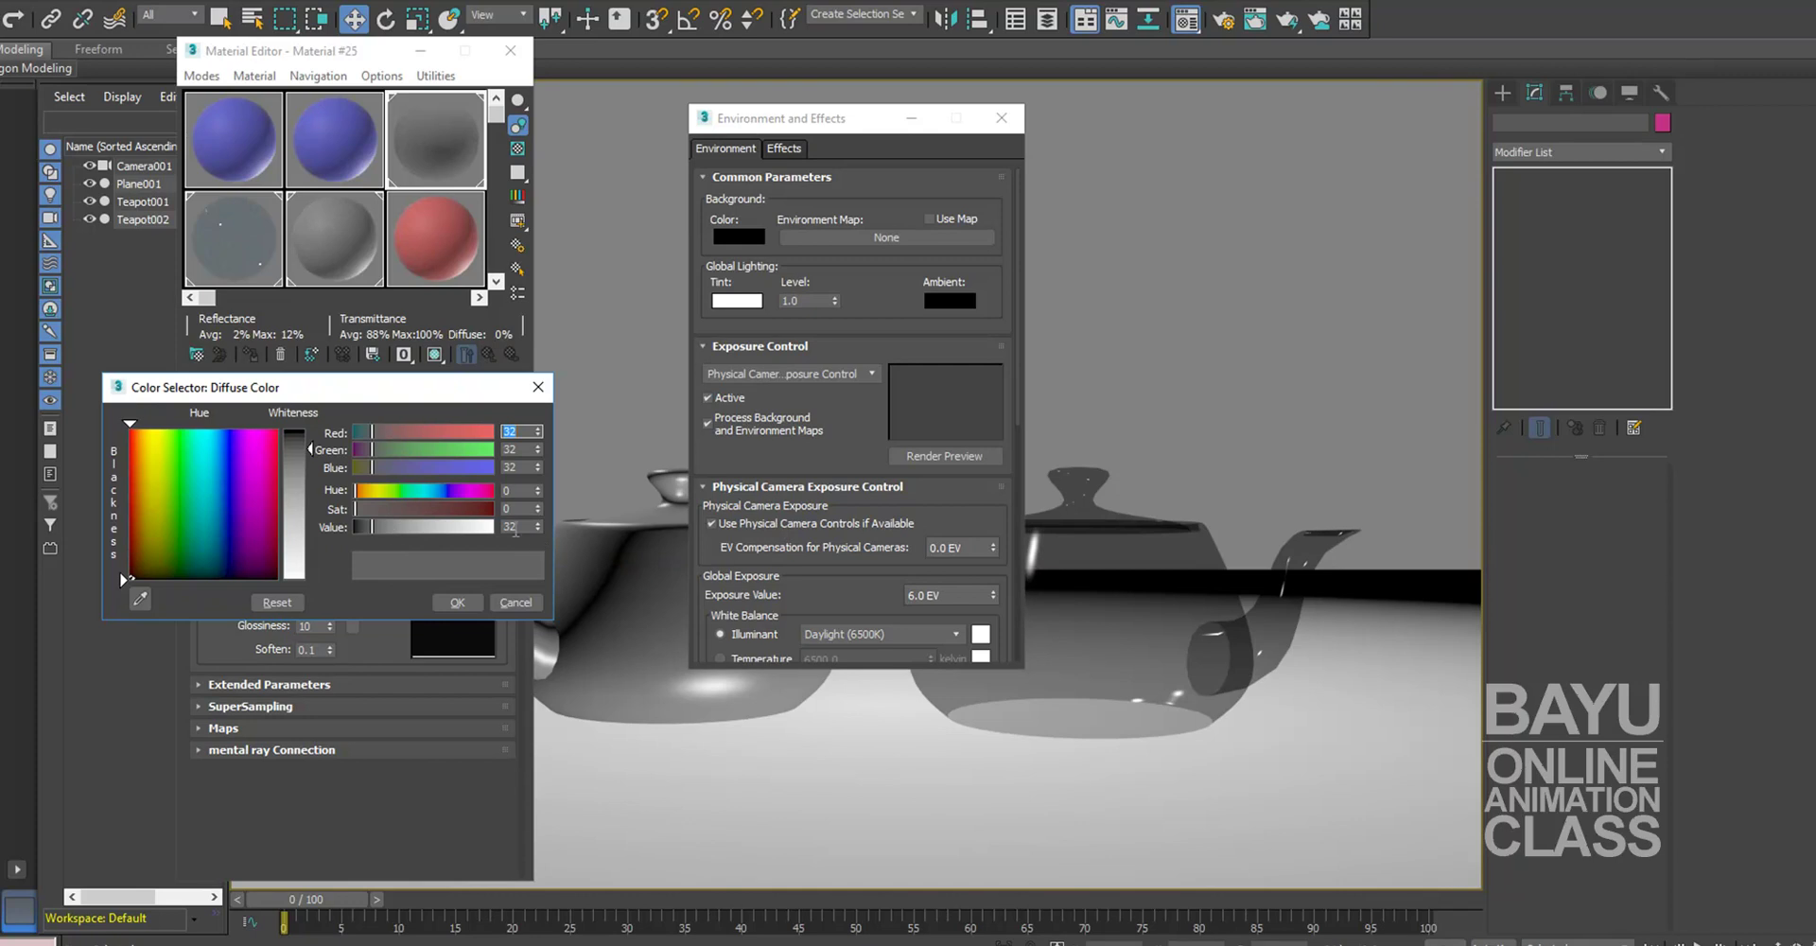
left_click(515, 603)
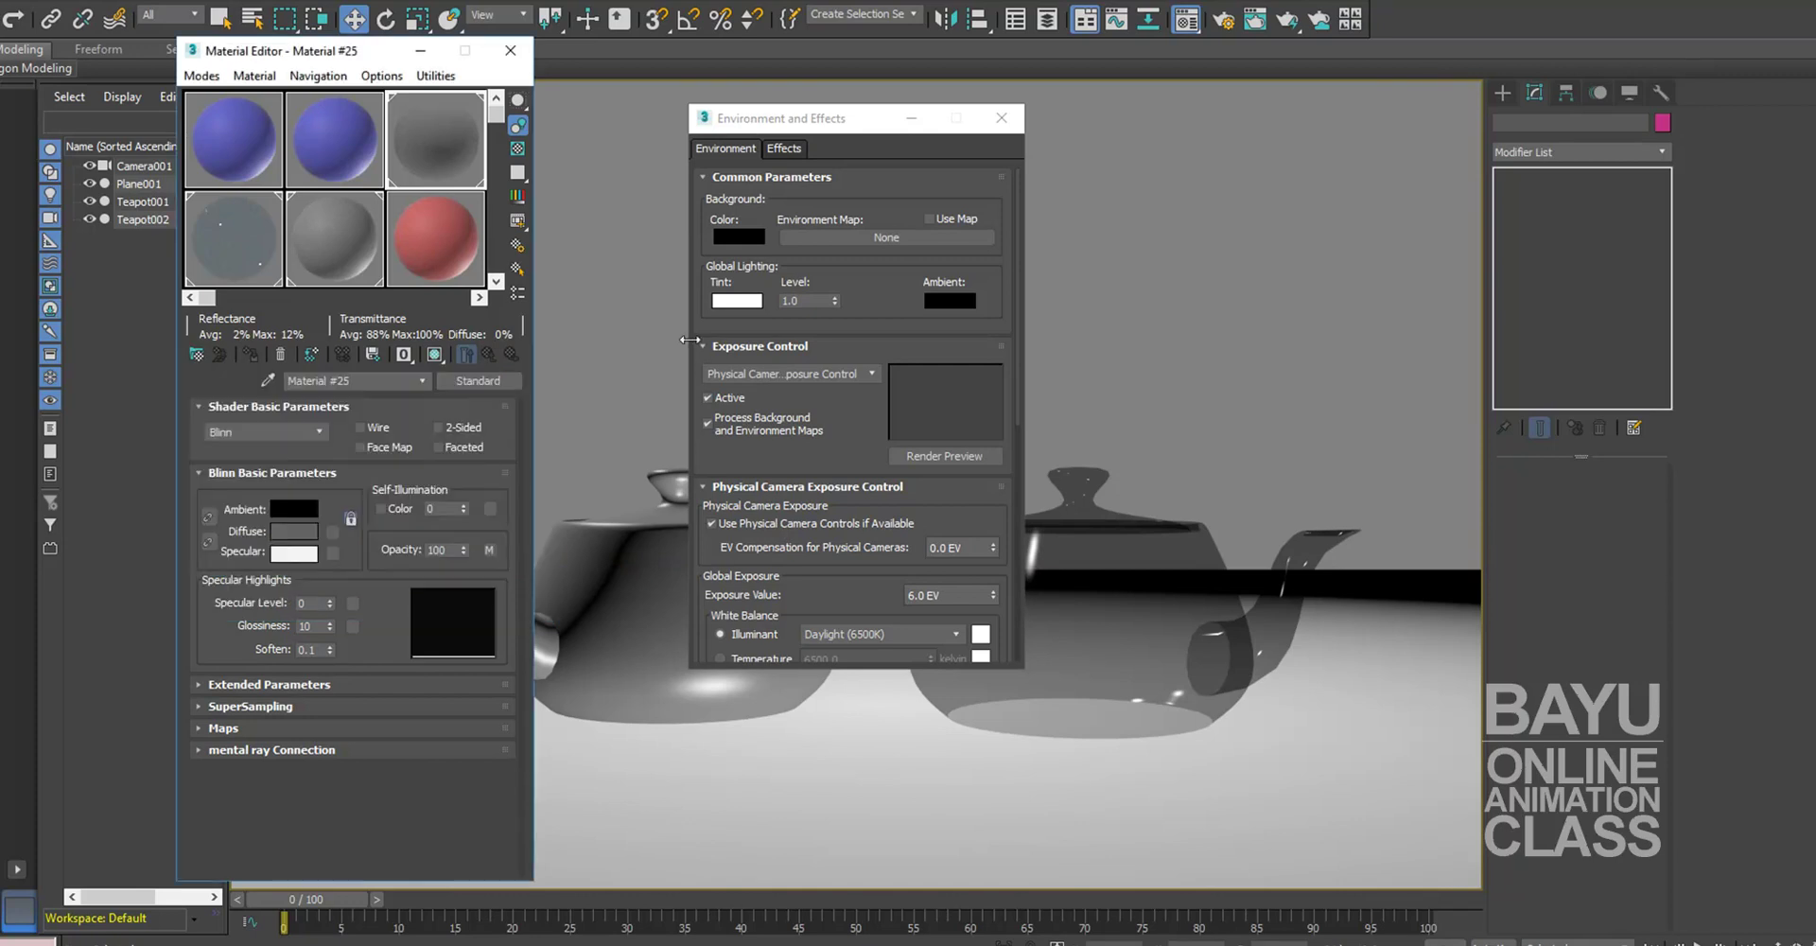
Step: Set the environment background colour to dark grey, value 32, and close the Material Editor
left_click(741, 237)
left_click(740, 237)
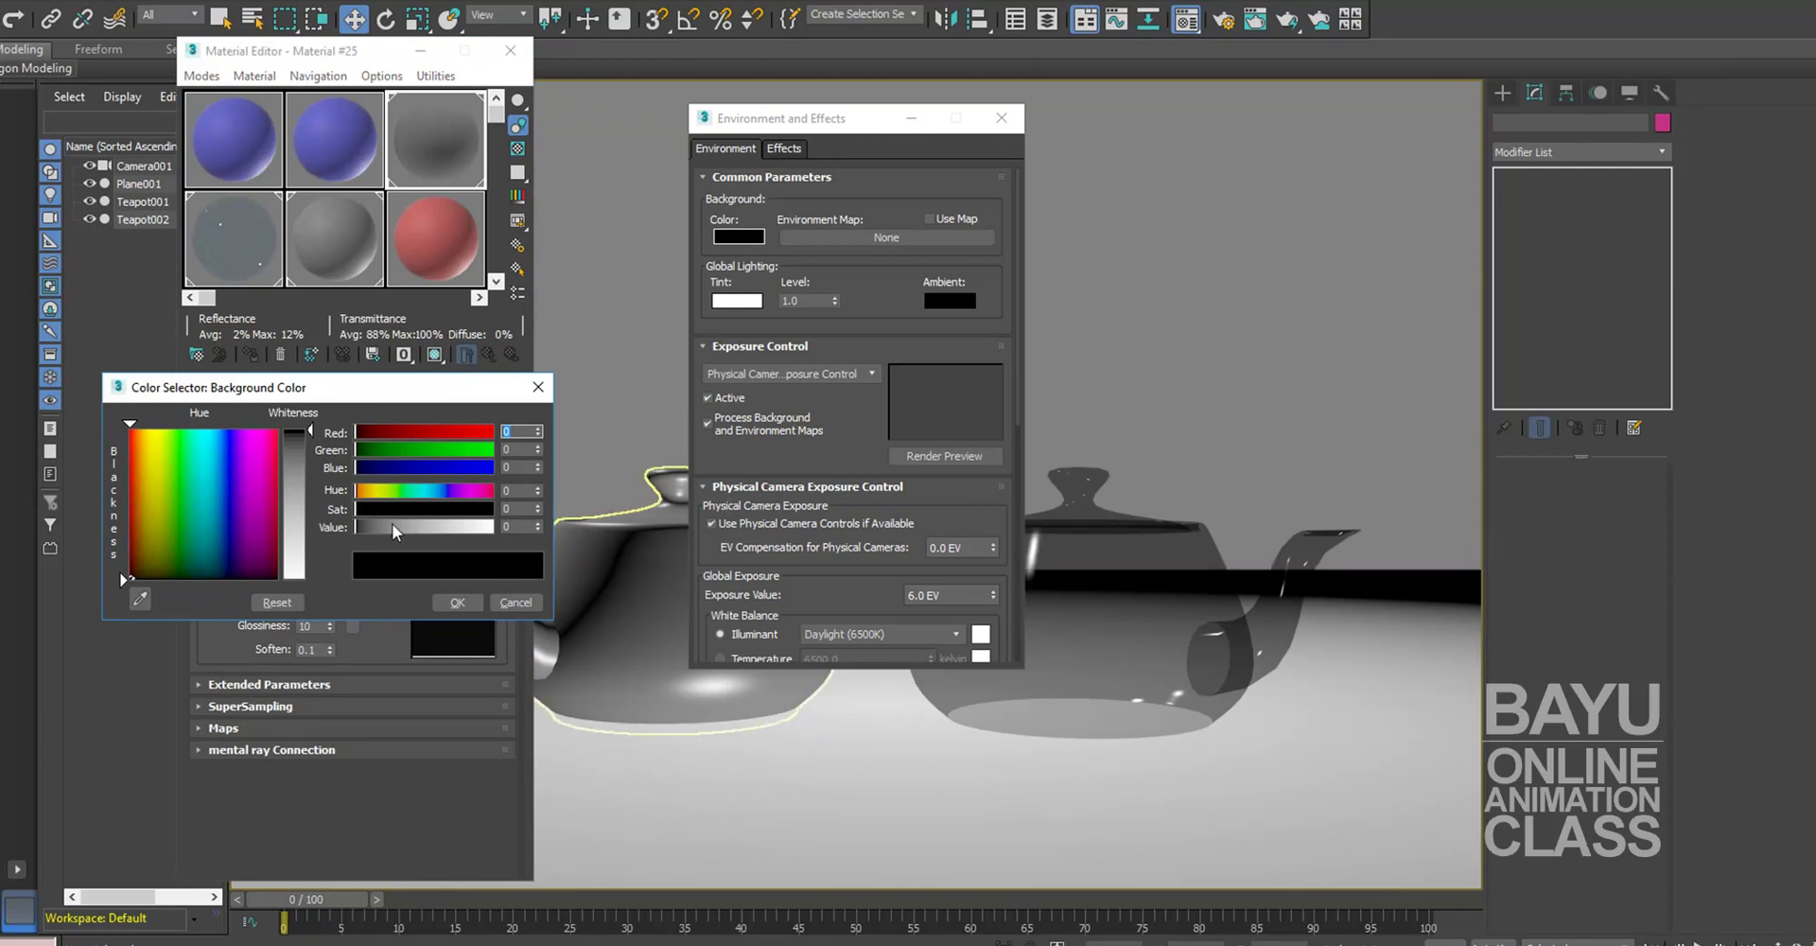
left_click(523, 527)
key("Return")
left_click(458, 602)
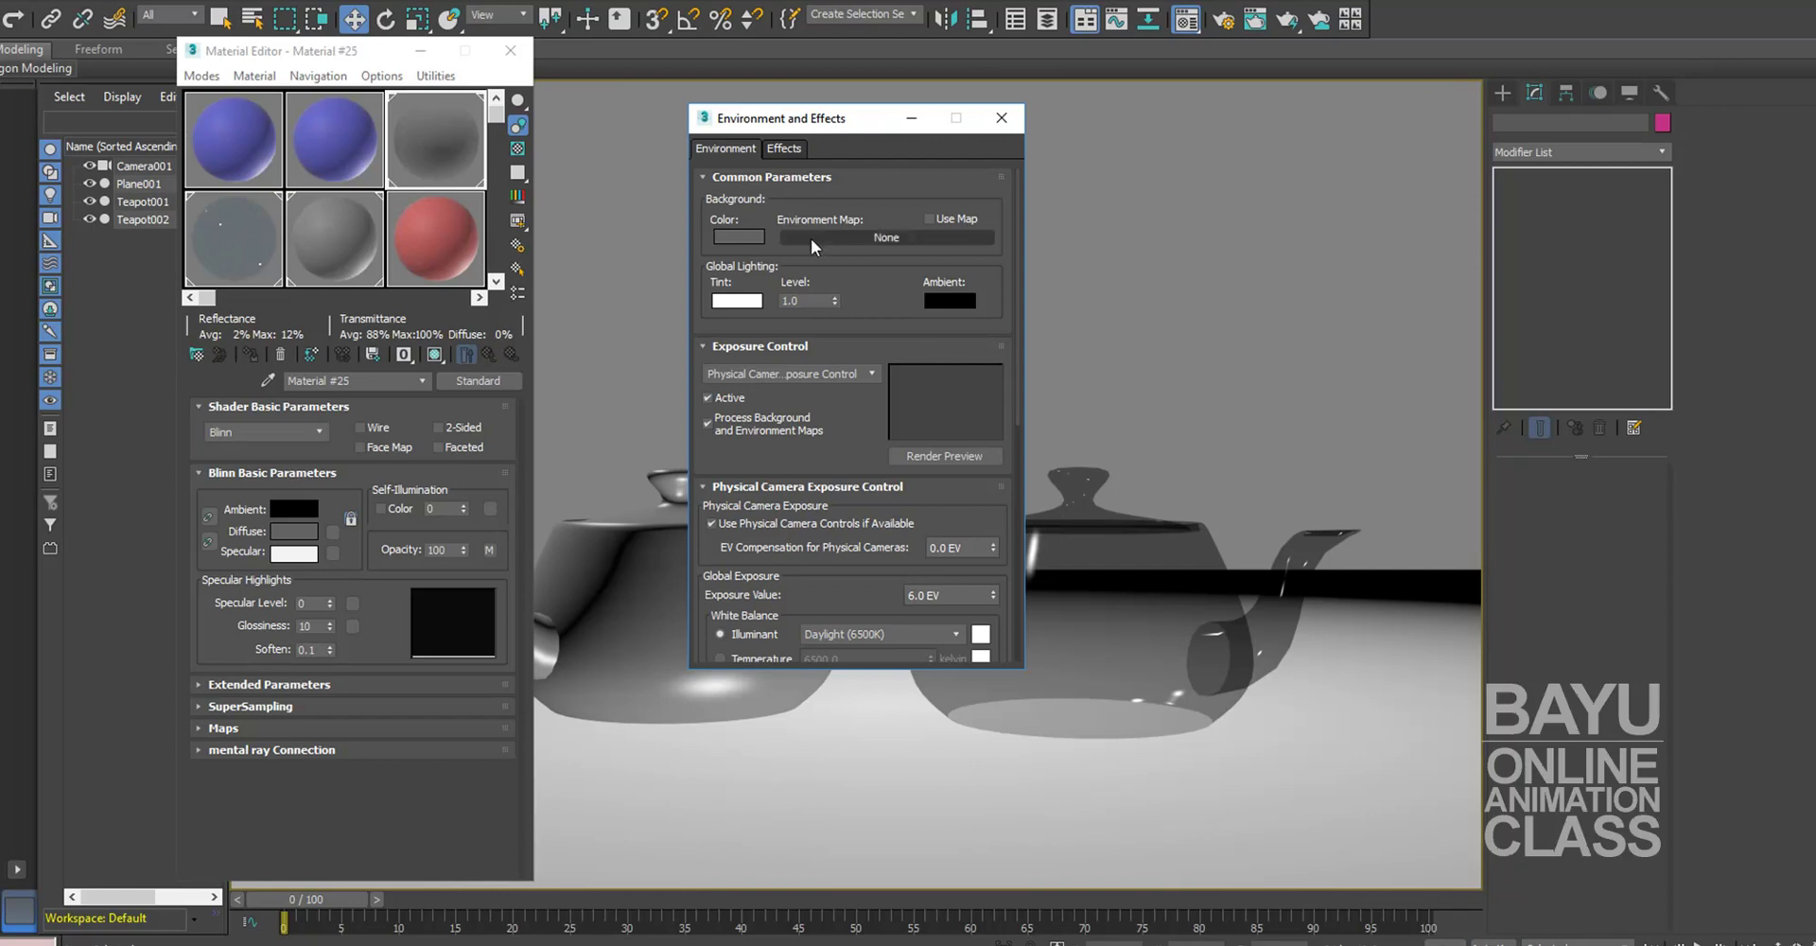
left_click(511, 51)
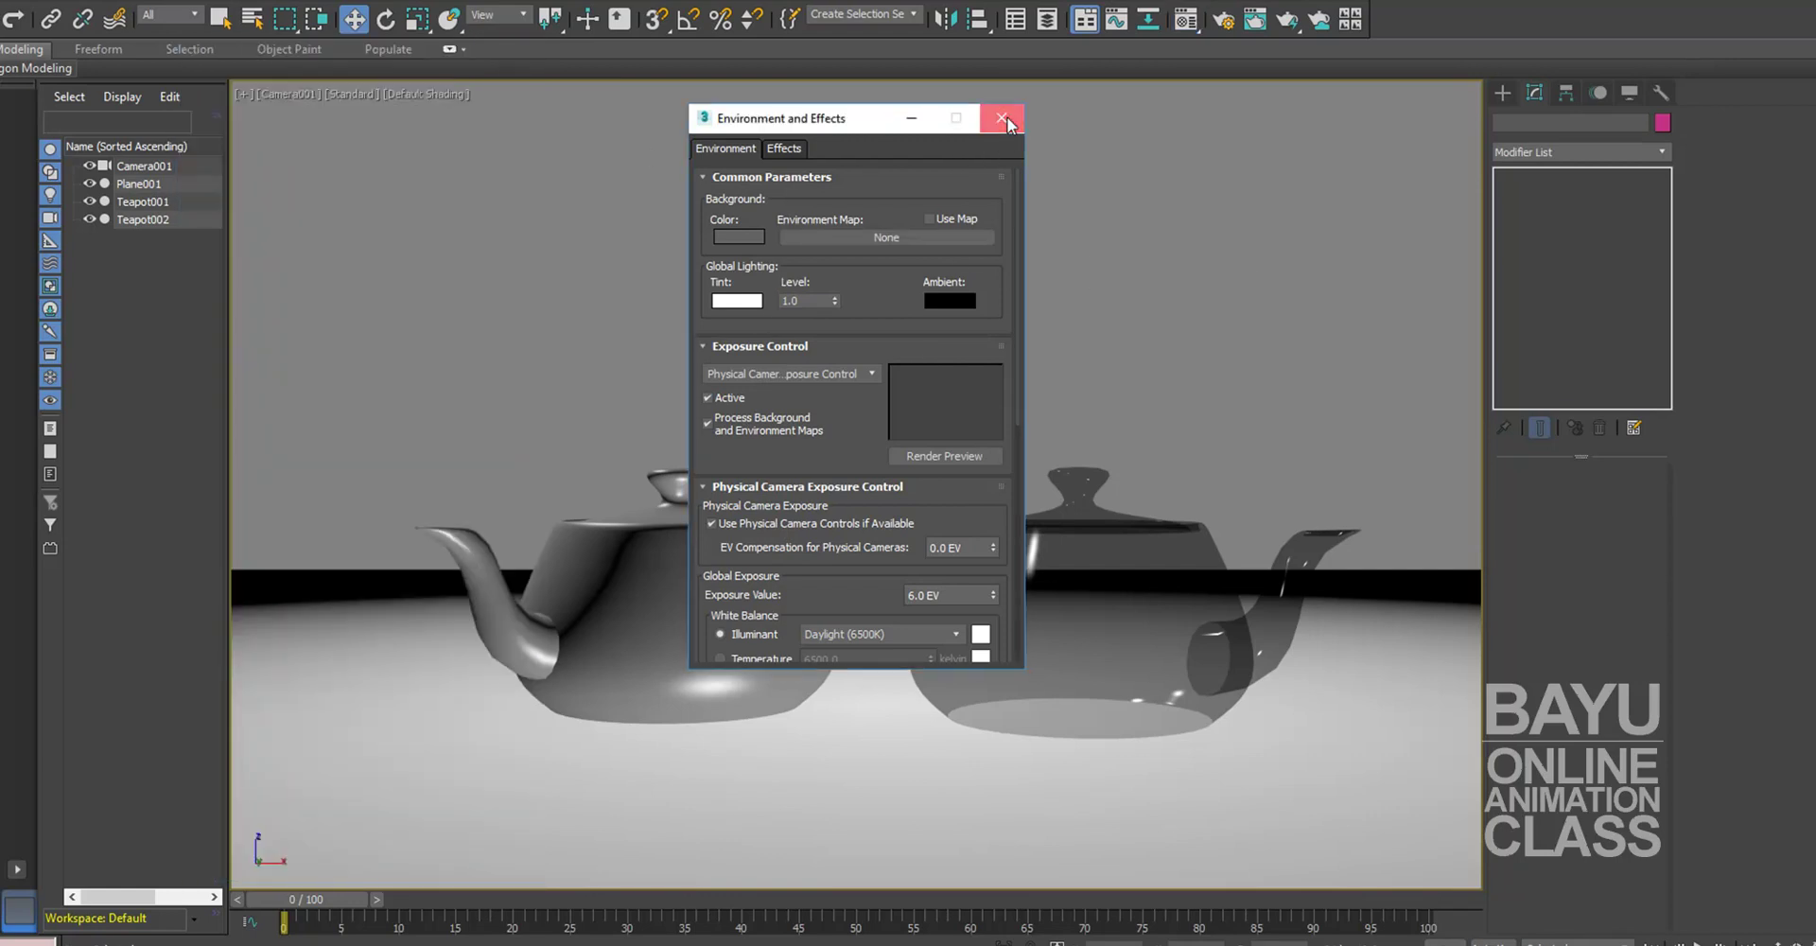
Step: Close the environment settings, test-render Camera001, then cancel and minimize the frame window
left_click(1003, 118)
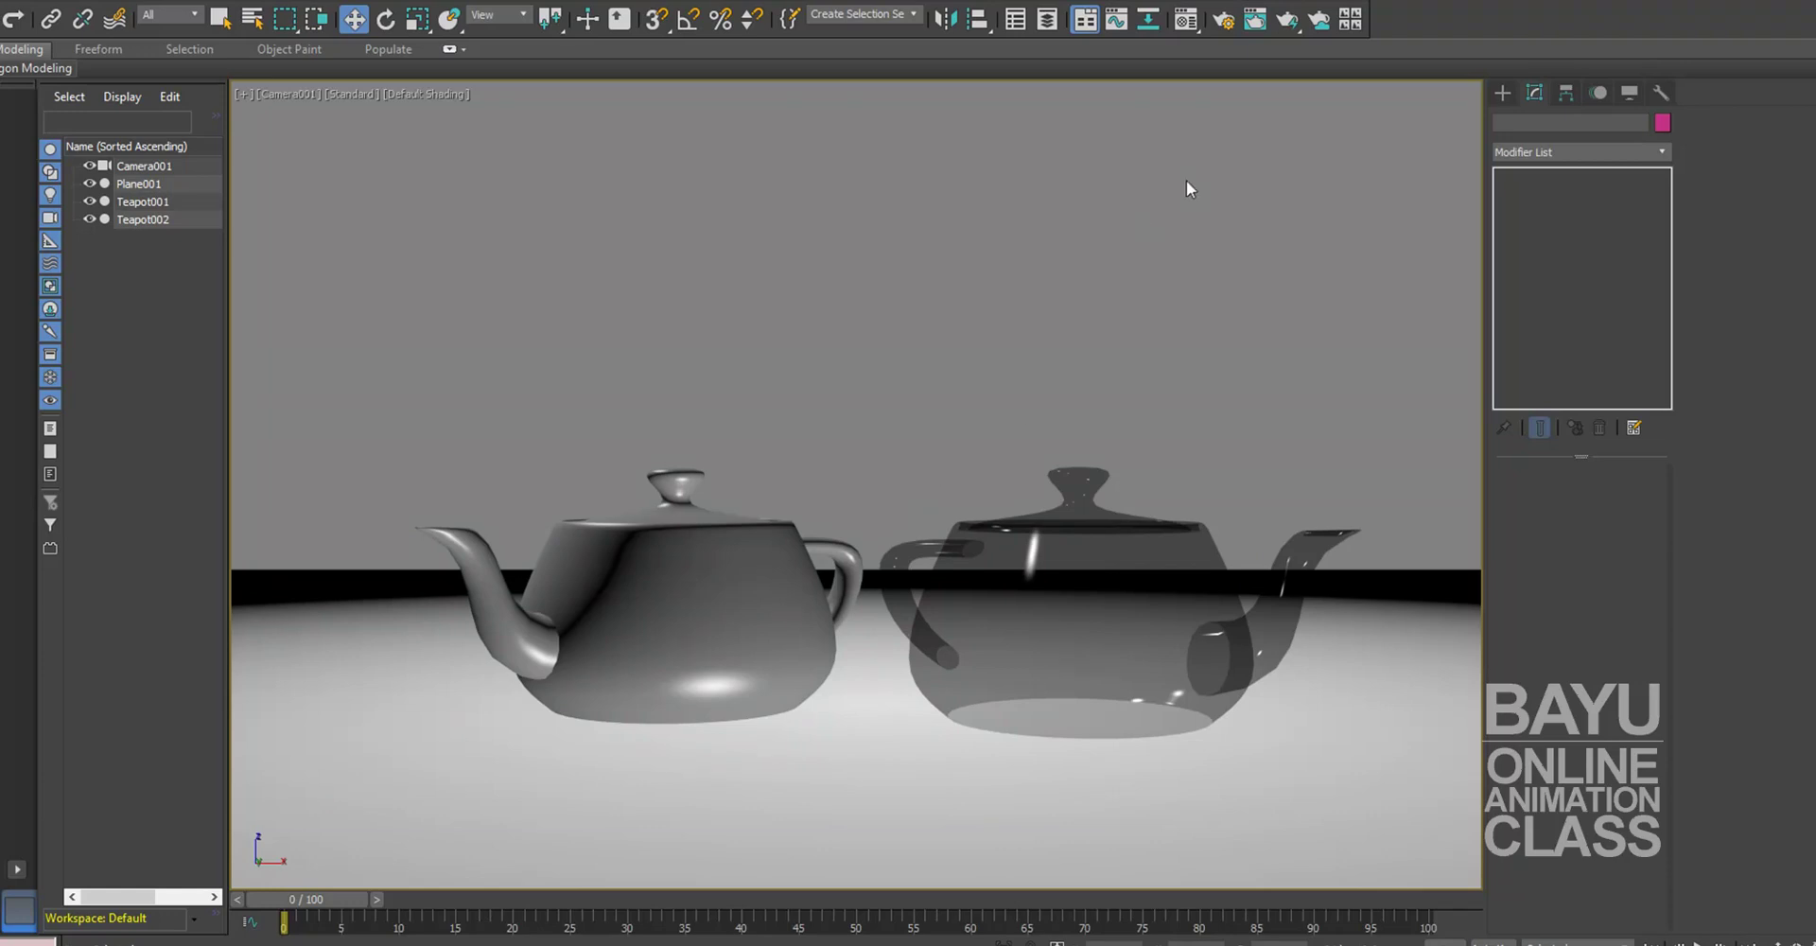
left_click(1288, 26)
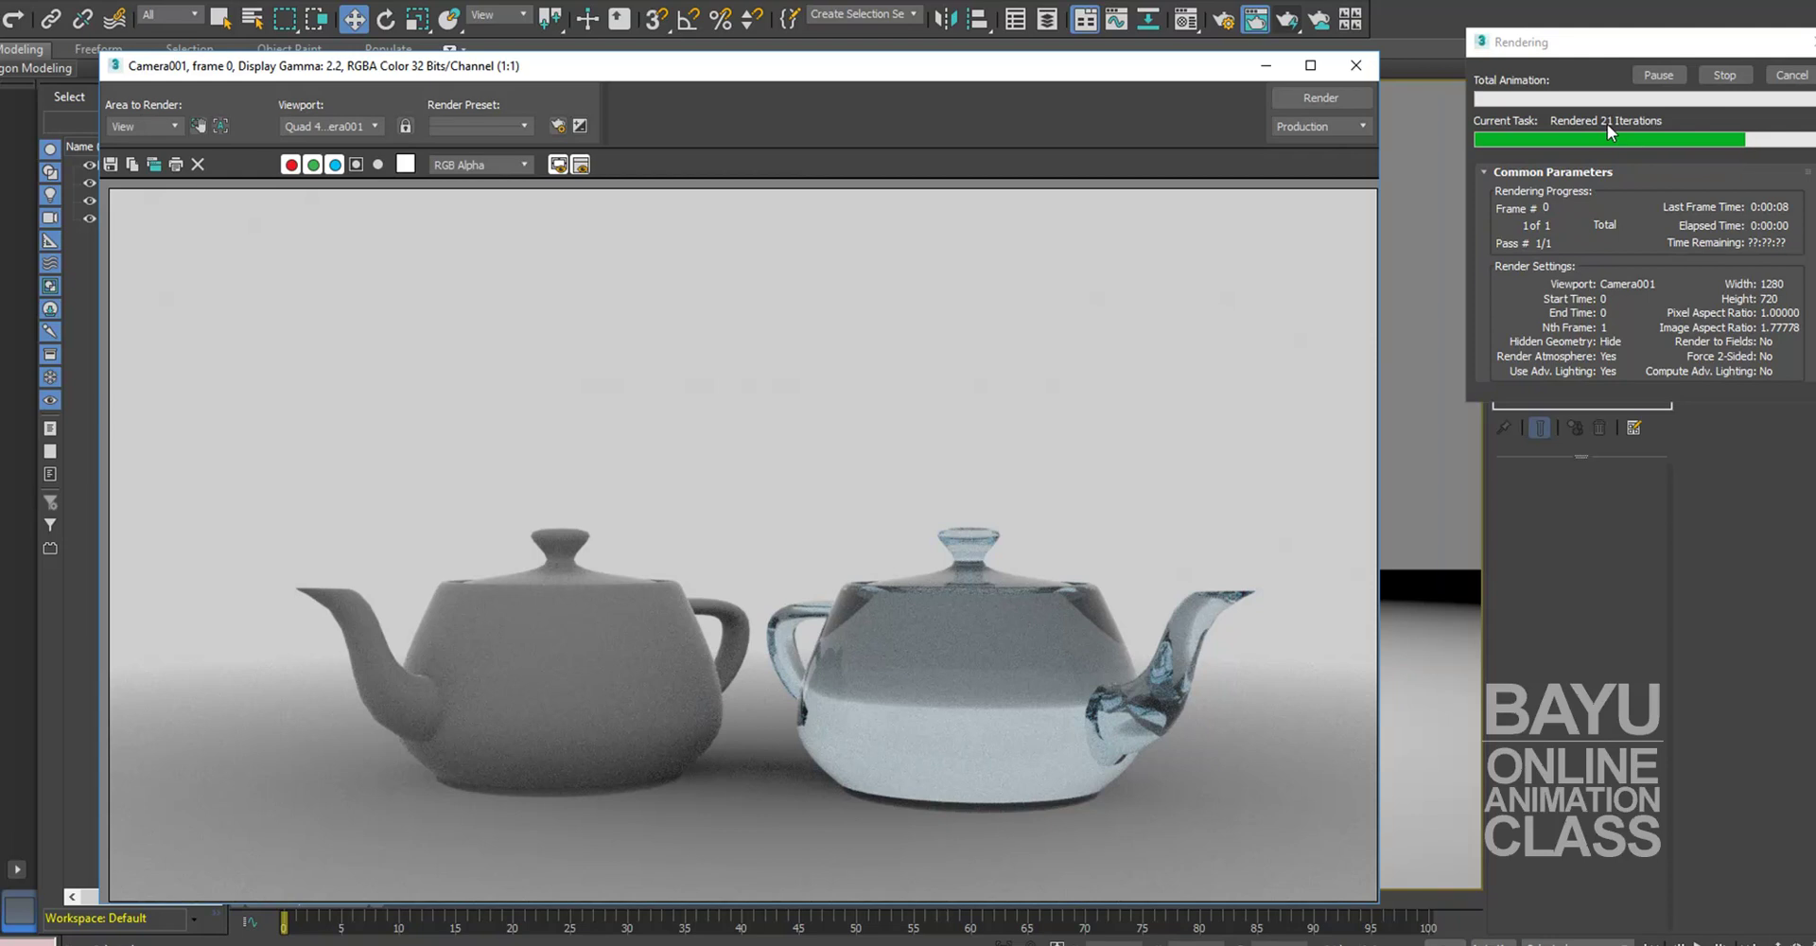
left_click(1793, 82)
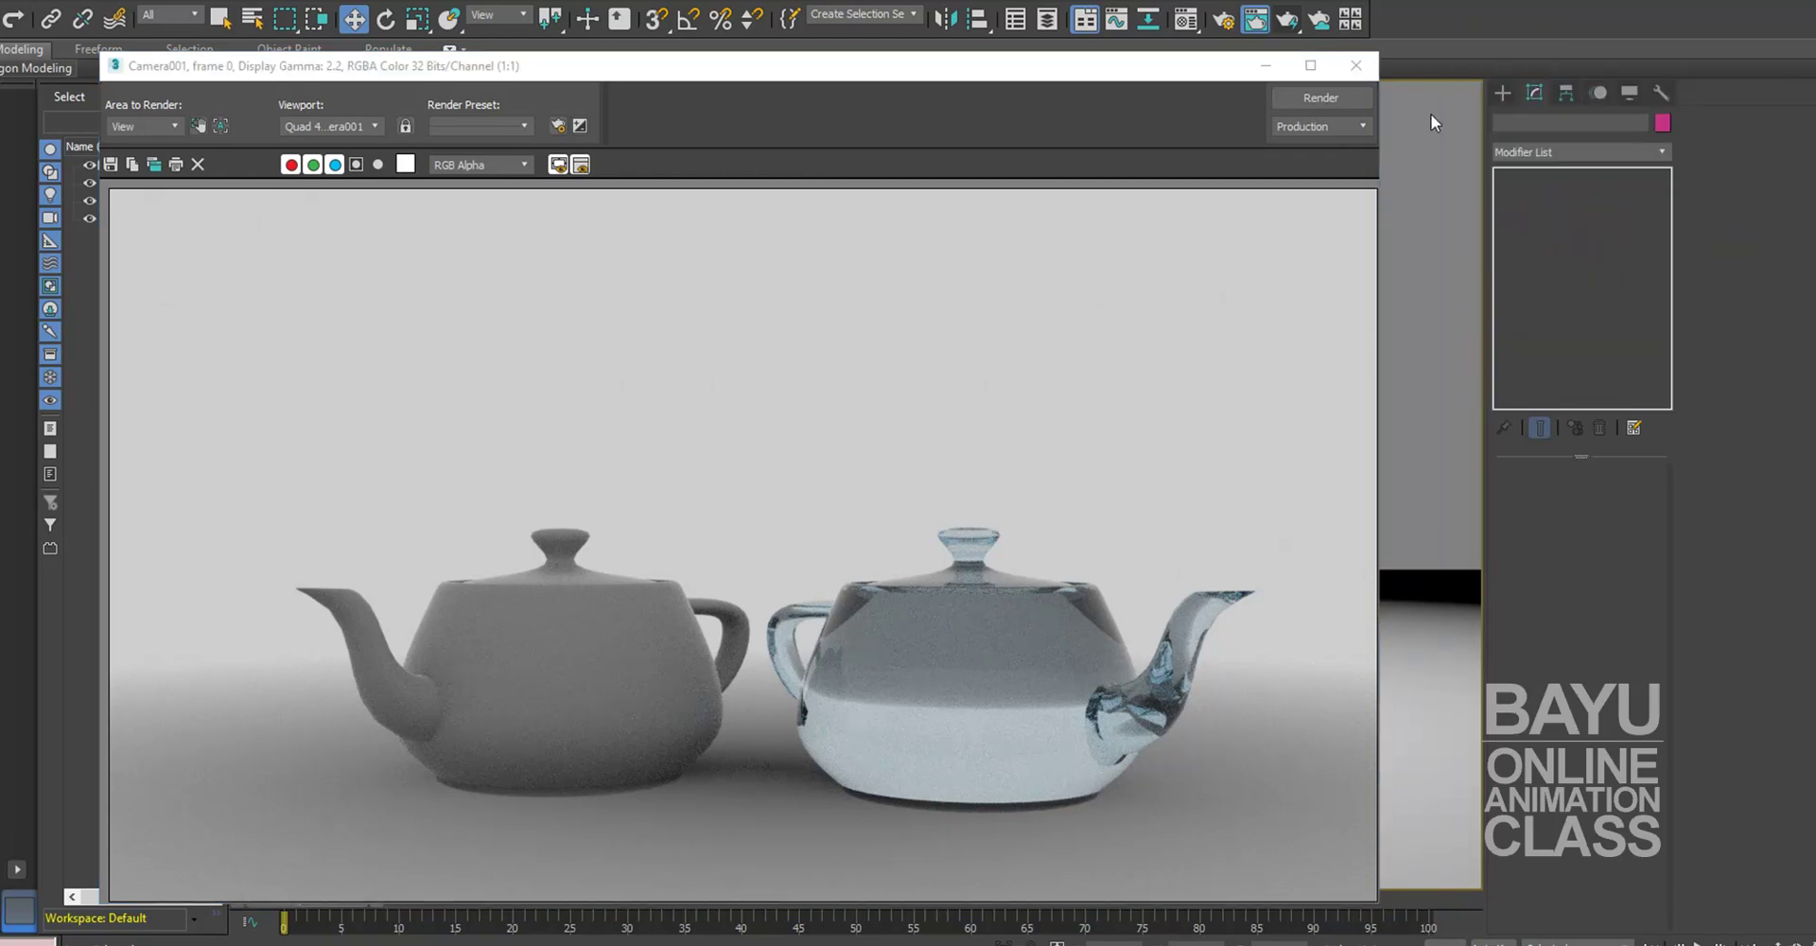
left_click(1268, 66)
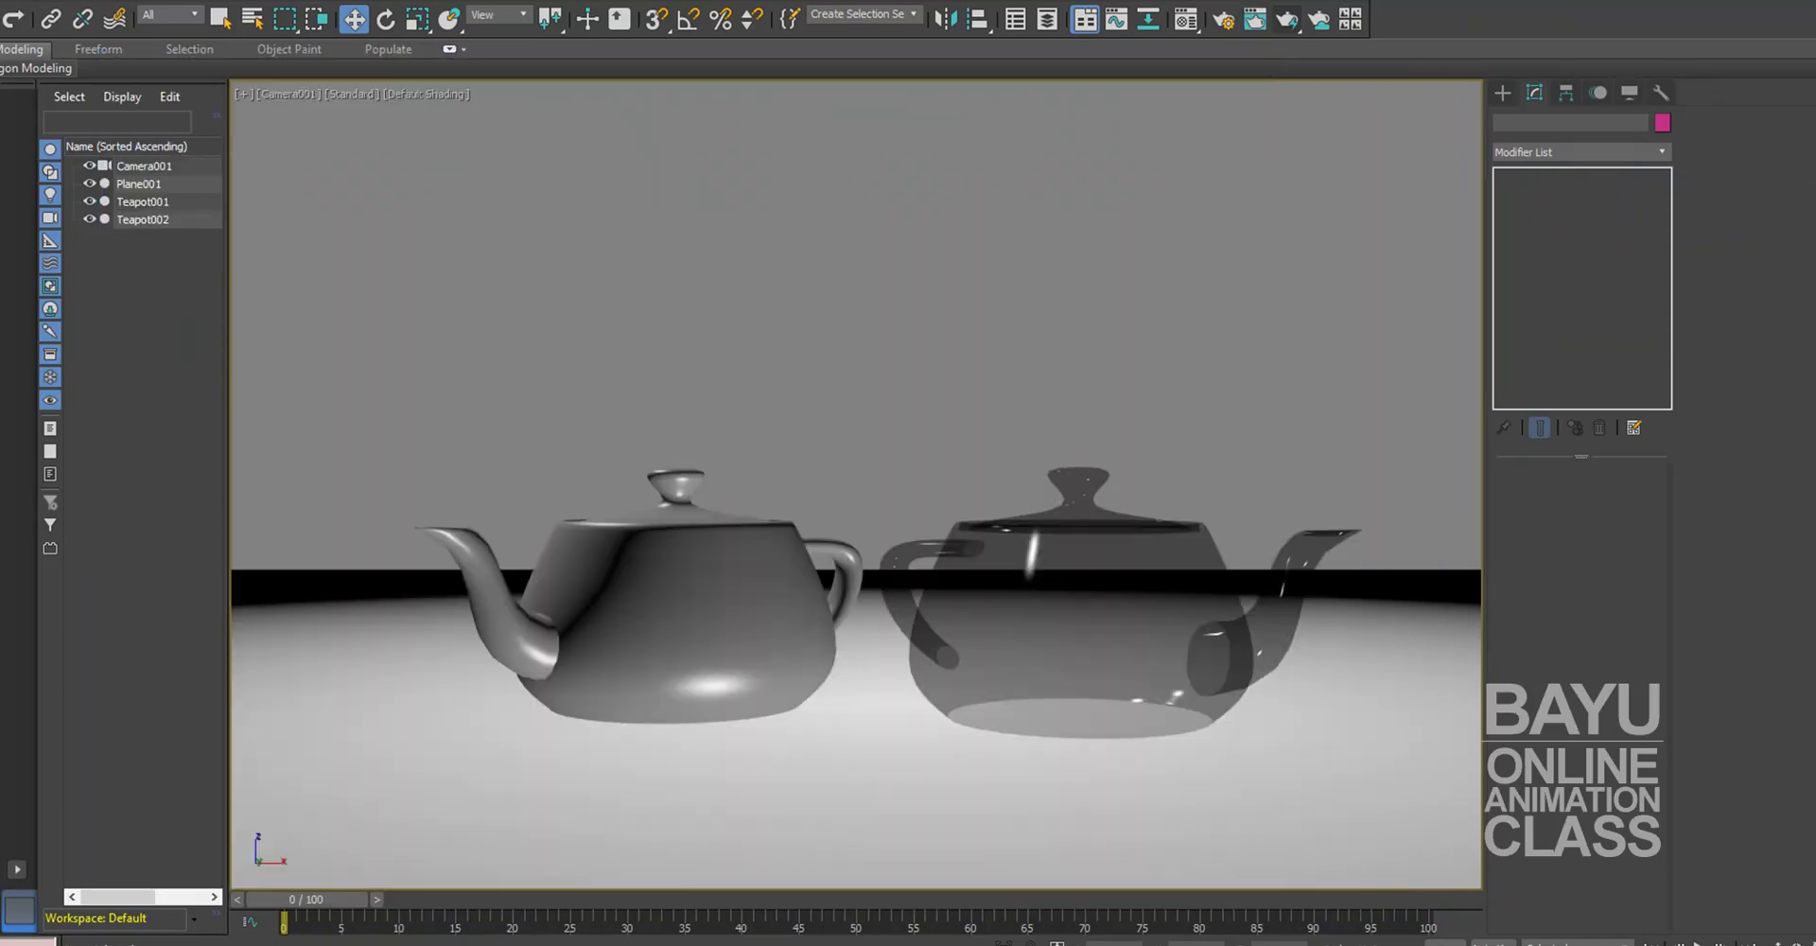
Step: Back in the quad layout, place PhotometricLight001 as a Free Light in Top view and raise it high
key("alt+w")
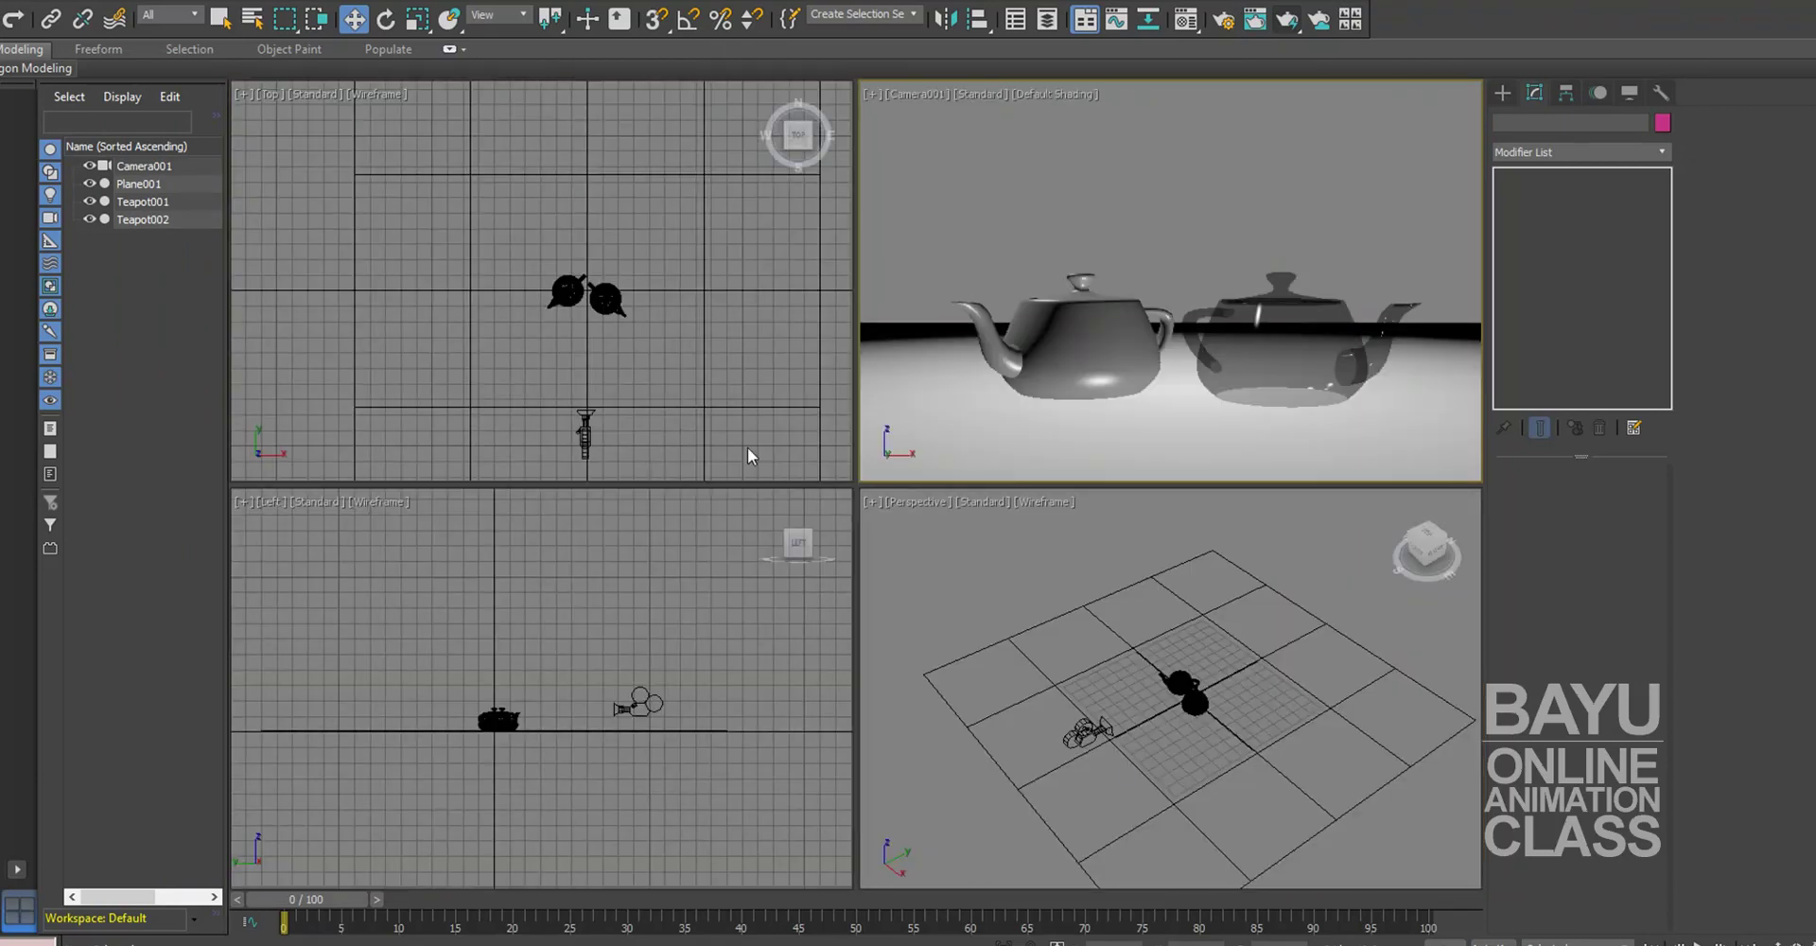
middle_click_drag(635, 423, 596, 312)
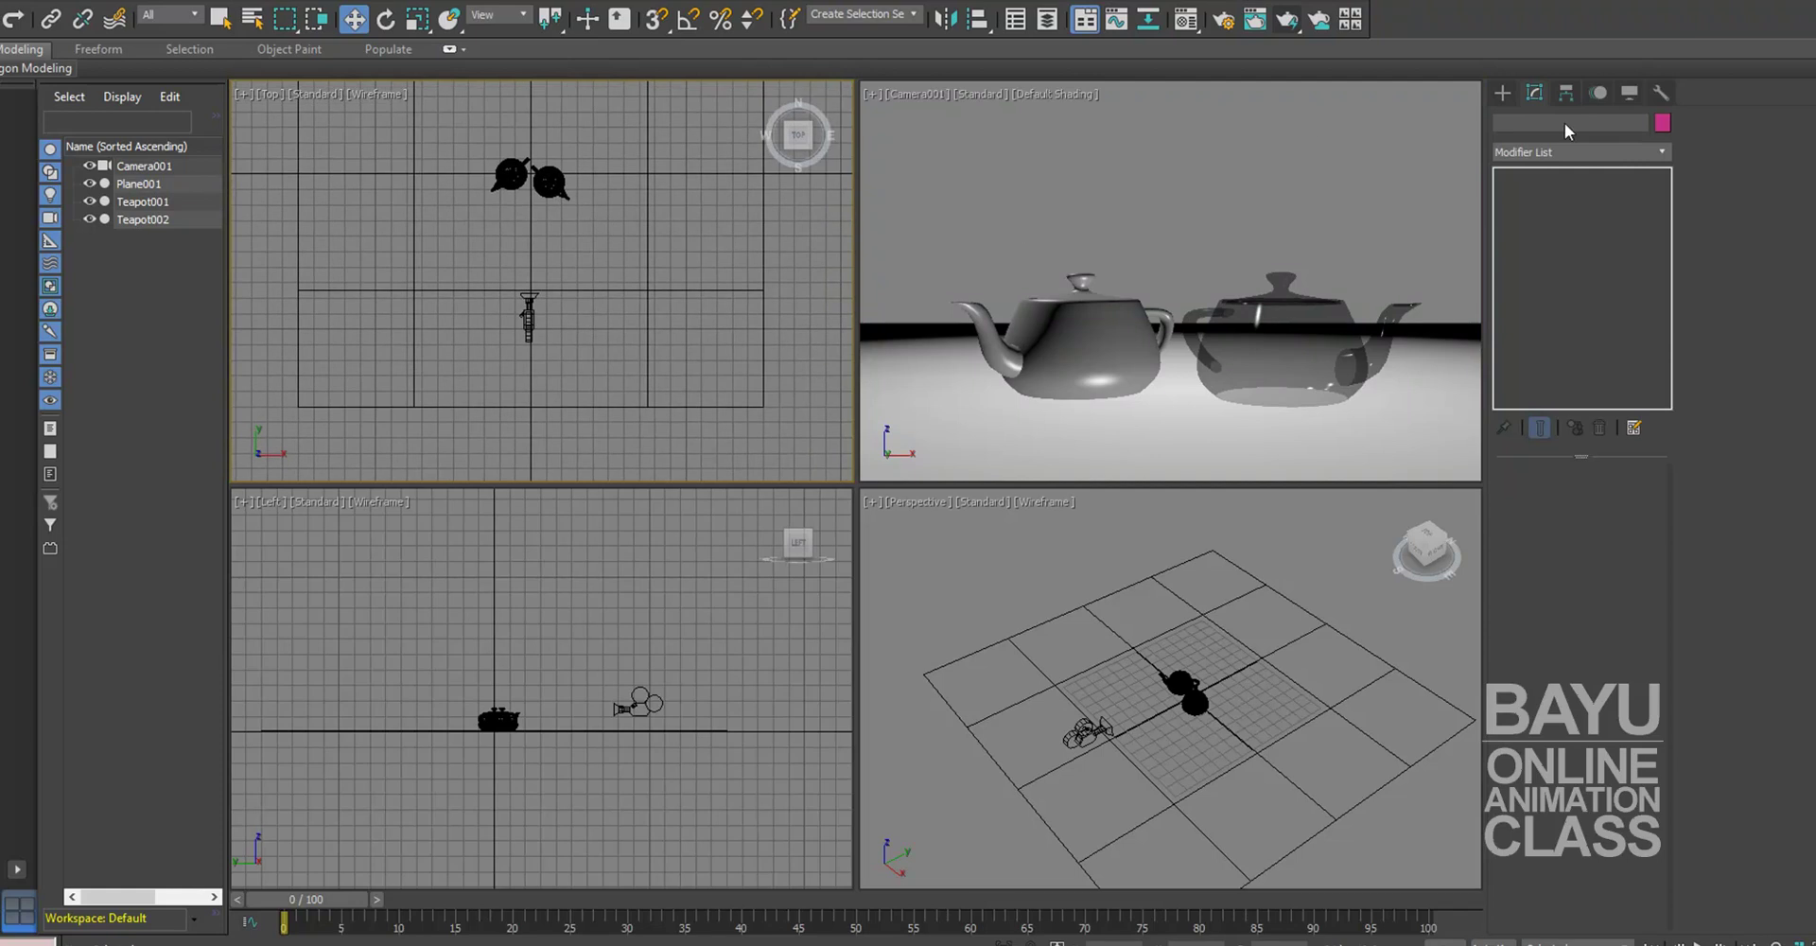
left_click(1502, 92)
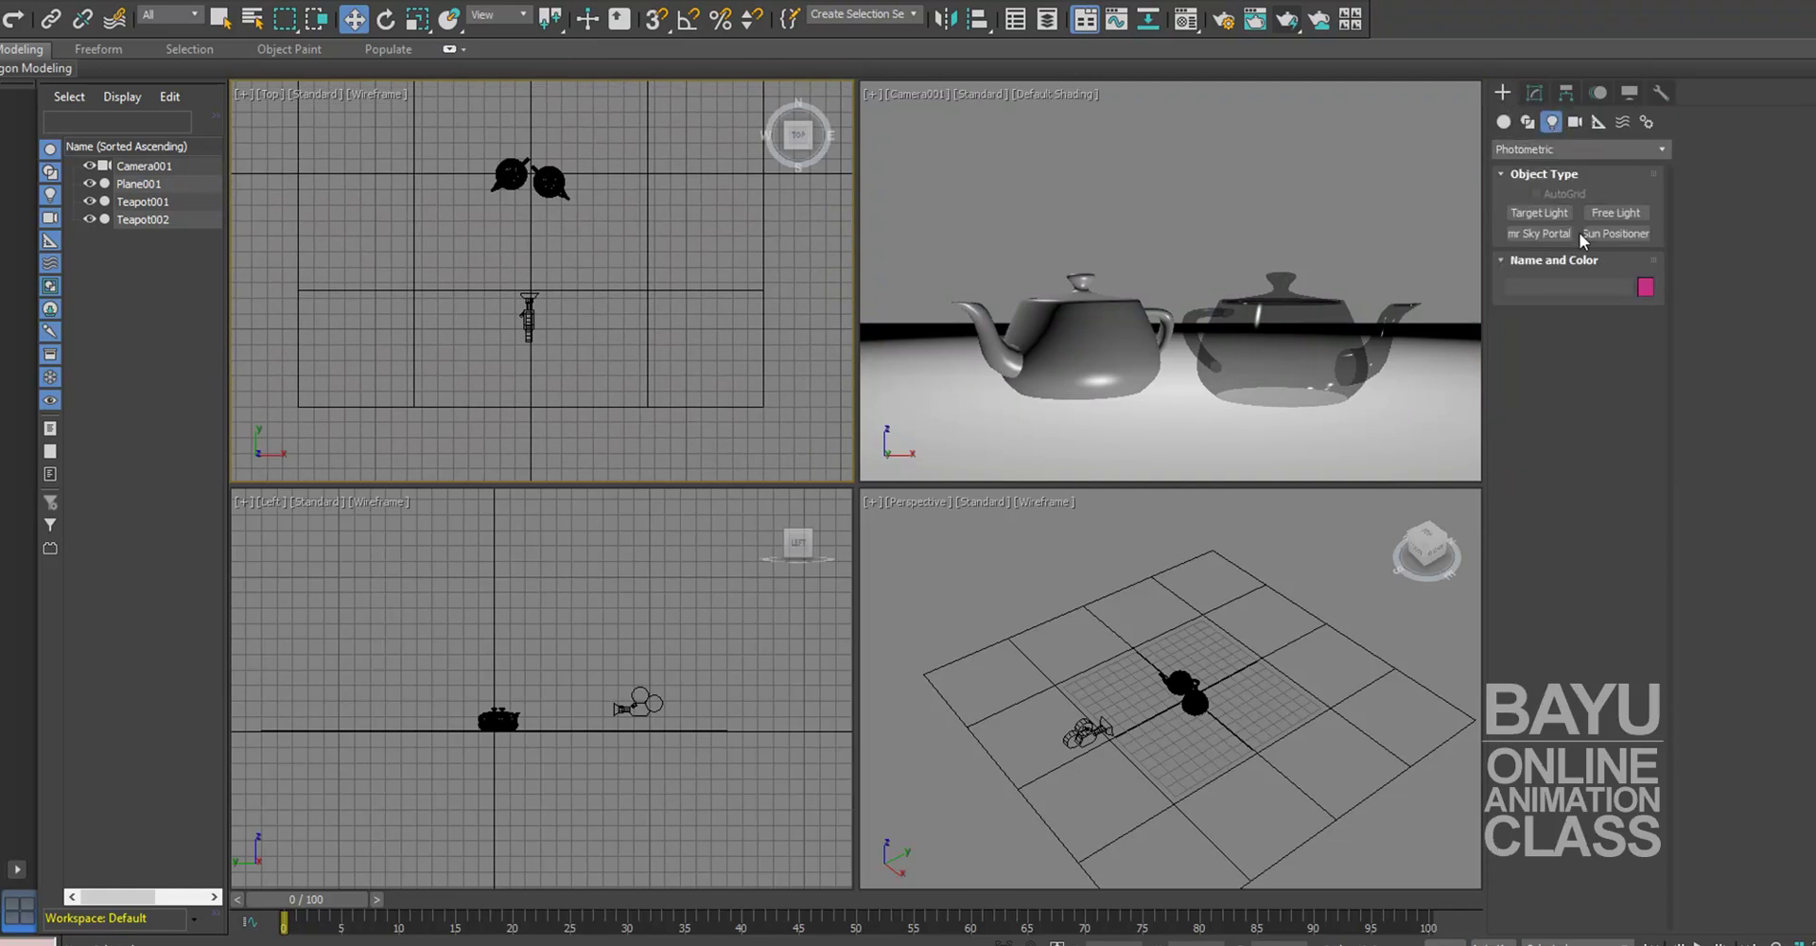
left_click(1615, 213)
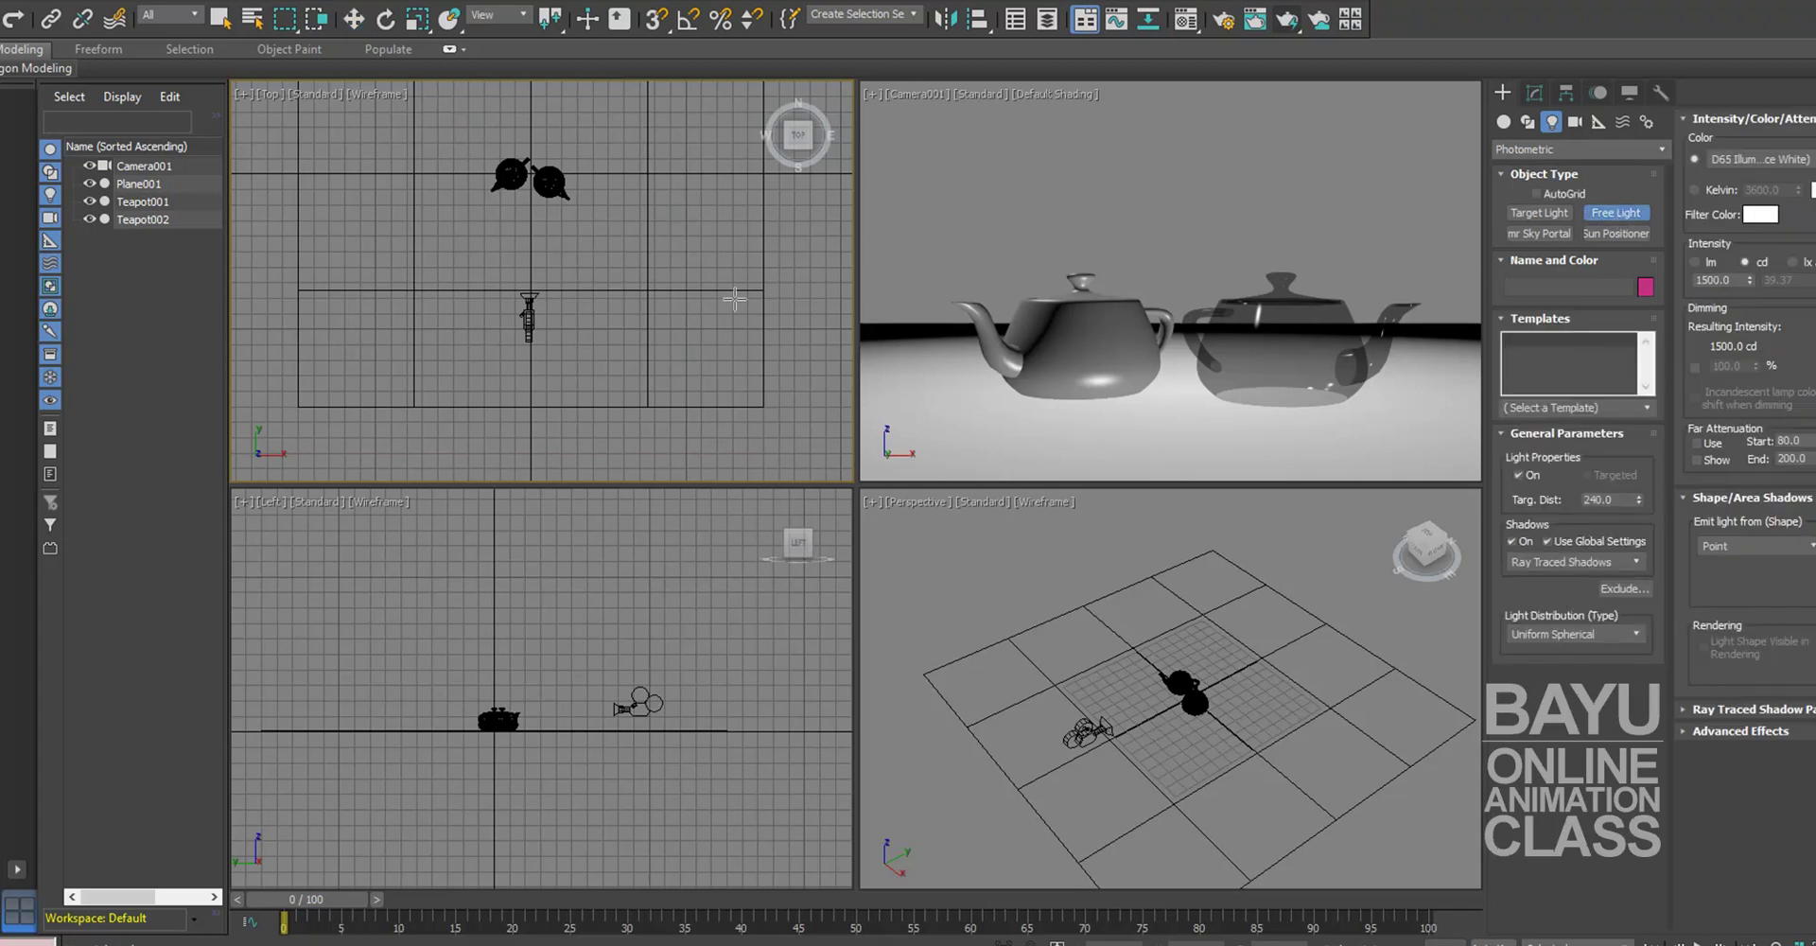
left_click(611, 325)
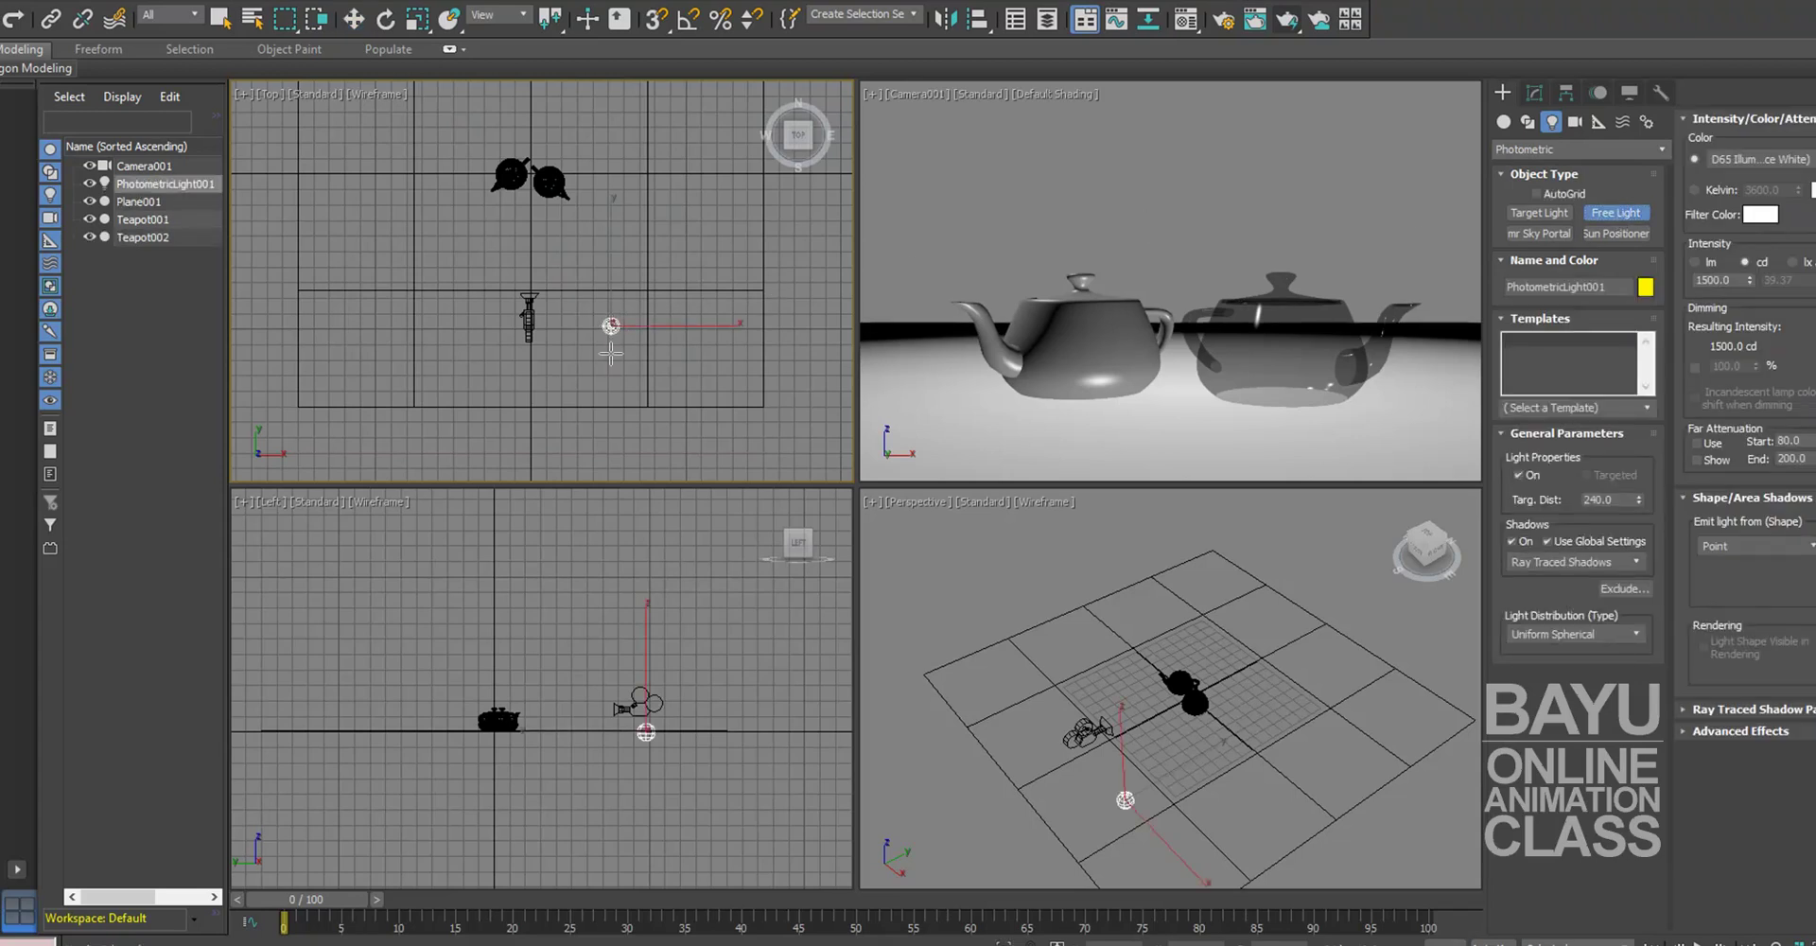
middle_click_drag(611, 354, 608, 380)
right_click(651, 624)
key("w")
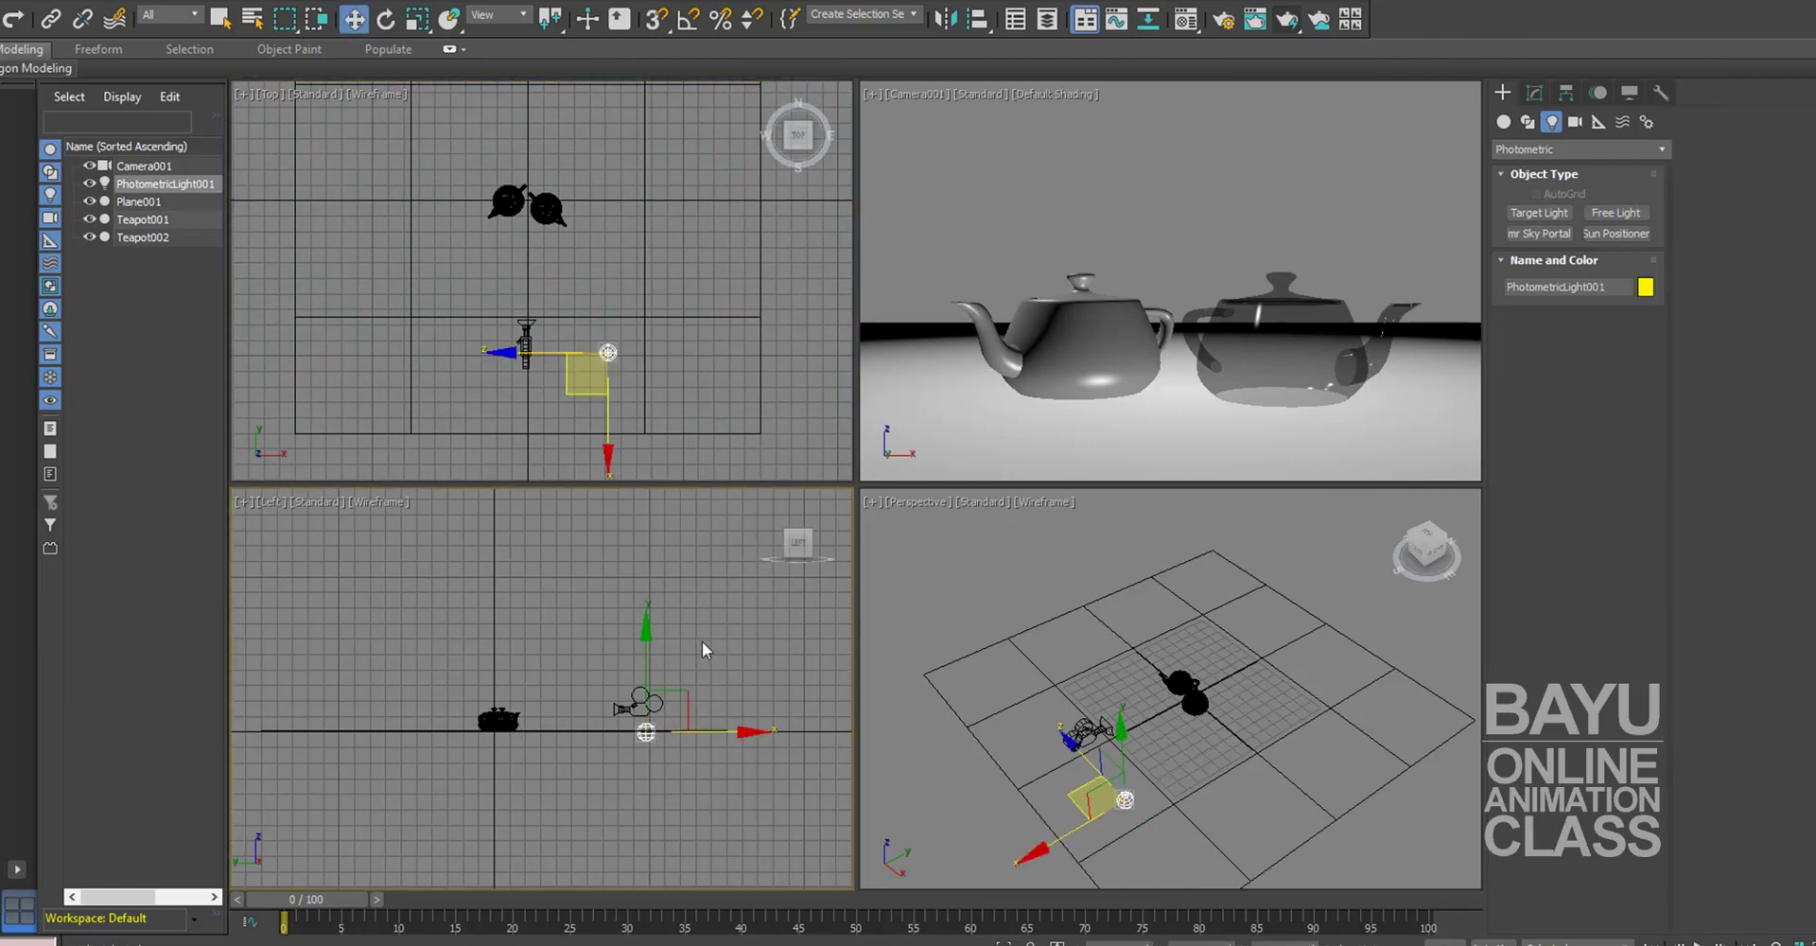
left_click_drag(650, 652, 662, 443)
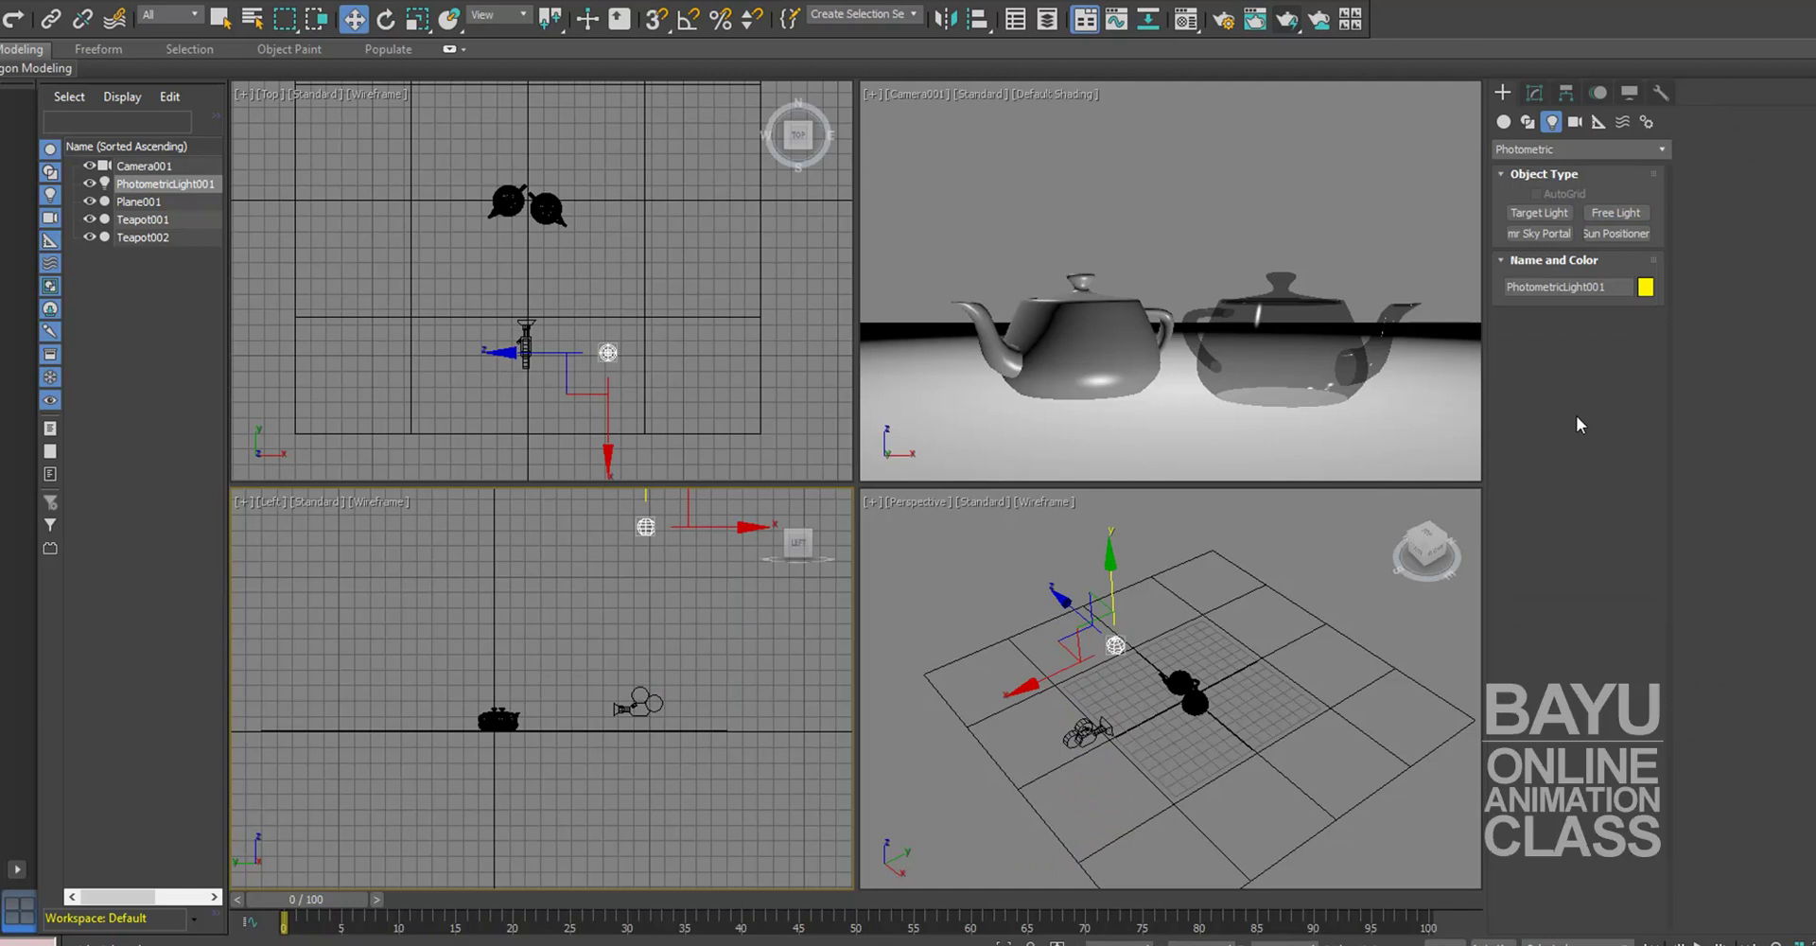
Step: Set the Camera001 viewport's lighting to Illuminate with Scene Lights
left_click(984, 101)
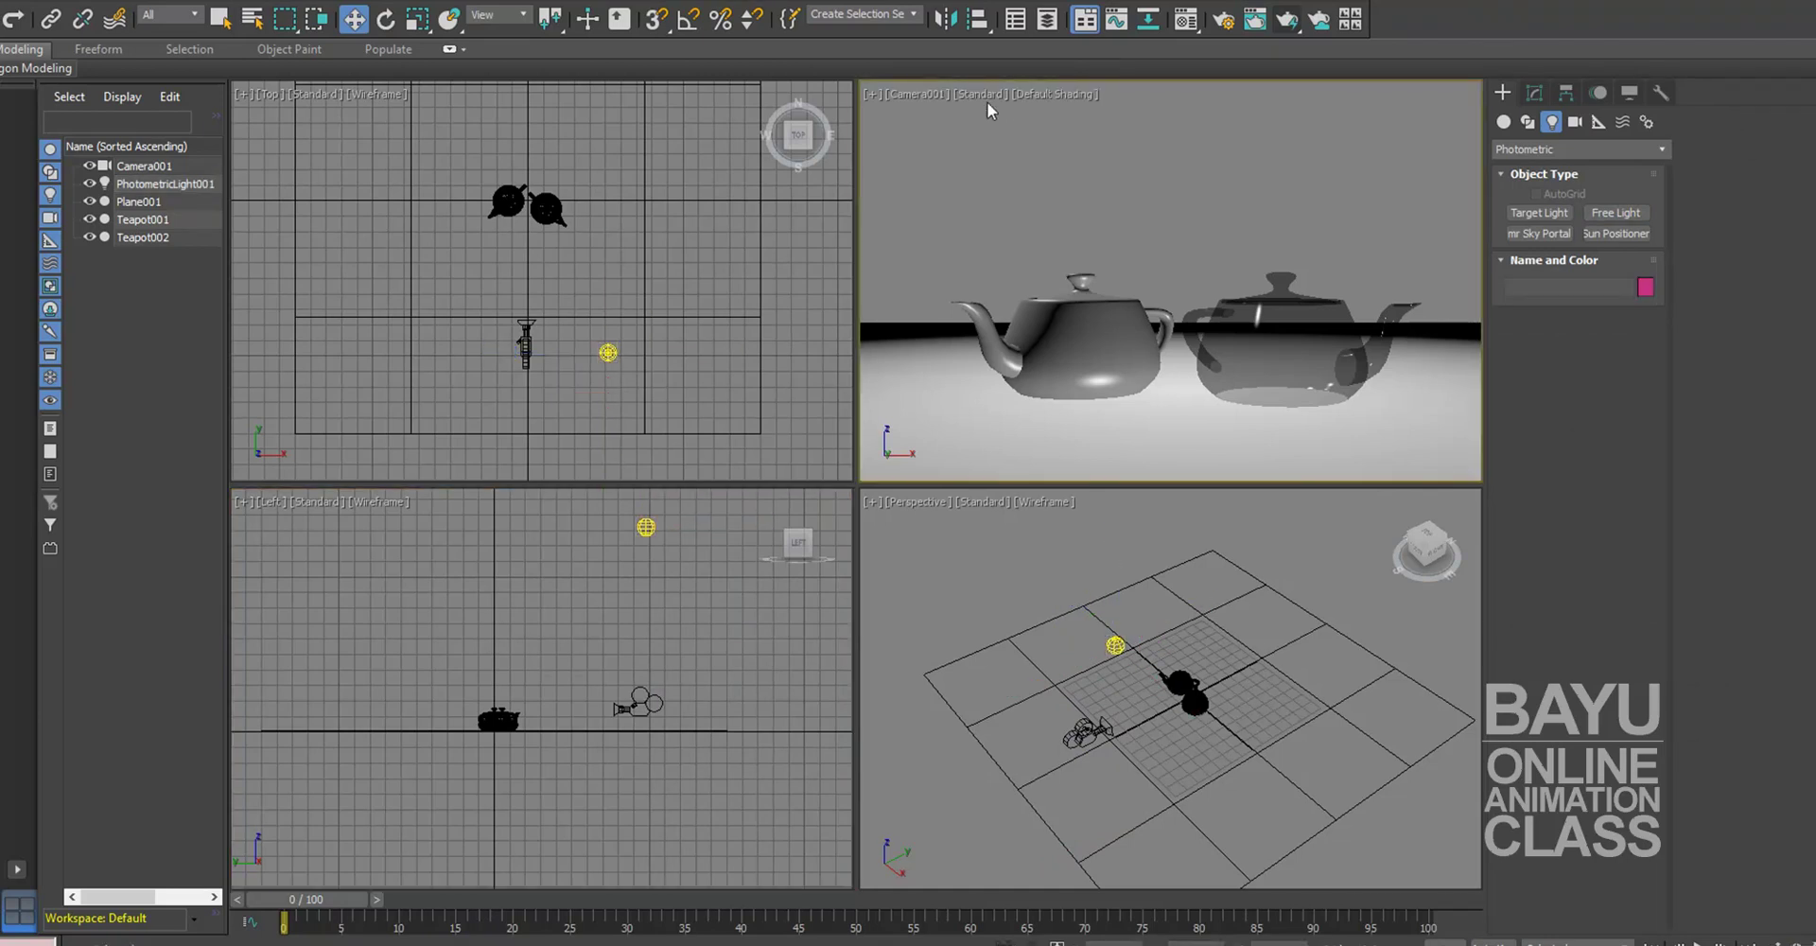
left_click(974, 93)
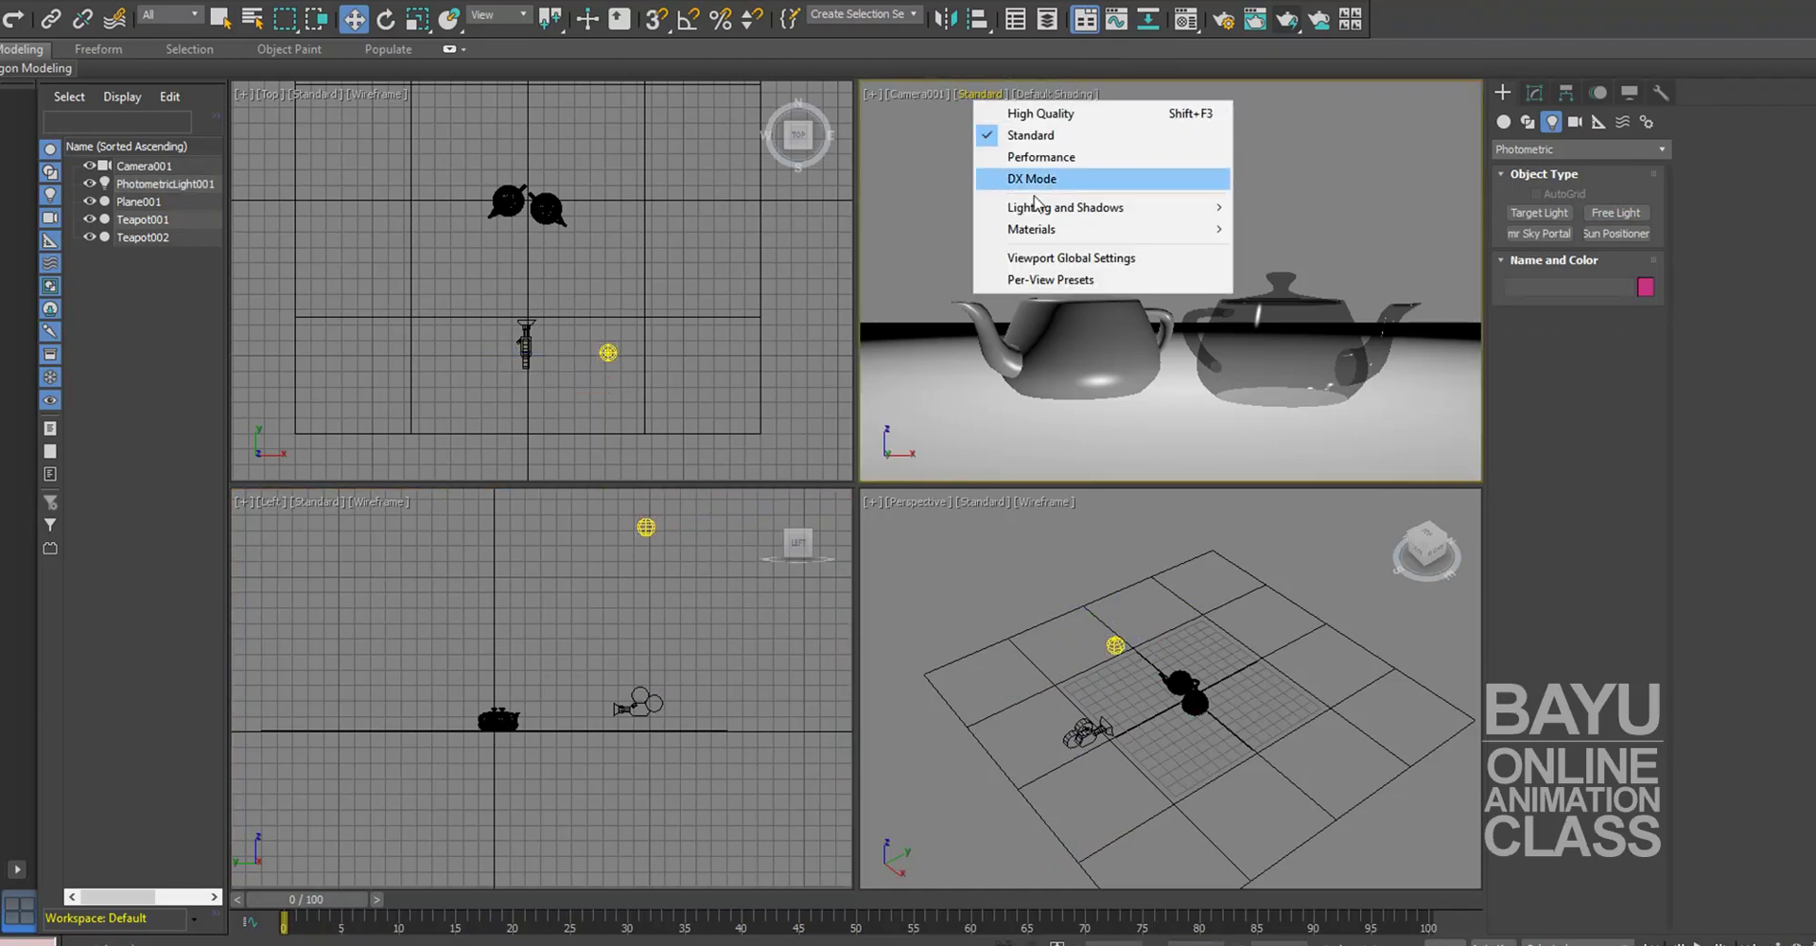
mouse_move(1065, 207)
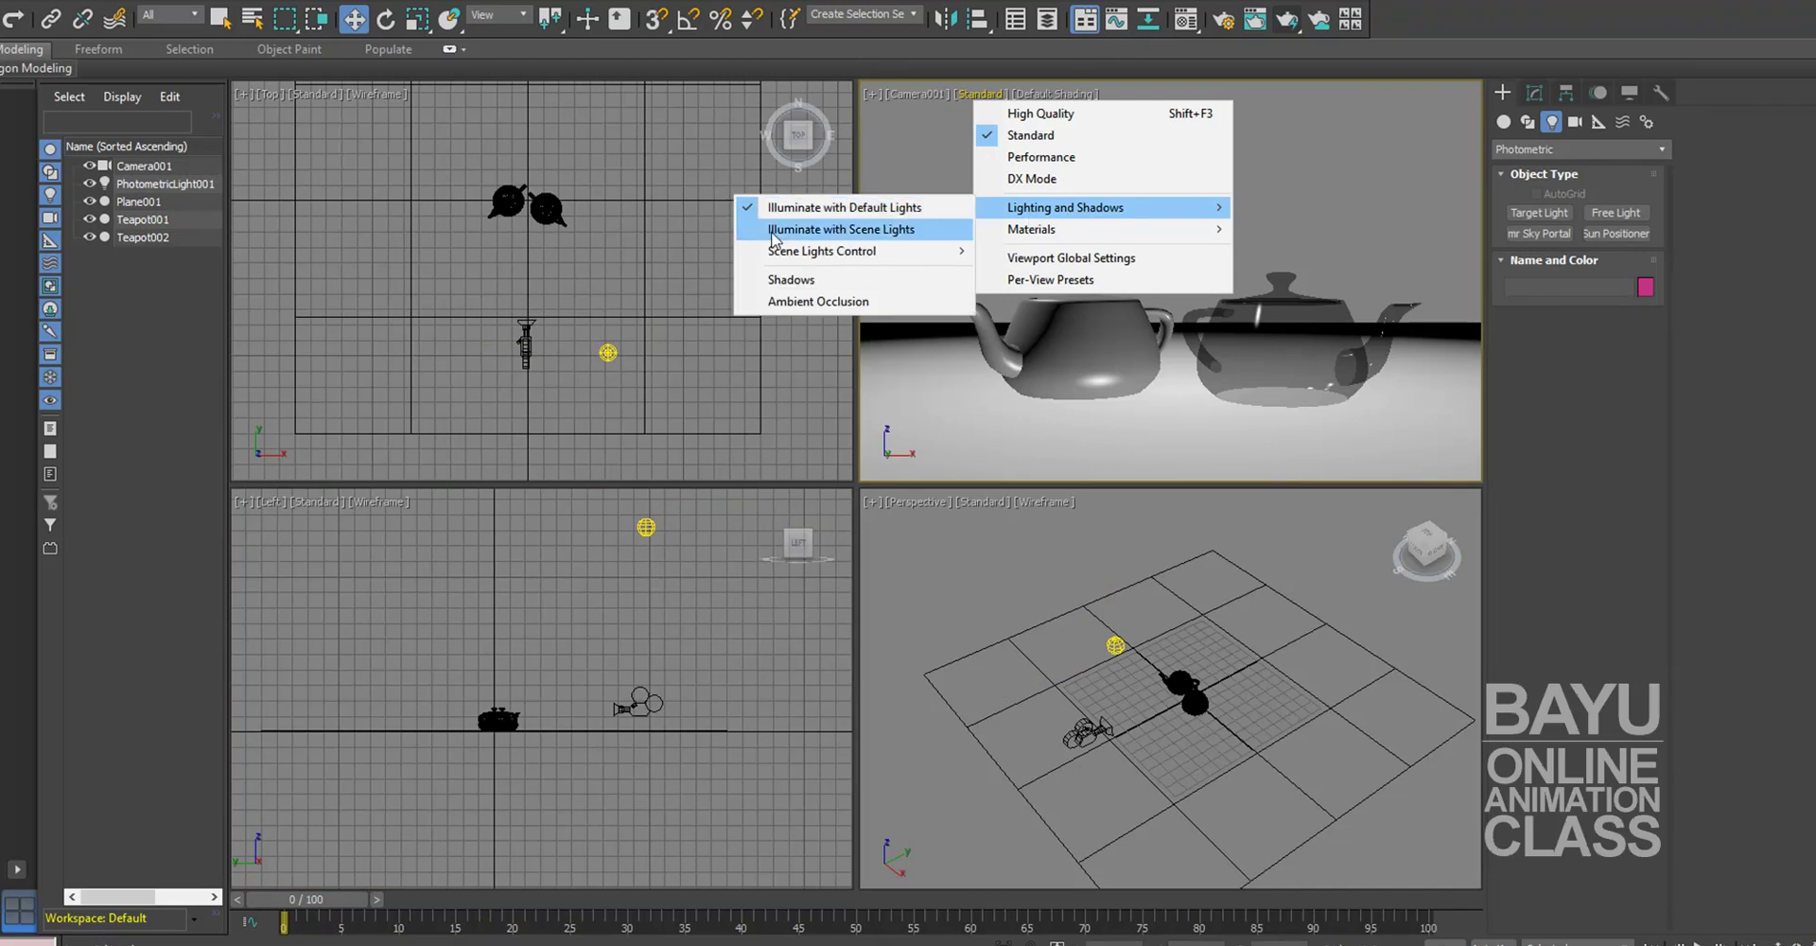
left_click(877, 233)
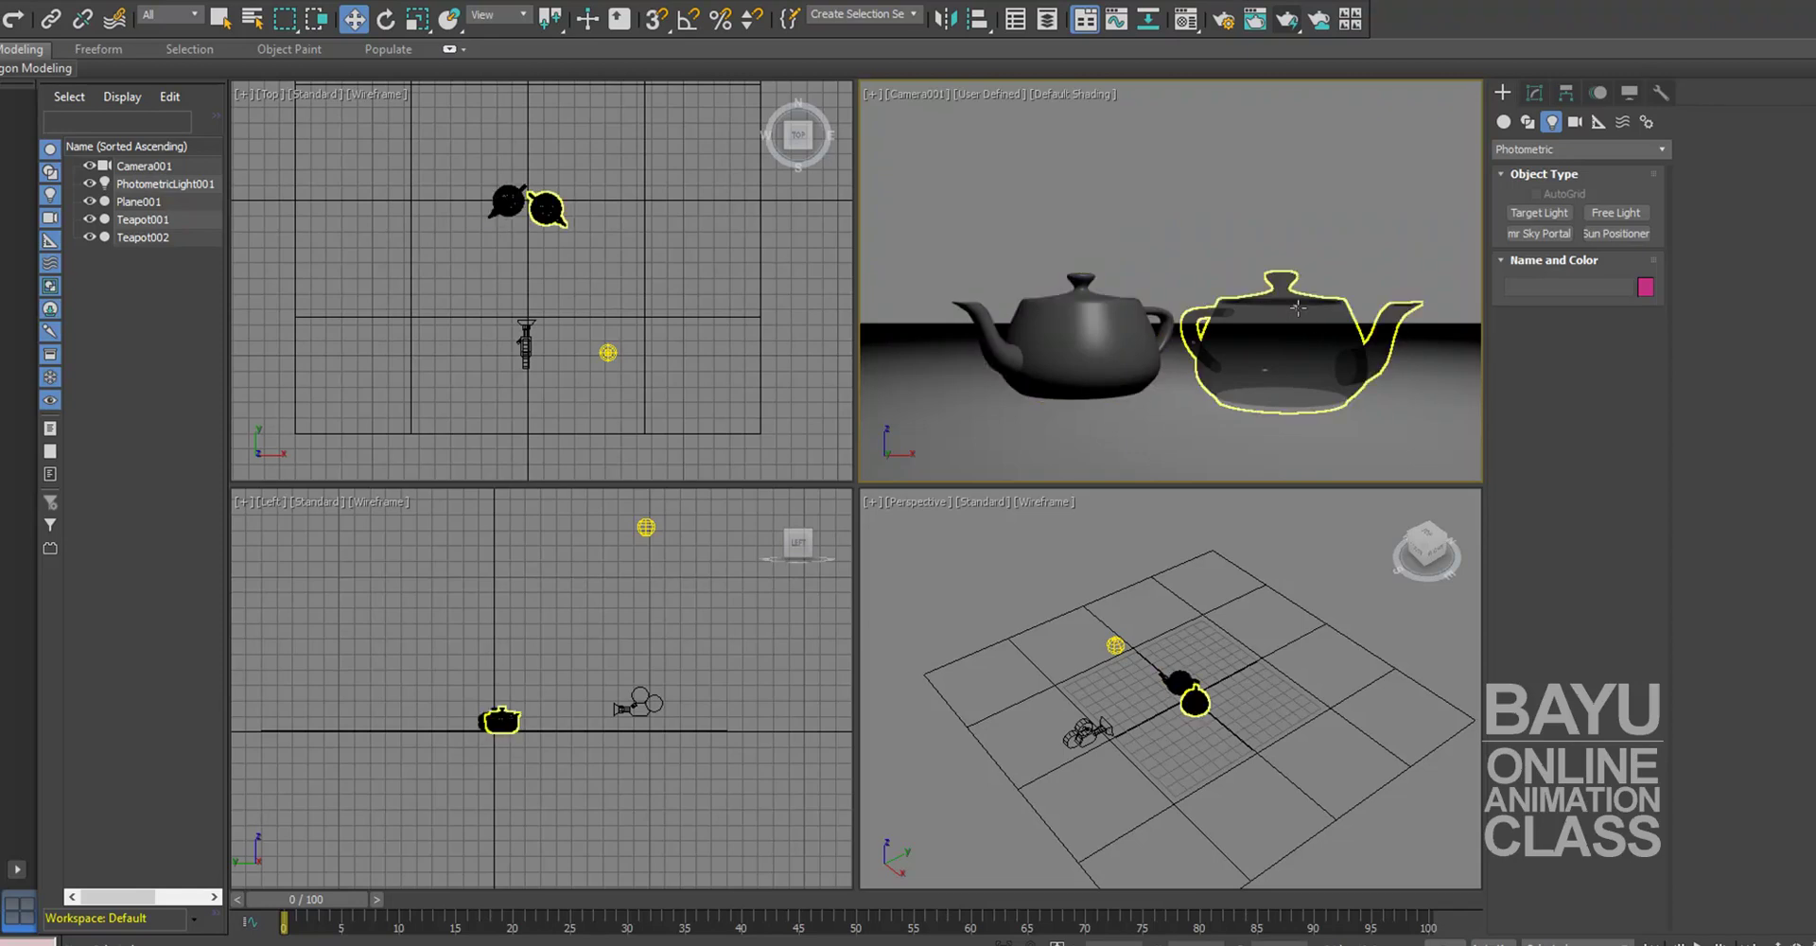
Step: In Render Setup, set the output width to 800, giving an 800 × 450 image
left_click(1224, 21)
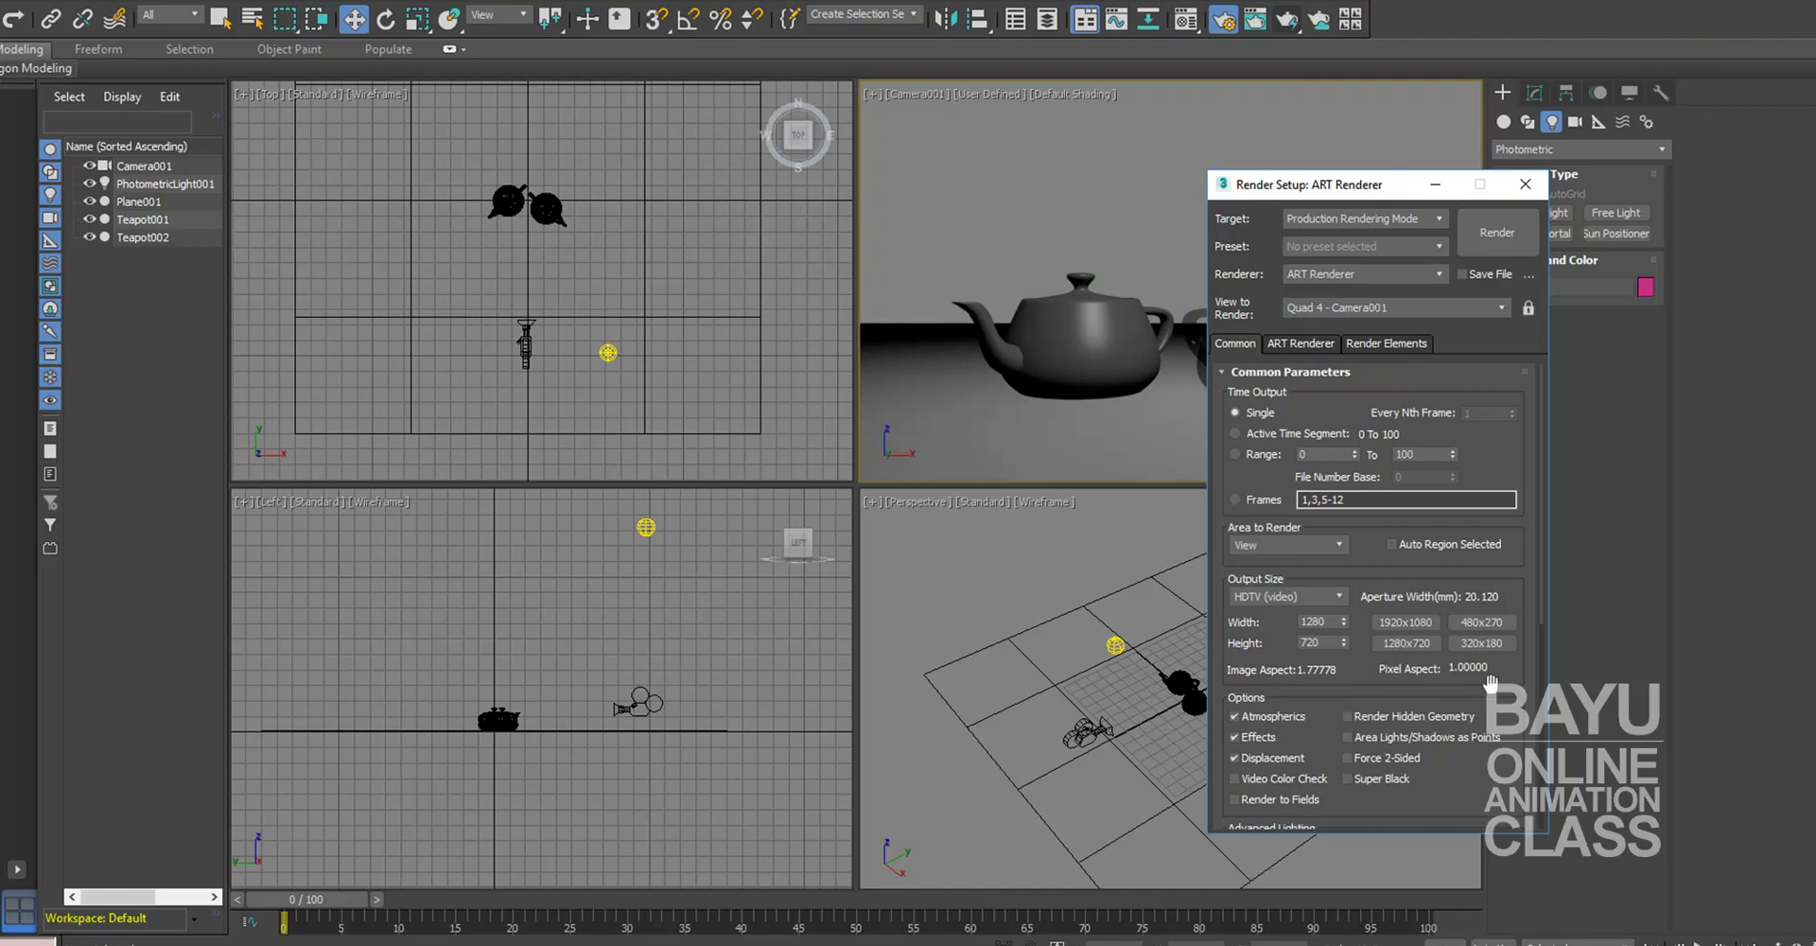
double_click(1337, 621)
type("8")
key("Tab")
Step: Render the camera view at 800 × 450, reposition the frame window and close Render Setup
right_click(1094, 190)
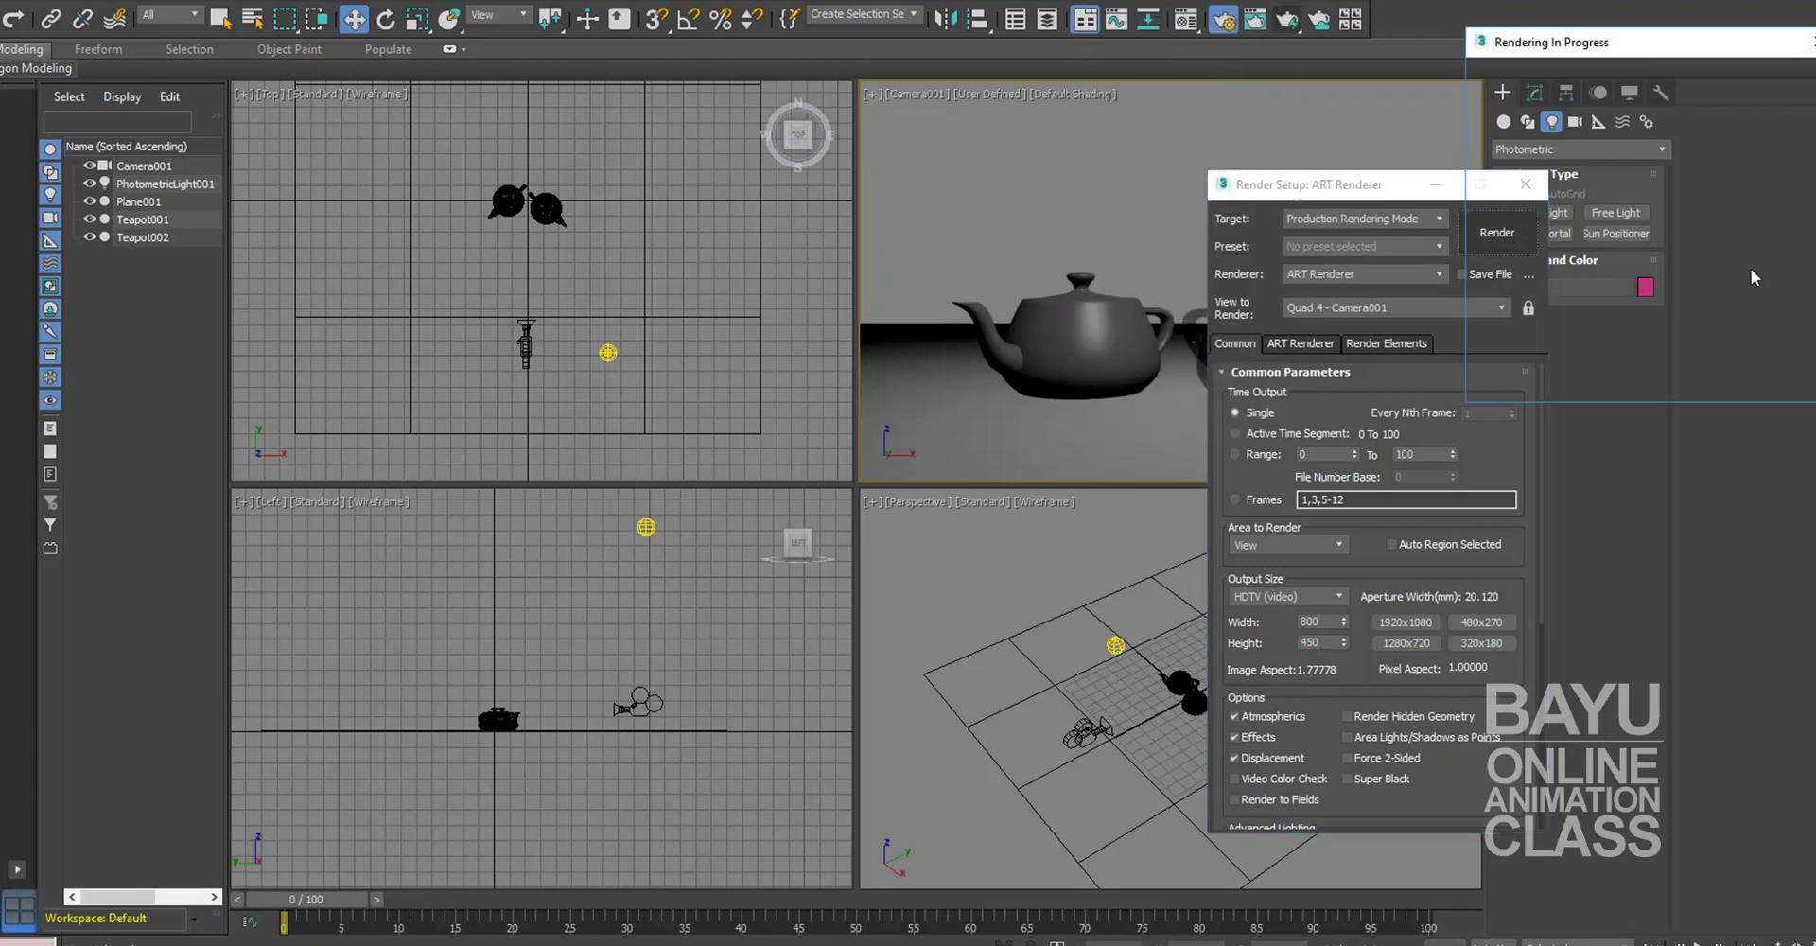
left_click(1497, 232)
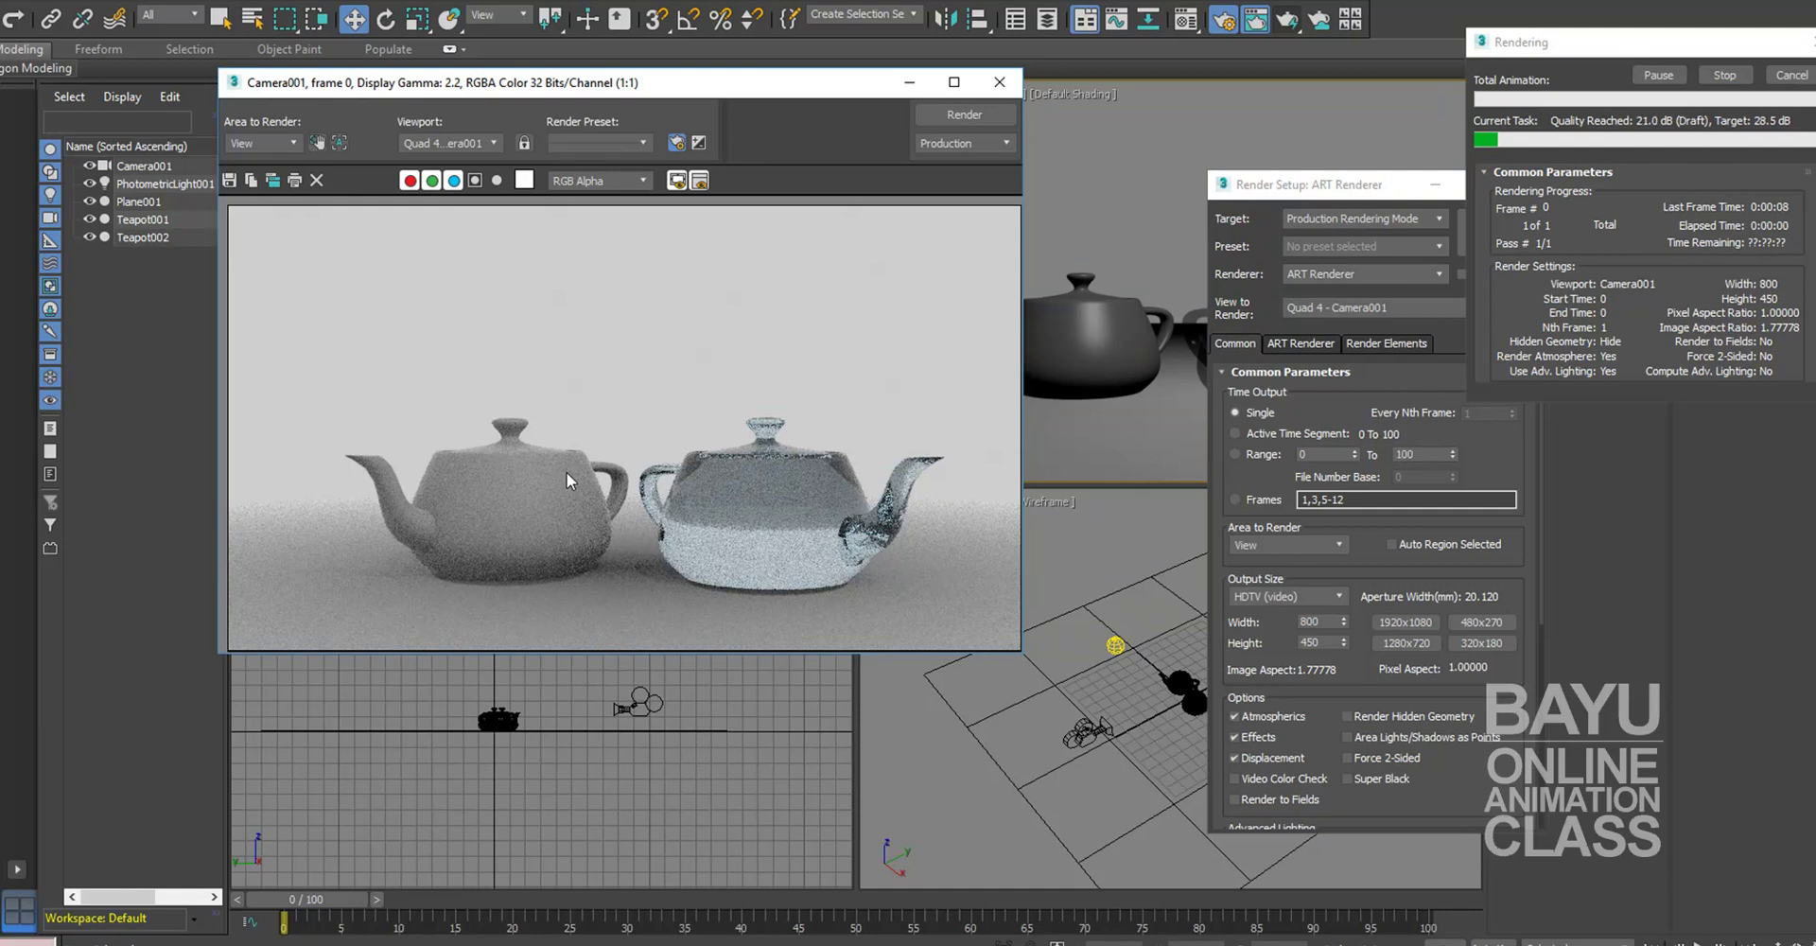
left_click_drag(615, 243, 576, 301)
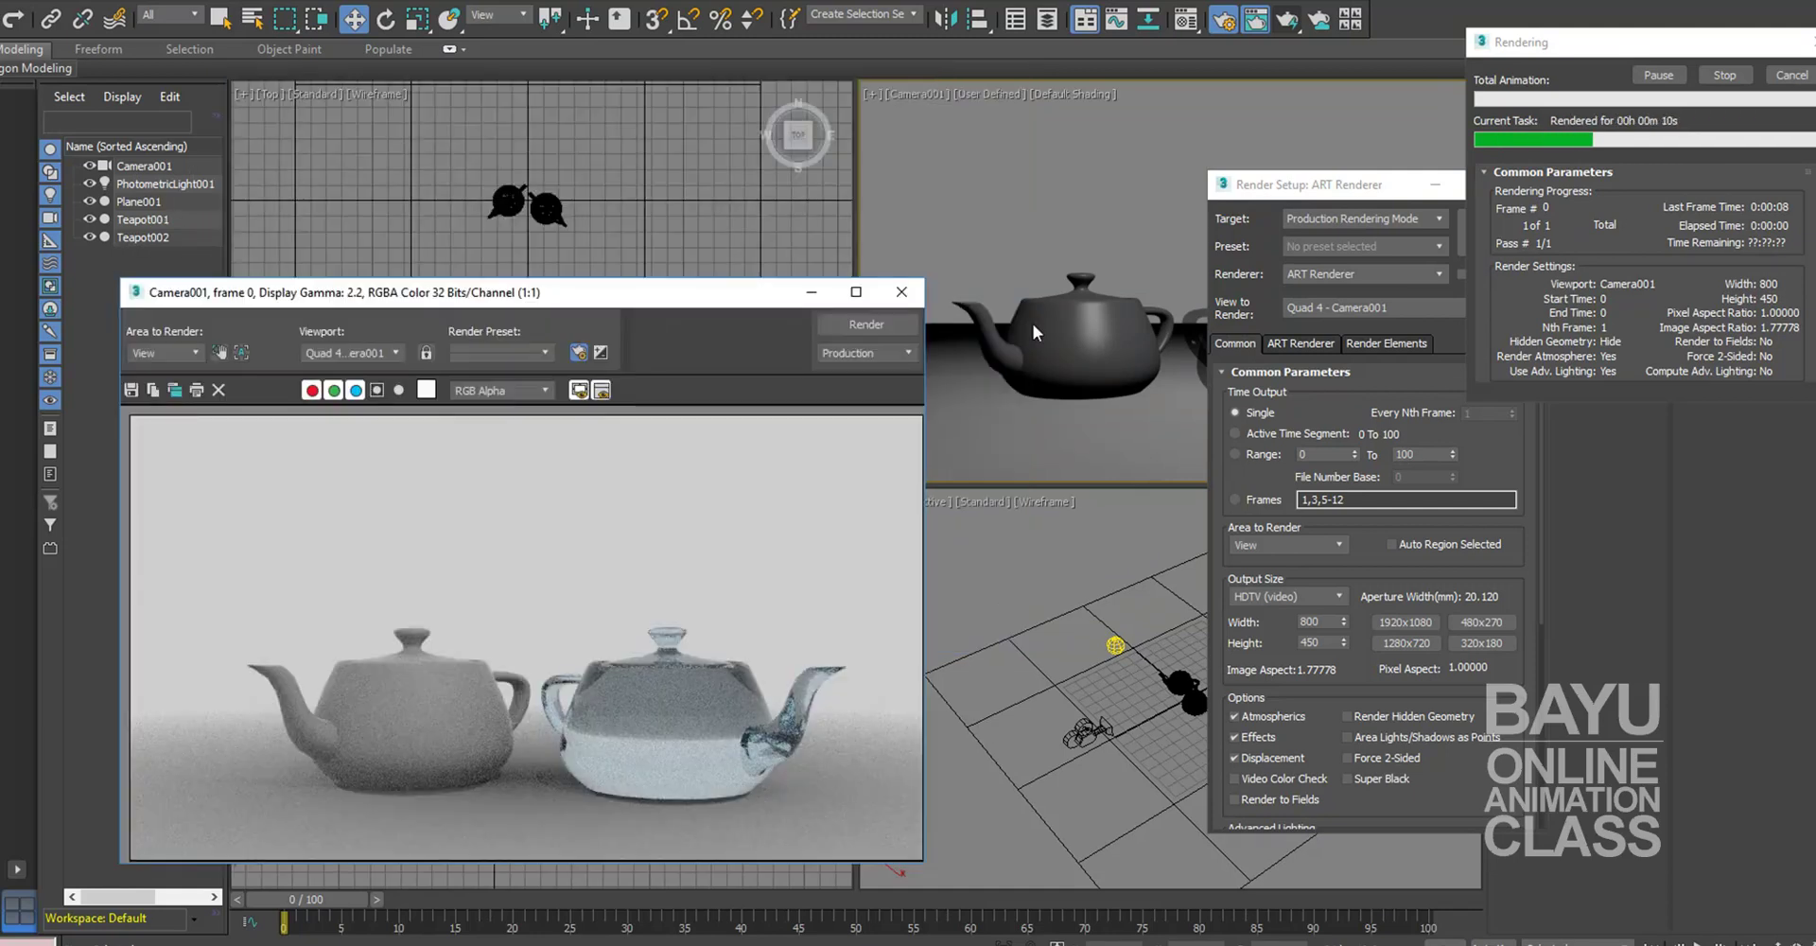
left_click(1525, 187)
left_click_drag(735, 303, 995, 327)
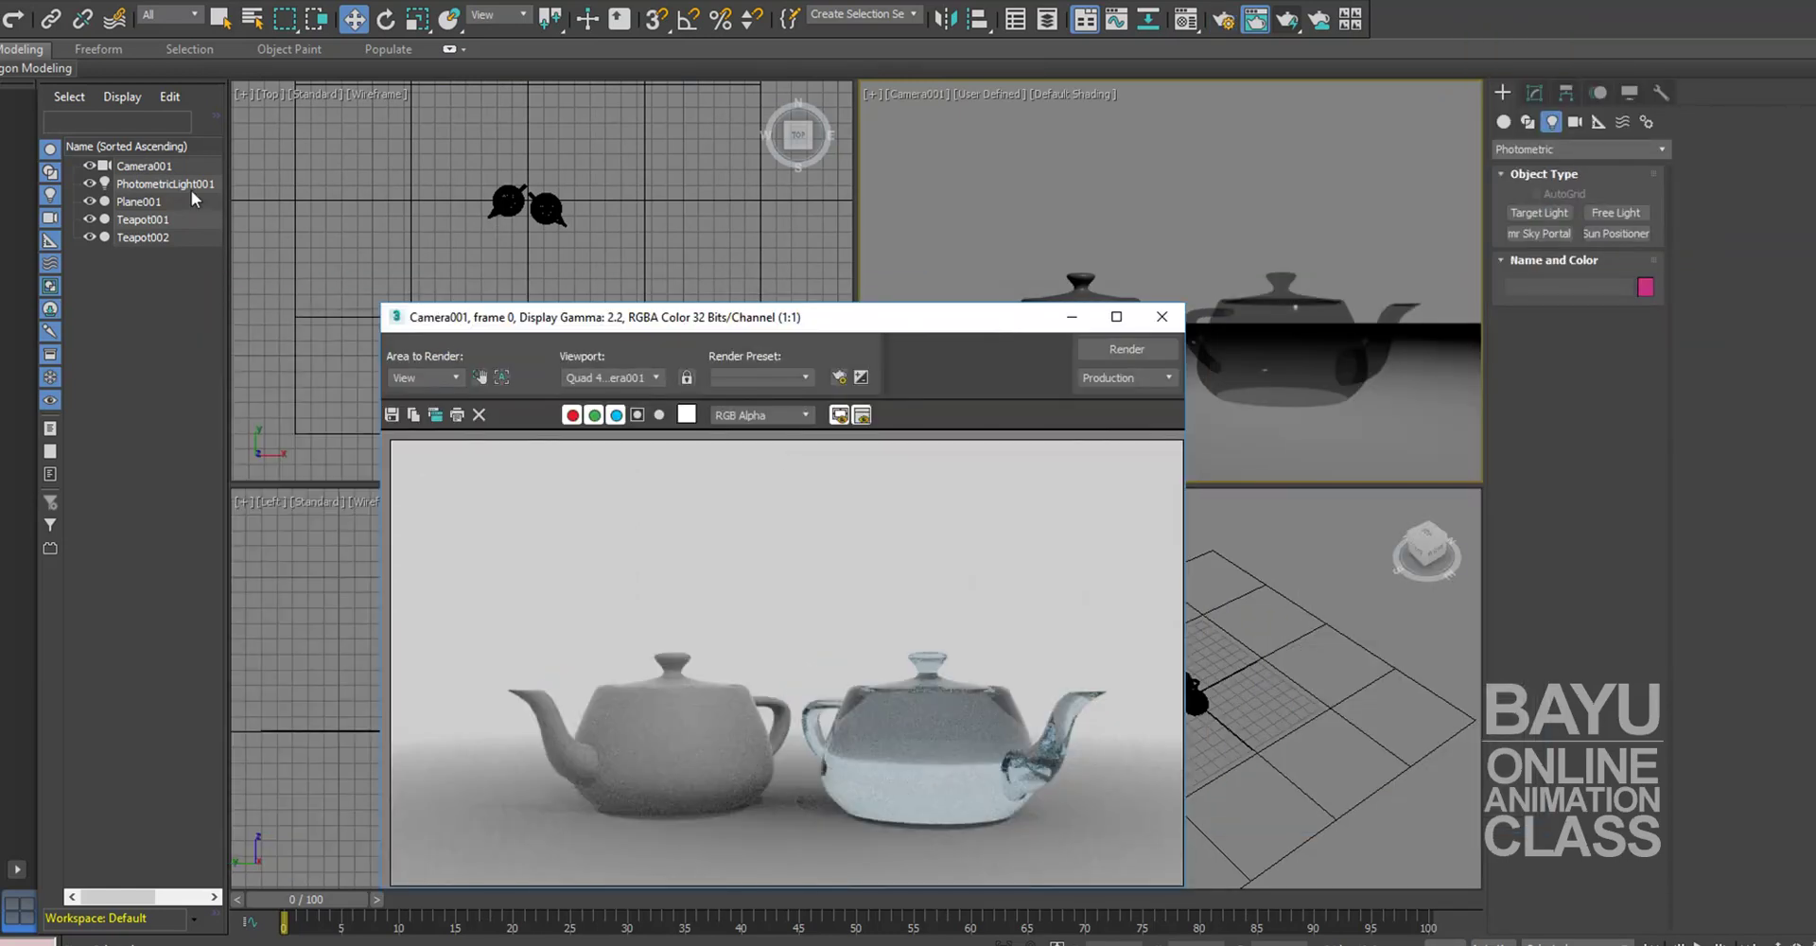
Step: Set PhotometricLight001's colour by Kelvin temperature, entering 6500 and then 5500
left_click(166, 184)
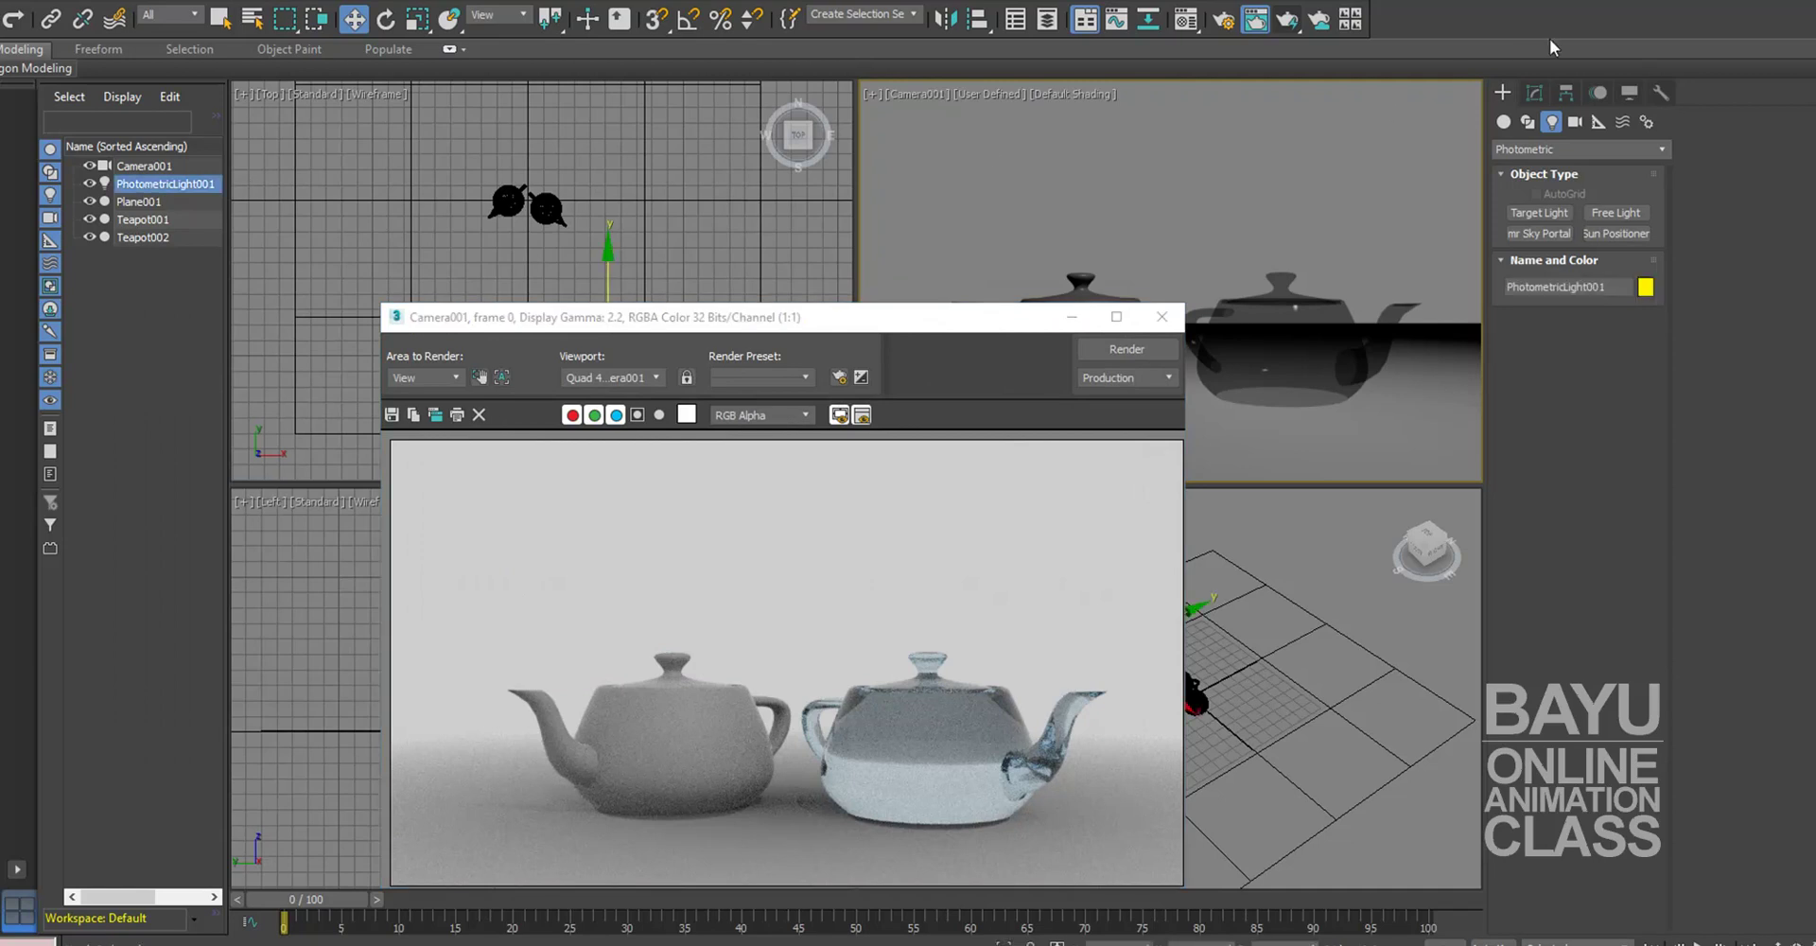
left_click(1543, 90)
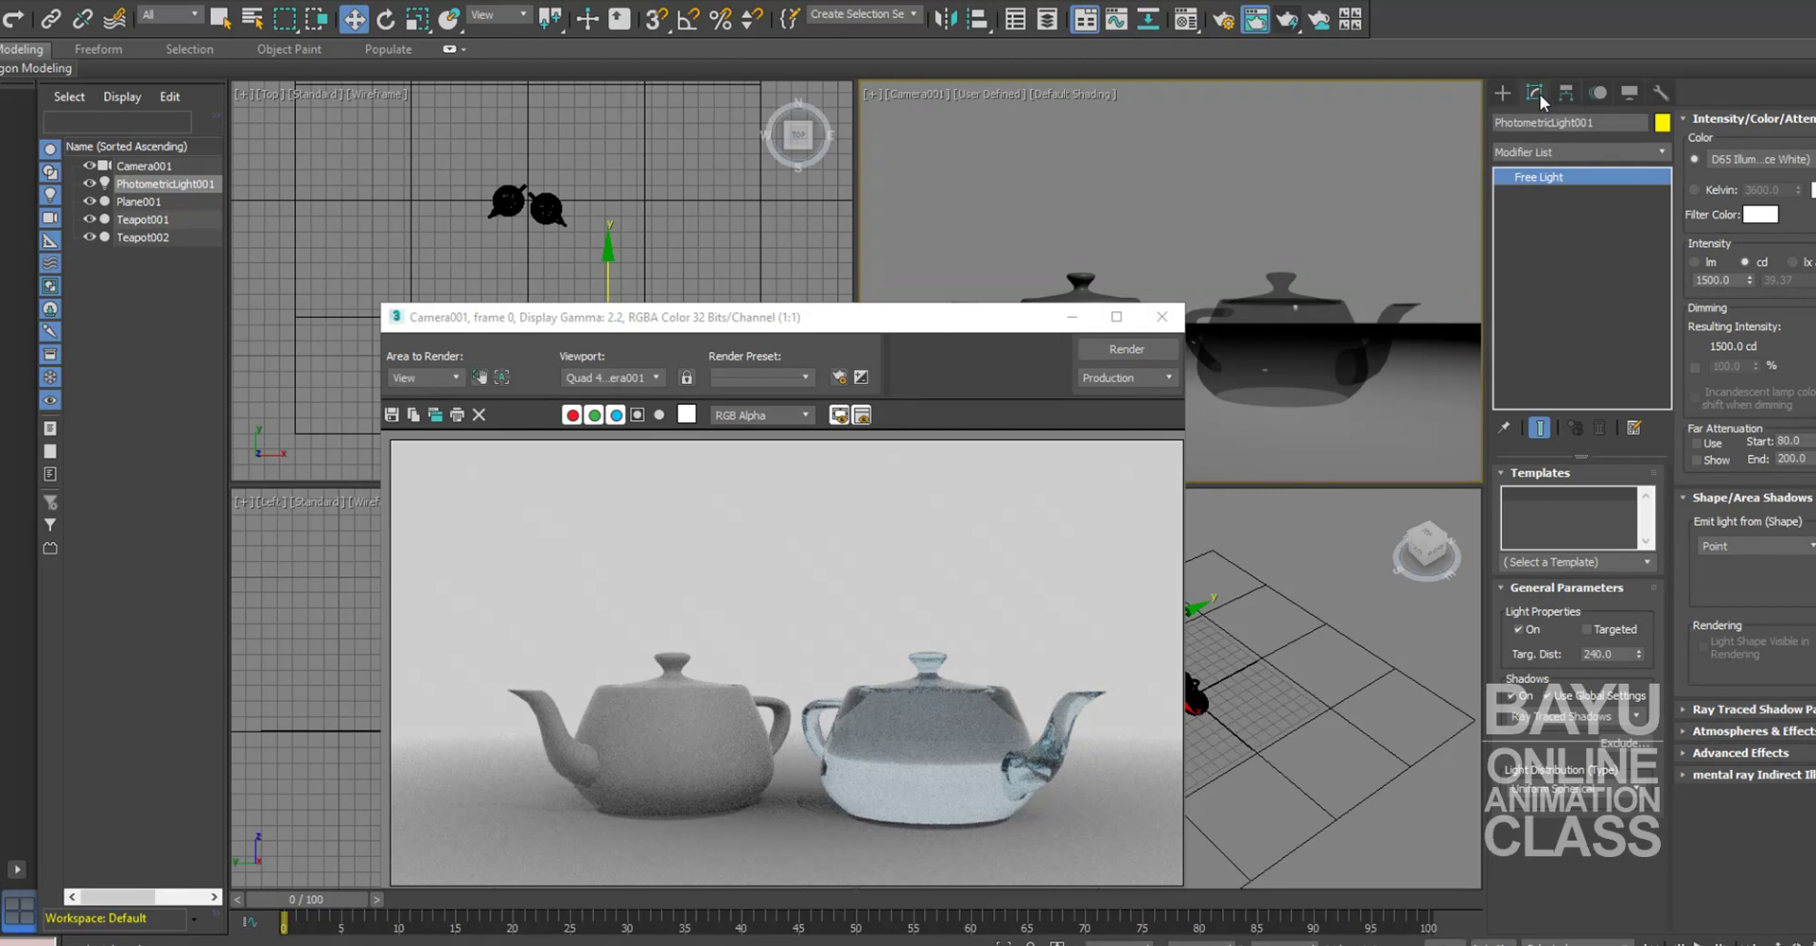
left_click(1710, 195)
double_click(1767, 189)
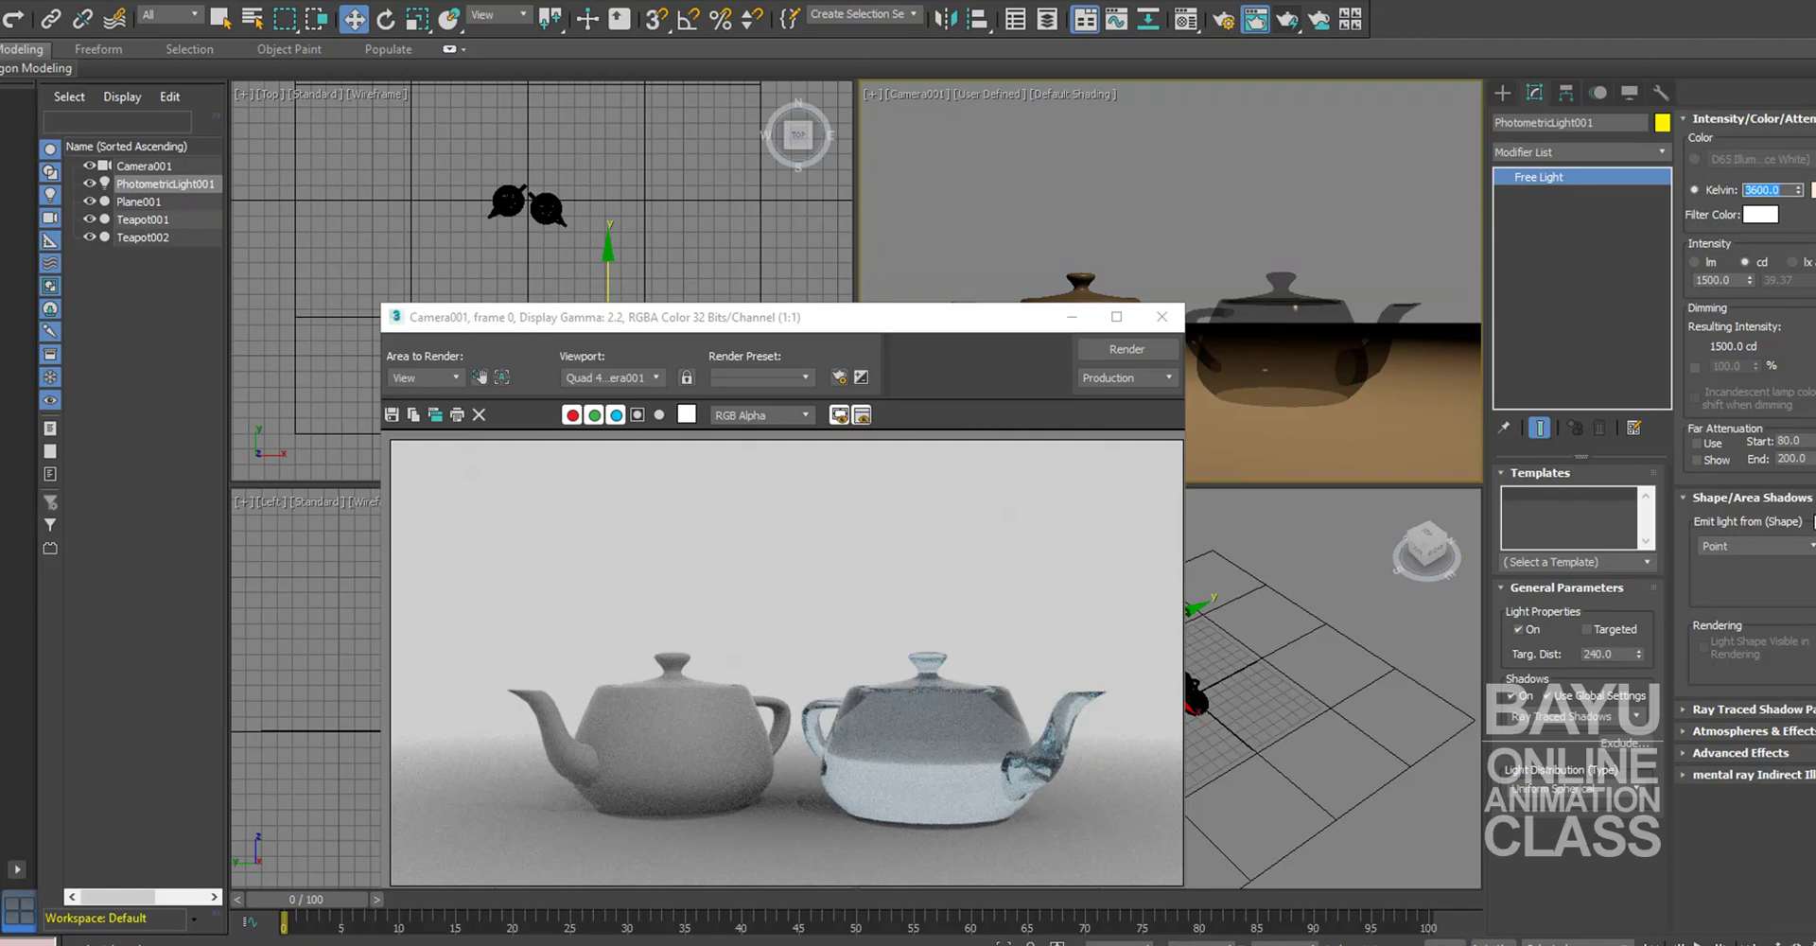
type("6")
key("Return")
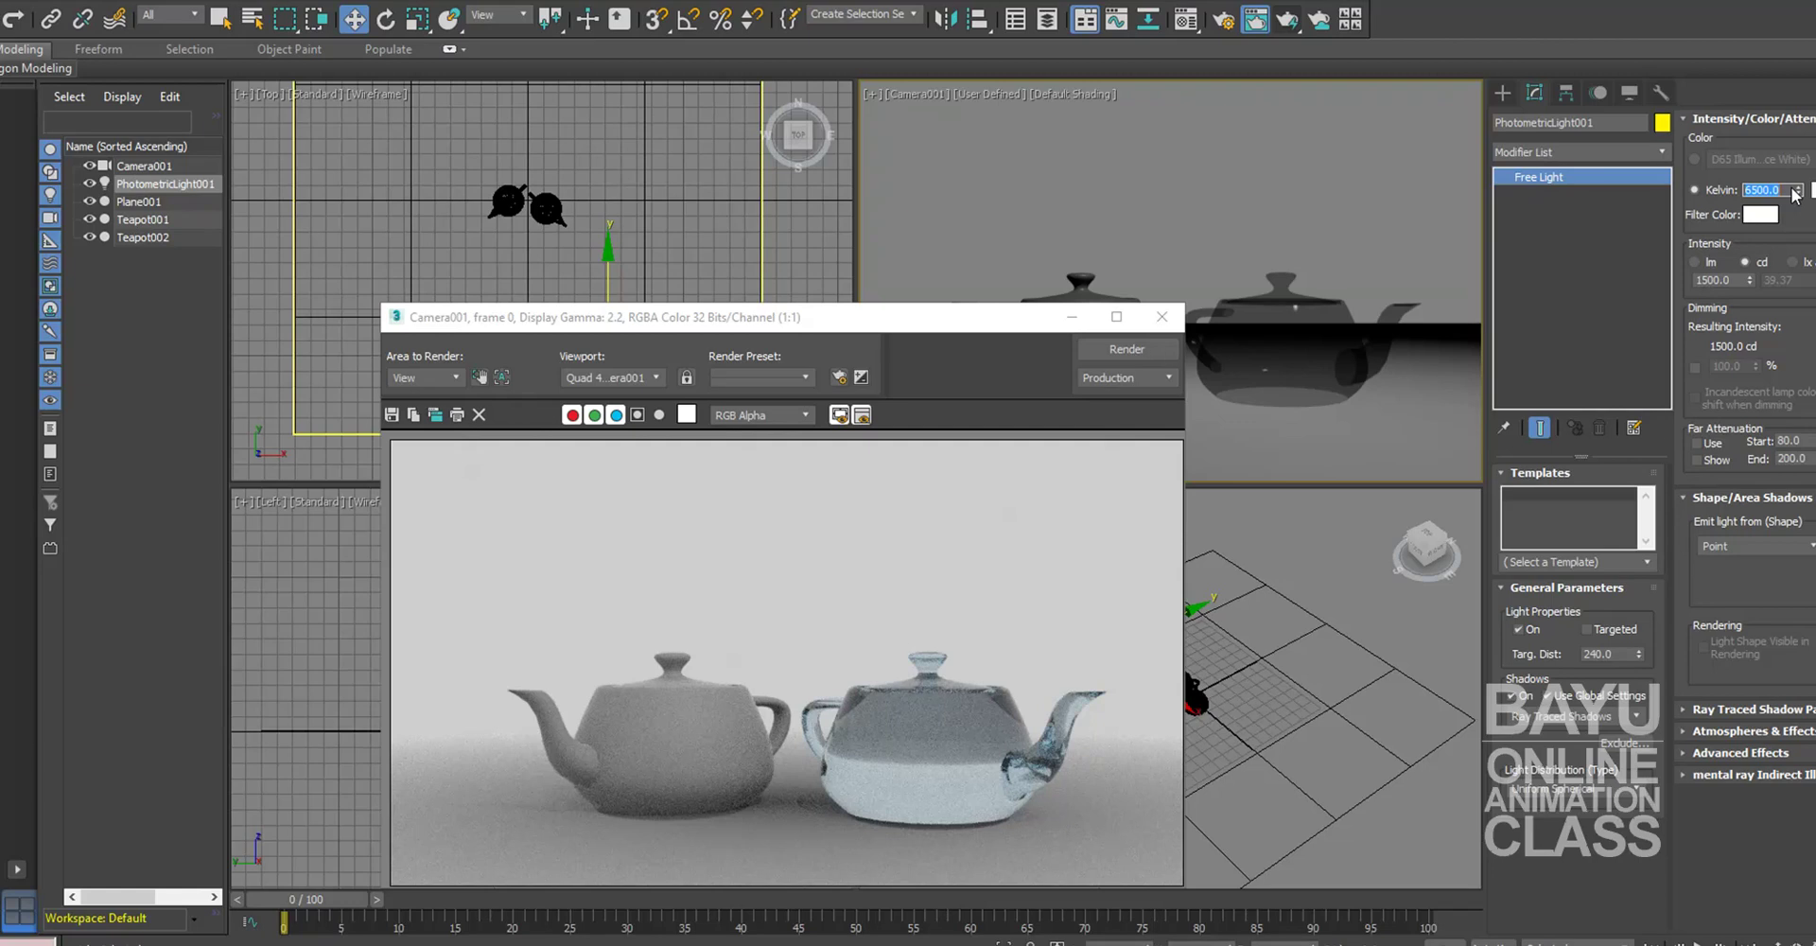
type("5500")
key("Return")
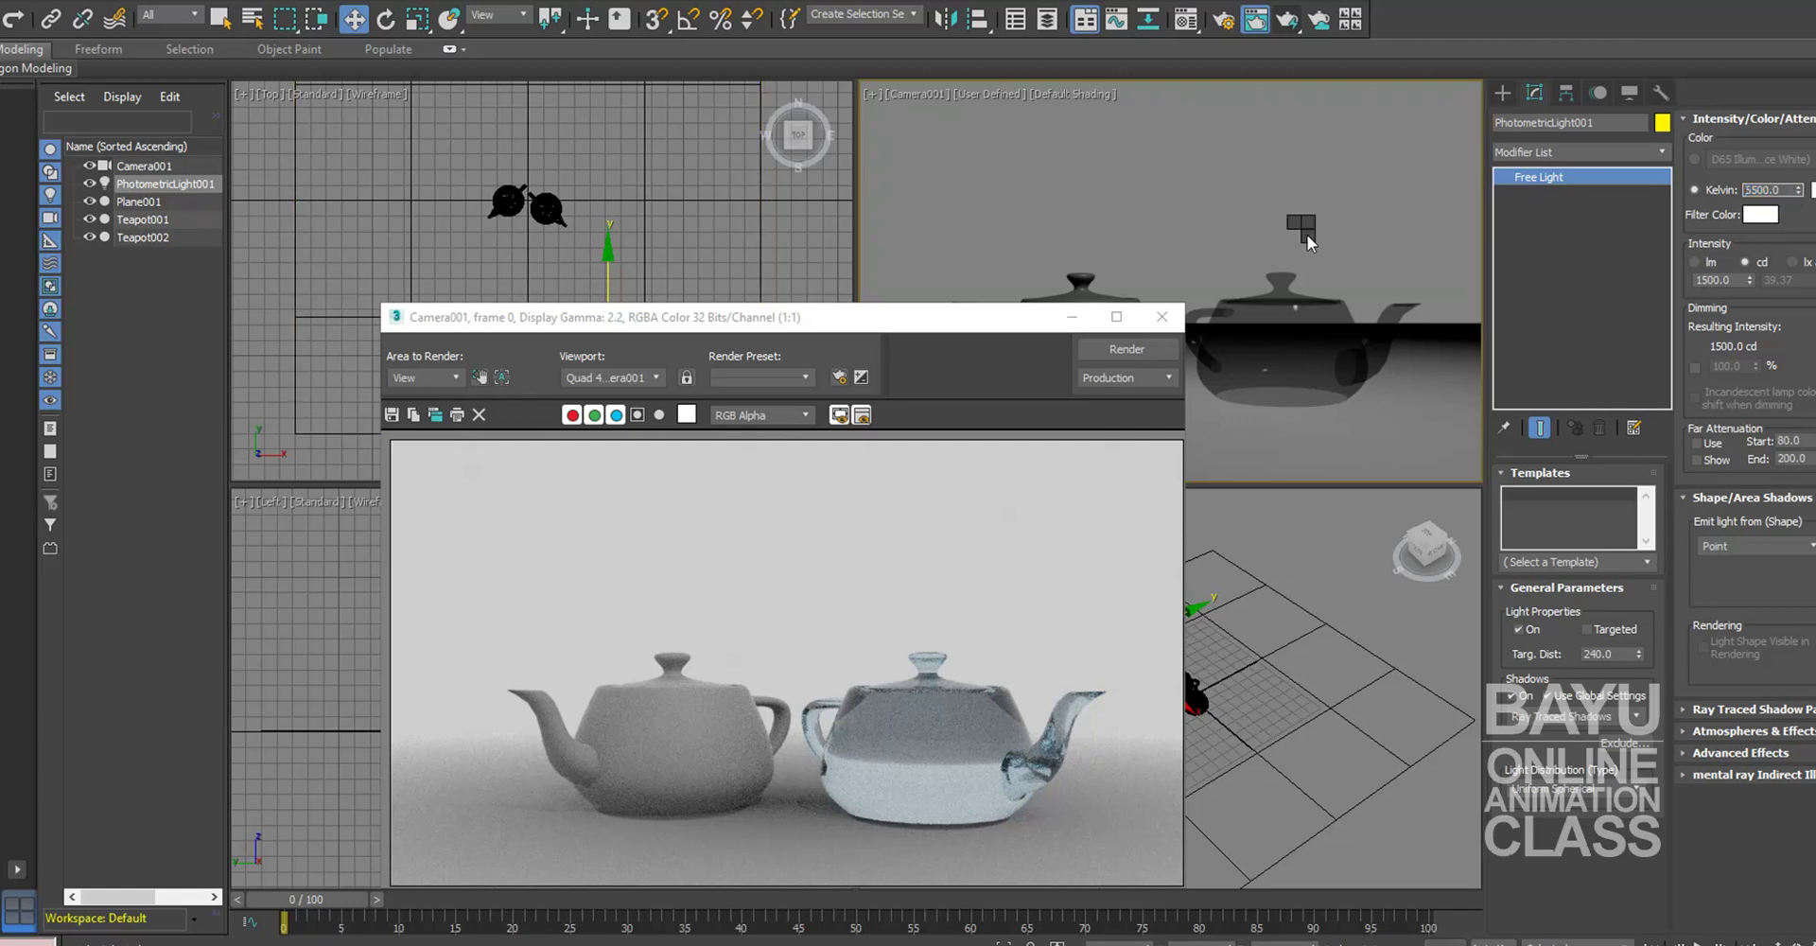
Step: Maximize the Camera001 viewport with Alt+W and move the rendered image window up-left
right_click(1308, 235)
key("alt+w")
left_click_drag(868, 322, 752, 118)
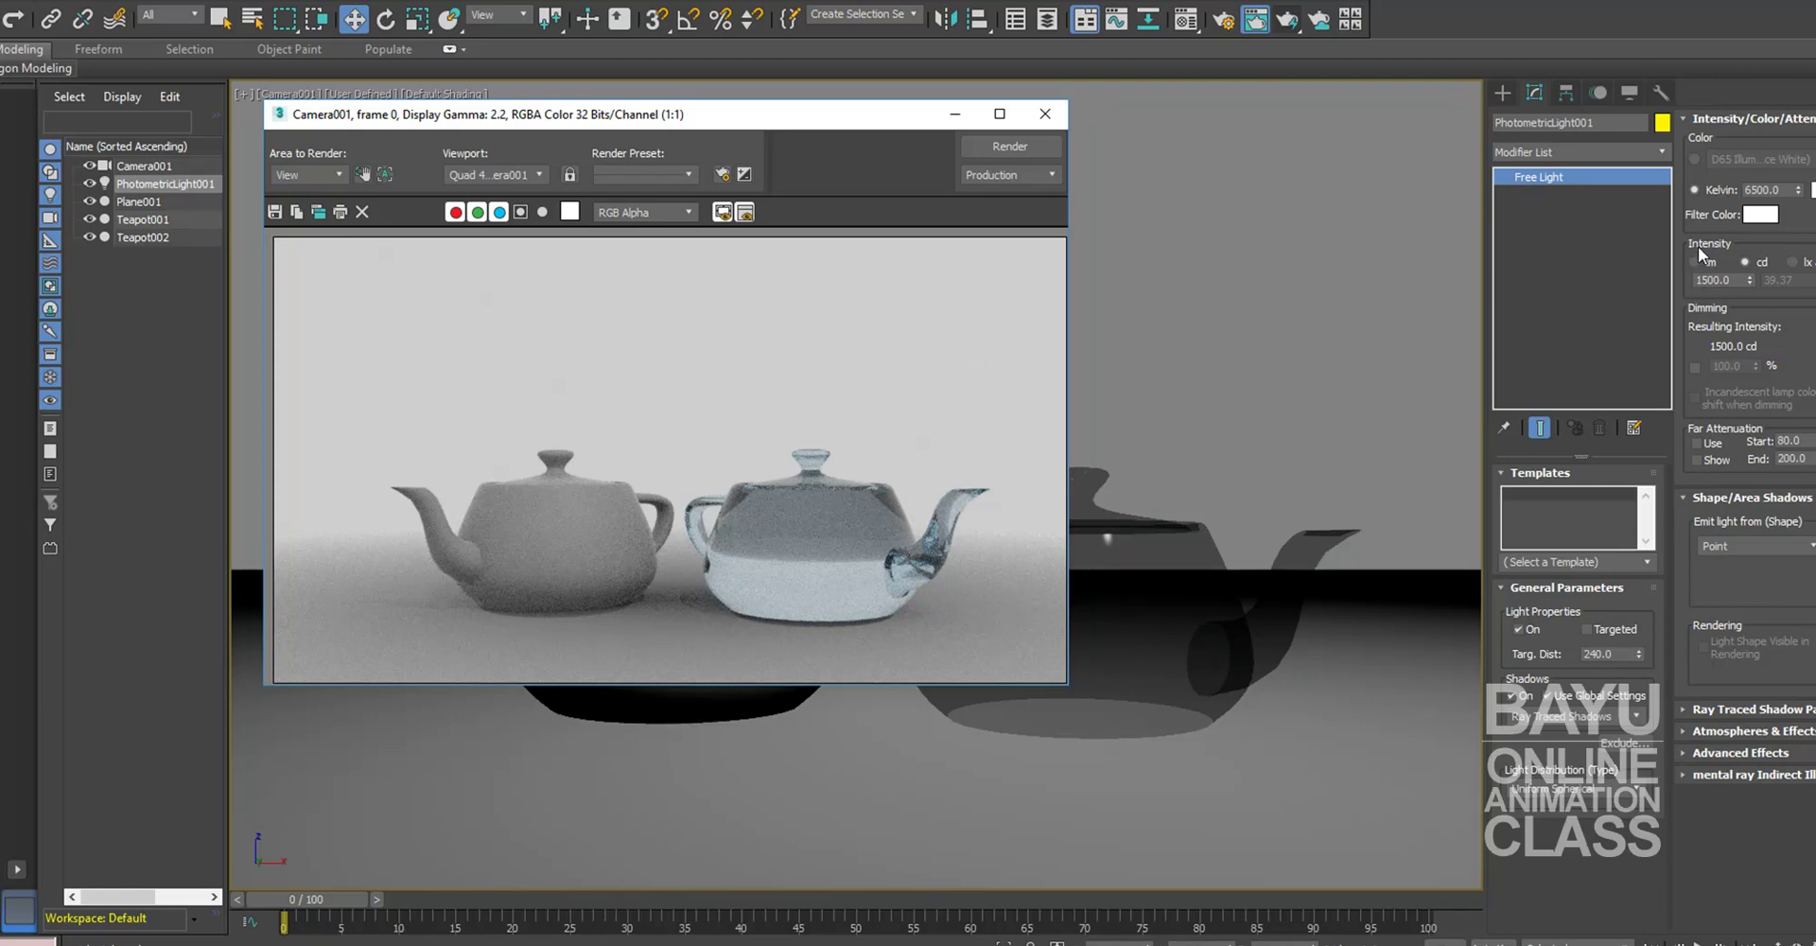
Step: Set the light's intensity to 6000 cd
double_click(1735, 279)
type("600")
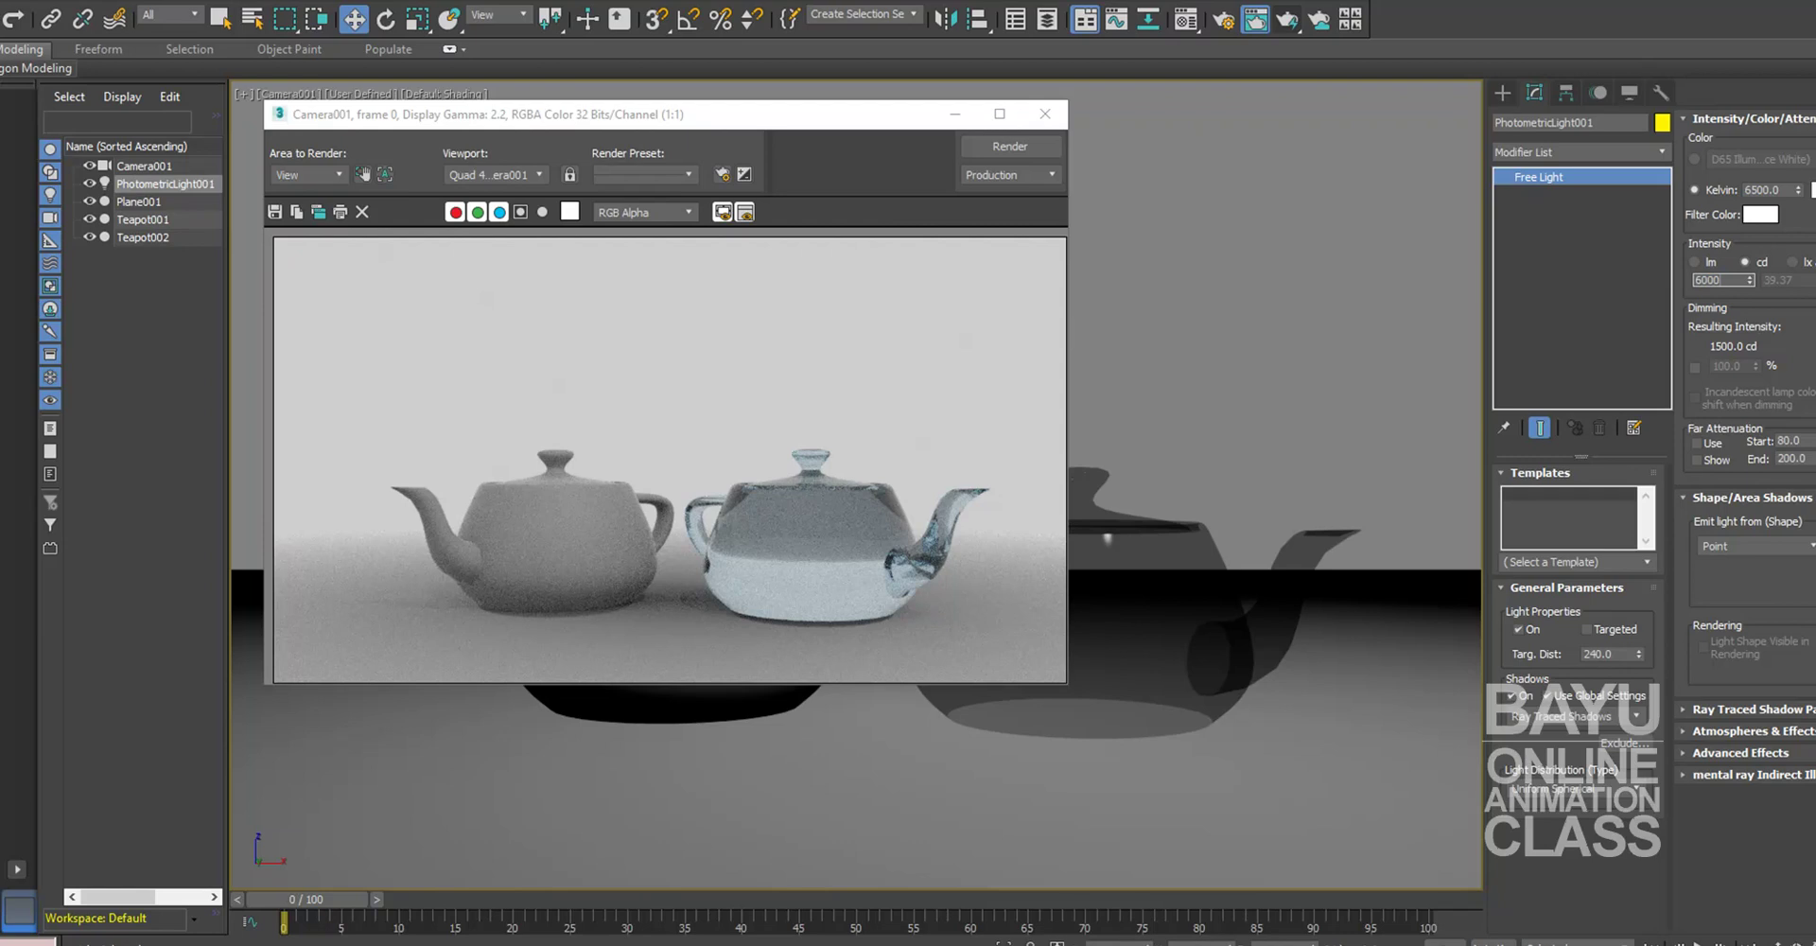
key("Return")
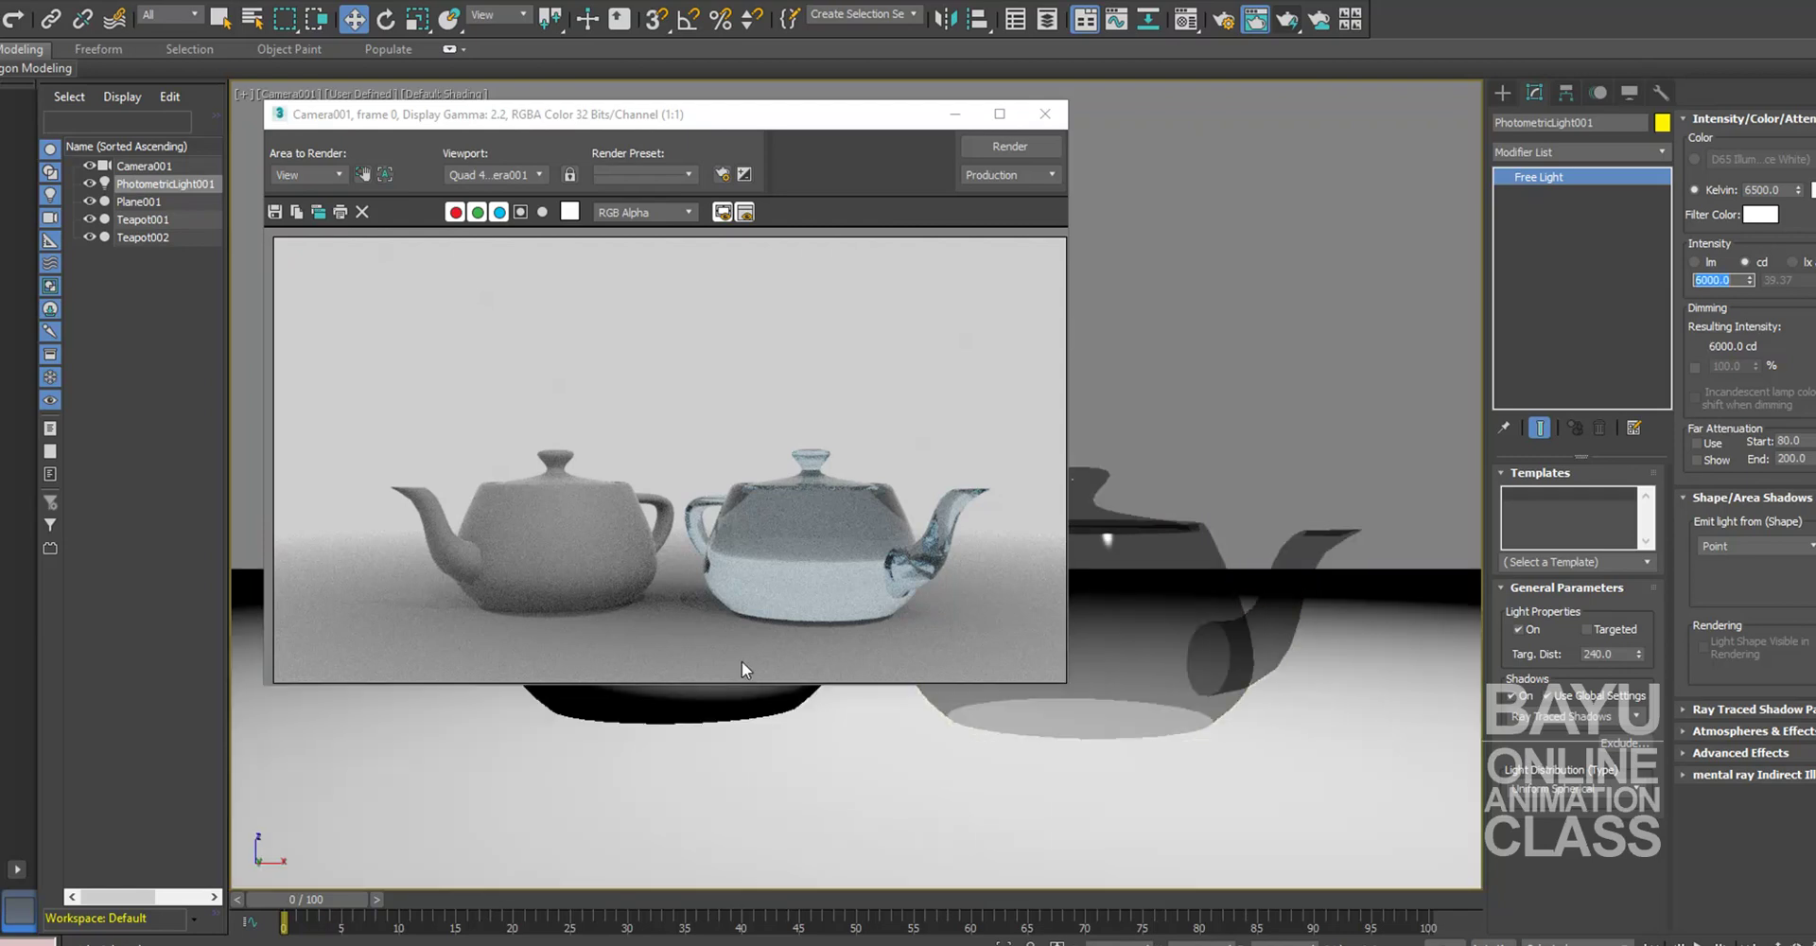
Step: Re-render the camera view, stop the render and close the rendered image
left_click(1001, 147)
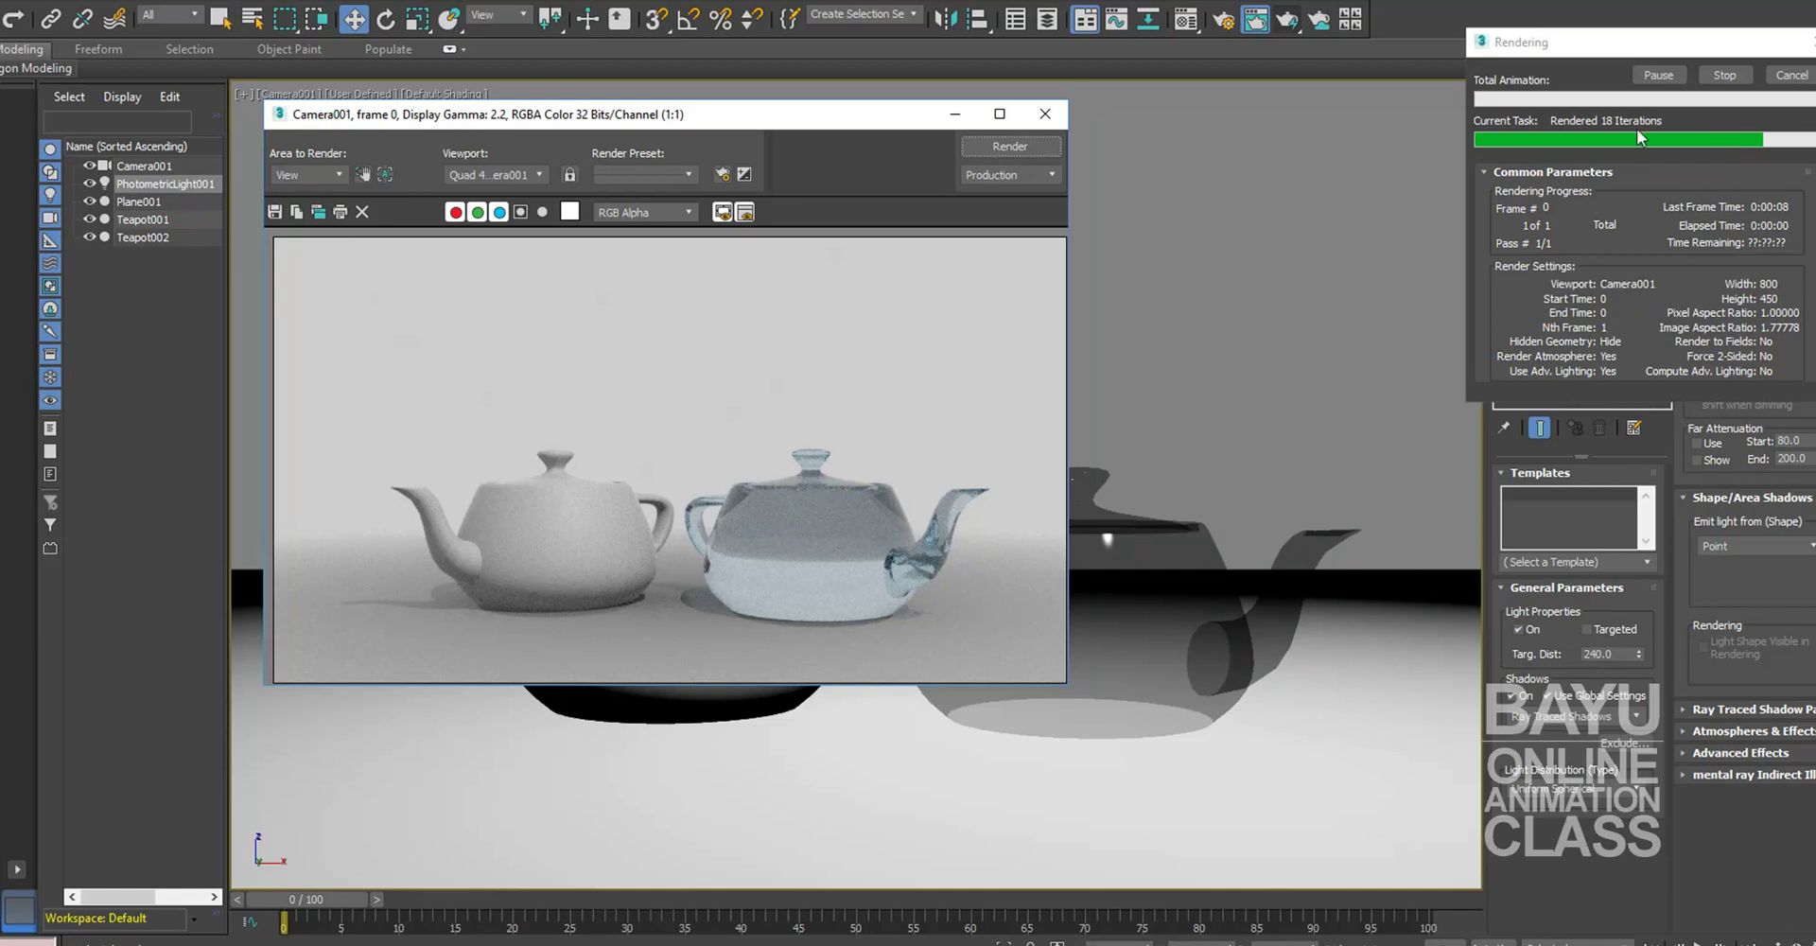
left_click(1805, 79)
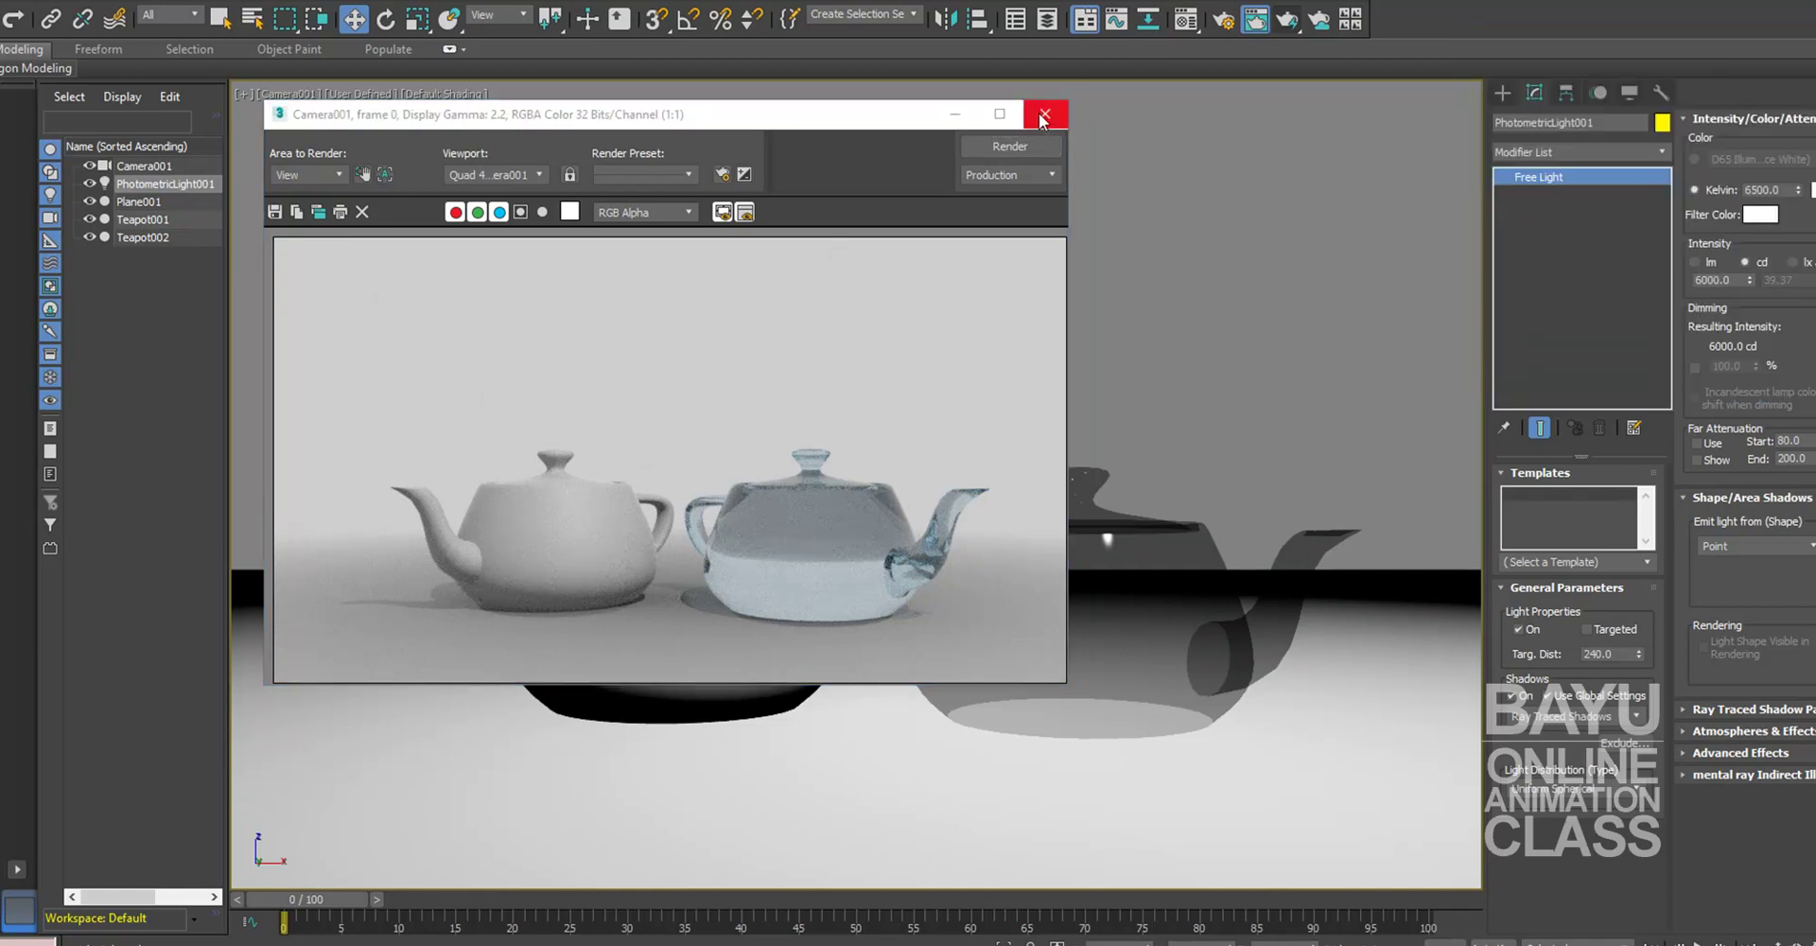
left_click(1042, 114)
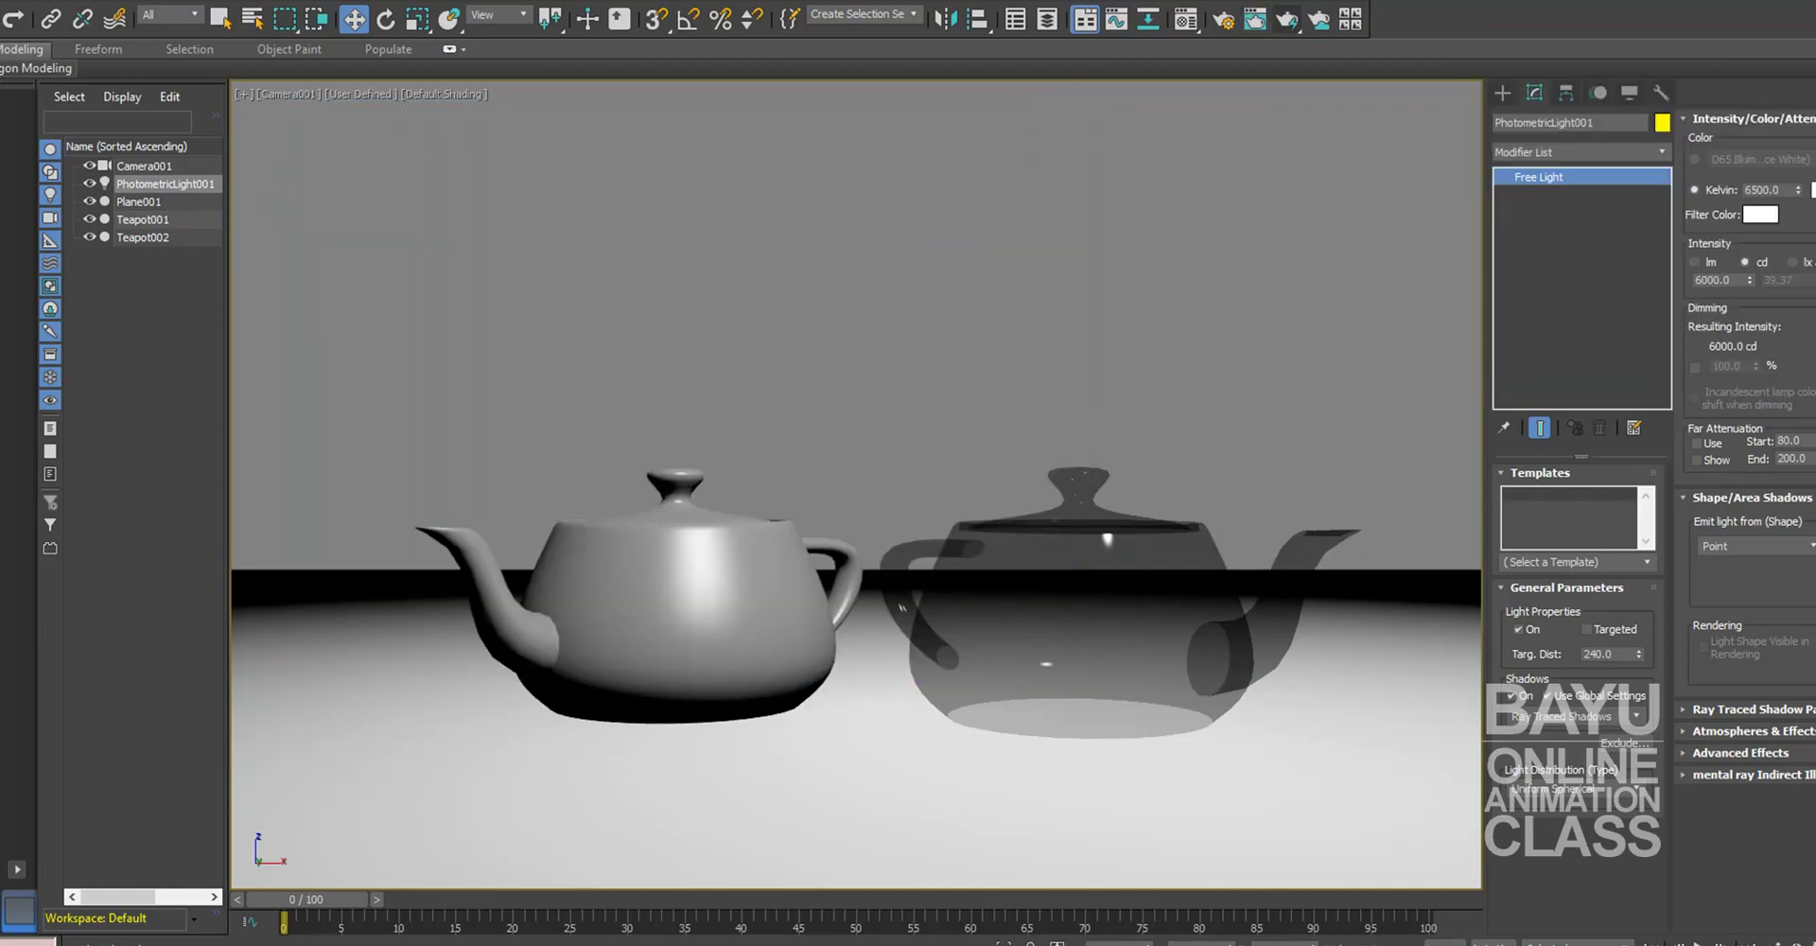
Step: Restore the four-view layout and clone the photometric light as a copy with Edit > Clone
key("alt+w")
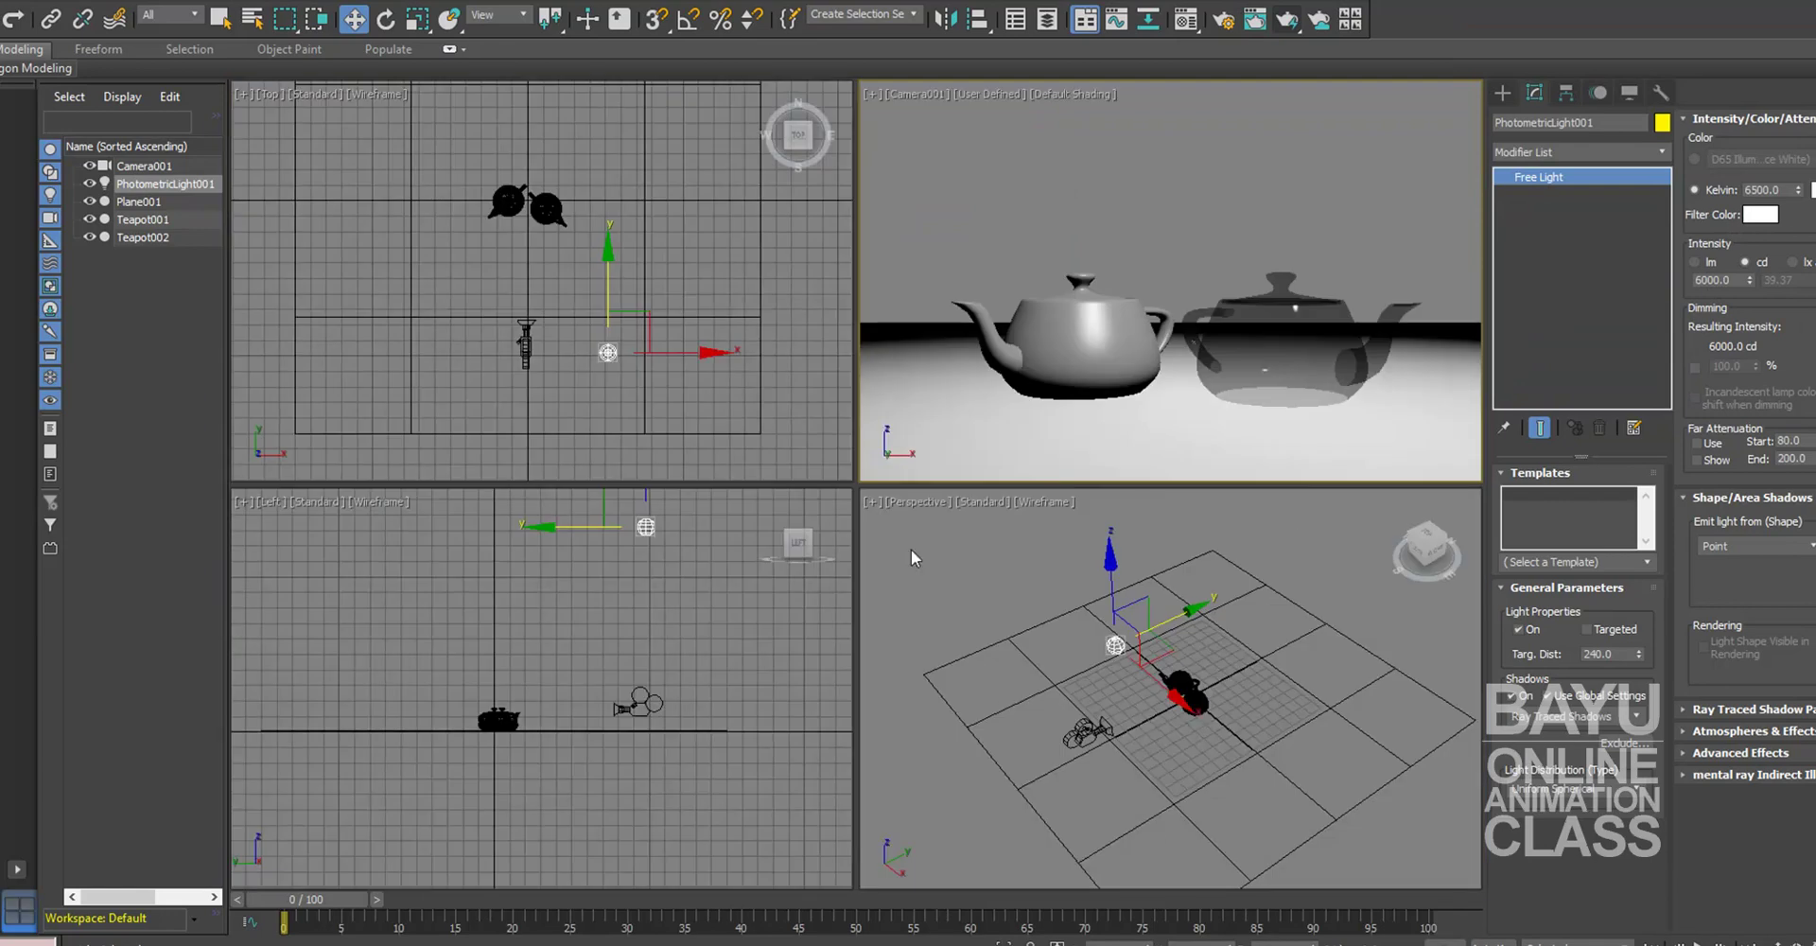
middle_click_drag(588, 405, 645, 422)
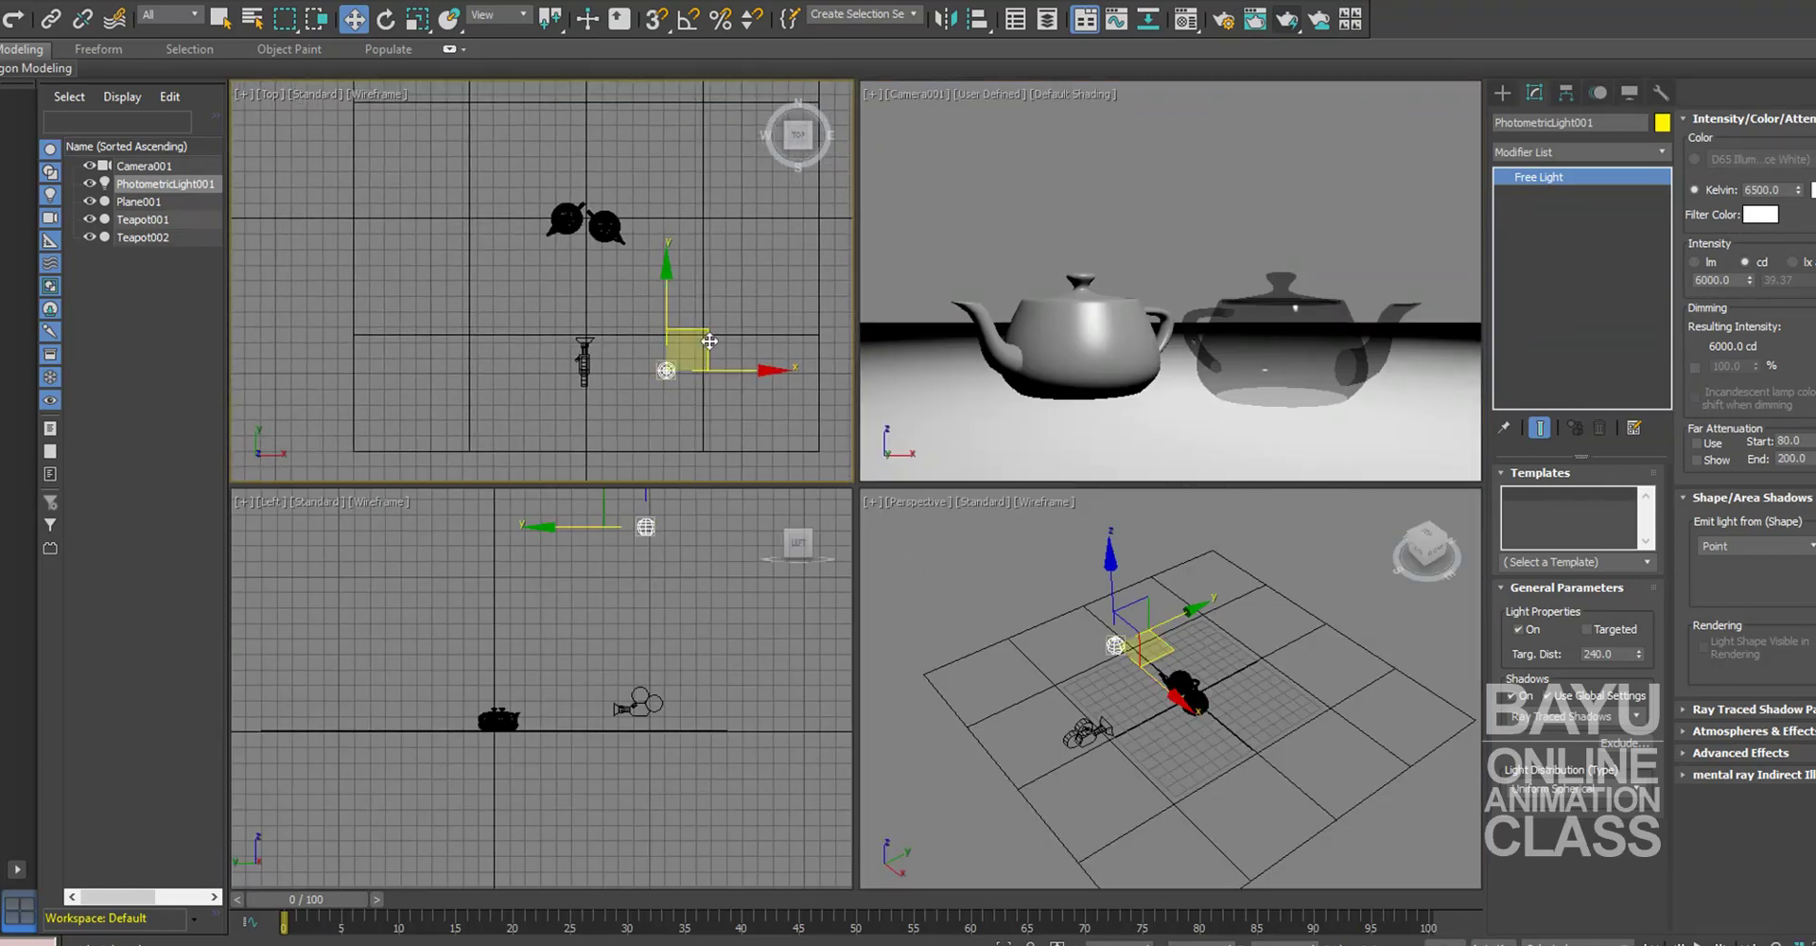
left_click(20, 4)
left_click(56, 136)
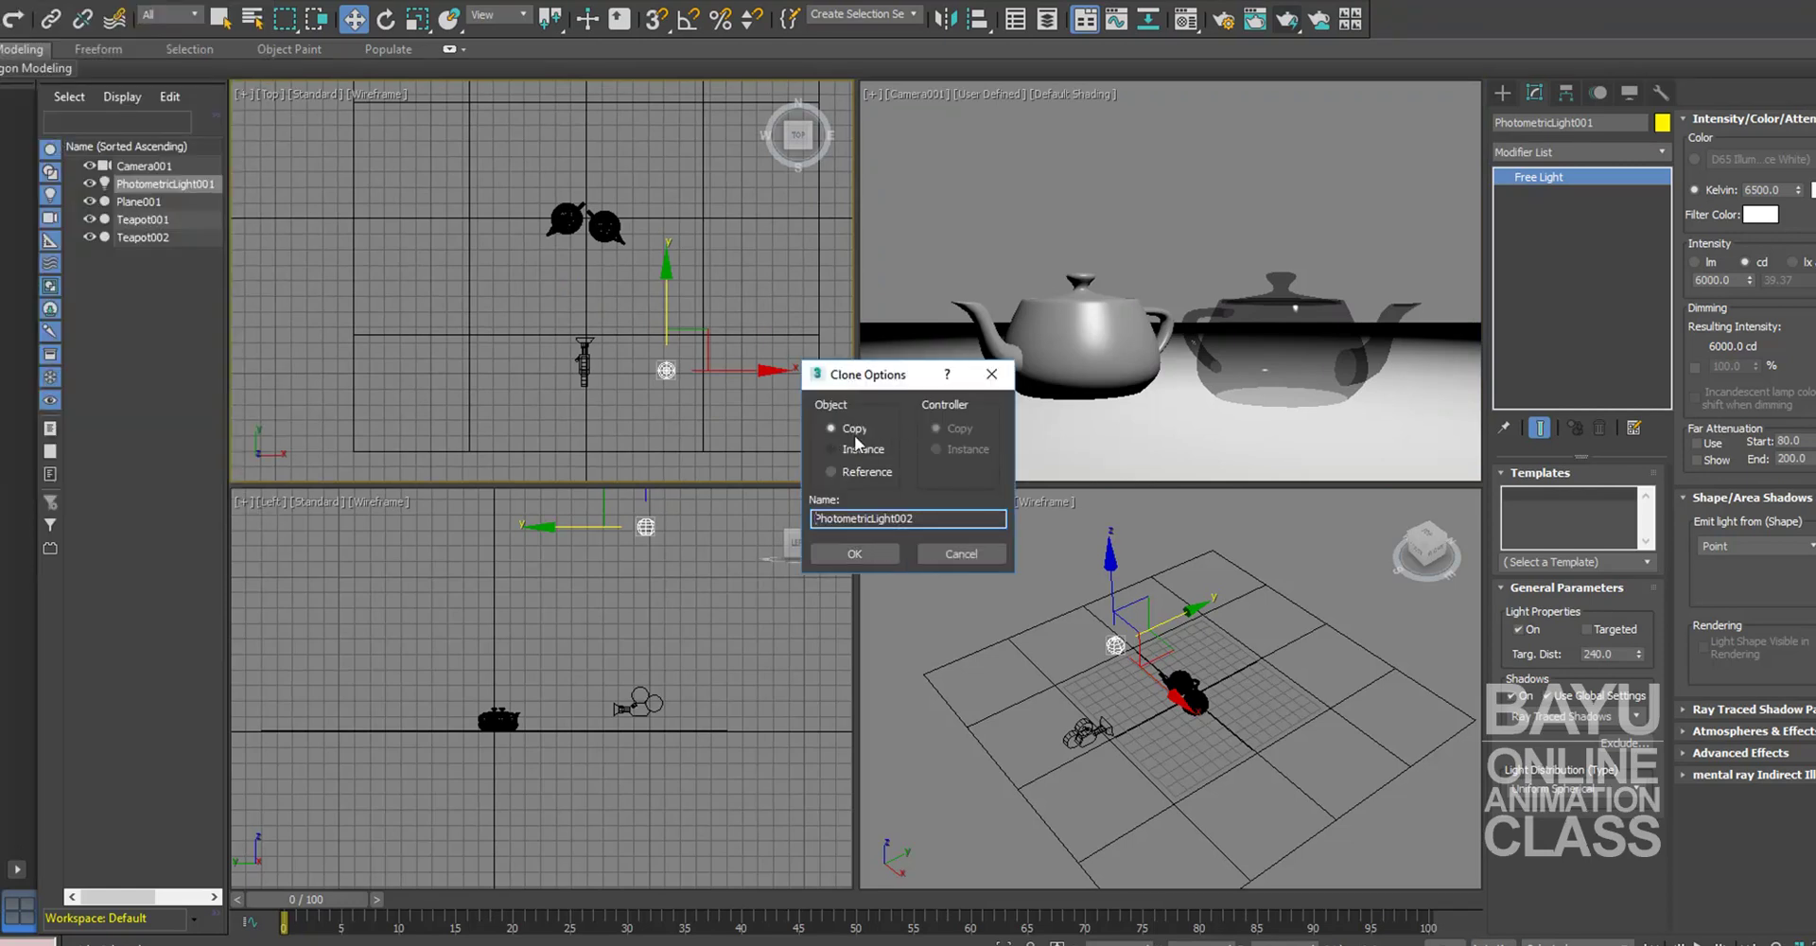
left_click(854, 555)
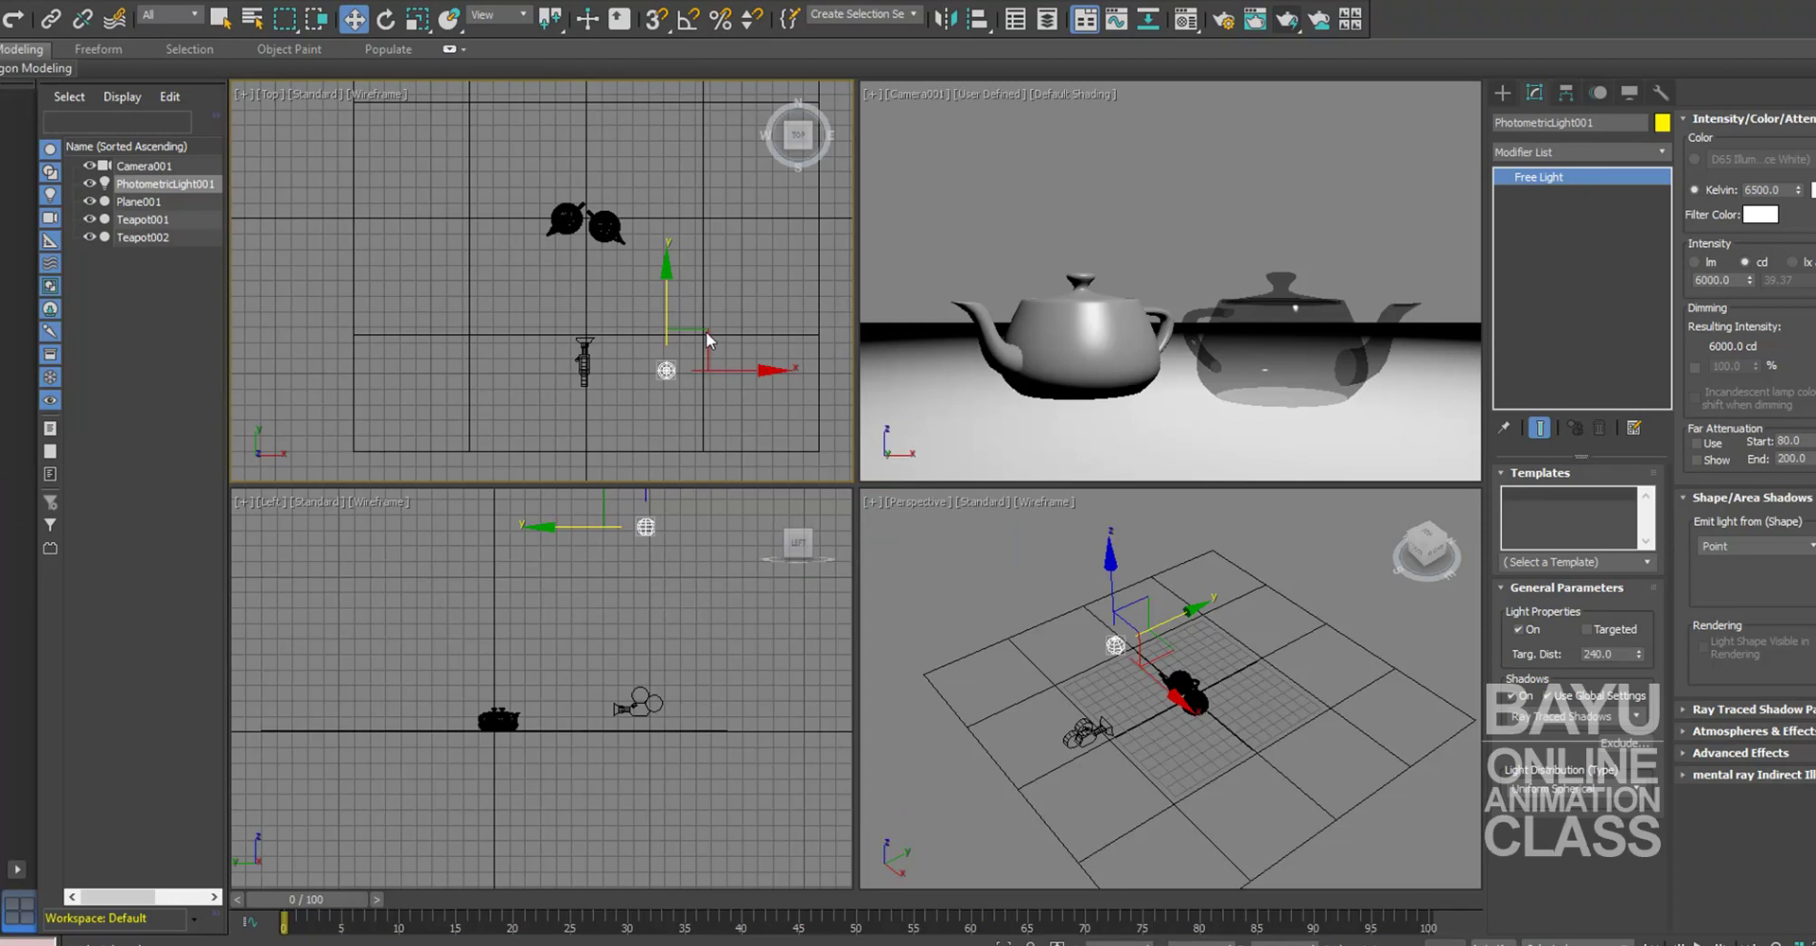
Step: Move the new light up-left of the teapots in Top view and lower it in Left view
mouse_move(706, 331)
left_mouse_down()
mouse_move(434, 197)
mouse_move(454, 244)
left_mouse_up()
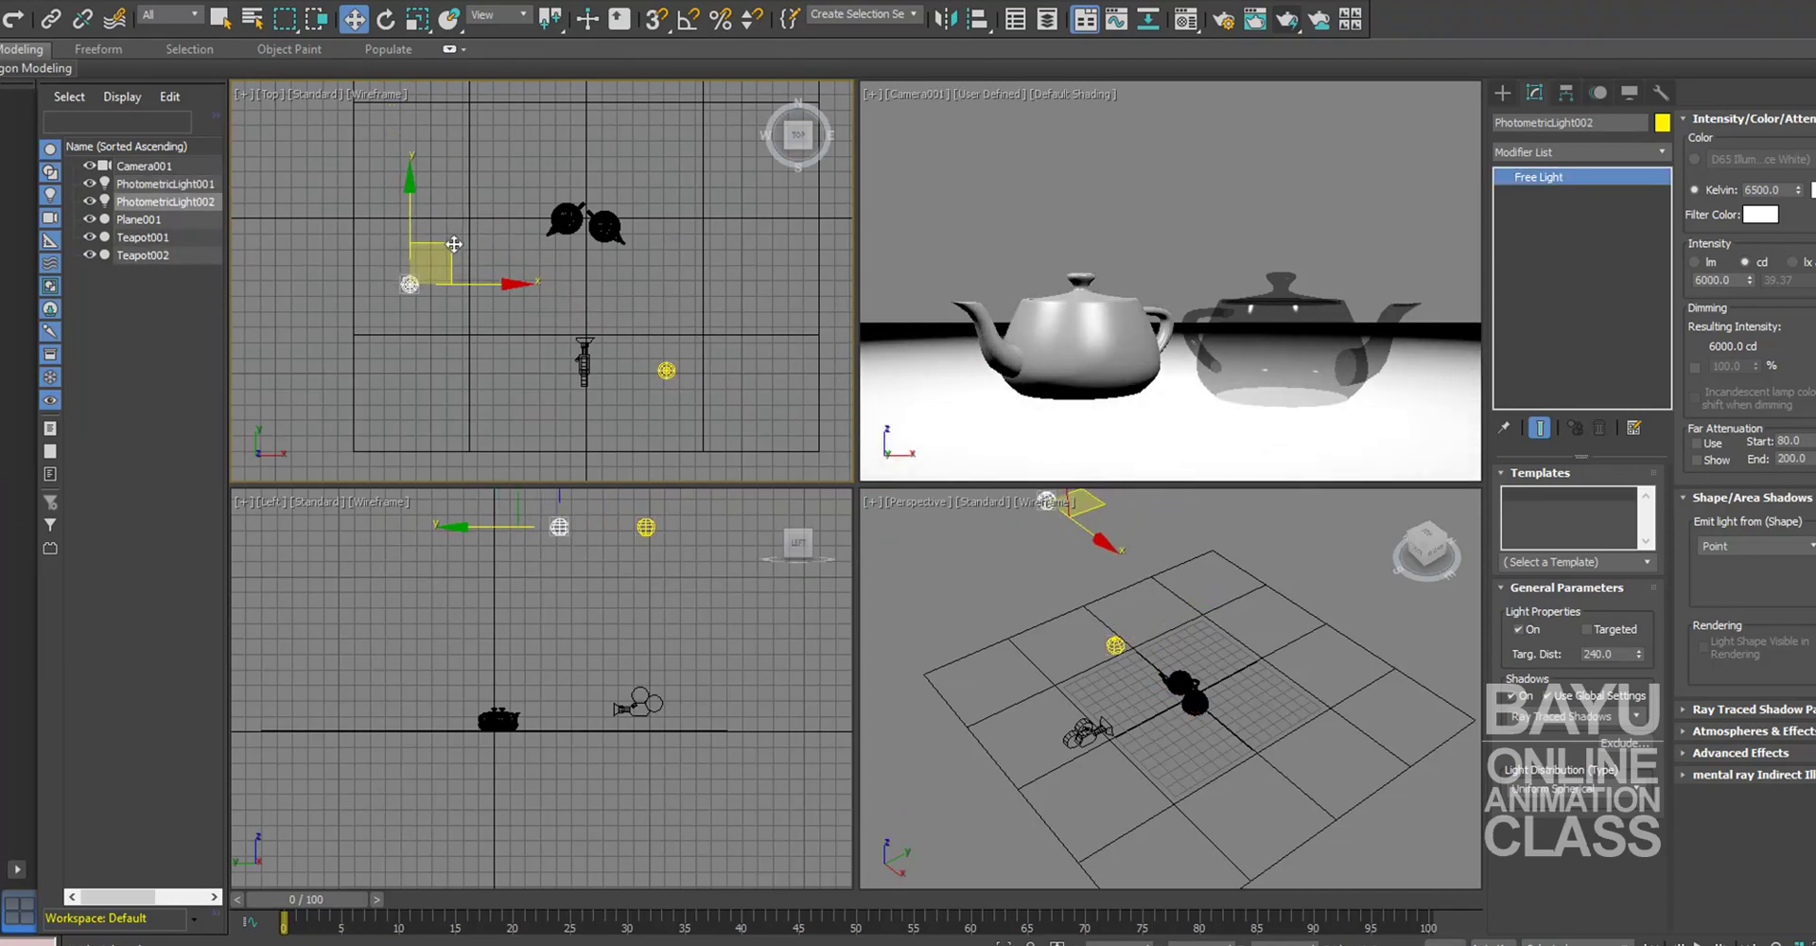
middle_click_drag(615, 662, 599, 713)
mouse_move(548, 493)
left_mouse_down()
mouse_move(560, 645)
mouse_move(561, 625)
left_mouse_up()
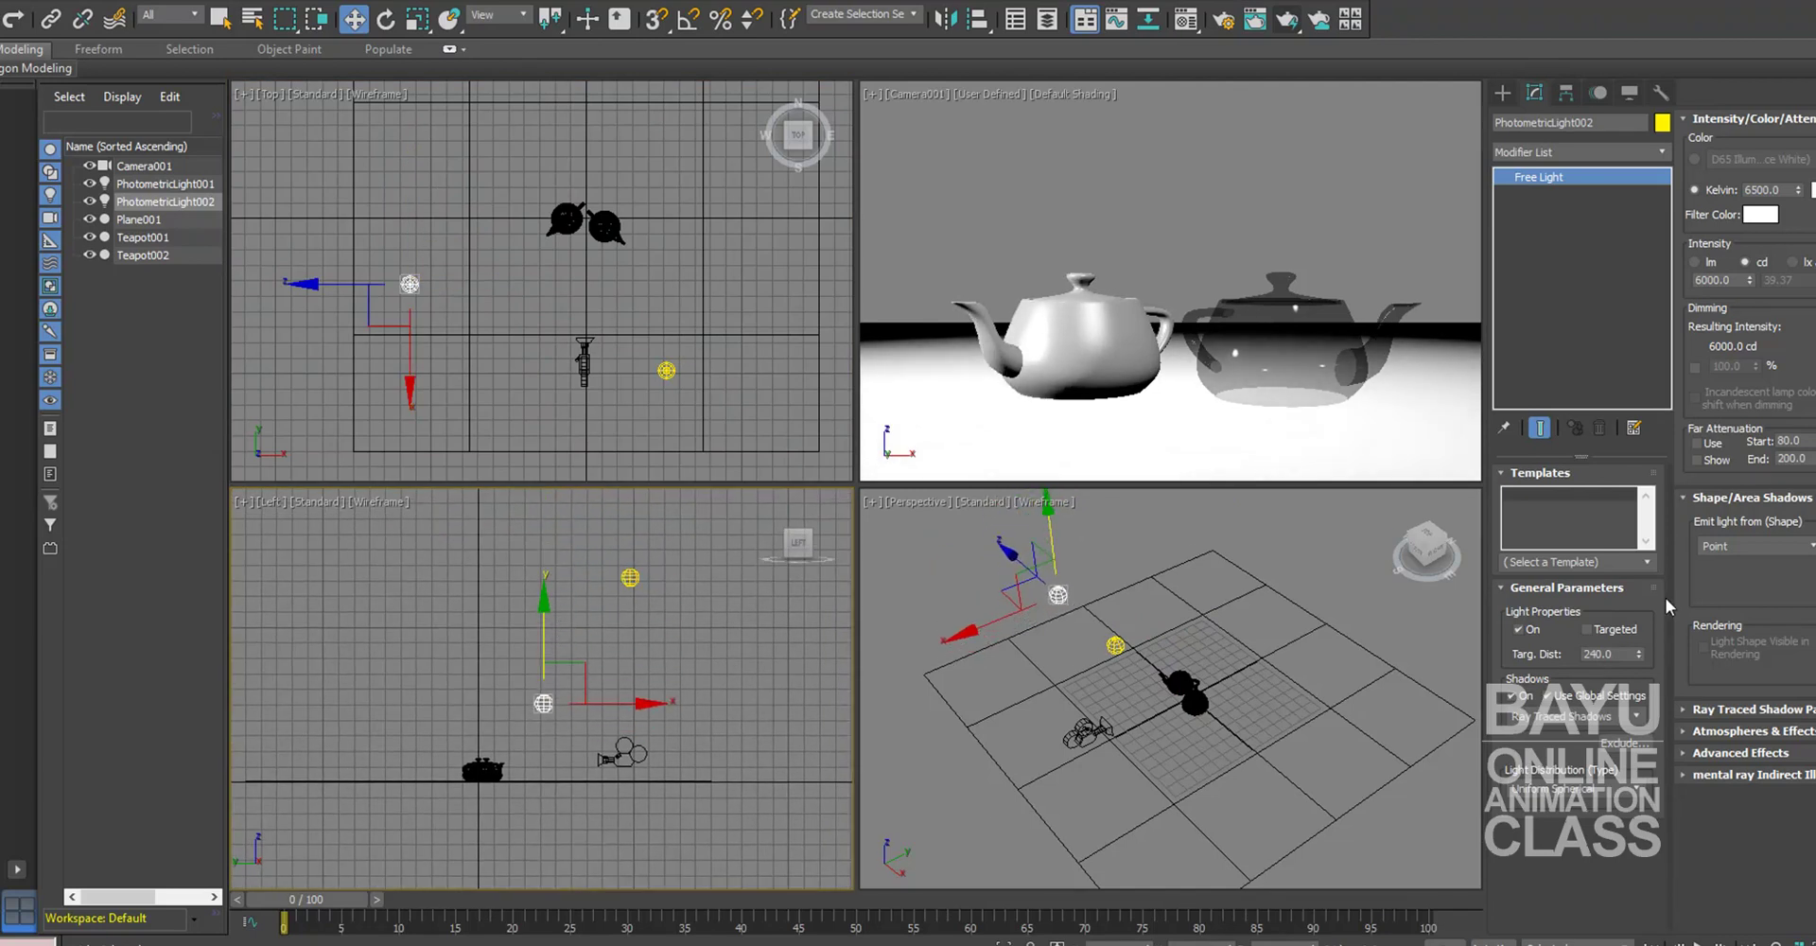
Step: Set PhotometricLight002's intensity to 2000 cd and turn off its shadows
double_click(1714, 280)
type("1")
type("00")
key("Return")
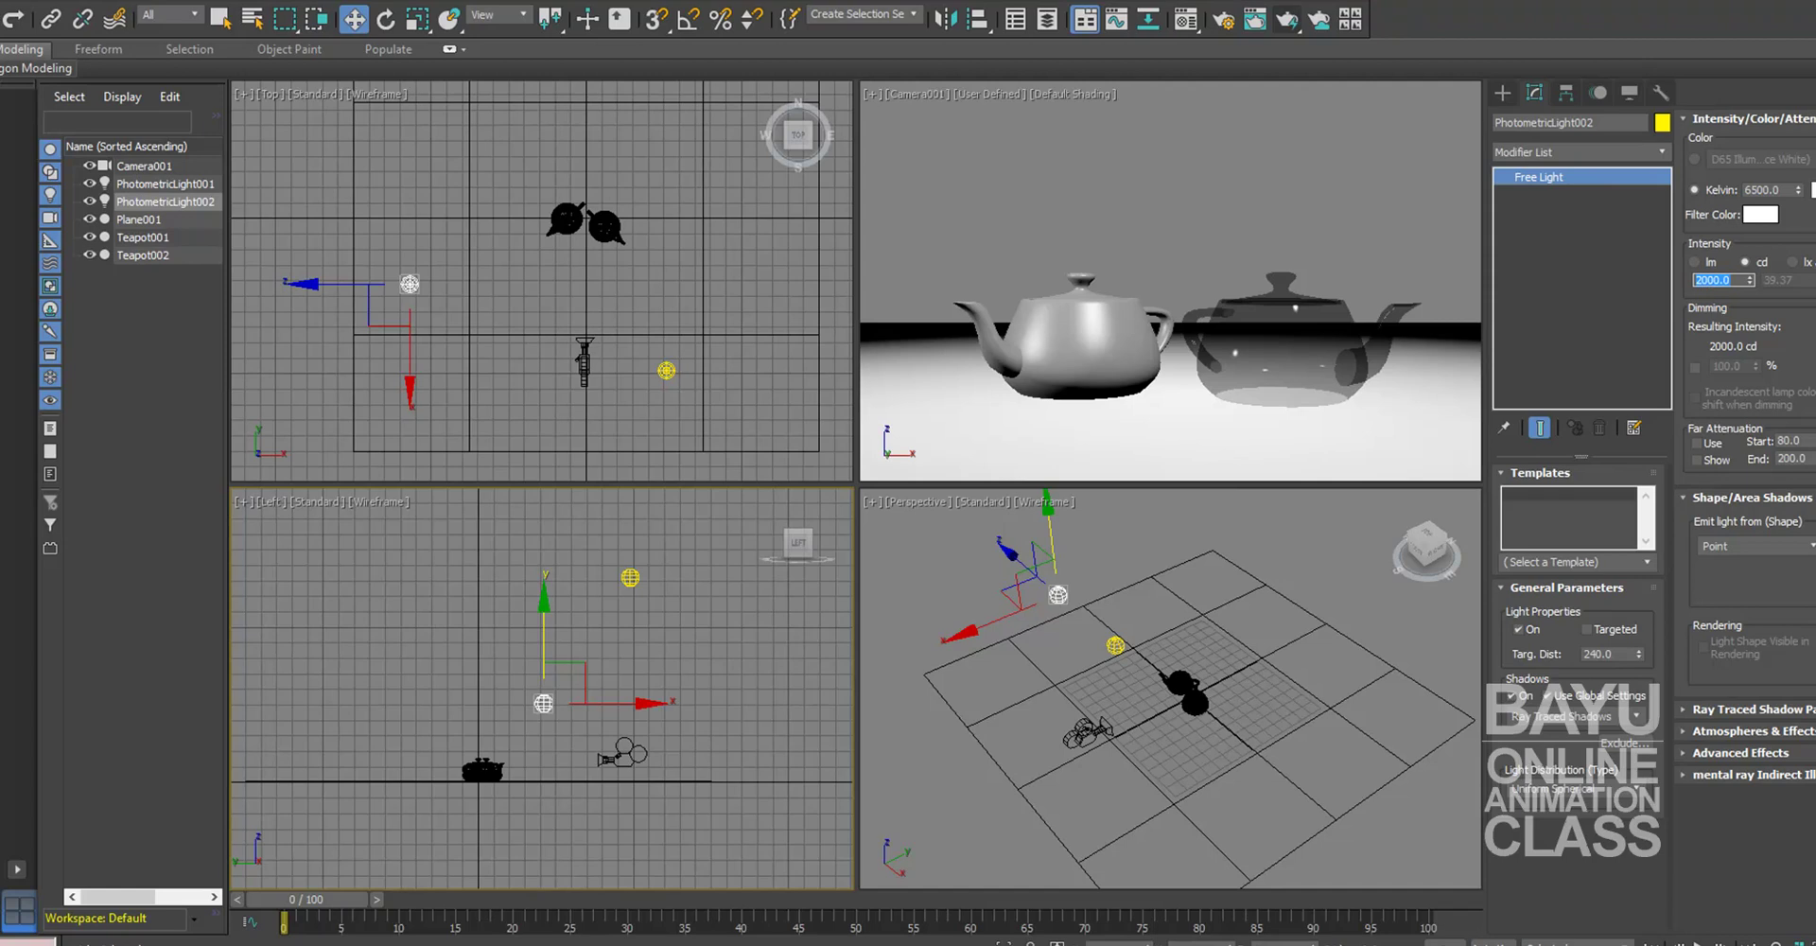
left_click(1523, 698)
mouse_move(1144, 753)
middle_mouse_down()
mouse_move(1122, 773)
mouse_move(1200, 748)
middle_mouse_up()
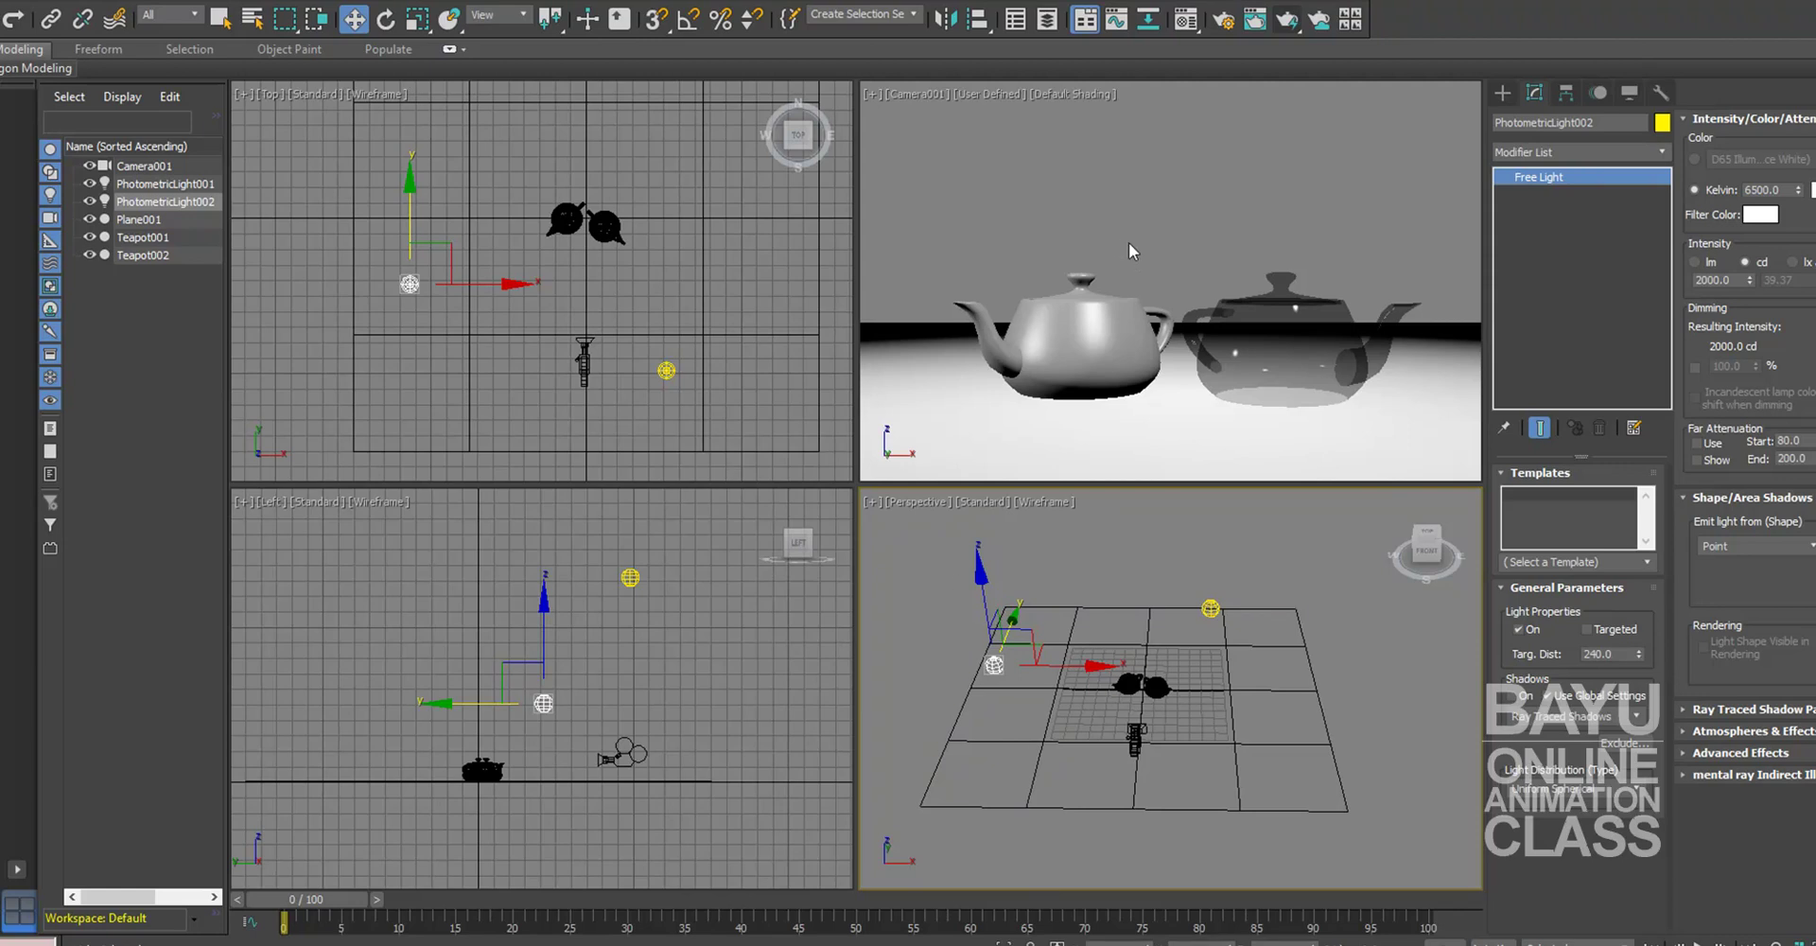
Step: Render the Camera001 view with both lights, then close the rendered image
right_click(1236, 179)
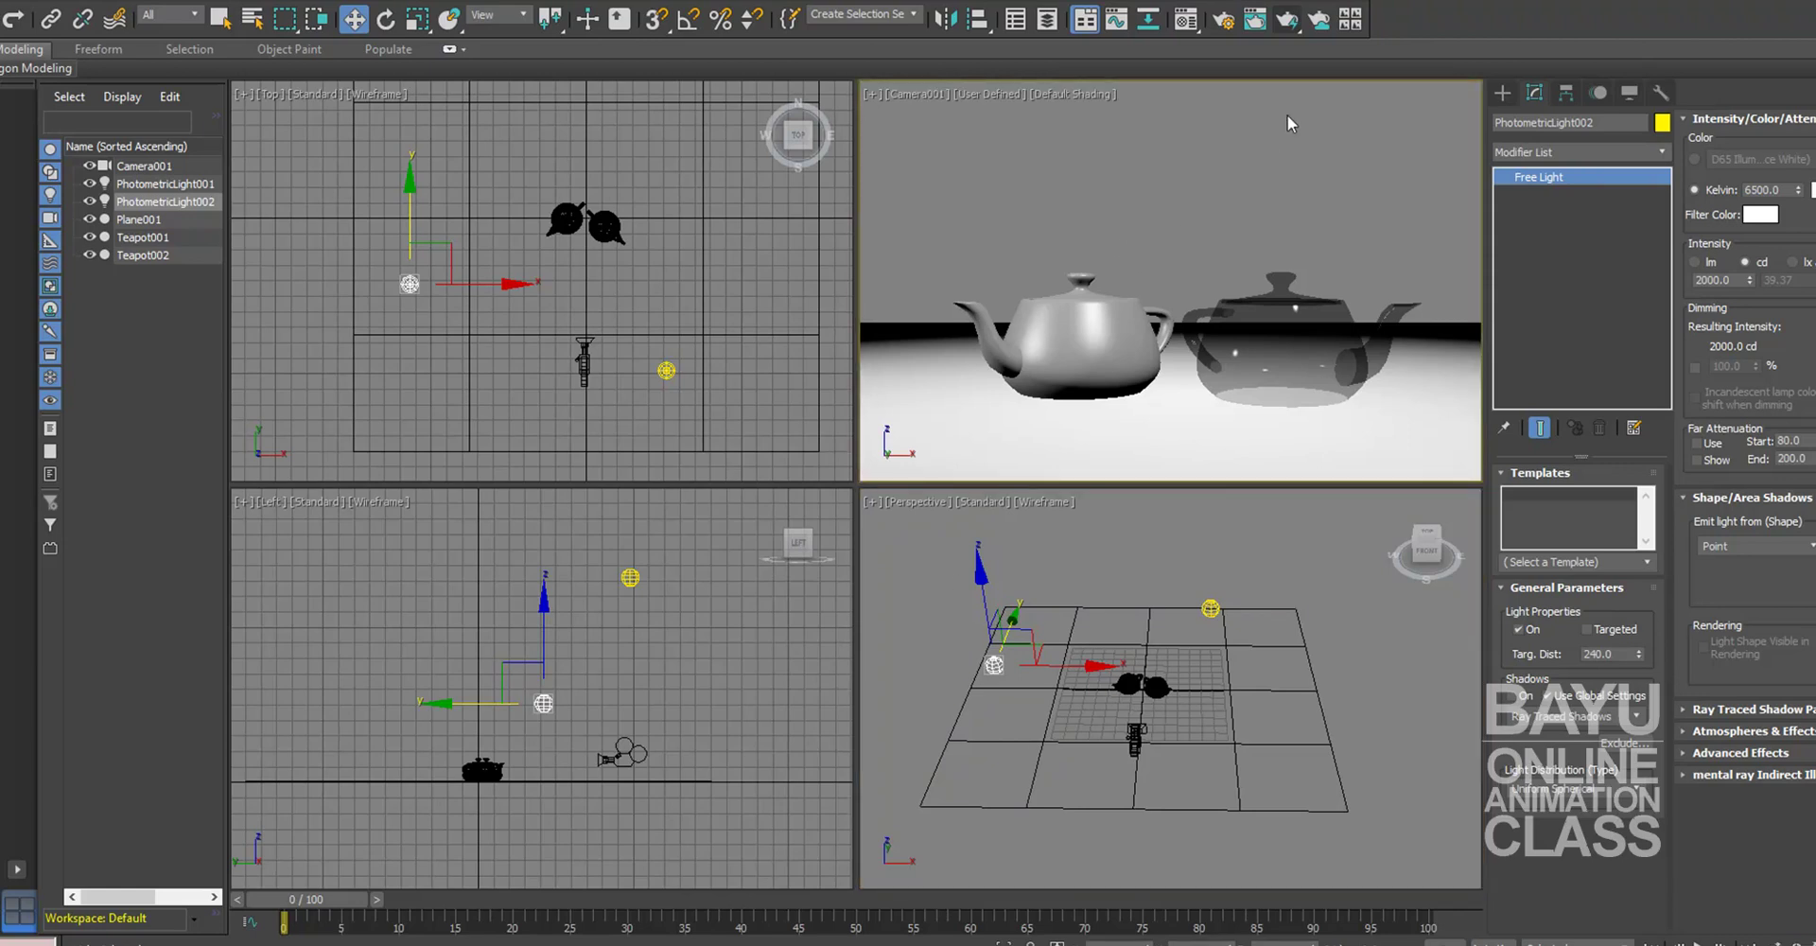
left_click(1287, 22)
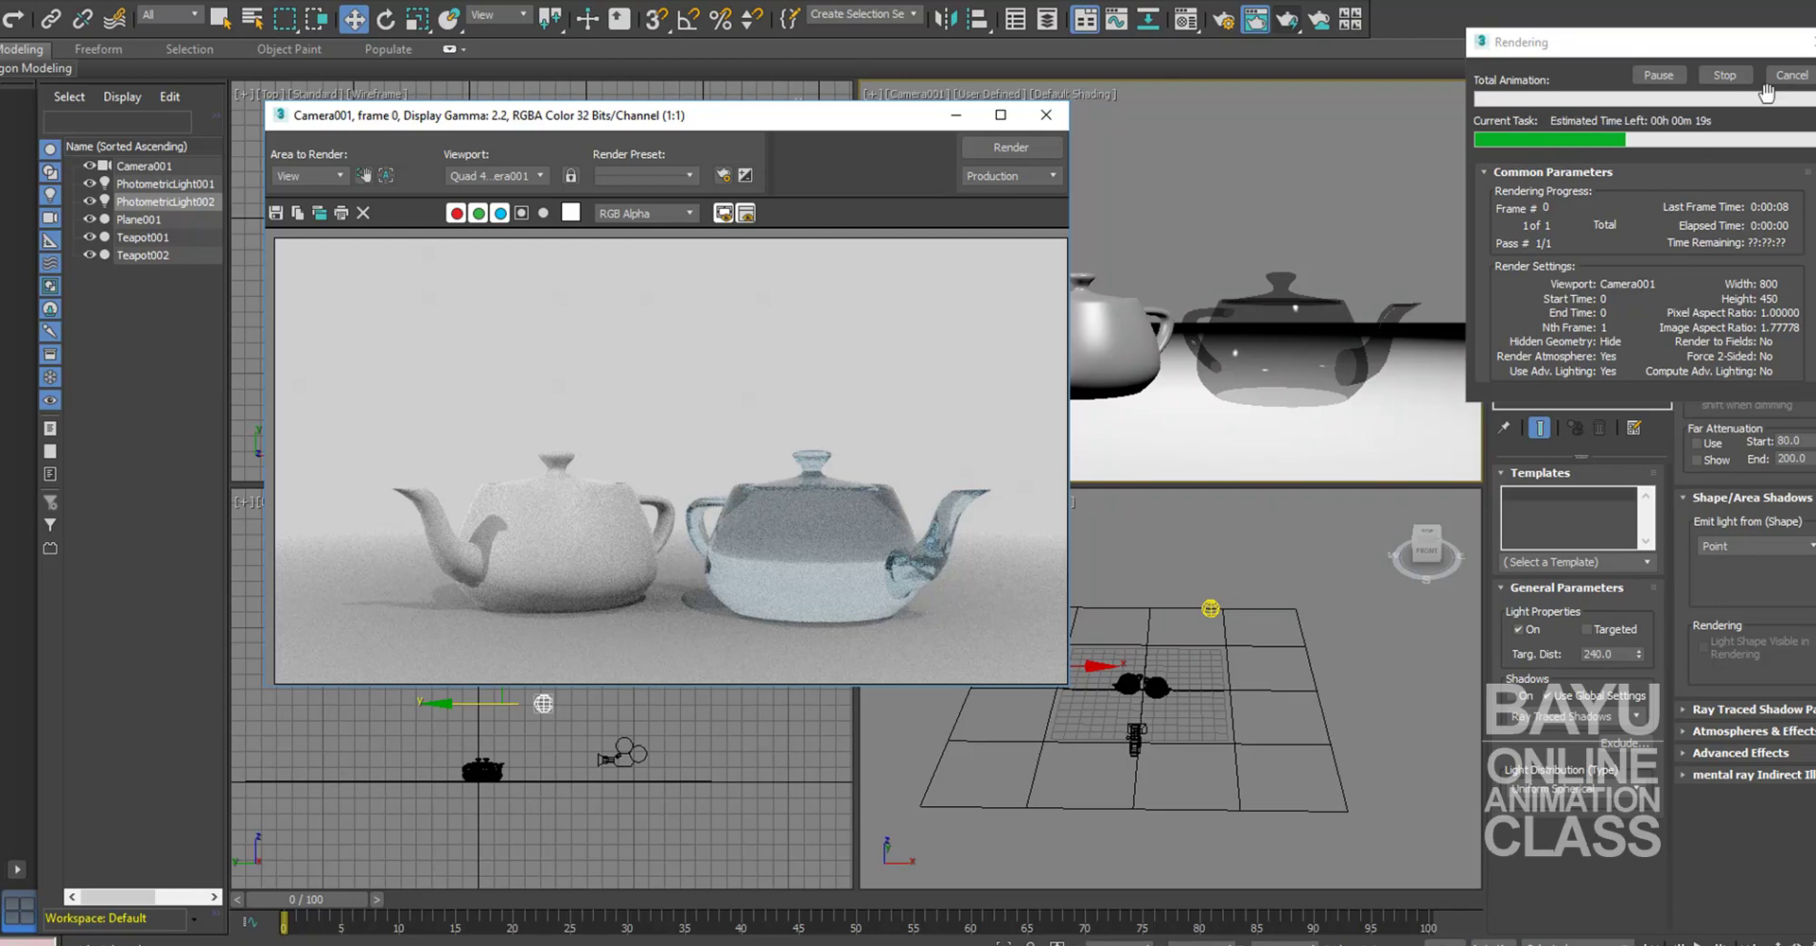
left_click(1046, 114)
Step: Move PhotometricLight001 to the right in Top view, then select the other light
middle_click_drag(581, 398, 554, 405)
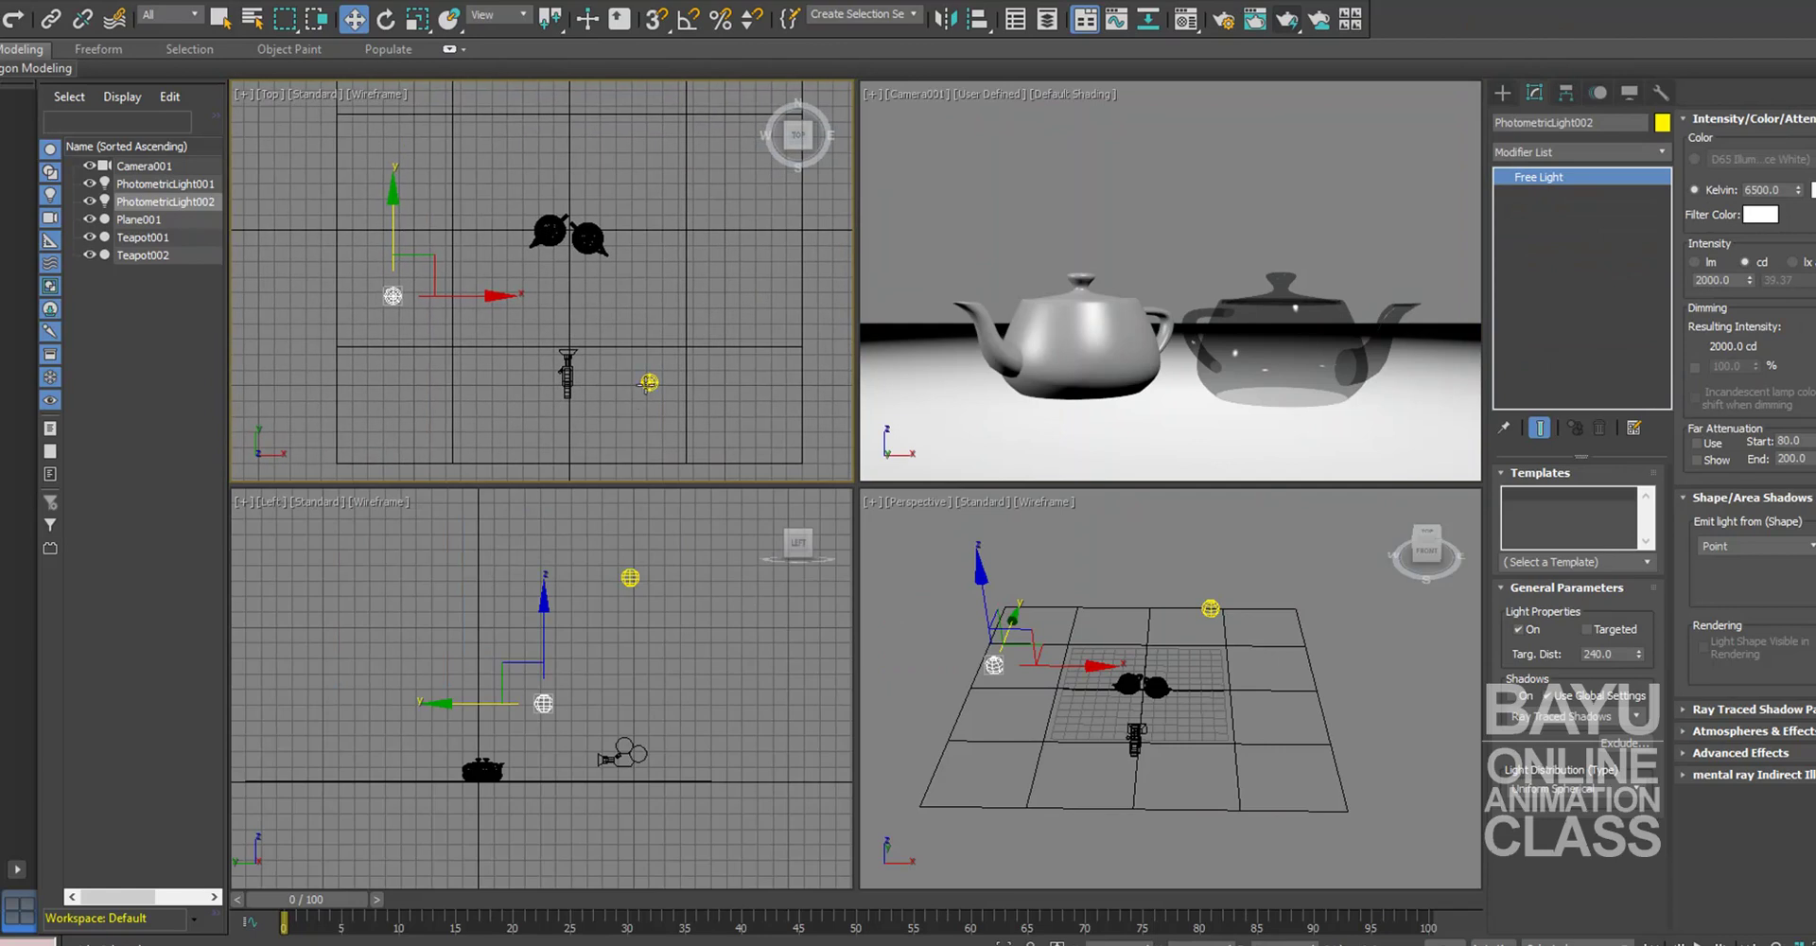
left_click(649, 382)
left_click_drag(733, 385, 821, 378)
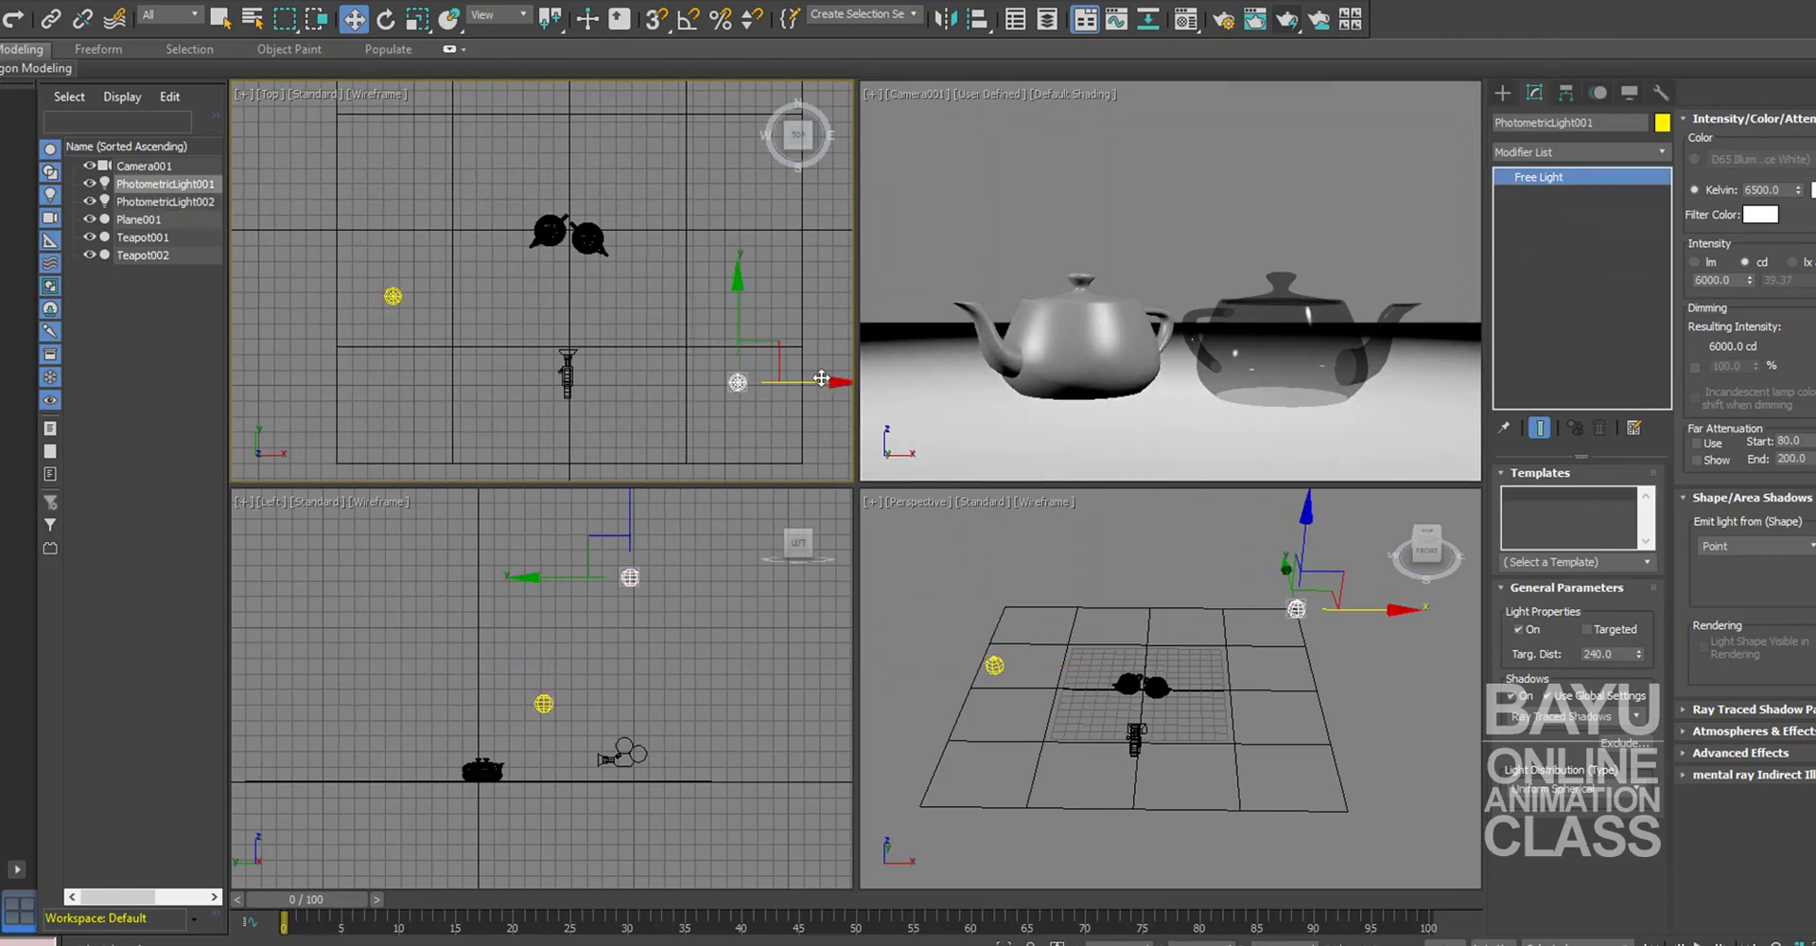
left_click(394, 296)
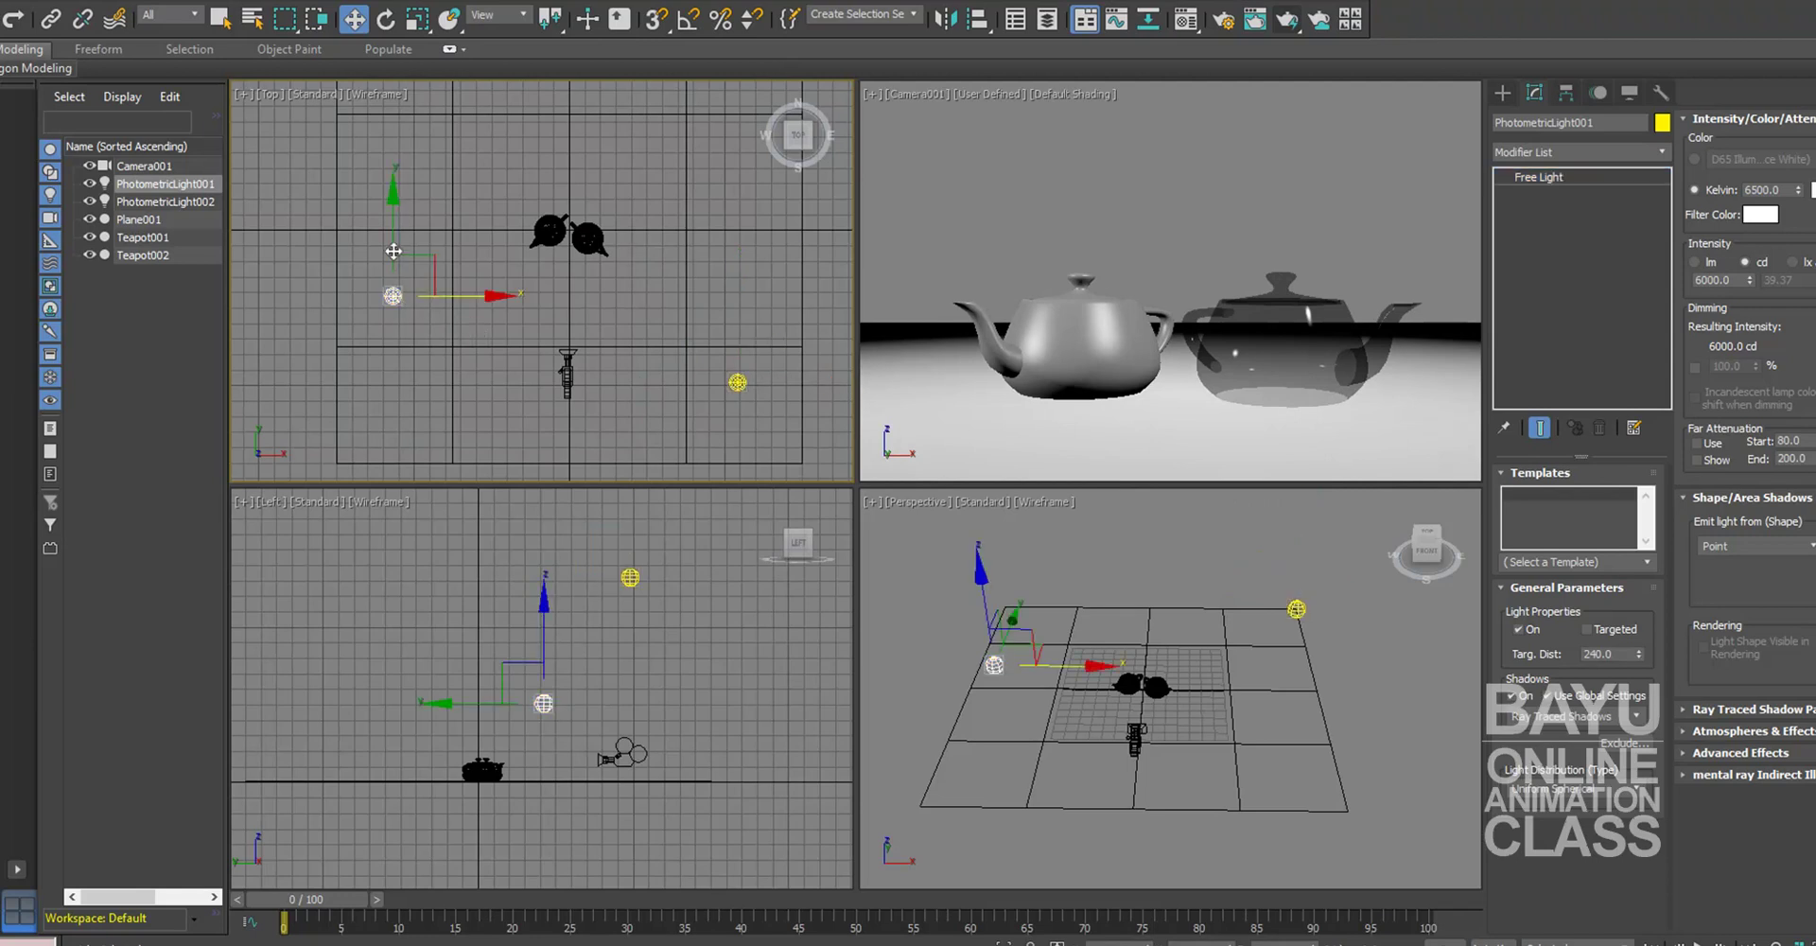
Step: Move PhotometricLight002 further up and PhotometricLight001 up-left in the Top viewport
left_click_drag(393, 250, 395, 193)
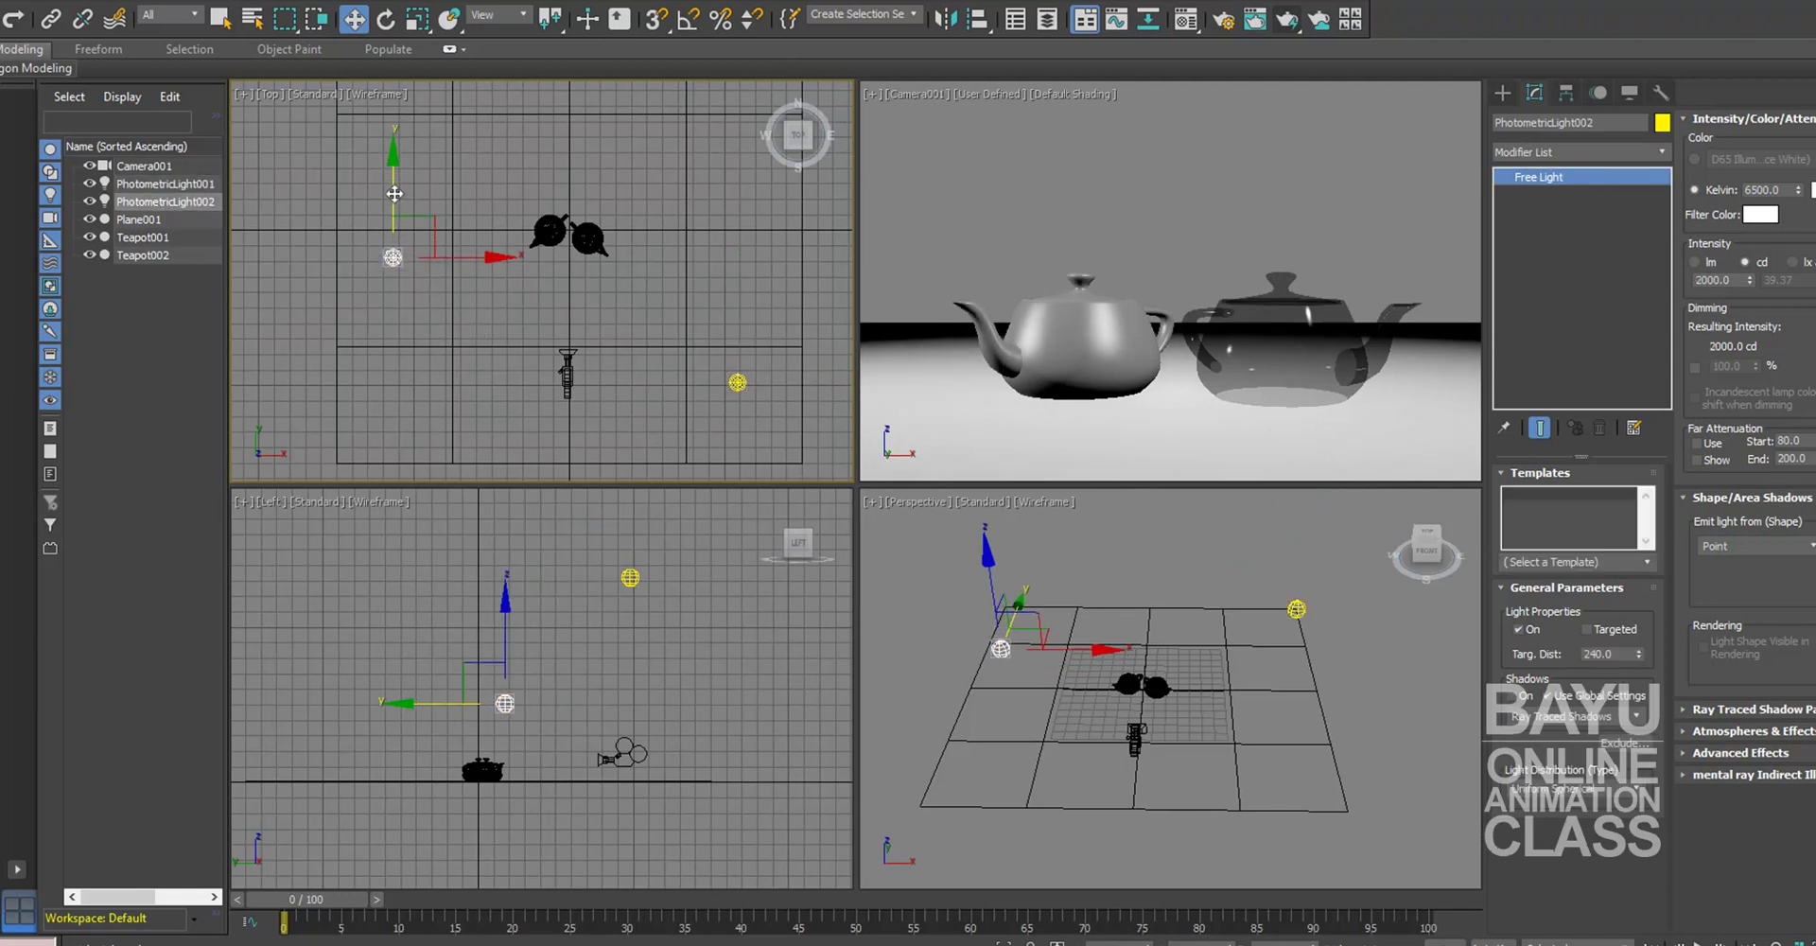
left_click(739, 382)
left_click_drag(764, 371, 712, 313)
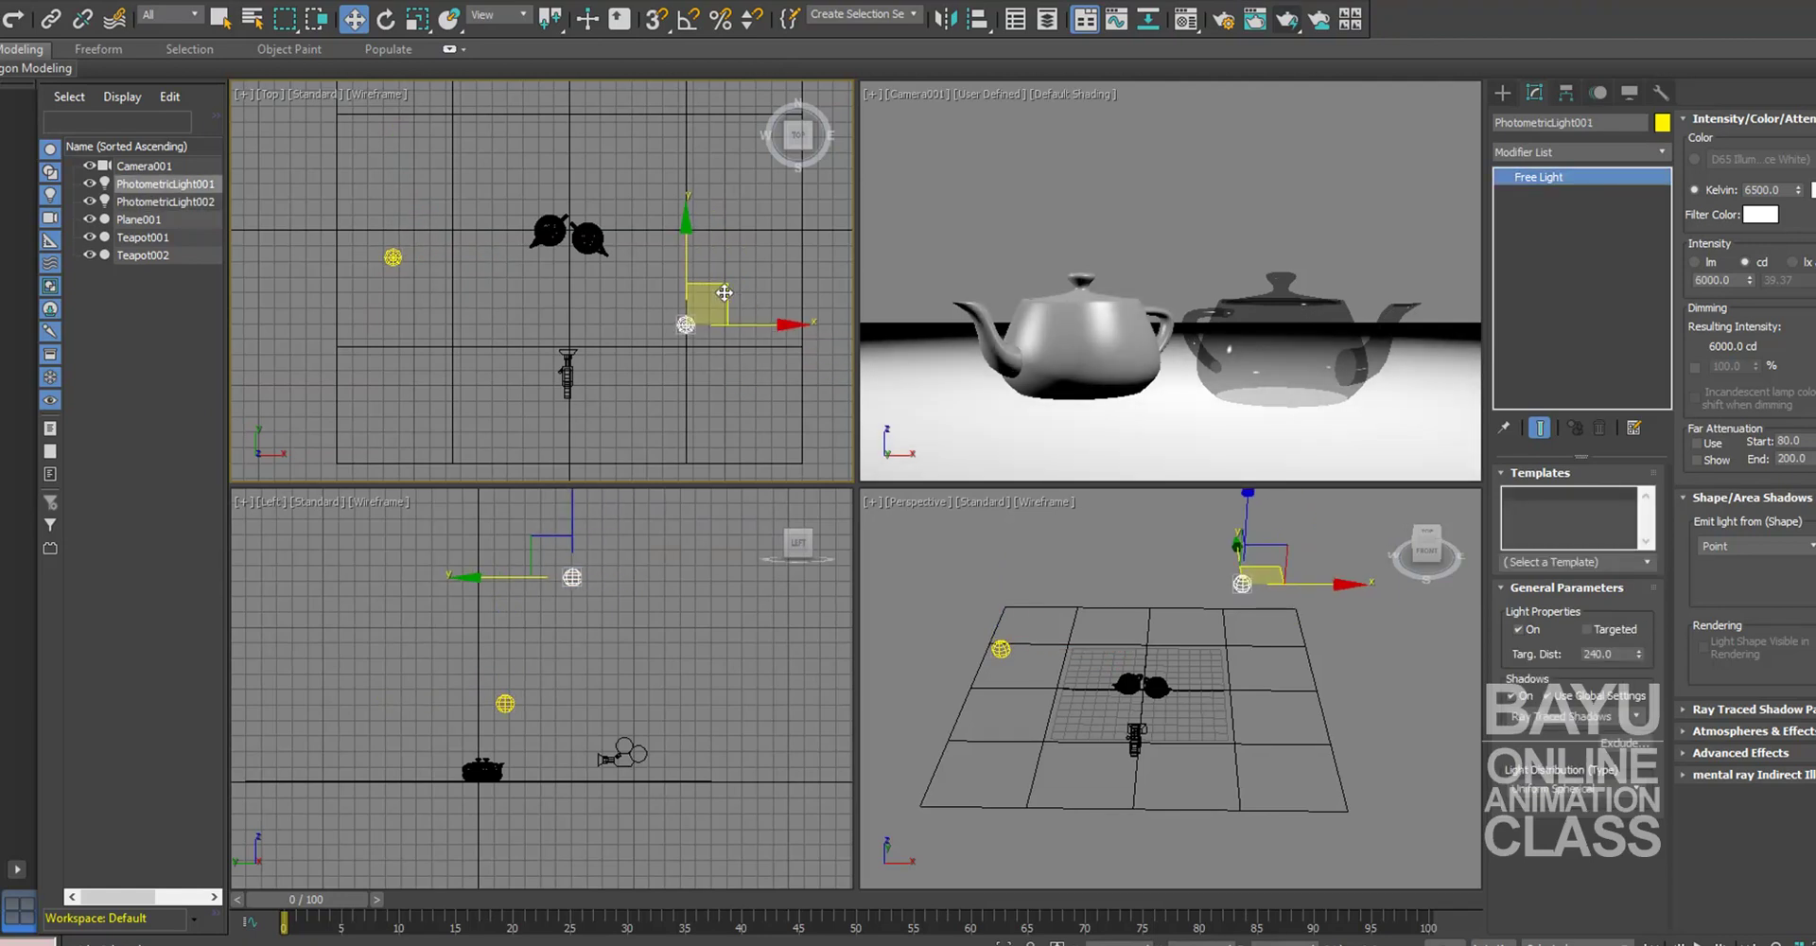
Step: Render the Camera001 view again and stop the render in progress
right_click(1284, 187)
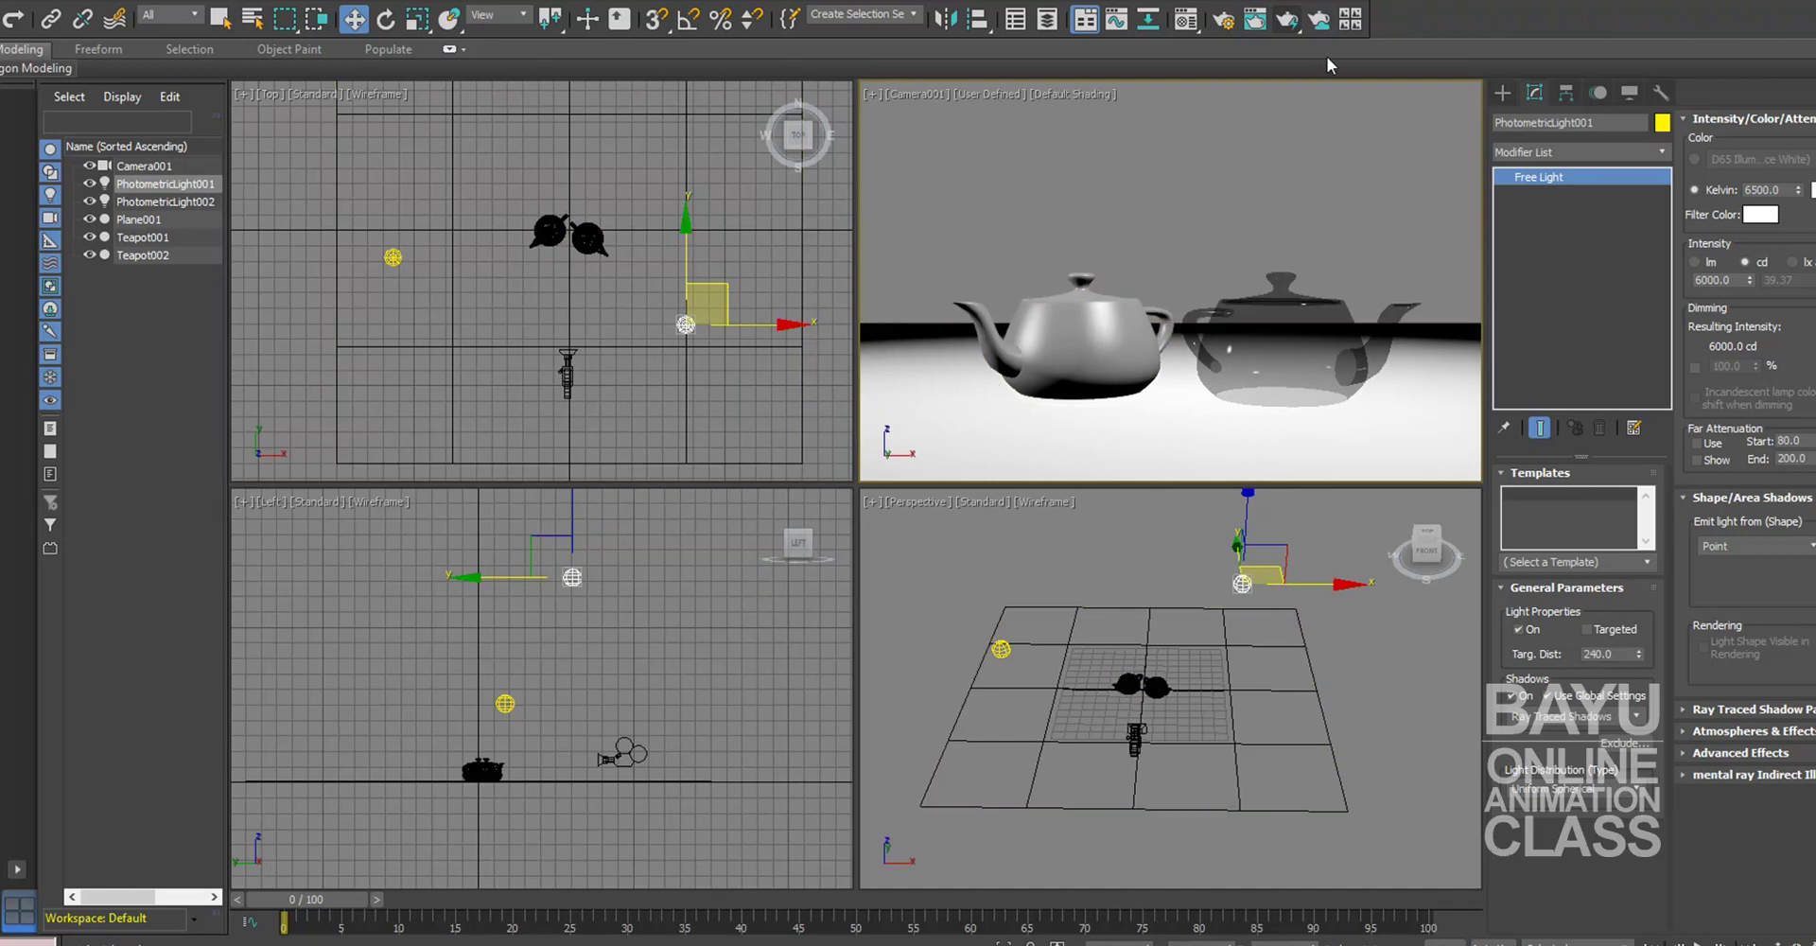
left_click(1282, 21)
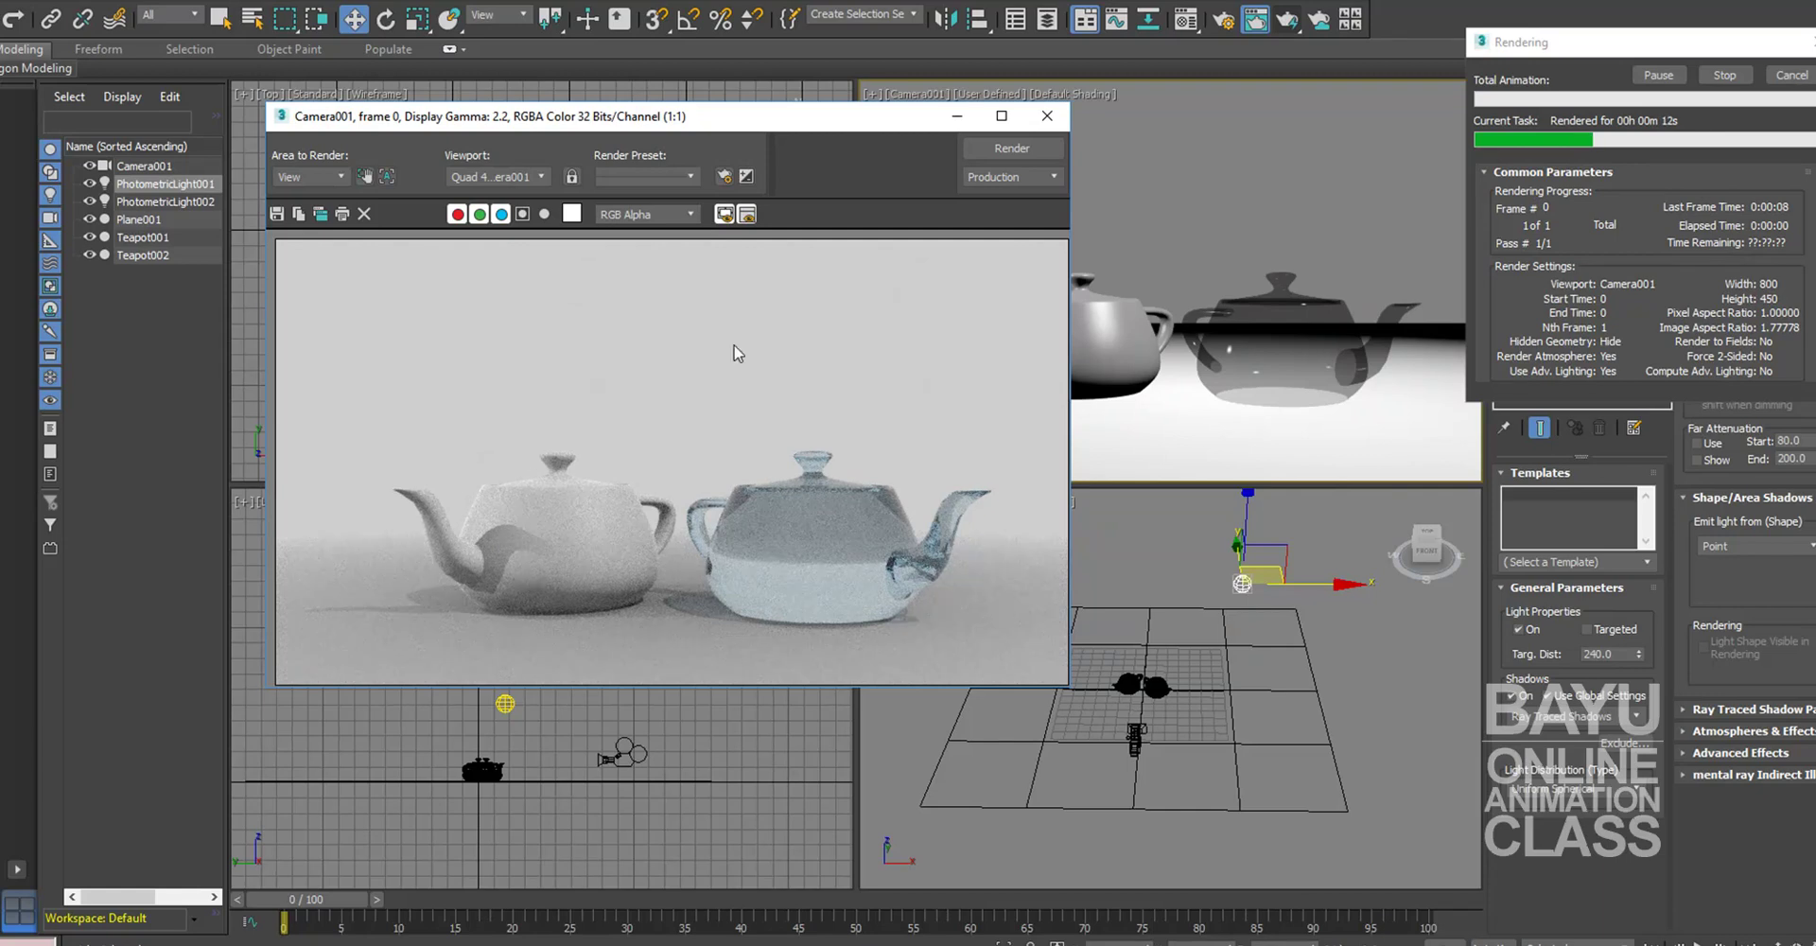
left_click(1802, 79)
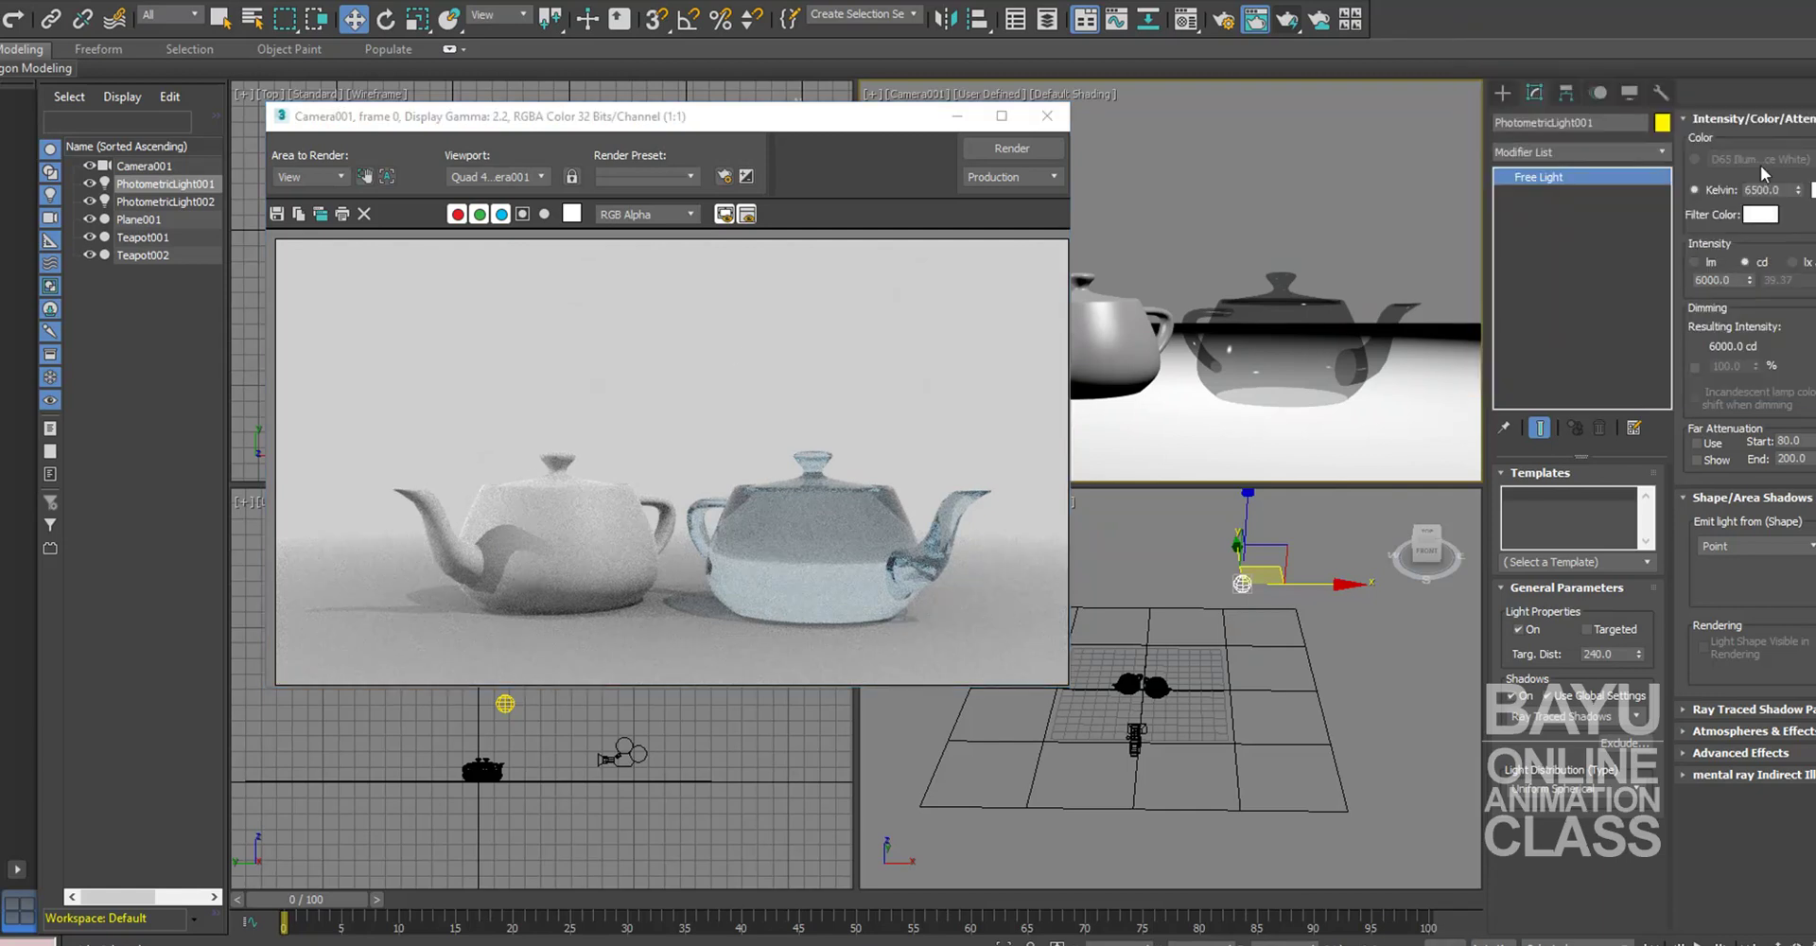
Step: Retype PhotometricLight001's intensity as 6000 cd
double_click(1738, 281)
type("1")
double_click(1727, 280)
type("6000")
key("Return")
Step: Set PhotometricLight002's intensity to 1000 cd and render the scene
left_click(156, 203)
double_click(1739, 281)
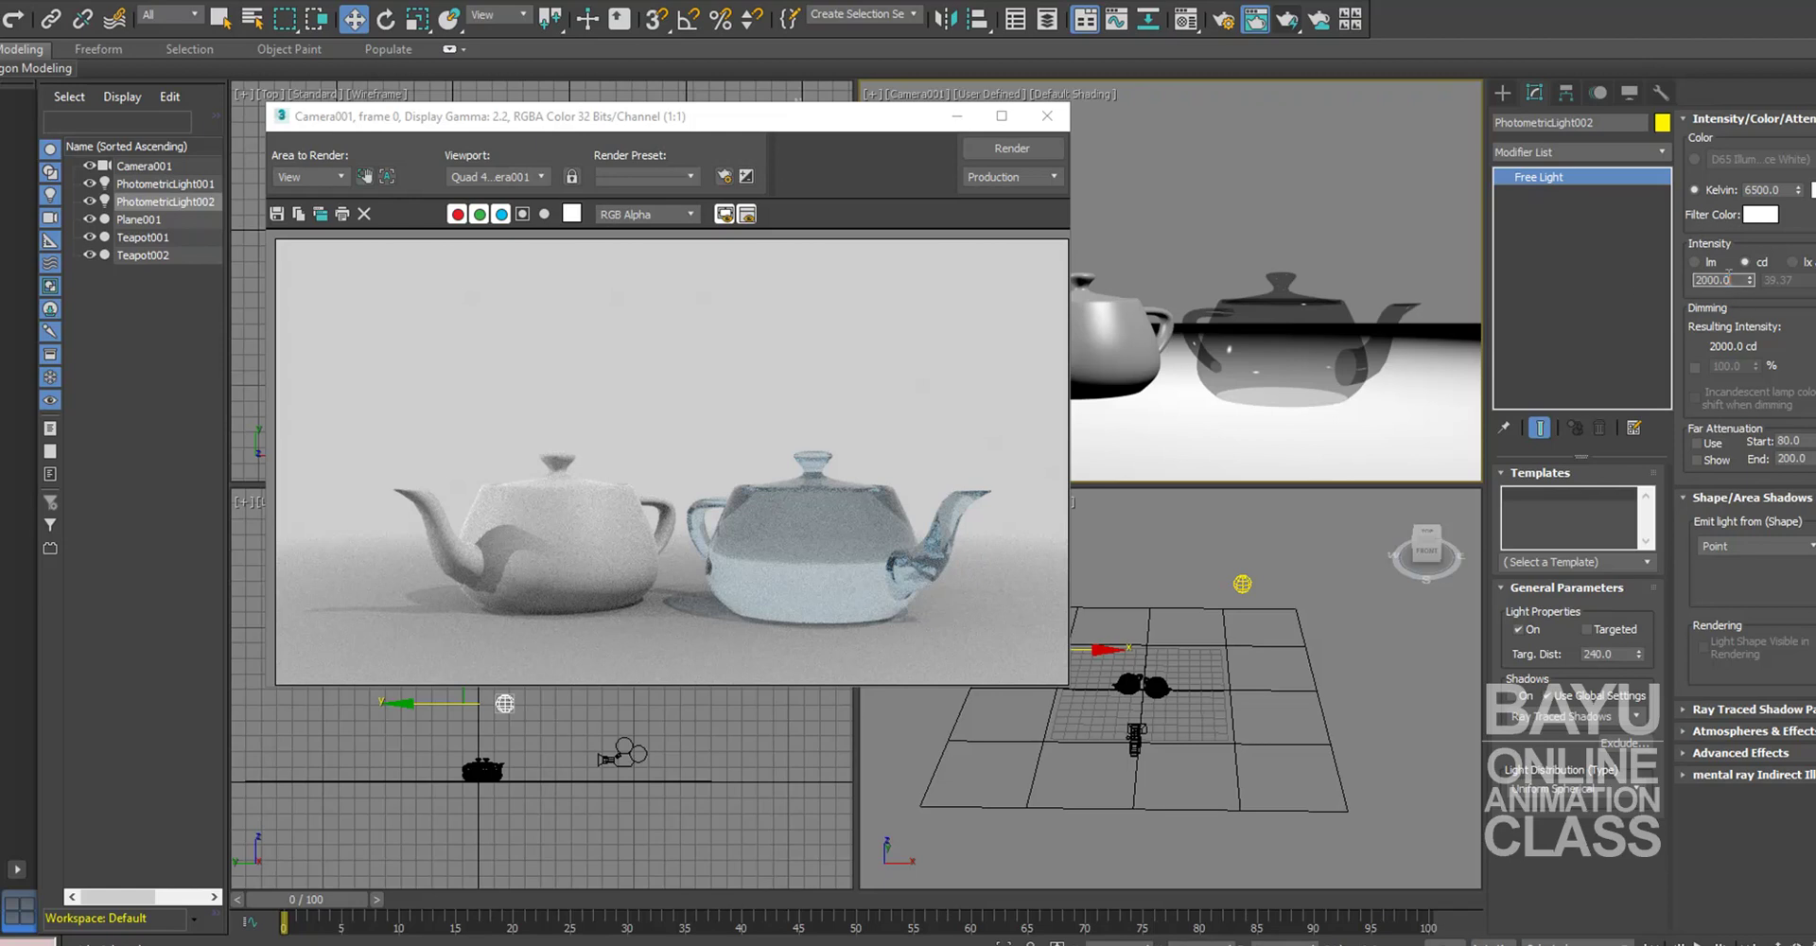
type("1000")
key("Return")
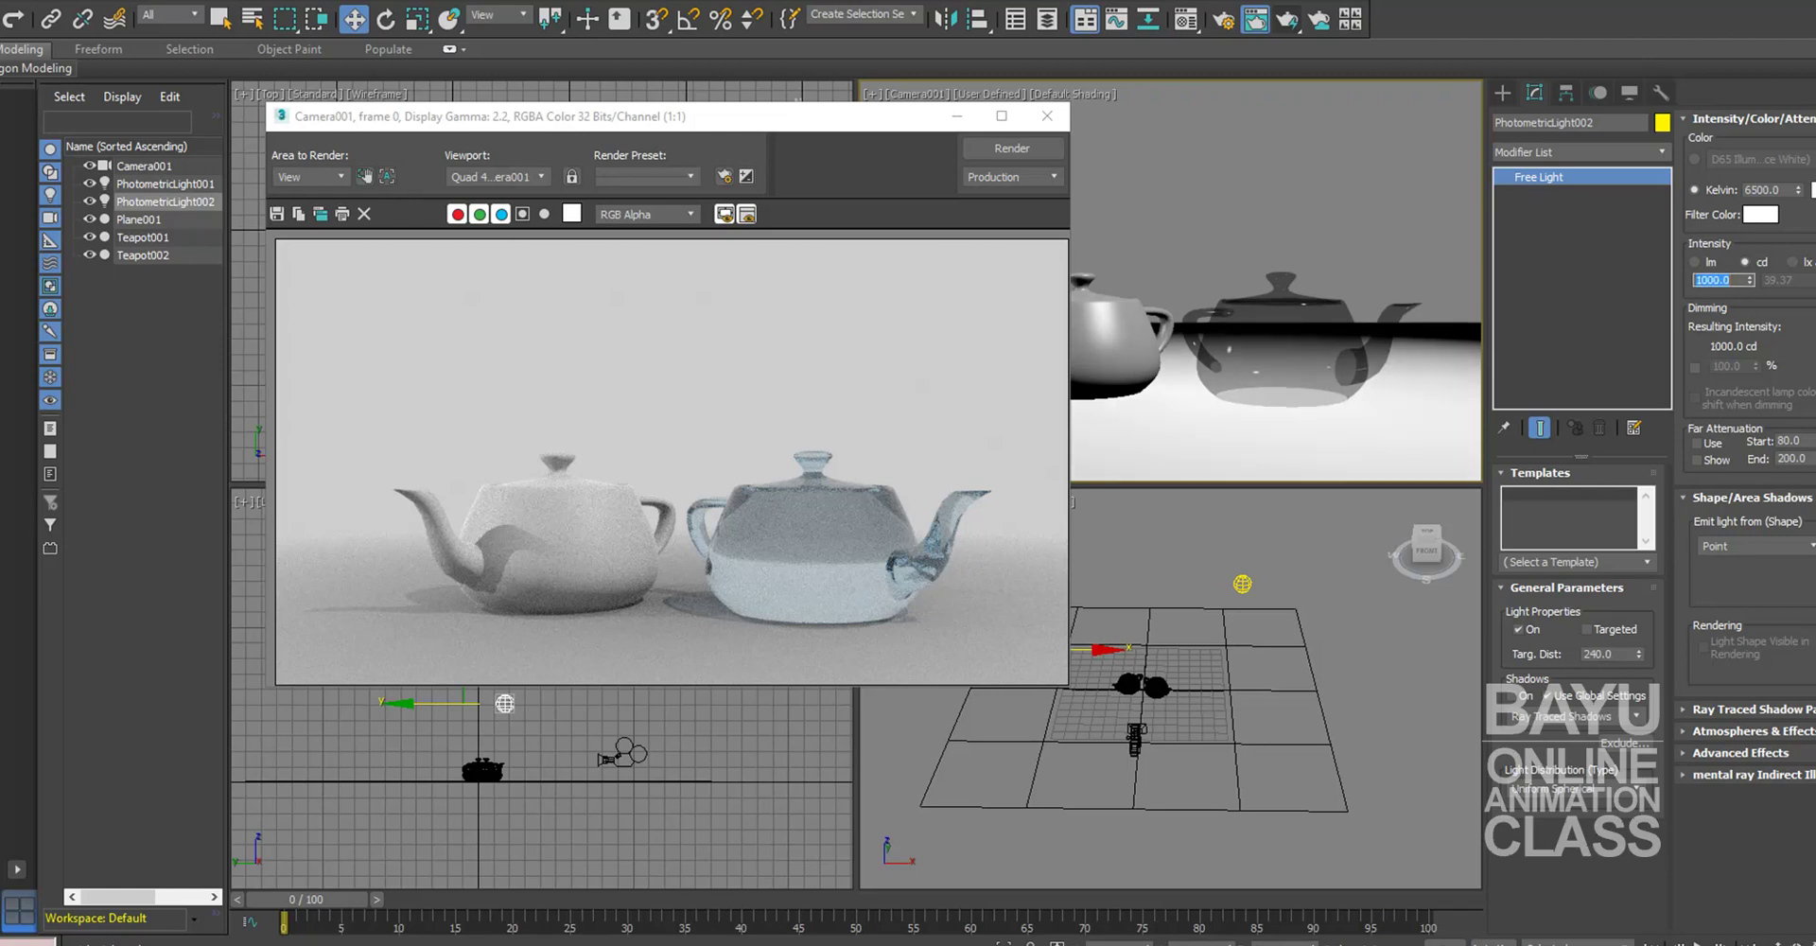
left_click(1295, 26)
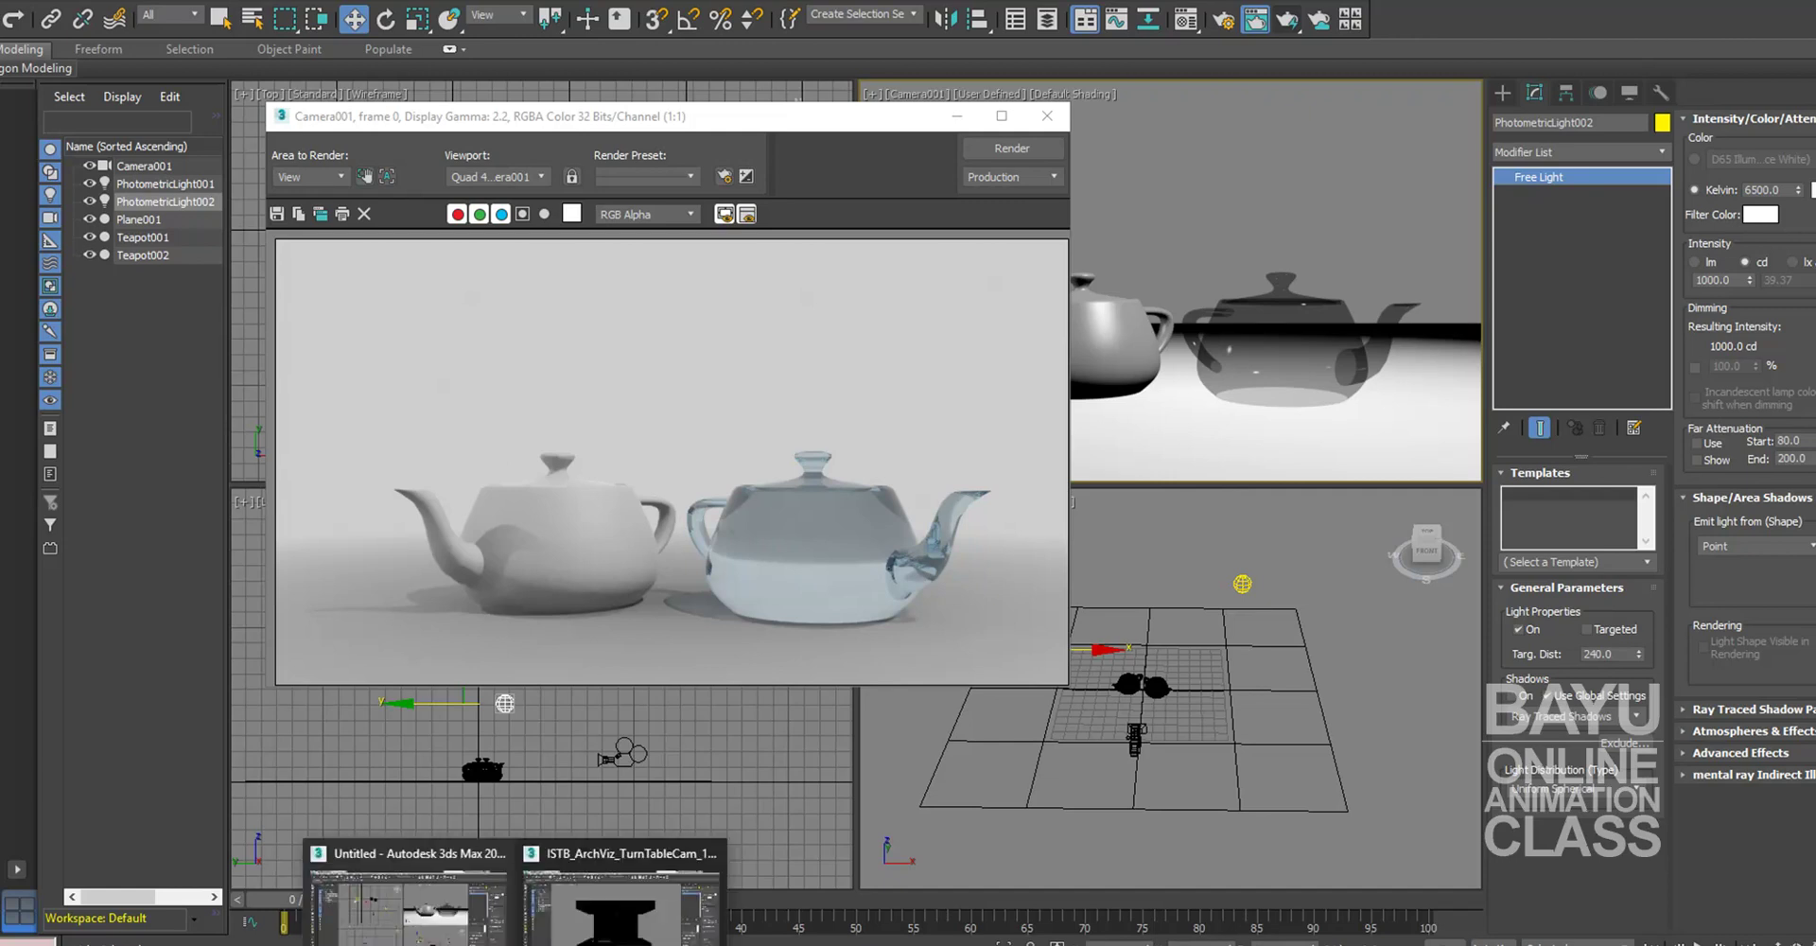
Step: Switch to the concrete house scene, minimize its render and open Environment and Effects to check the background colour
left_click(622, 898)
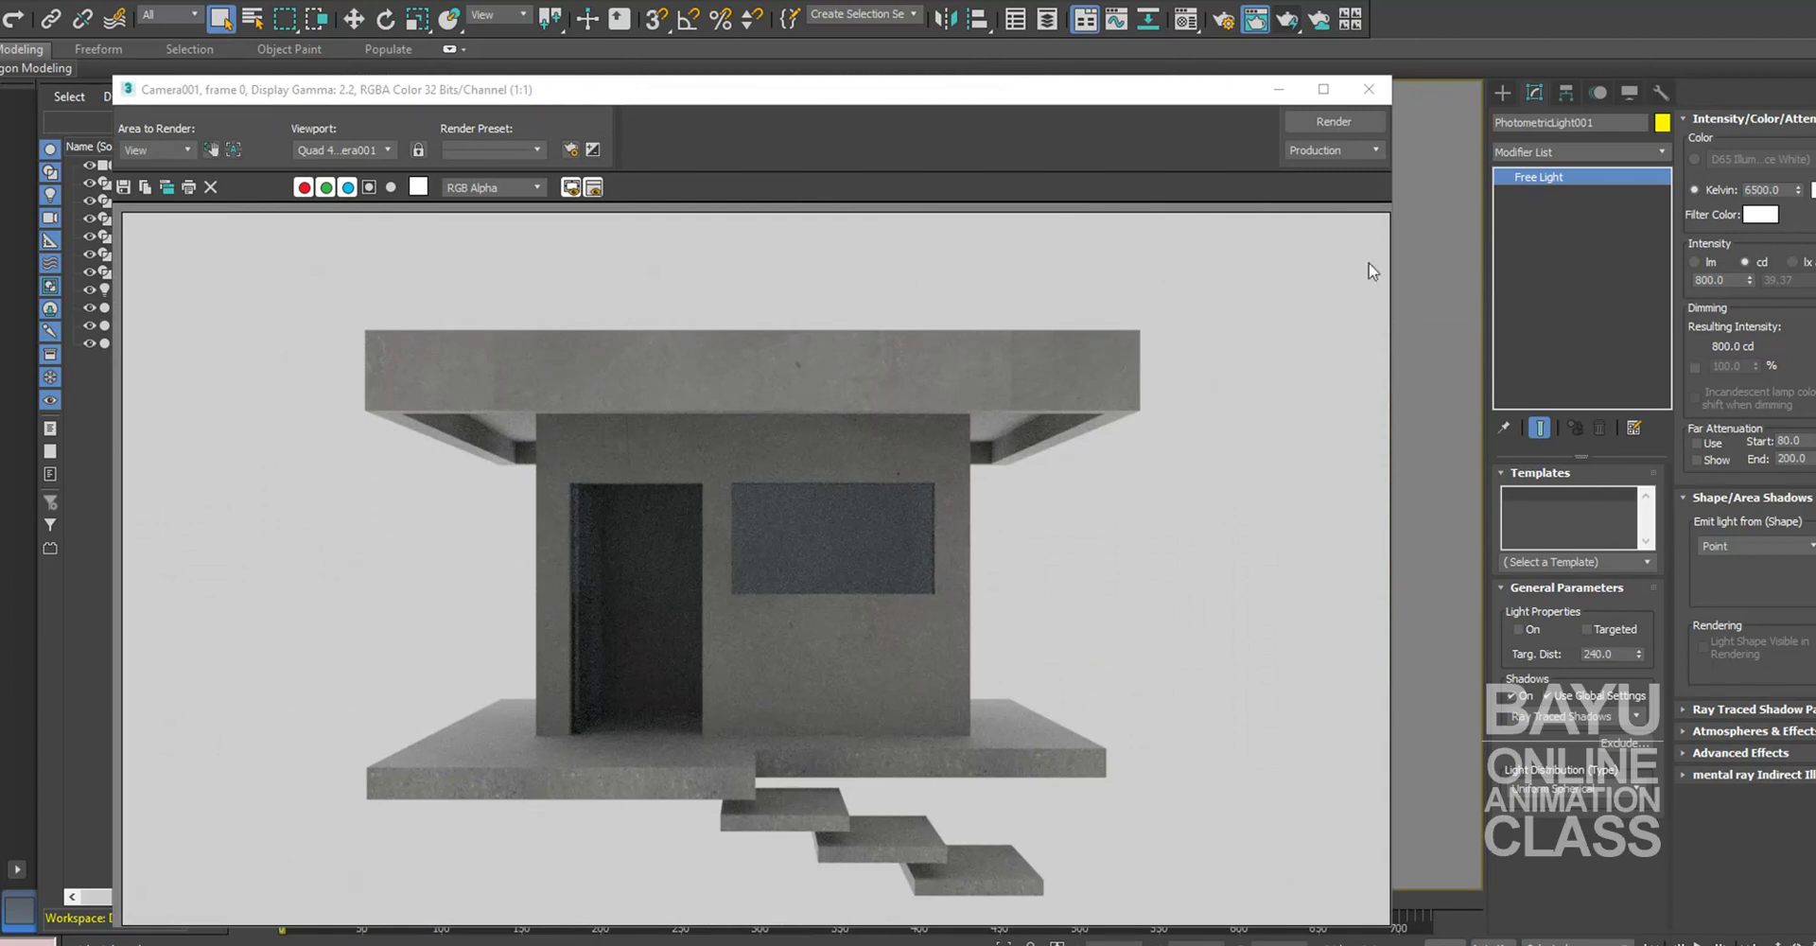
left_click(1280, 94)
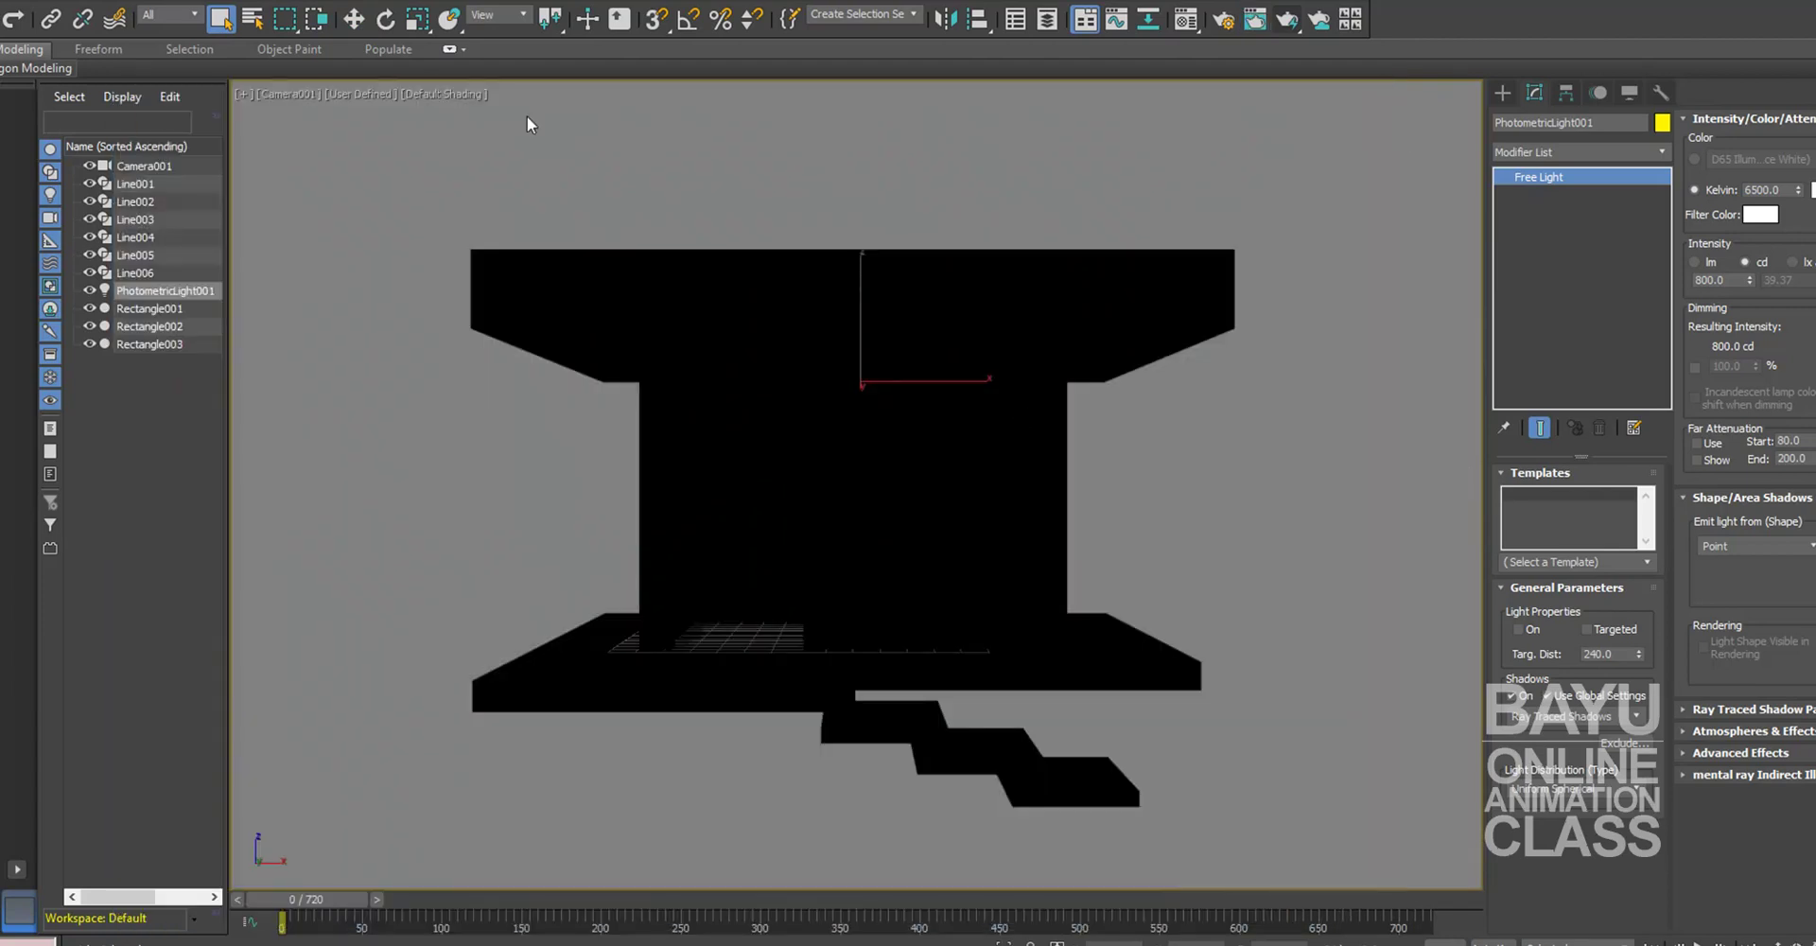
left_click(546, 2)
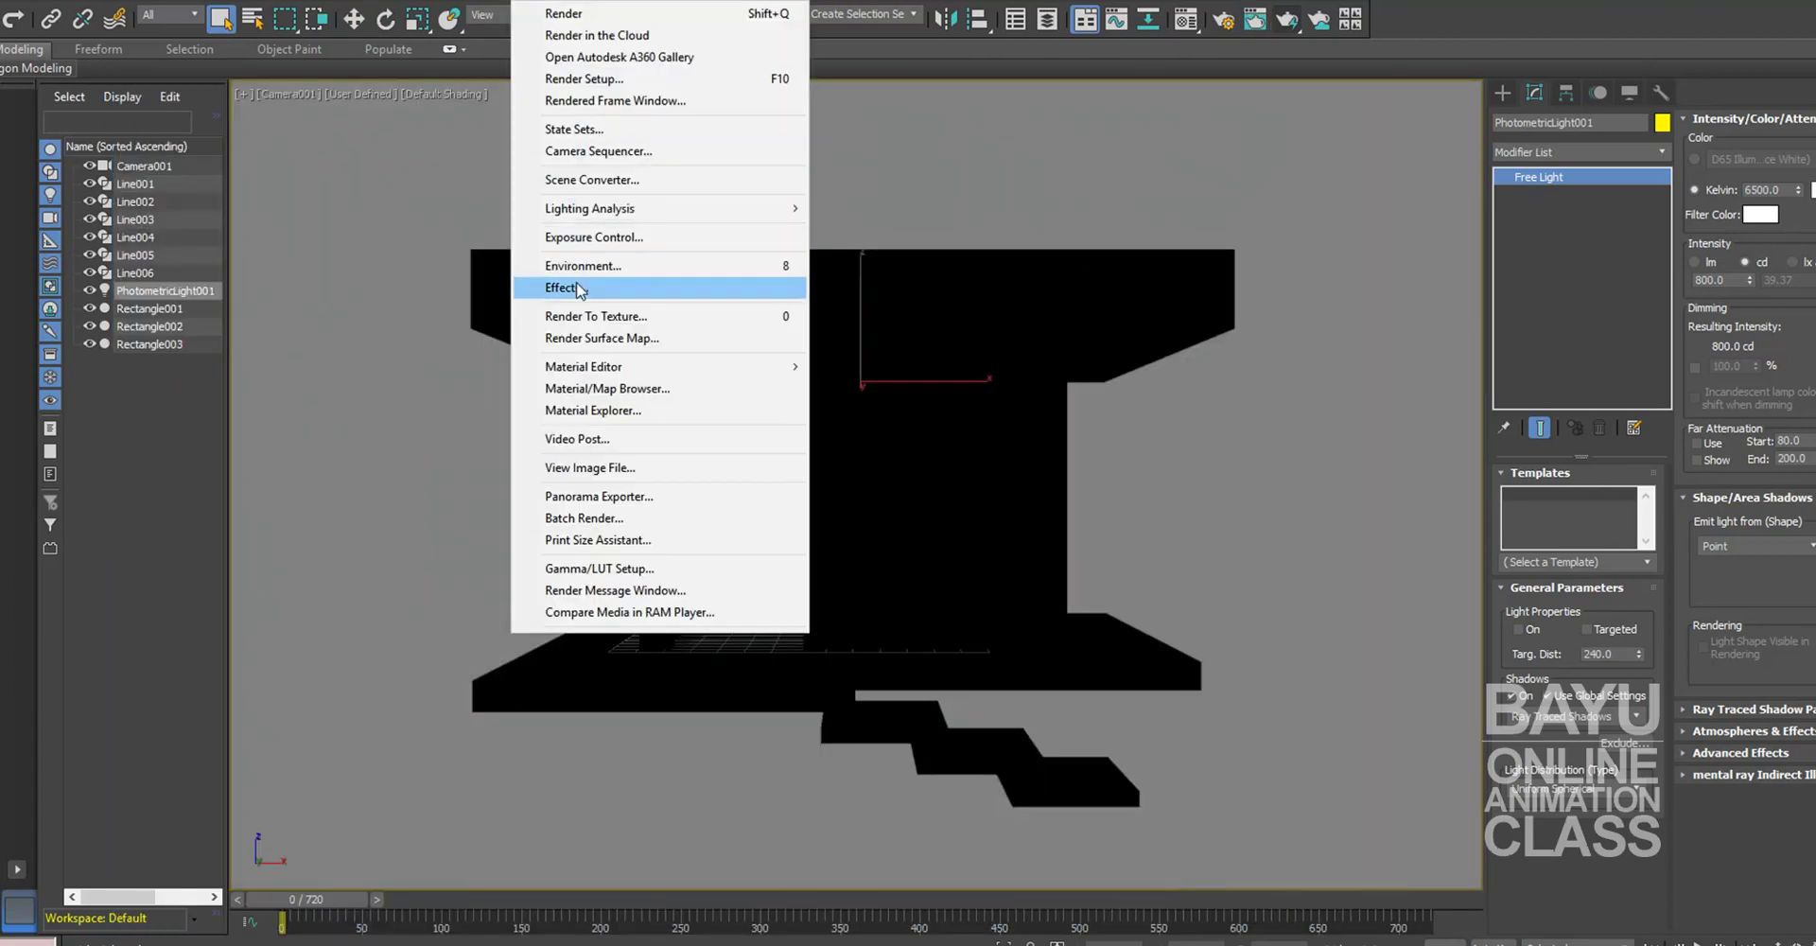
left_click(580, 266)
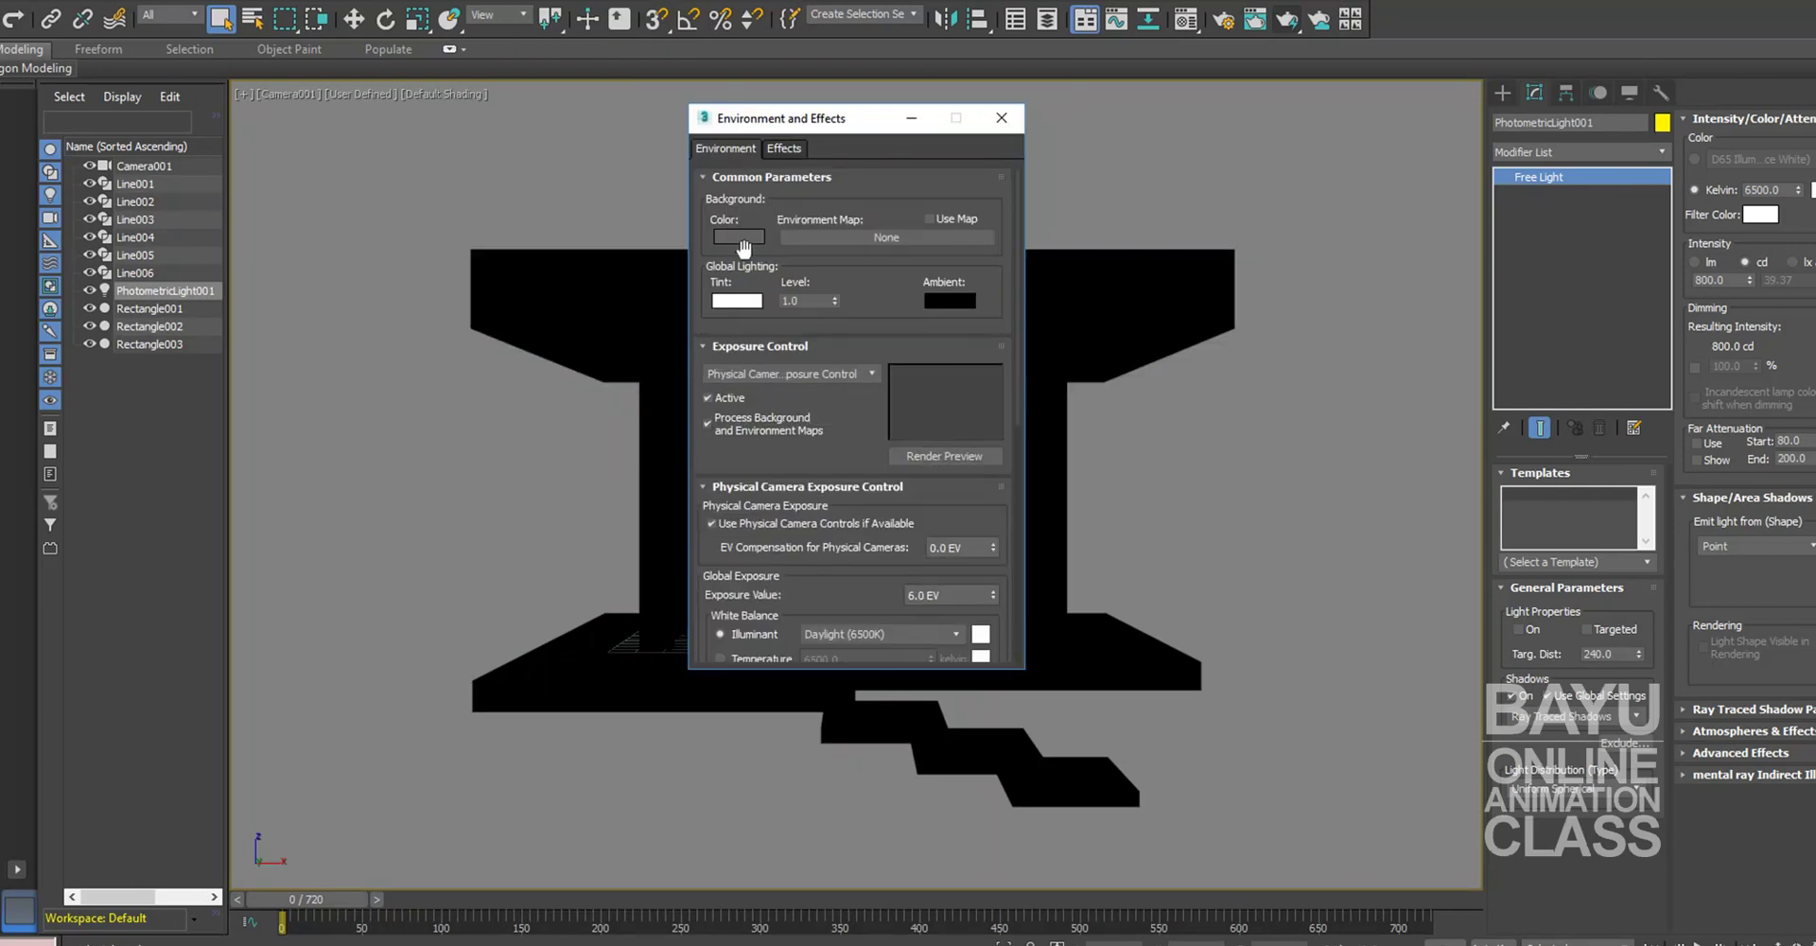
left_click(742, 237)
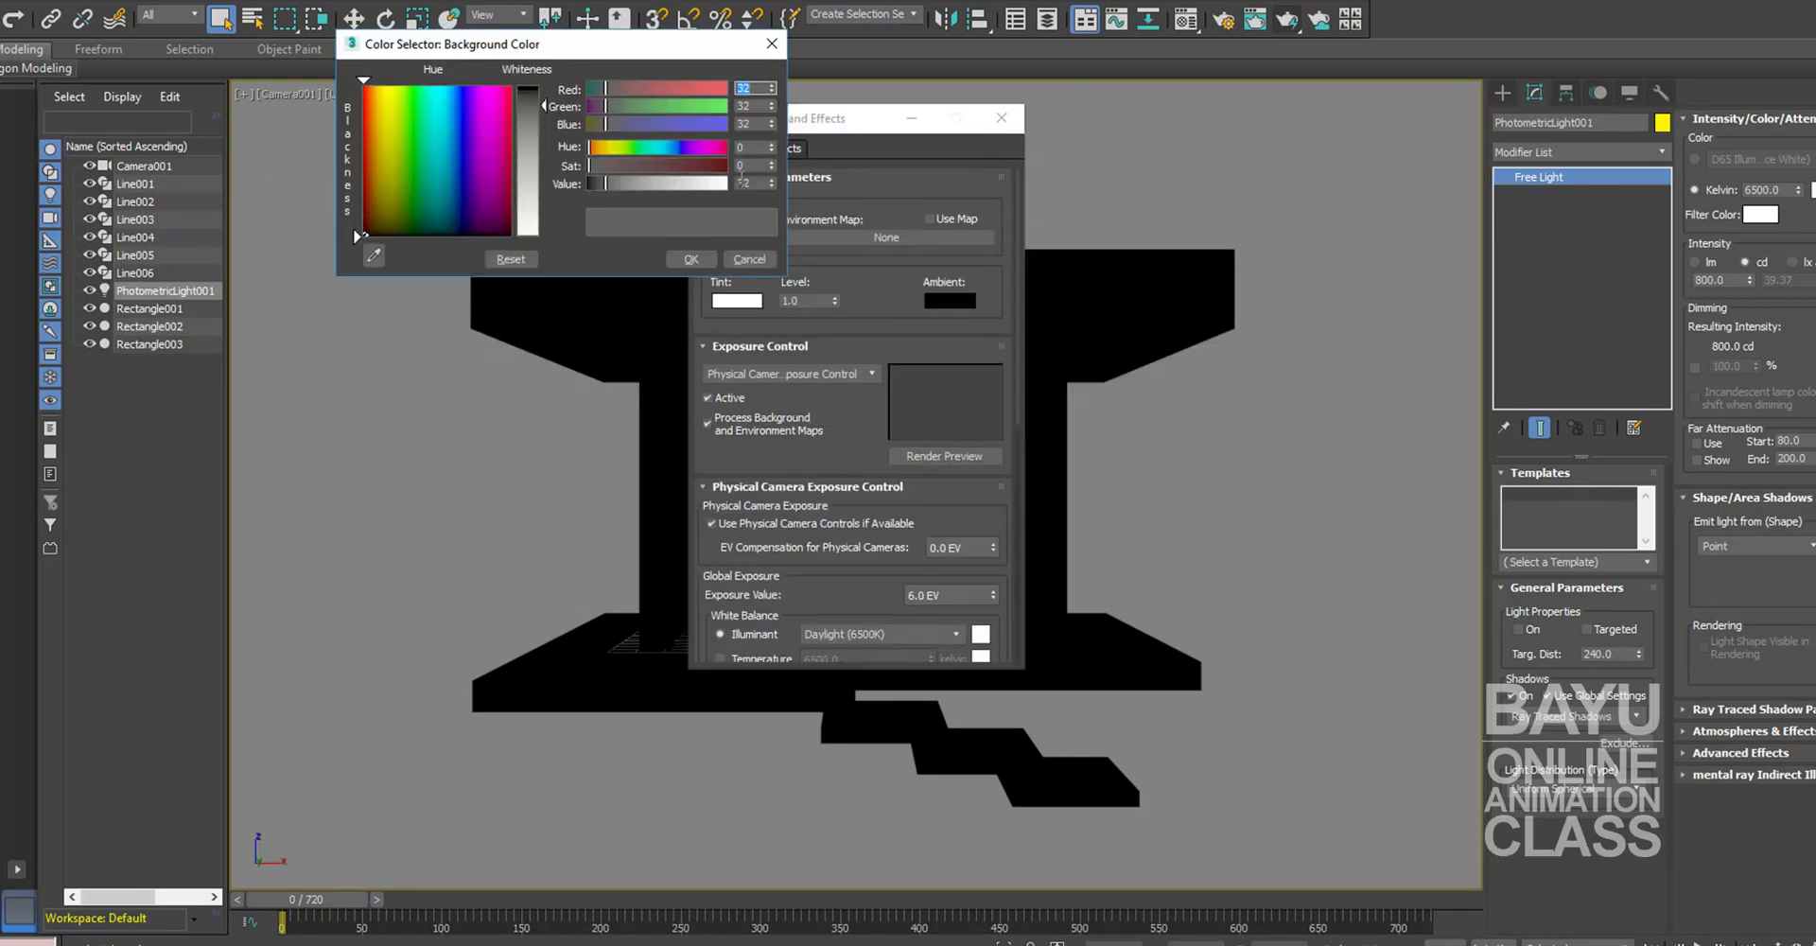
left_click(772, 44)
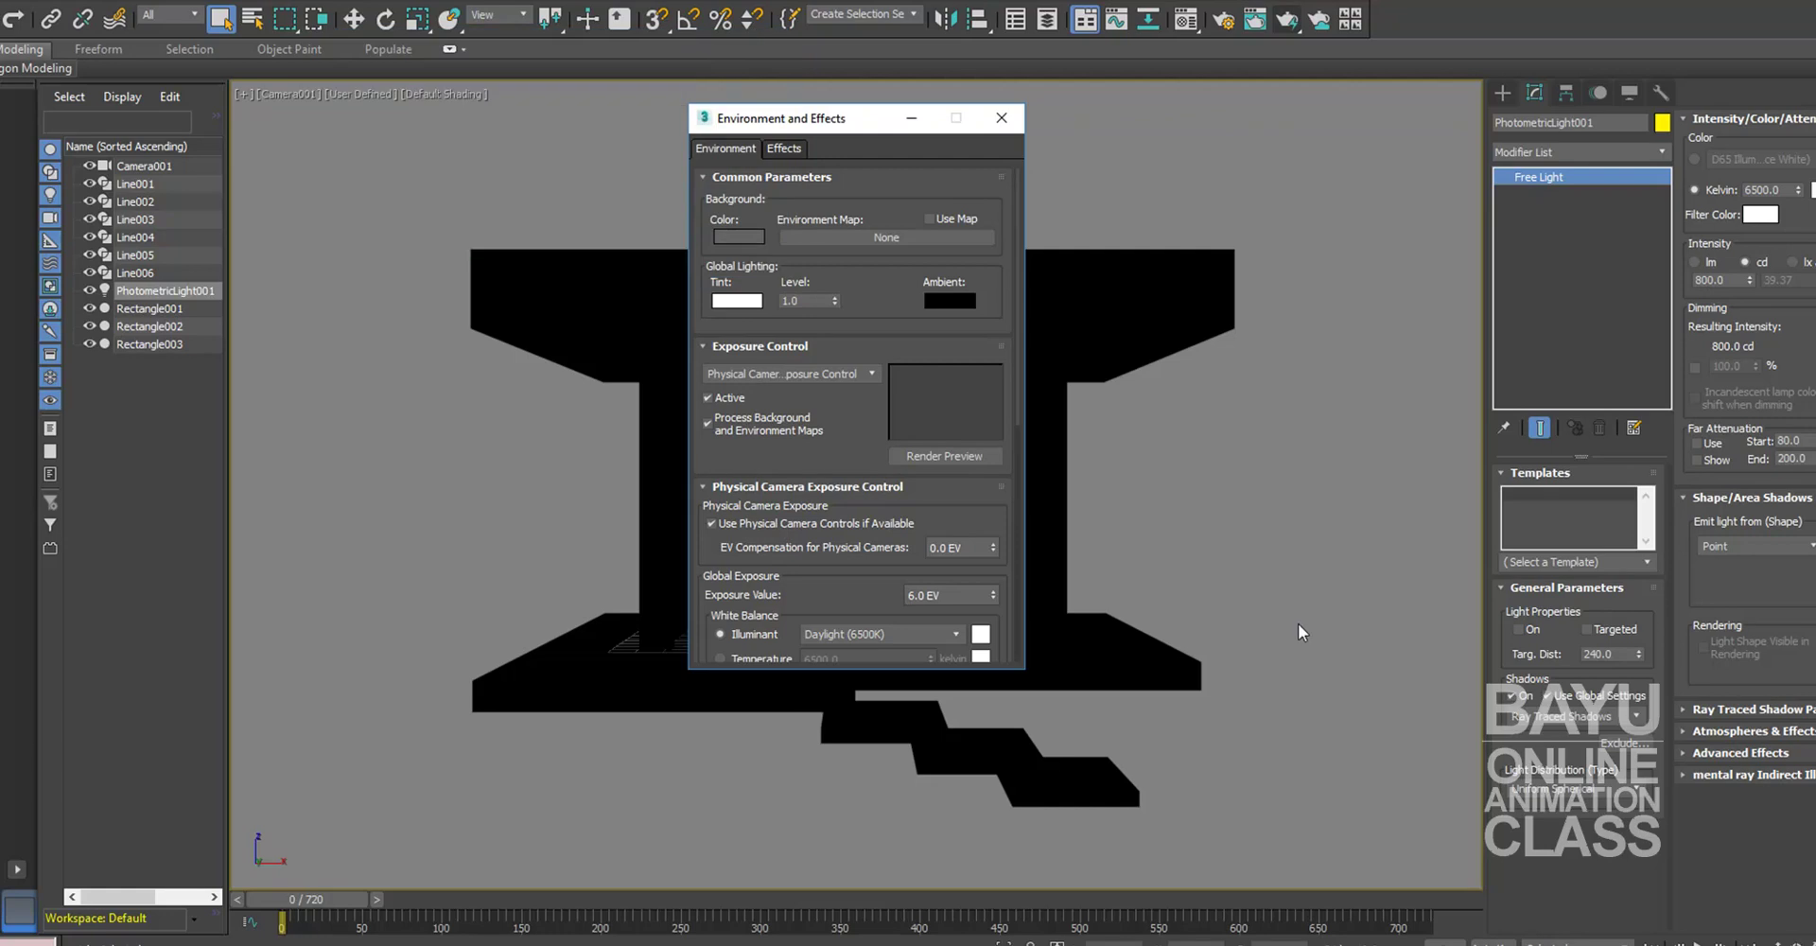
Step: Close Environment and Effects and choose the HDTV (video) output size preset in Render Setup
left_click(1001, 117)
key("F10")
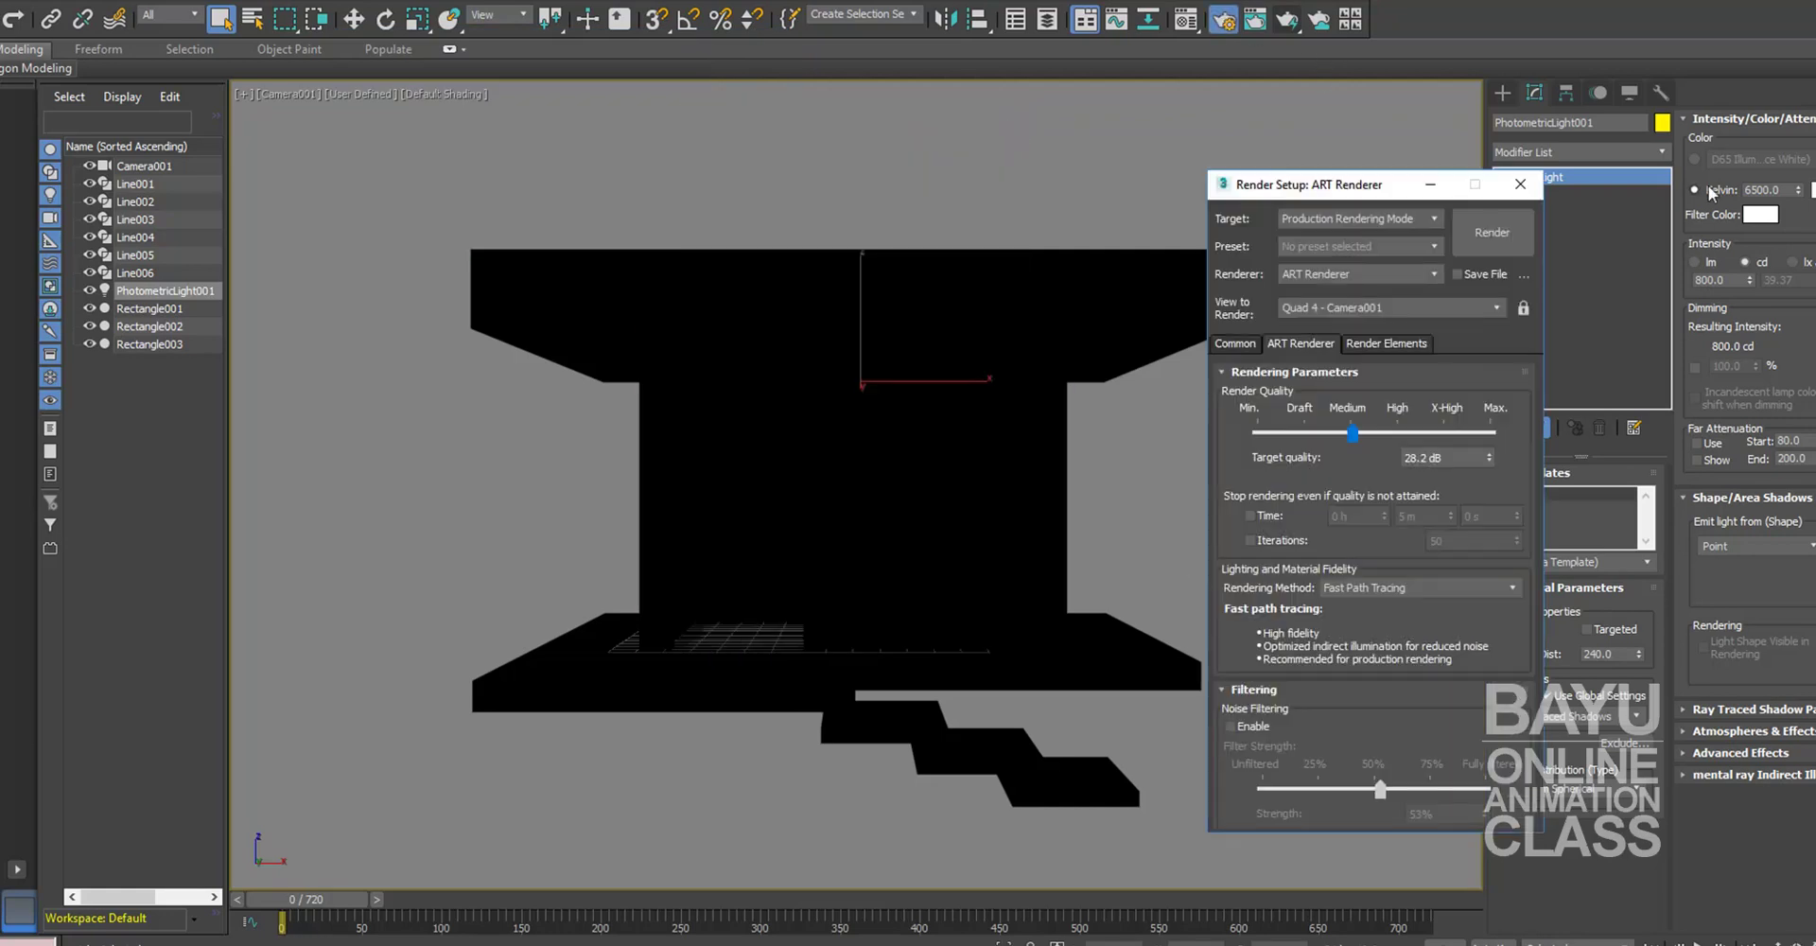
left_click_drag(1376, 189, 1419, 173)
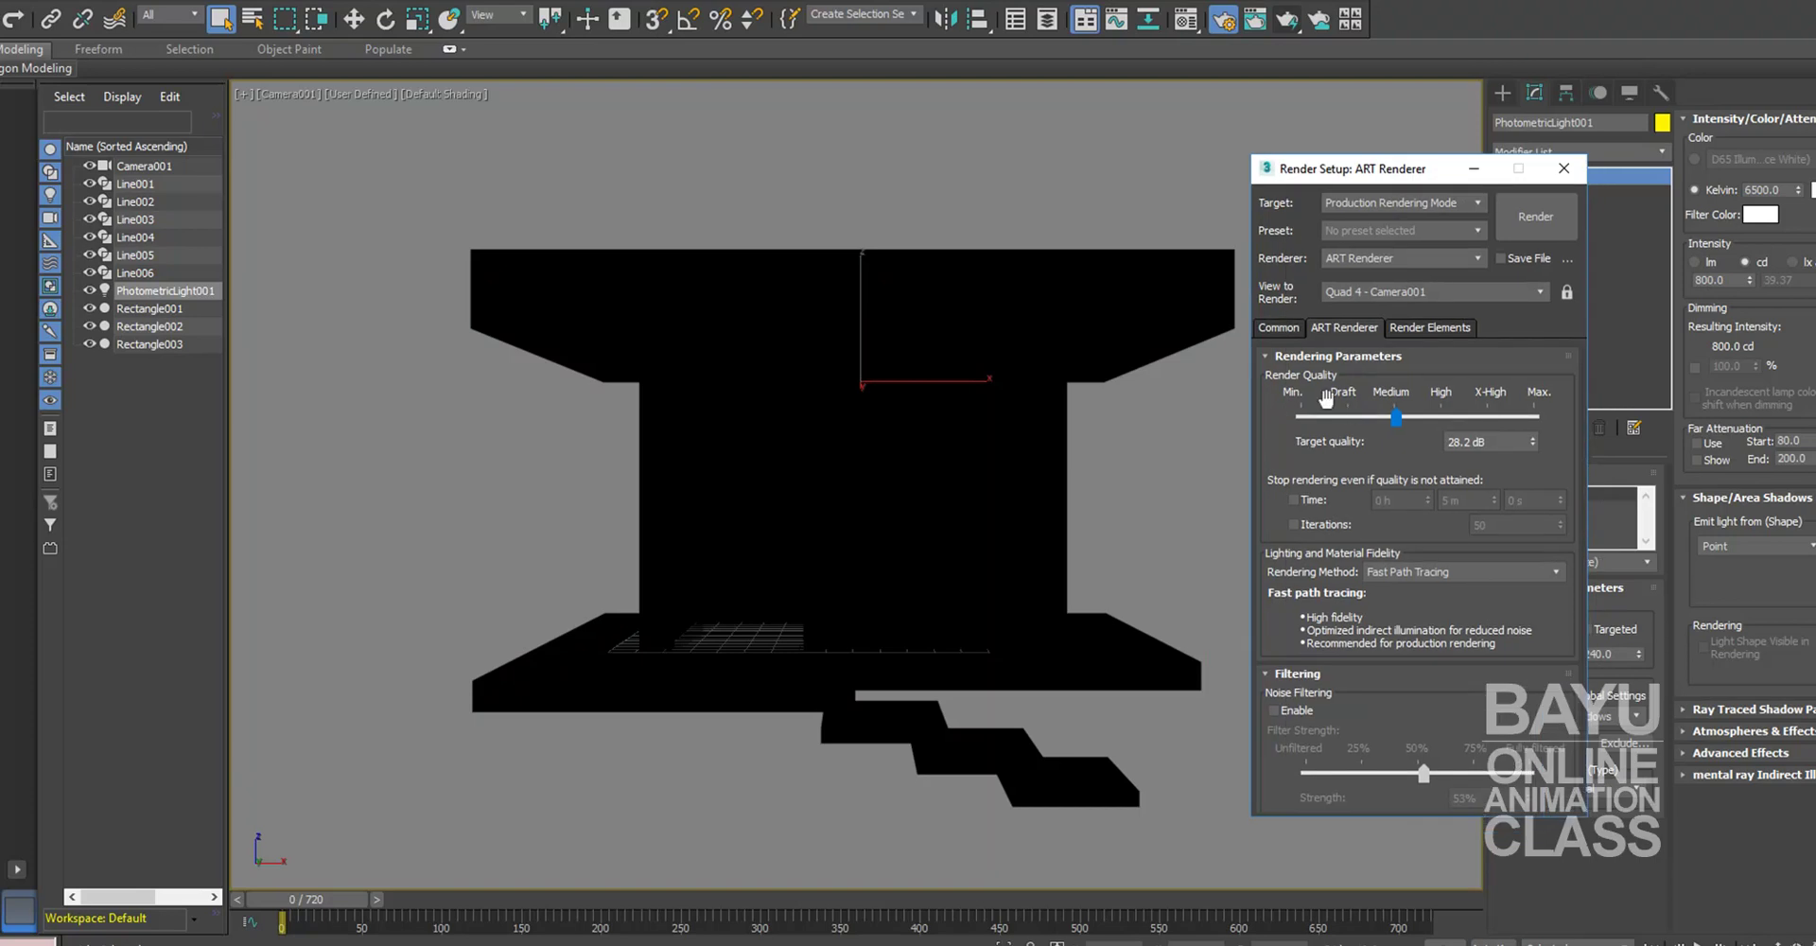
left_click(1277, 327)
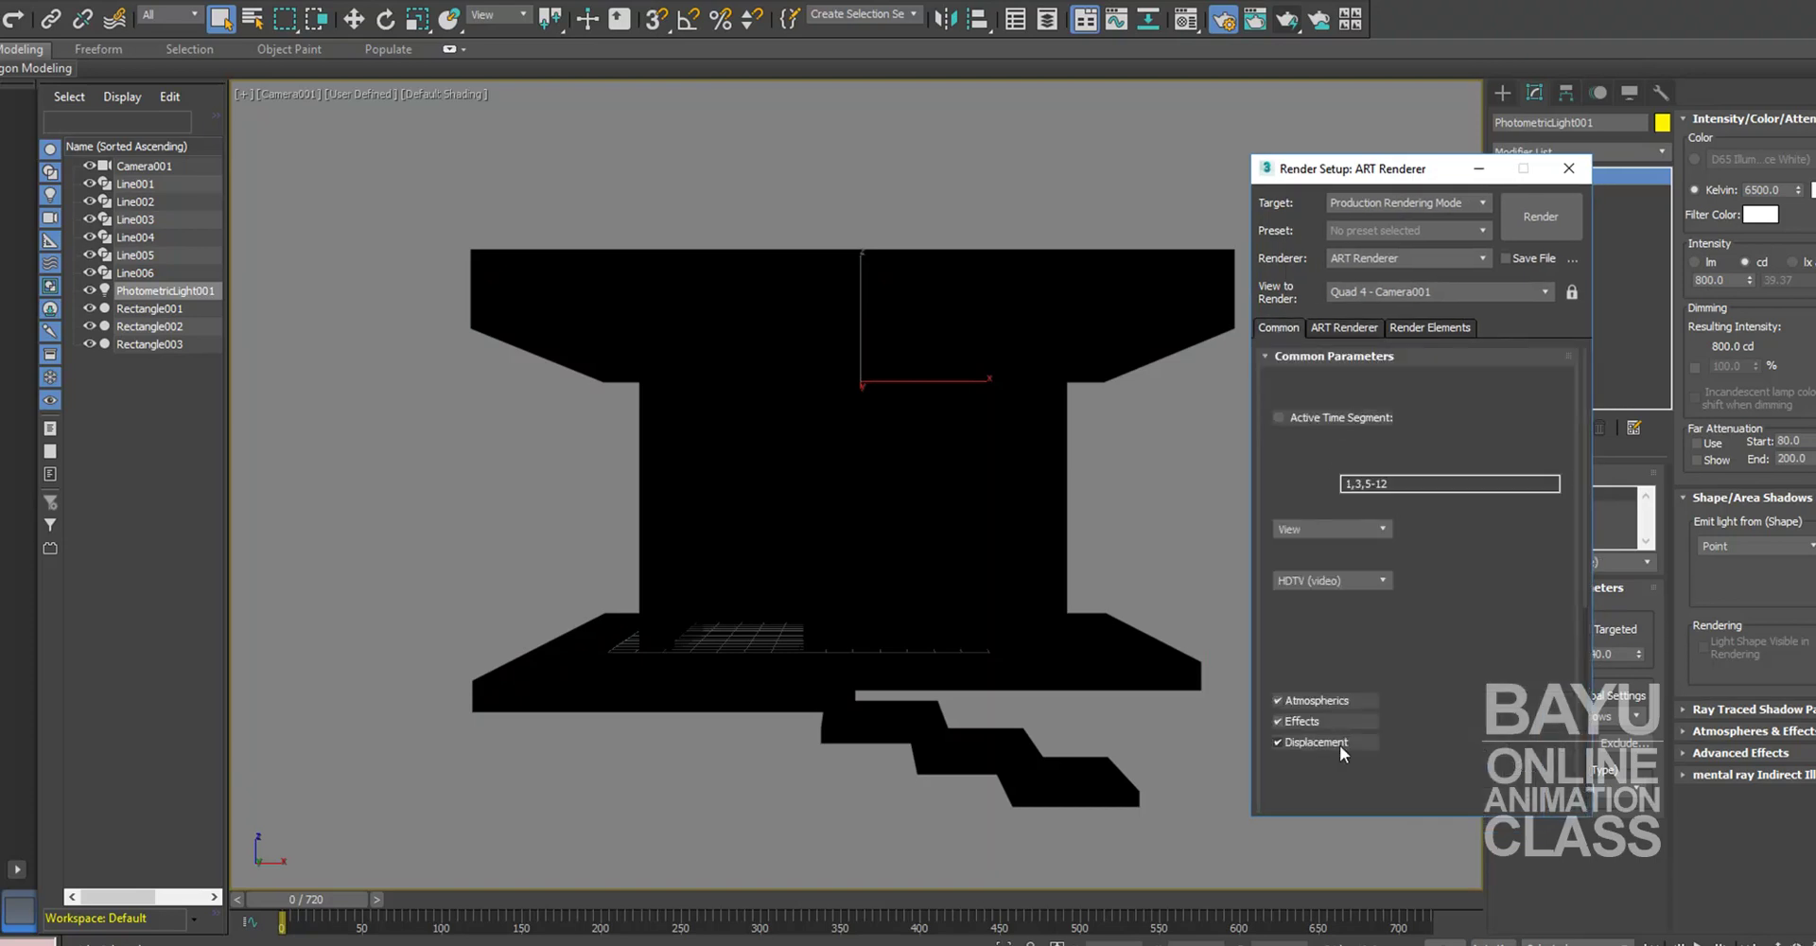
left_click(1376, 581)
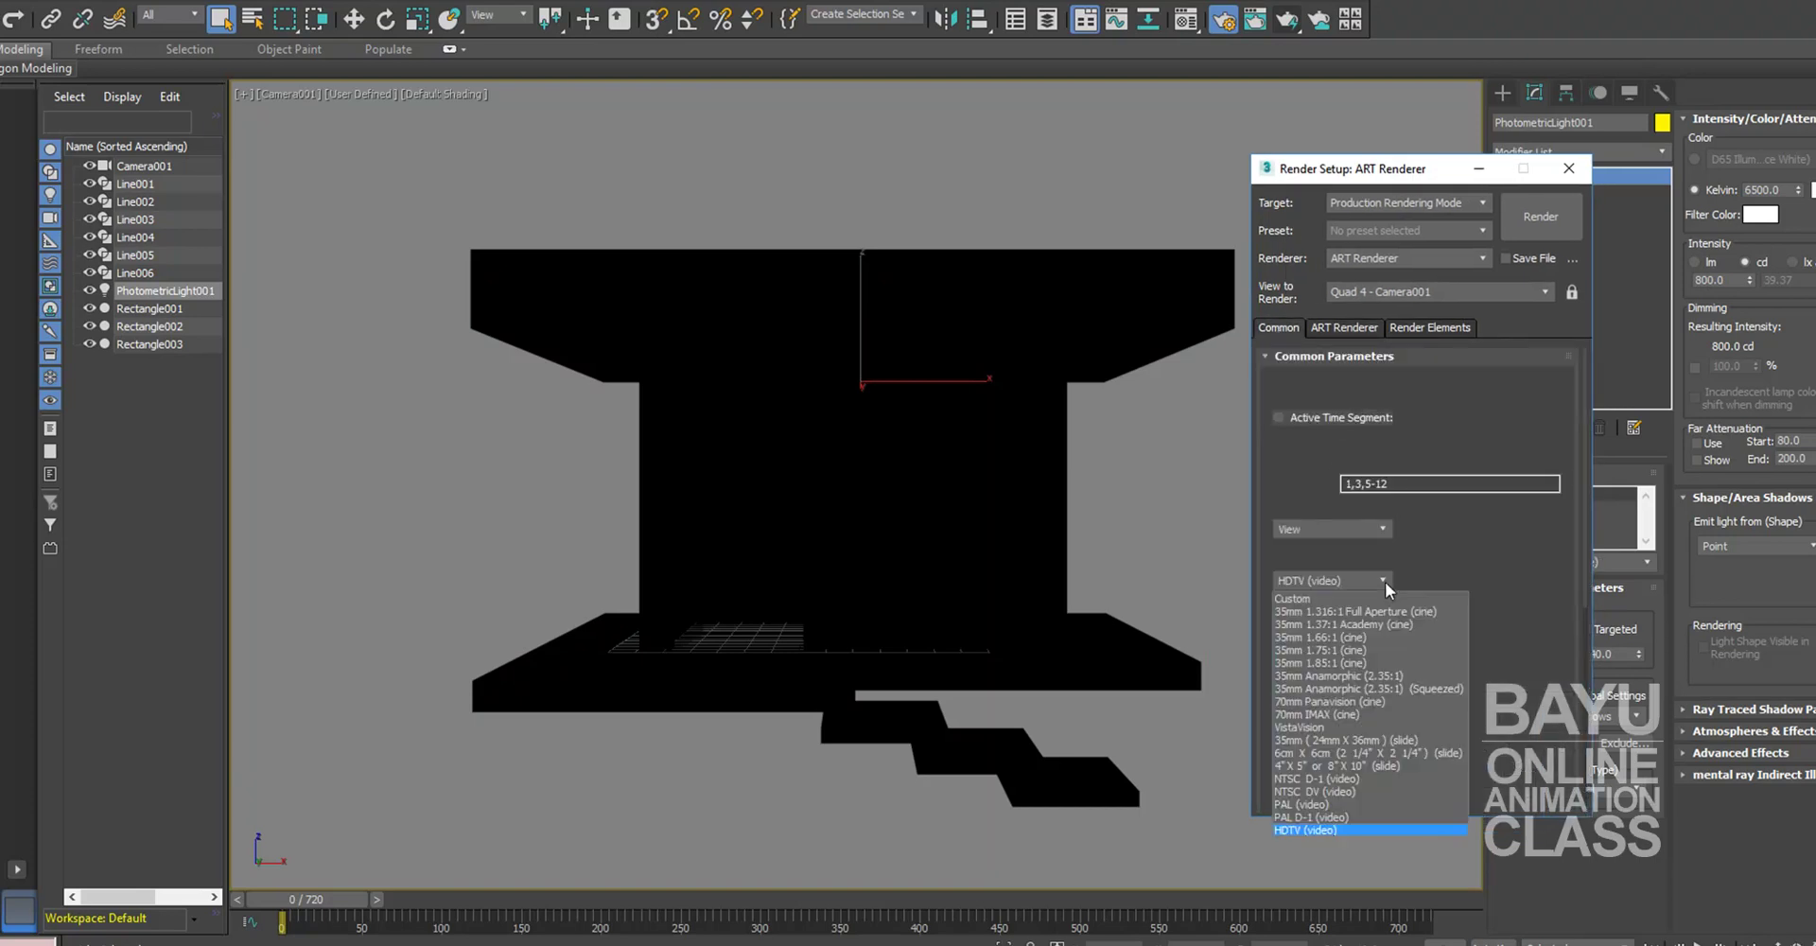
left_click(1319, 825)
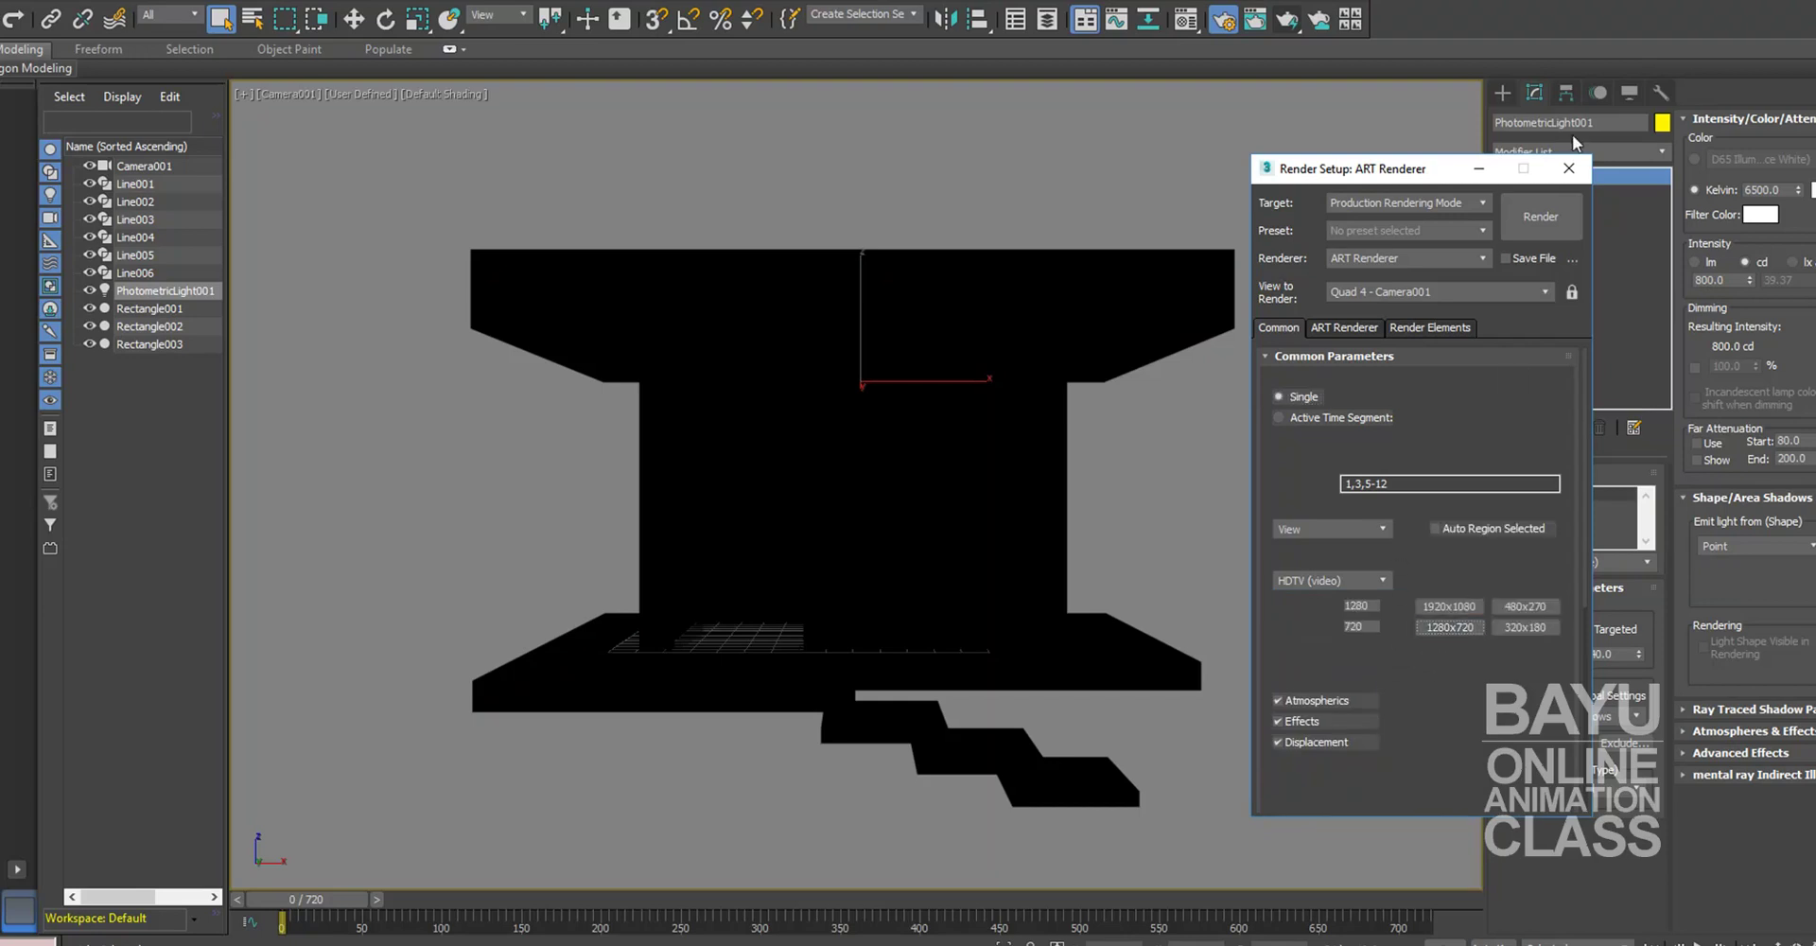
left_click(1568, 169)
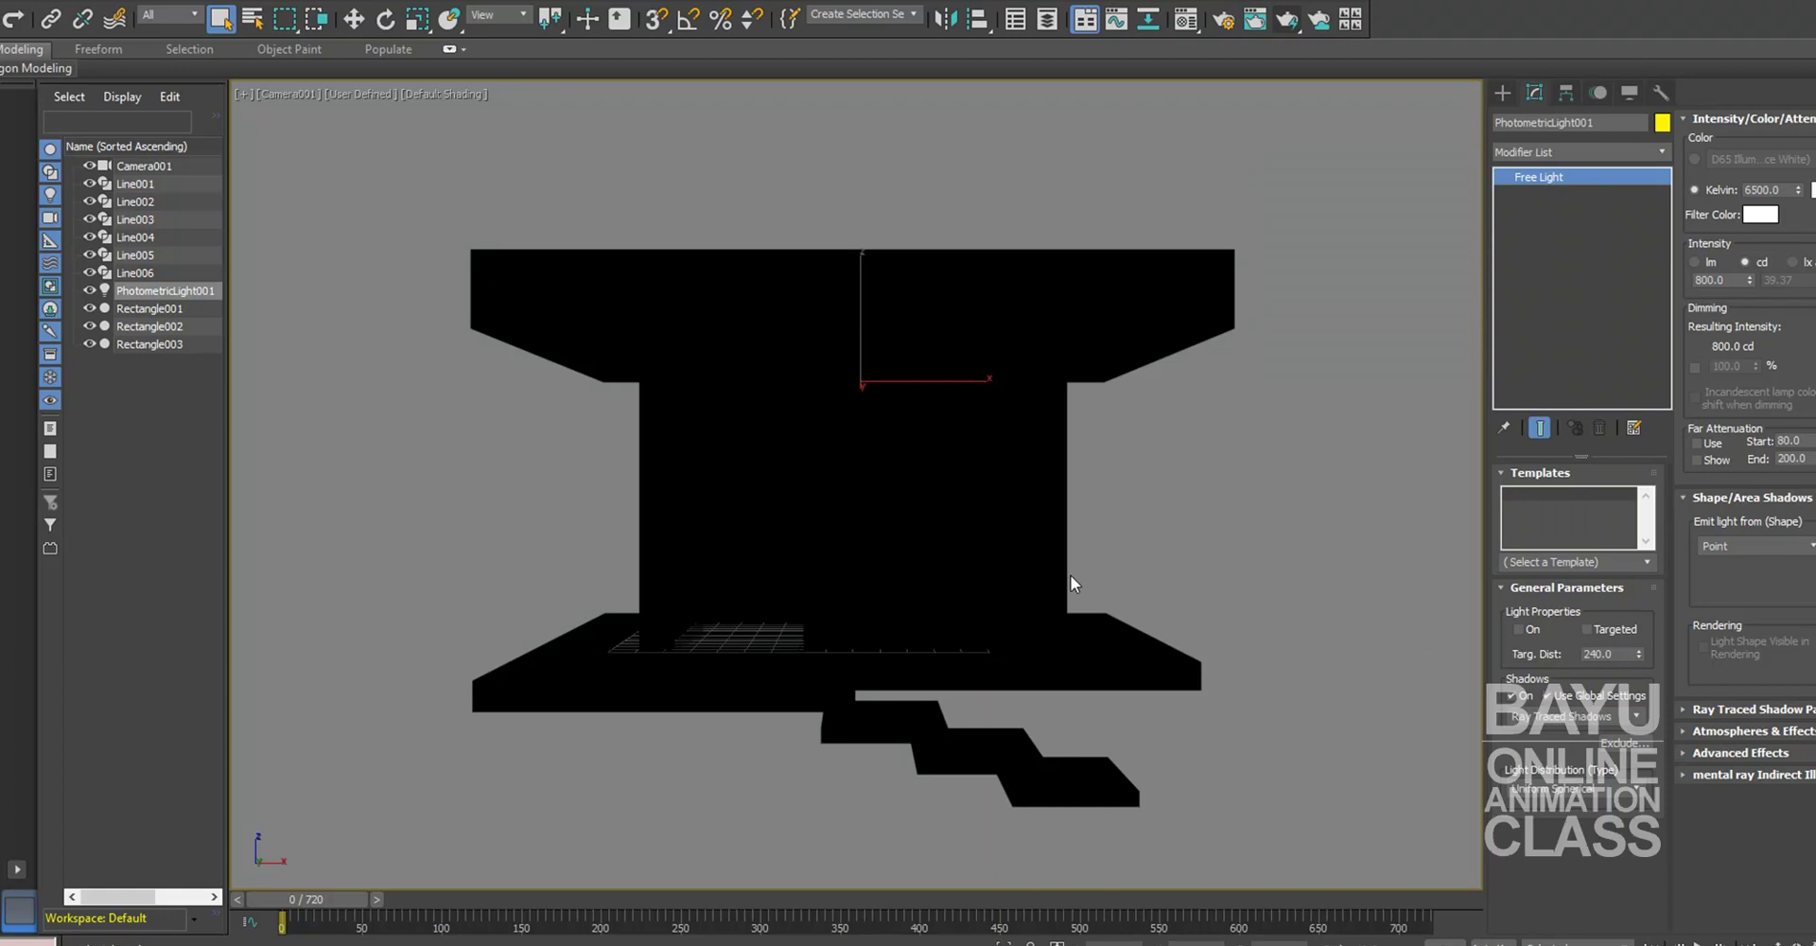
Step: Enable ART Renderer noise filtering with Filter Strength at 100%
left_click(1223, 19)
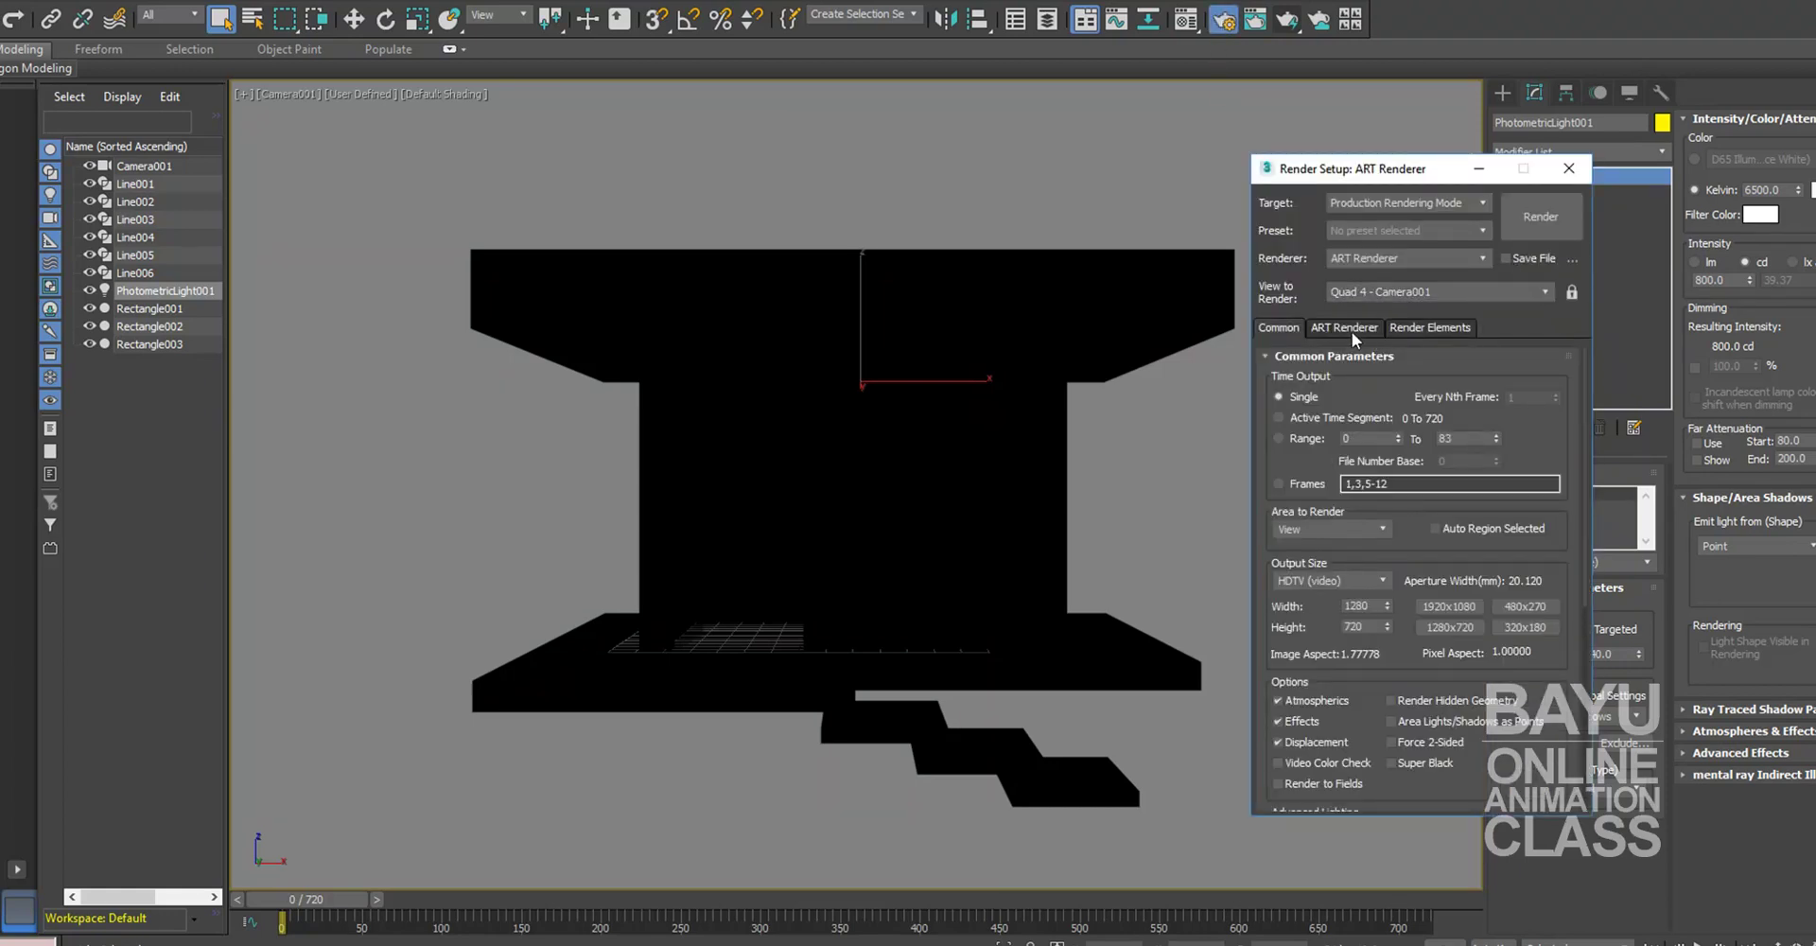
left_click(1353, 329)
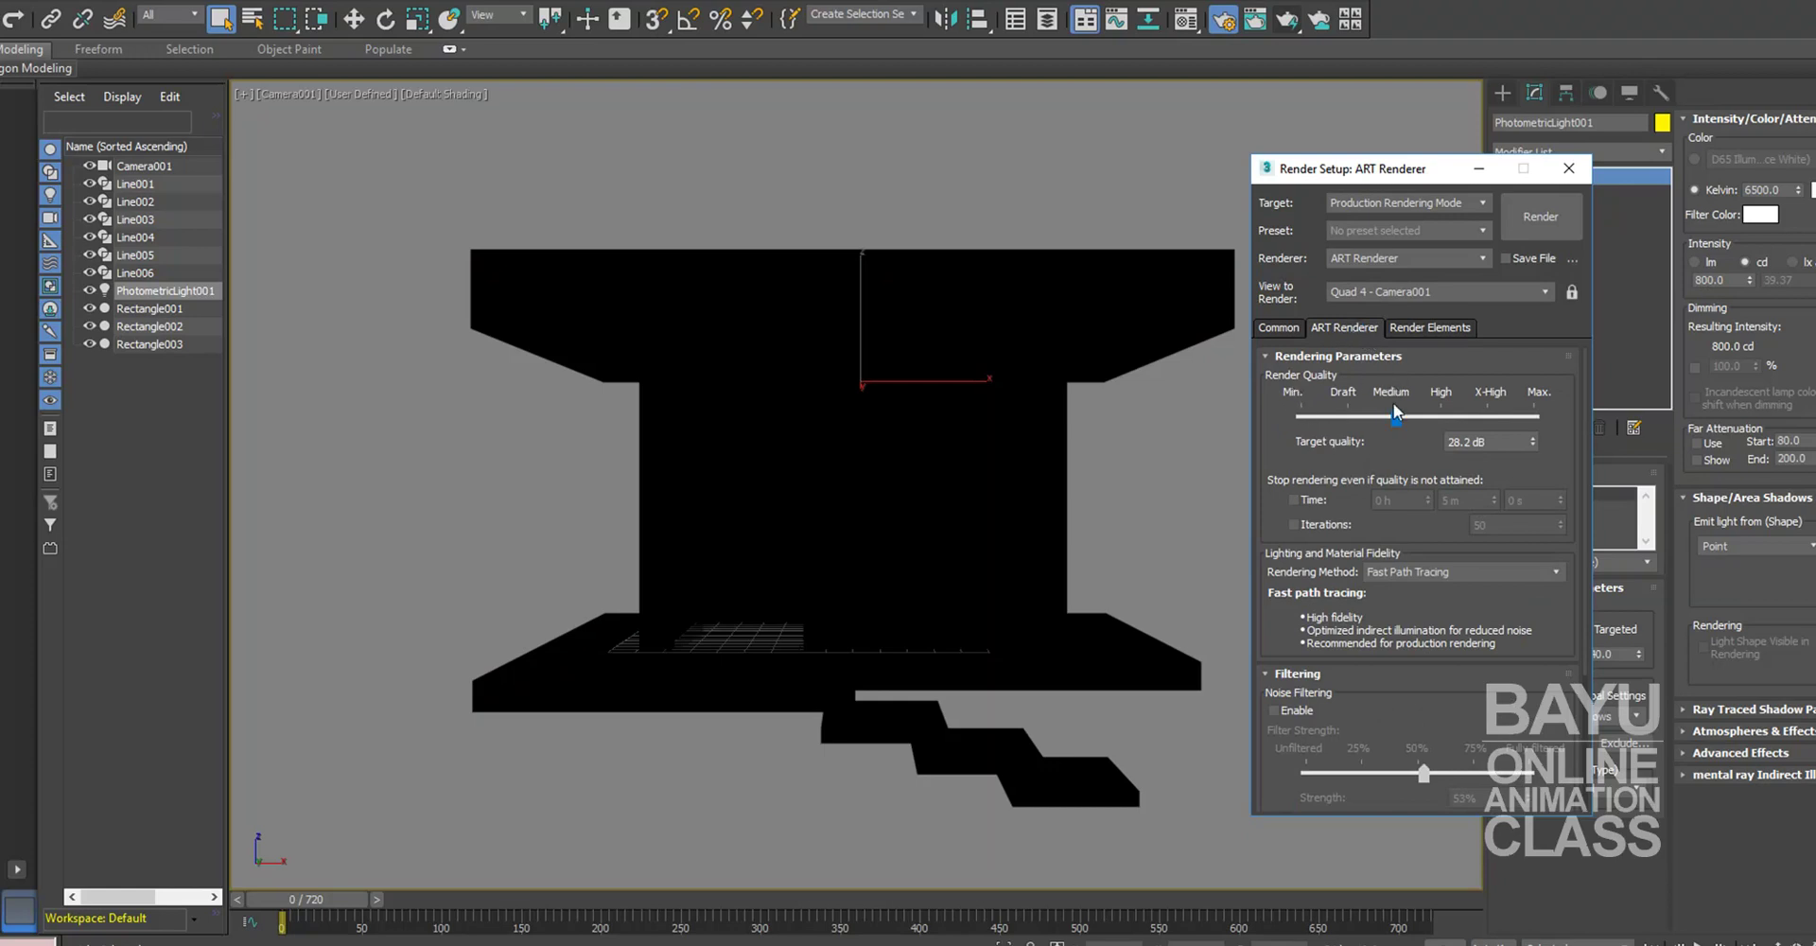
left_click(1274, 710)
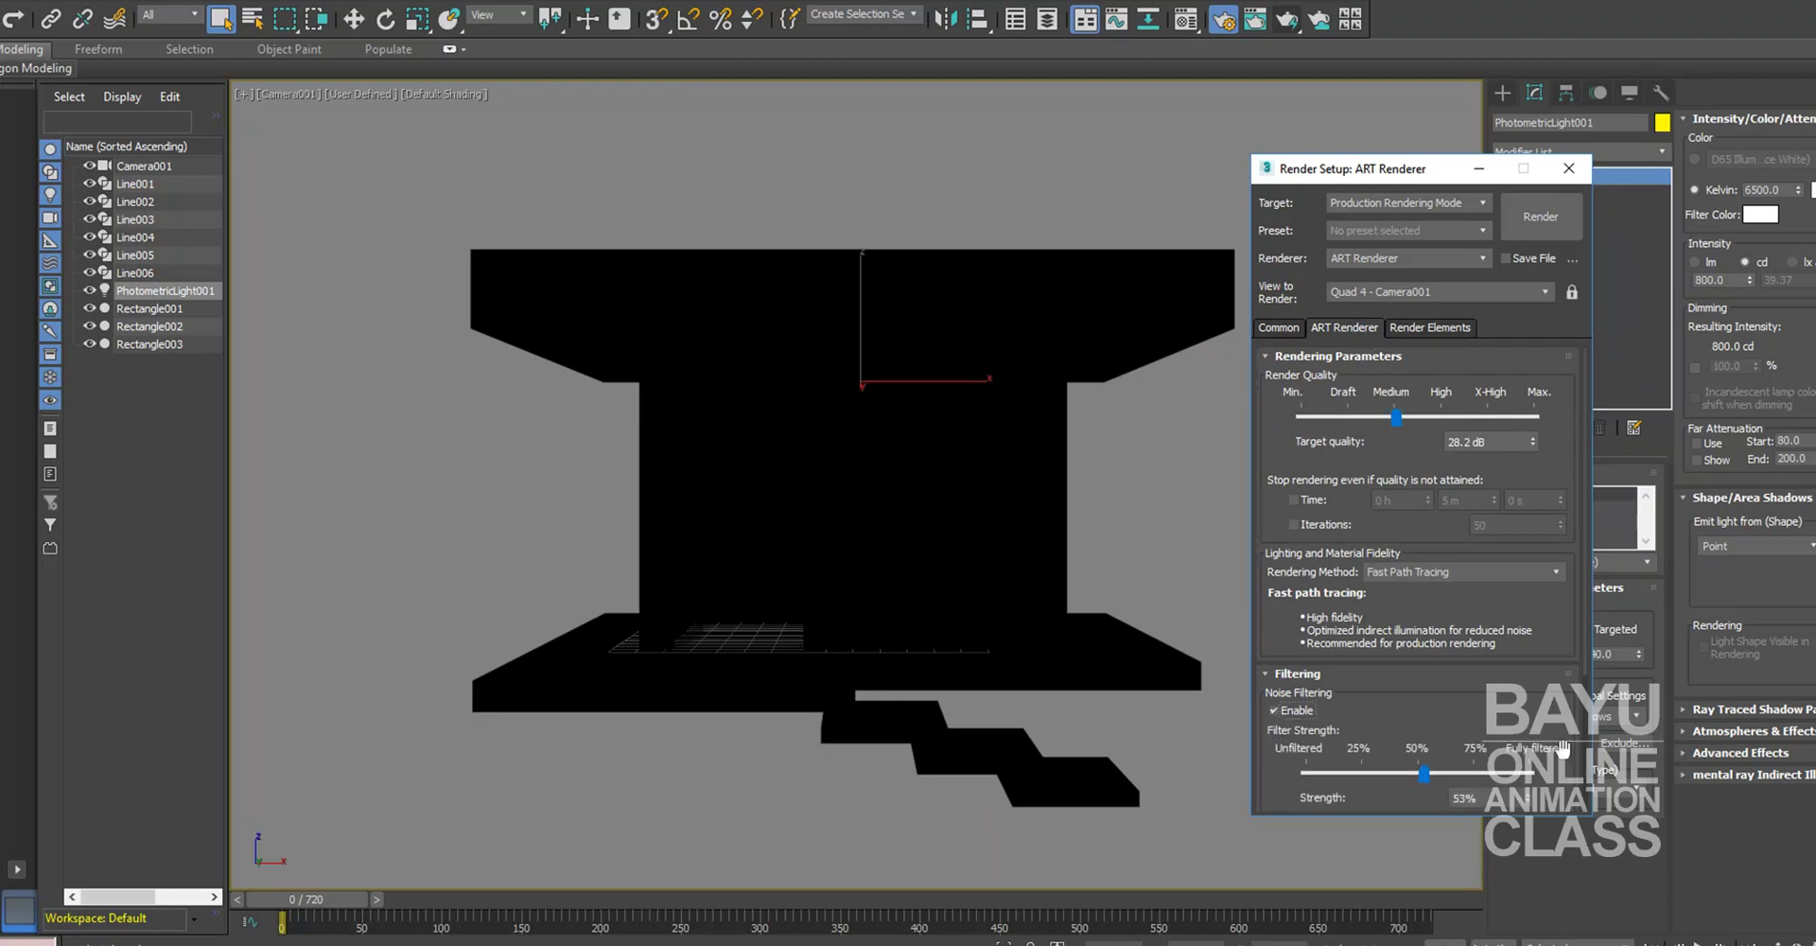
left_click_drag(1425, 770, 1533, 771)
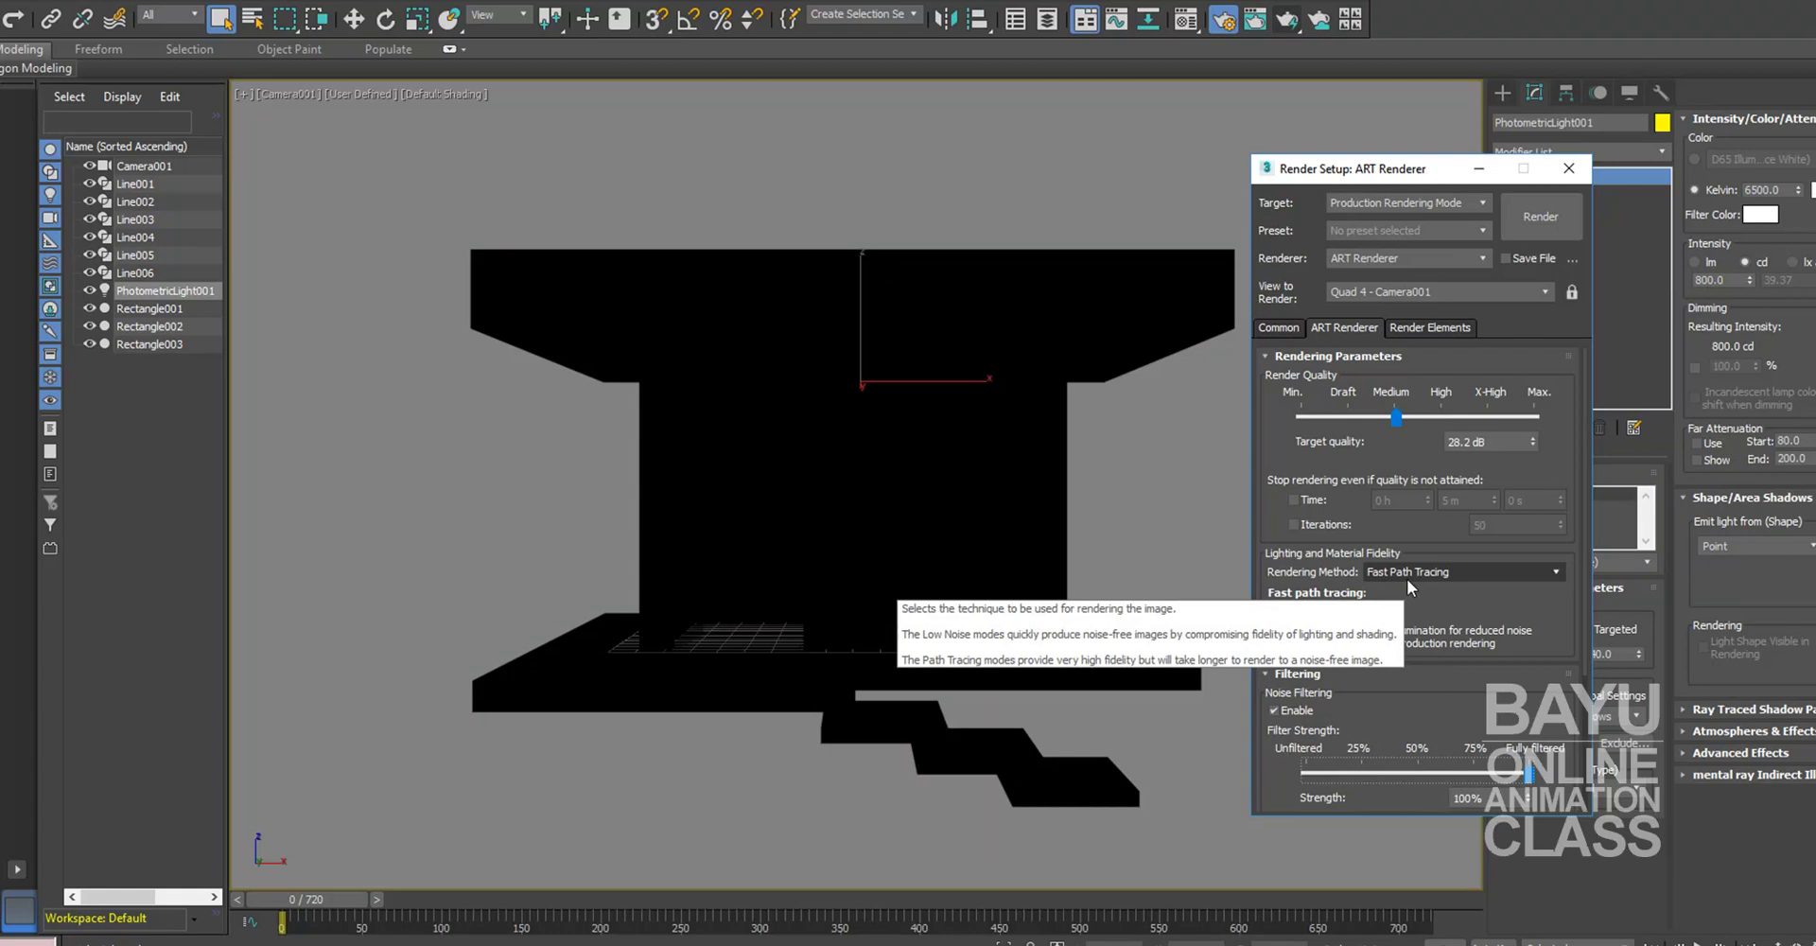
left_click(1582, 172)
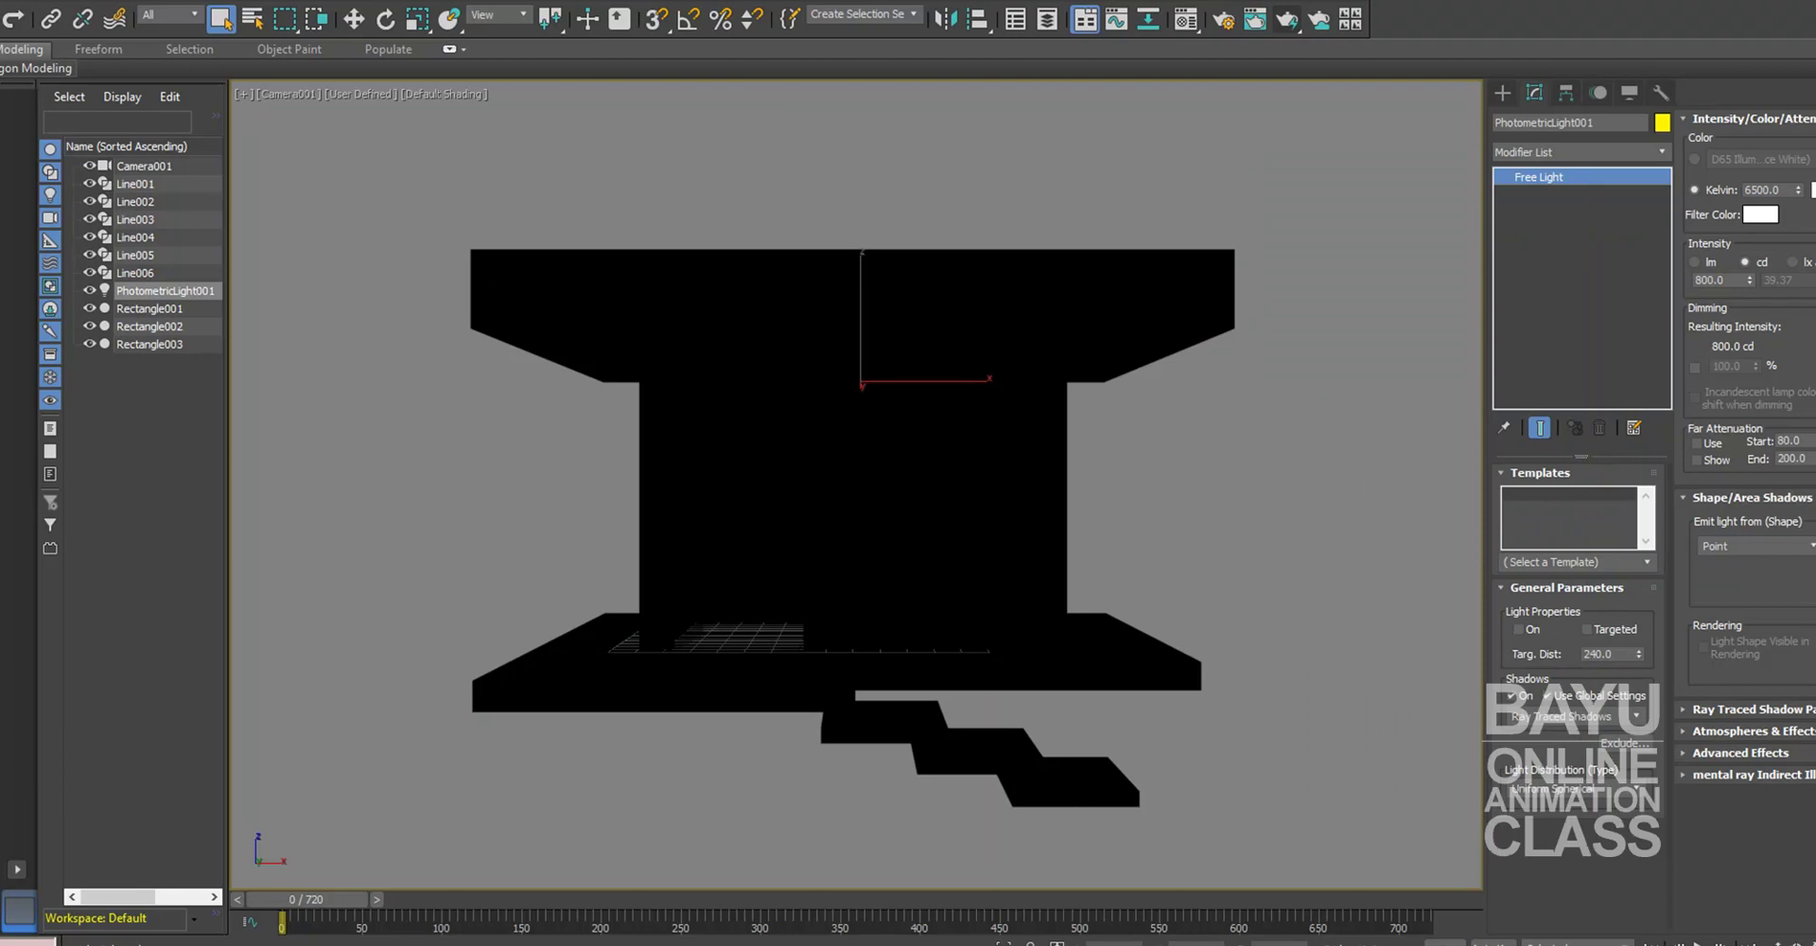
Step: Restore the four viewports and turn PhotometricLight001 on so Camera001 shows a lit interior
key("alt+w")
middle_click_drag(635, 433, 606, 327)
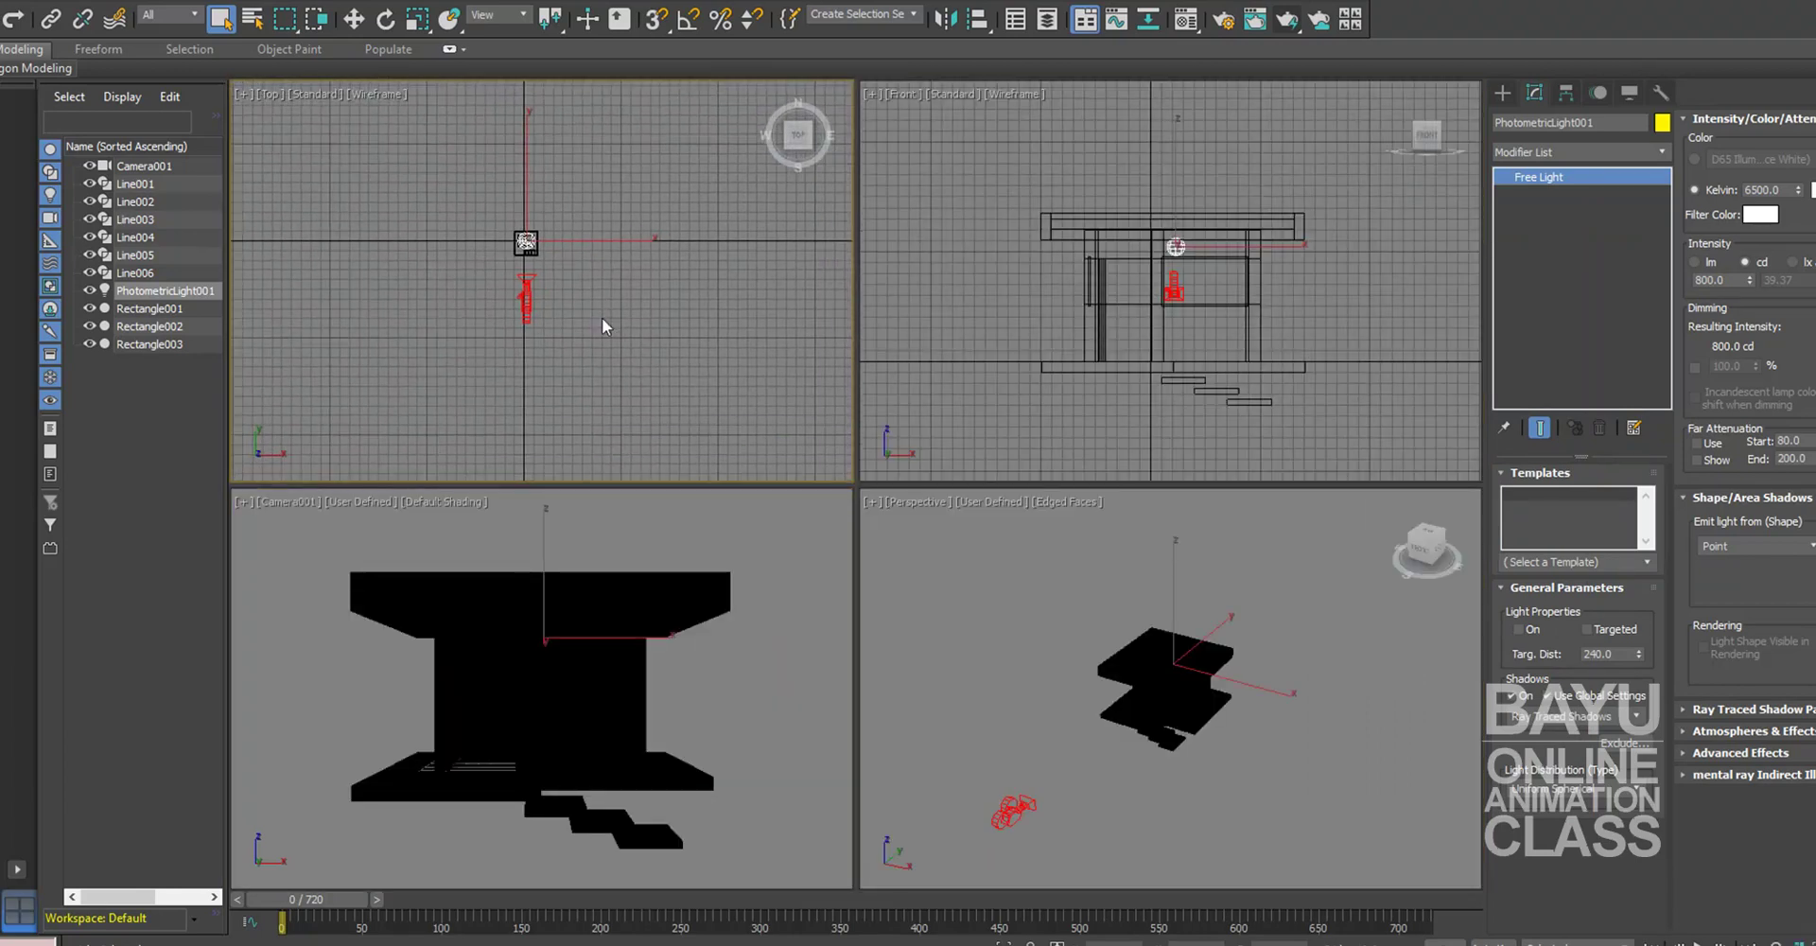
scroll(601, 316, "up", 1)
scroll(589, 305, "up", 1)
scroll(505, 250, "up", 2)
scroll(505, 250, "up", 1)
scroll(624, 293, "up", 1)
scroll(587, 322, "up", 1)
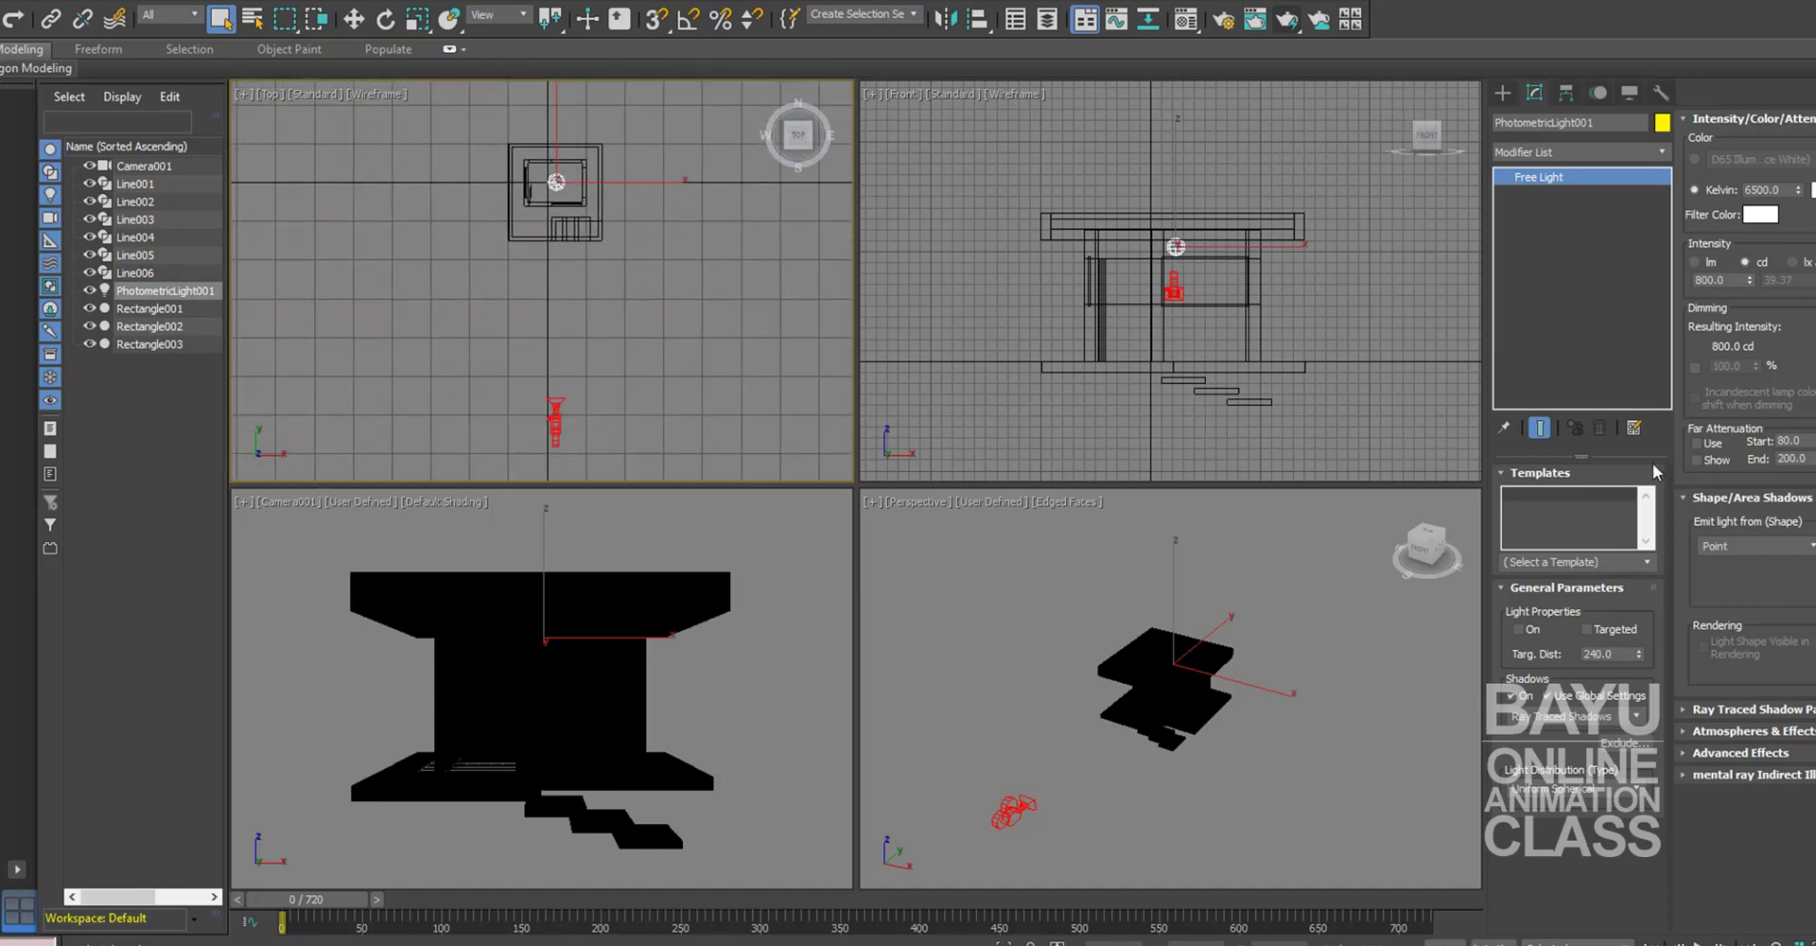
left_click(1518, 629)
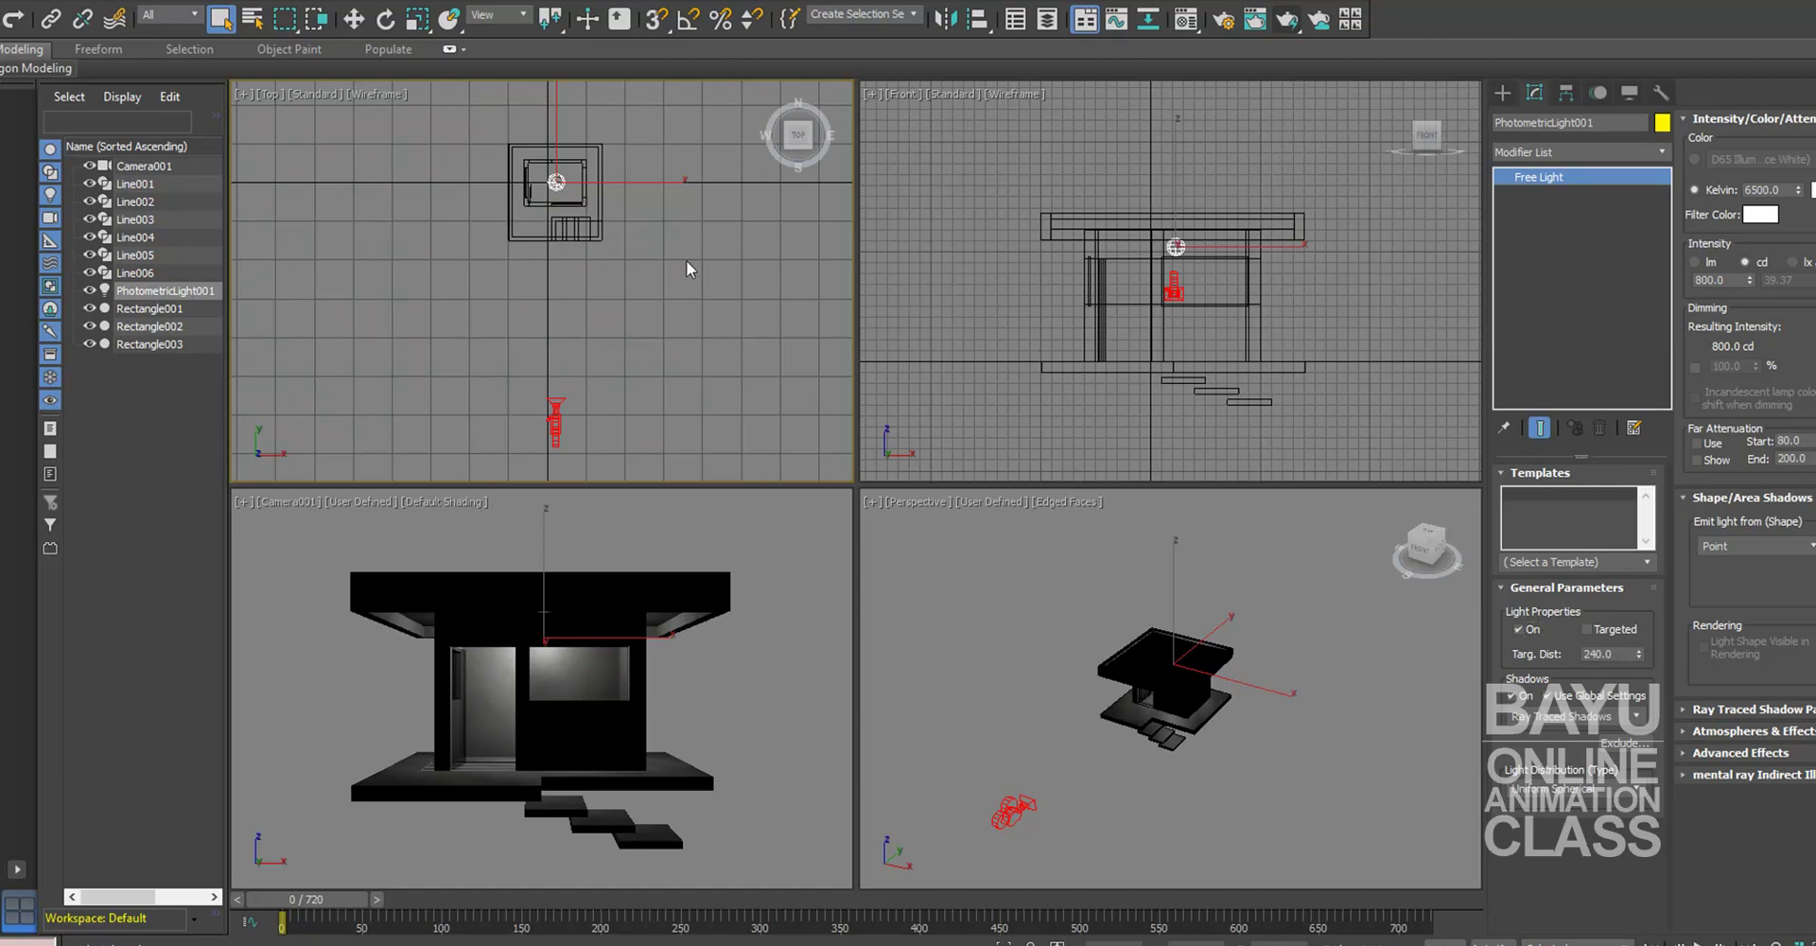
middle_click_drag(687, 268, 696, 273)
Step: Create a free photometric light right of the house and raise it in the Front view
left_click(1502, 93)
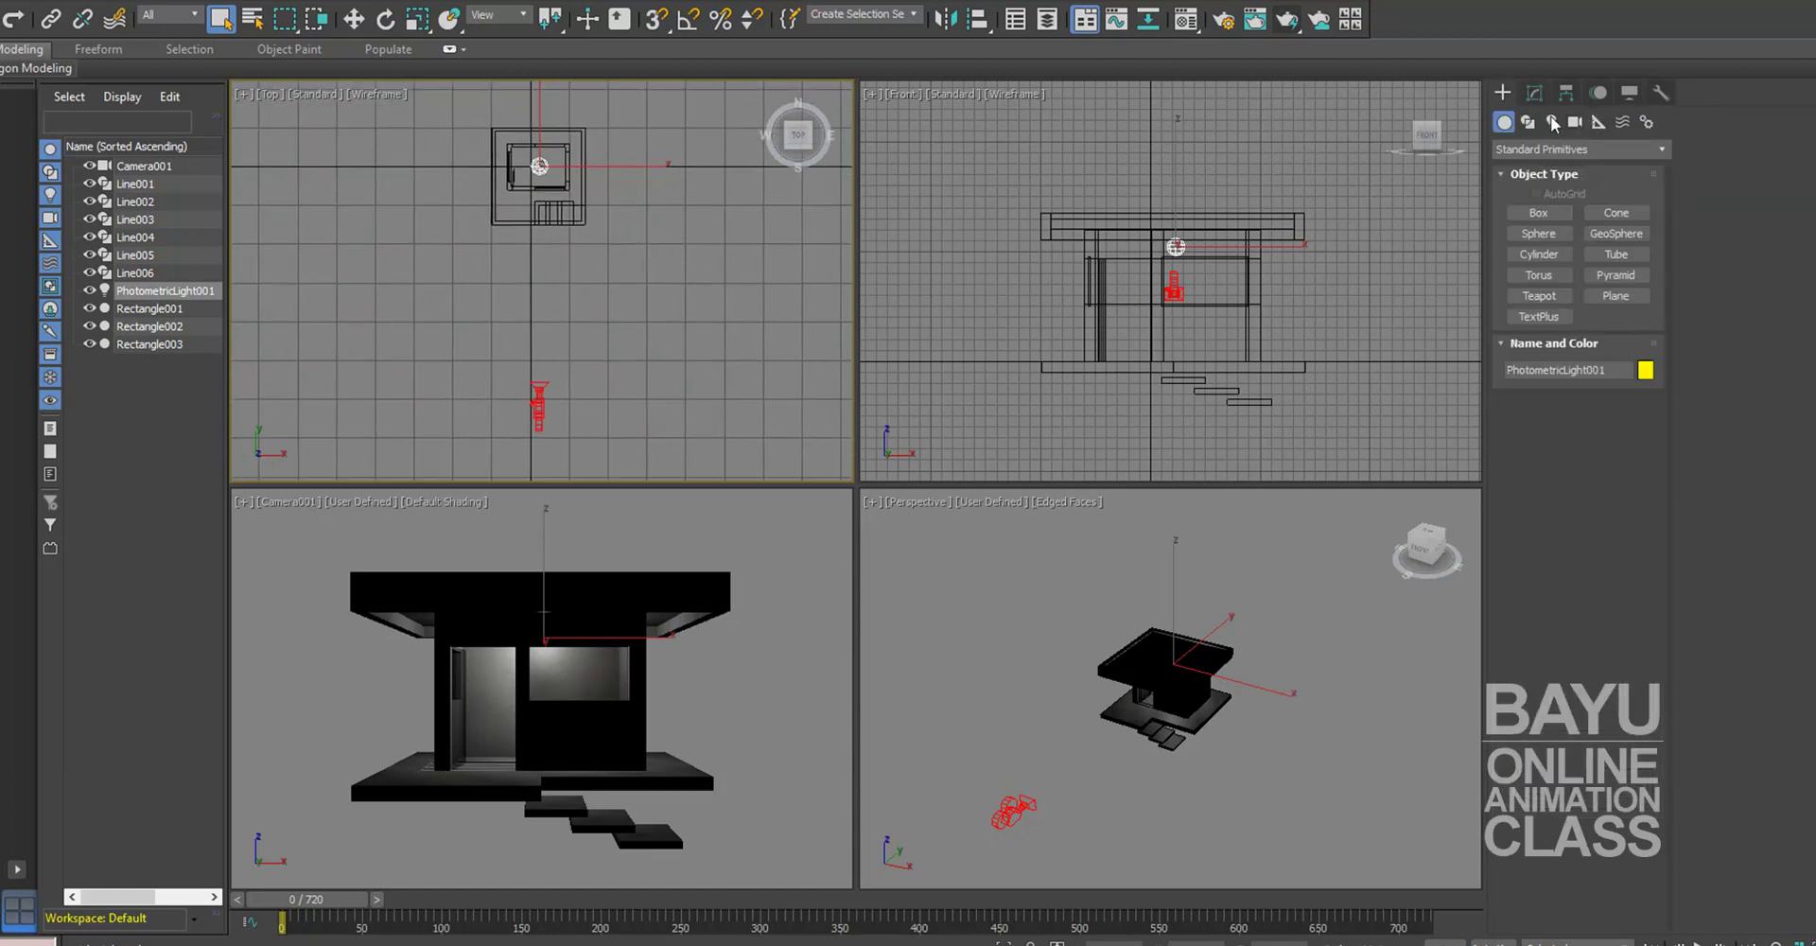
left_click(1551, 123)
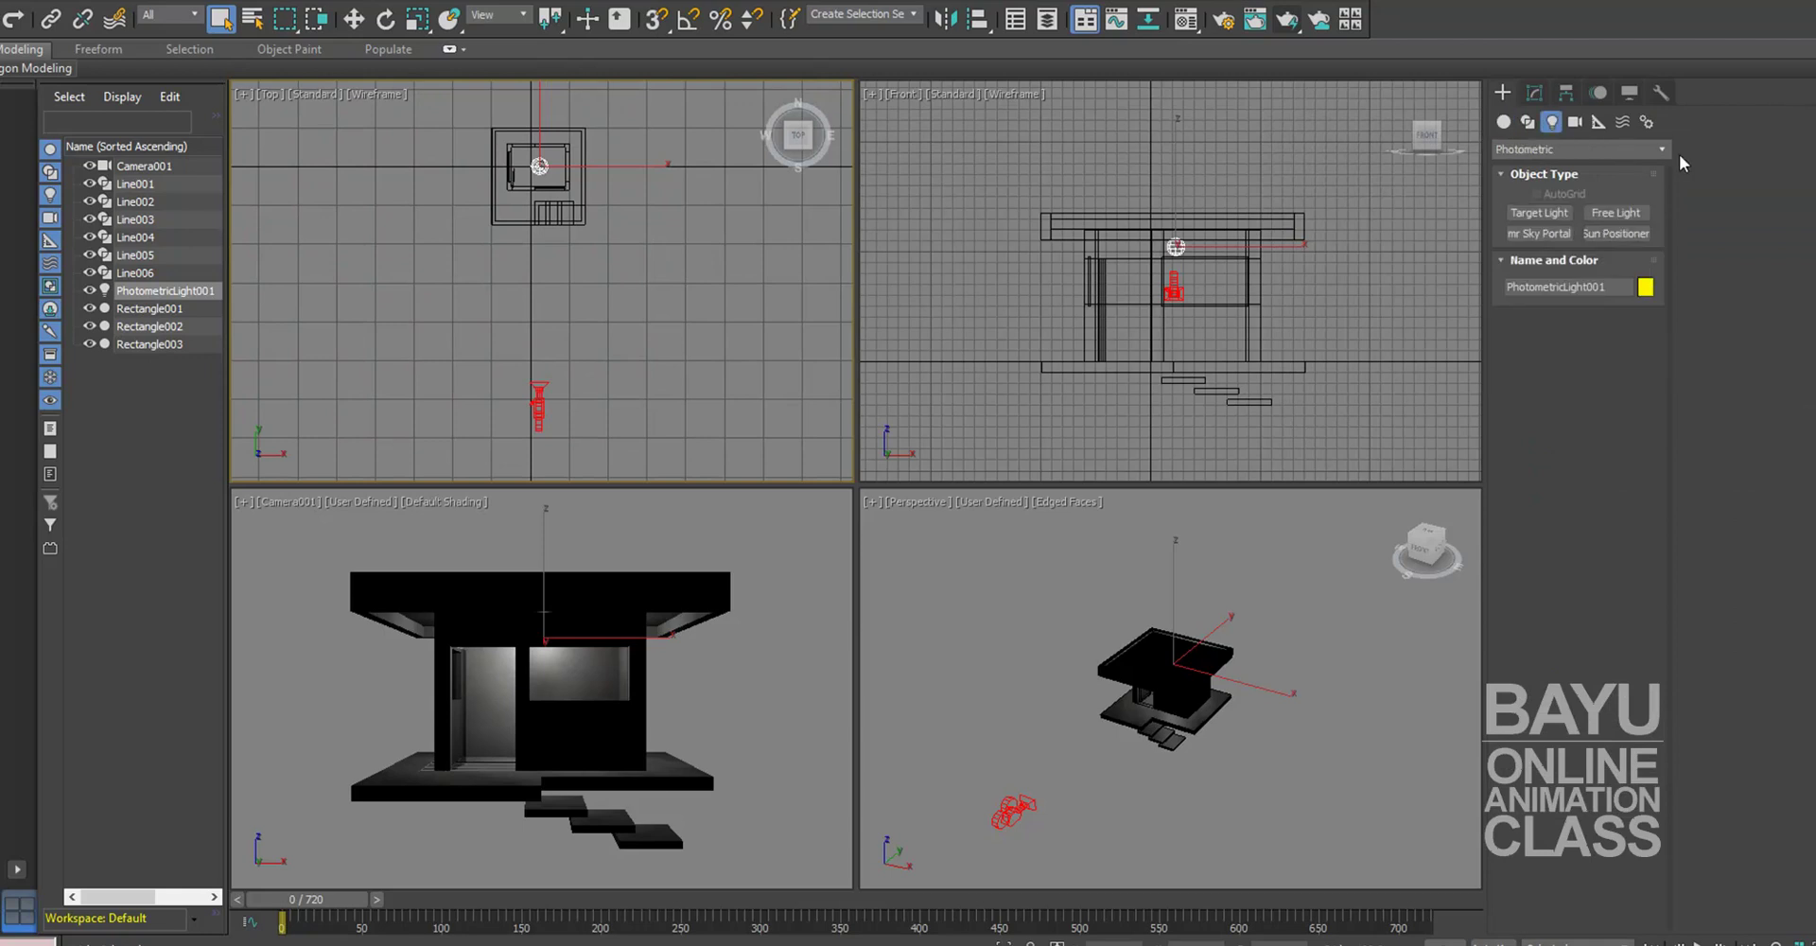
left_click(1626, 212)
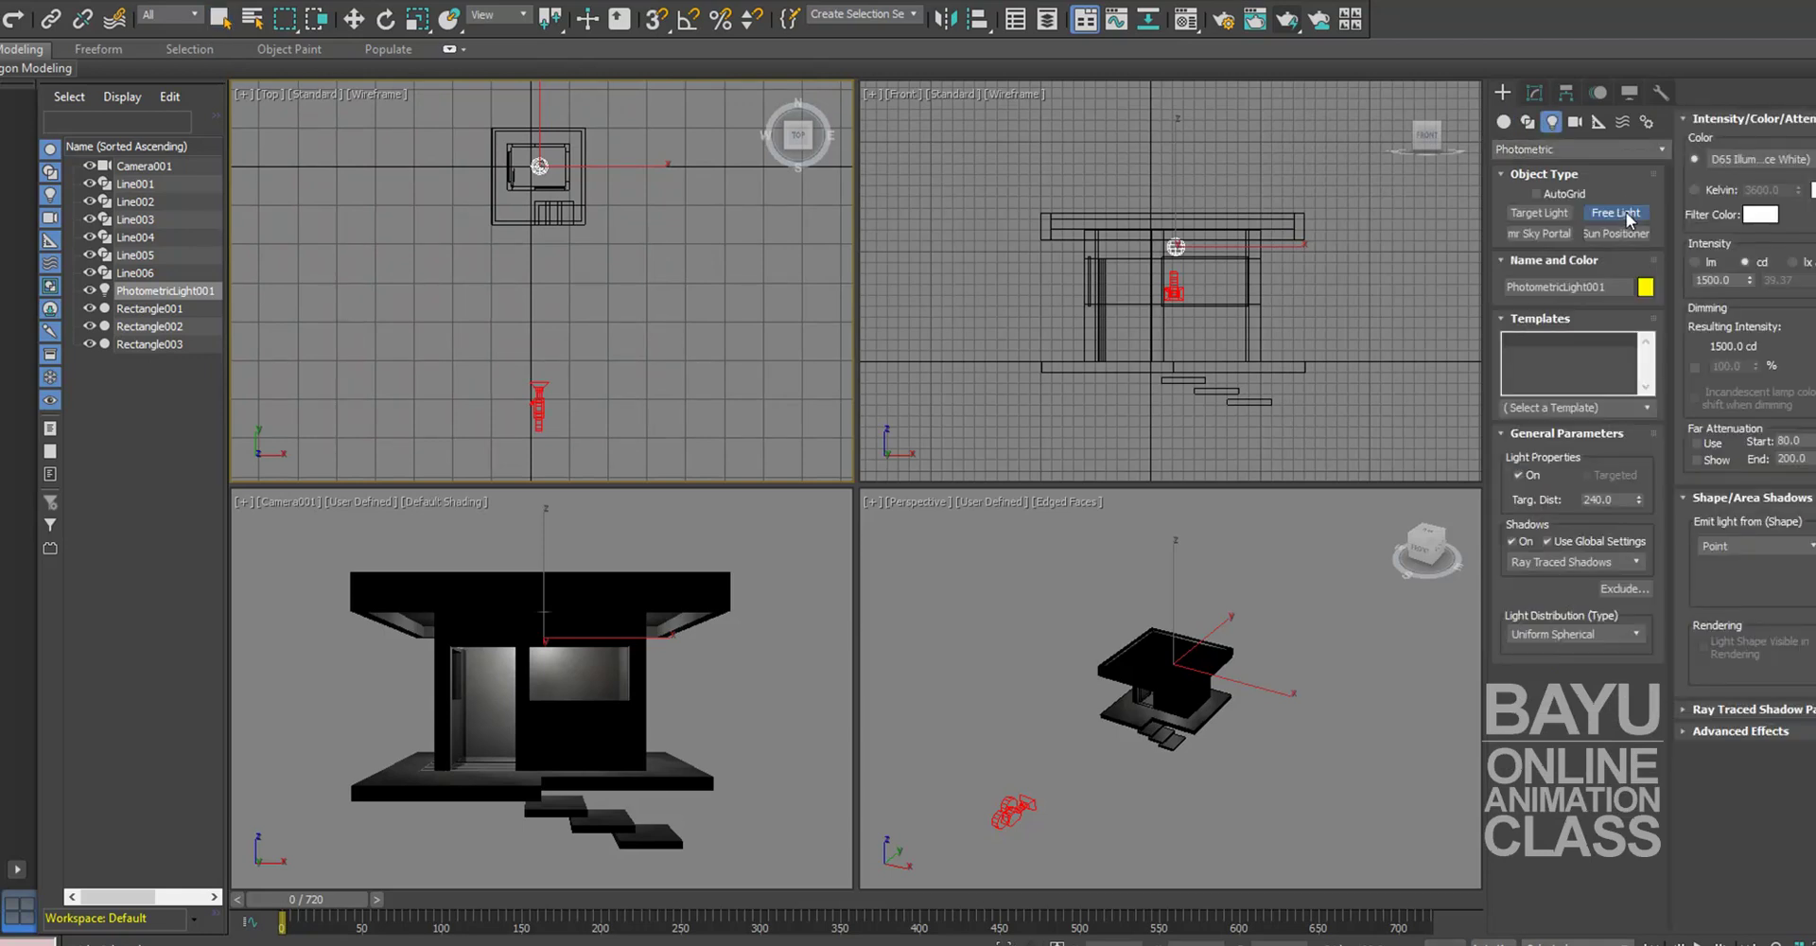
left_click(688, 304)
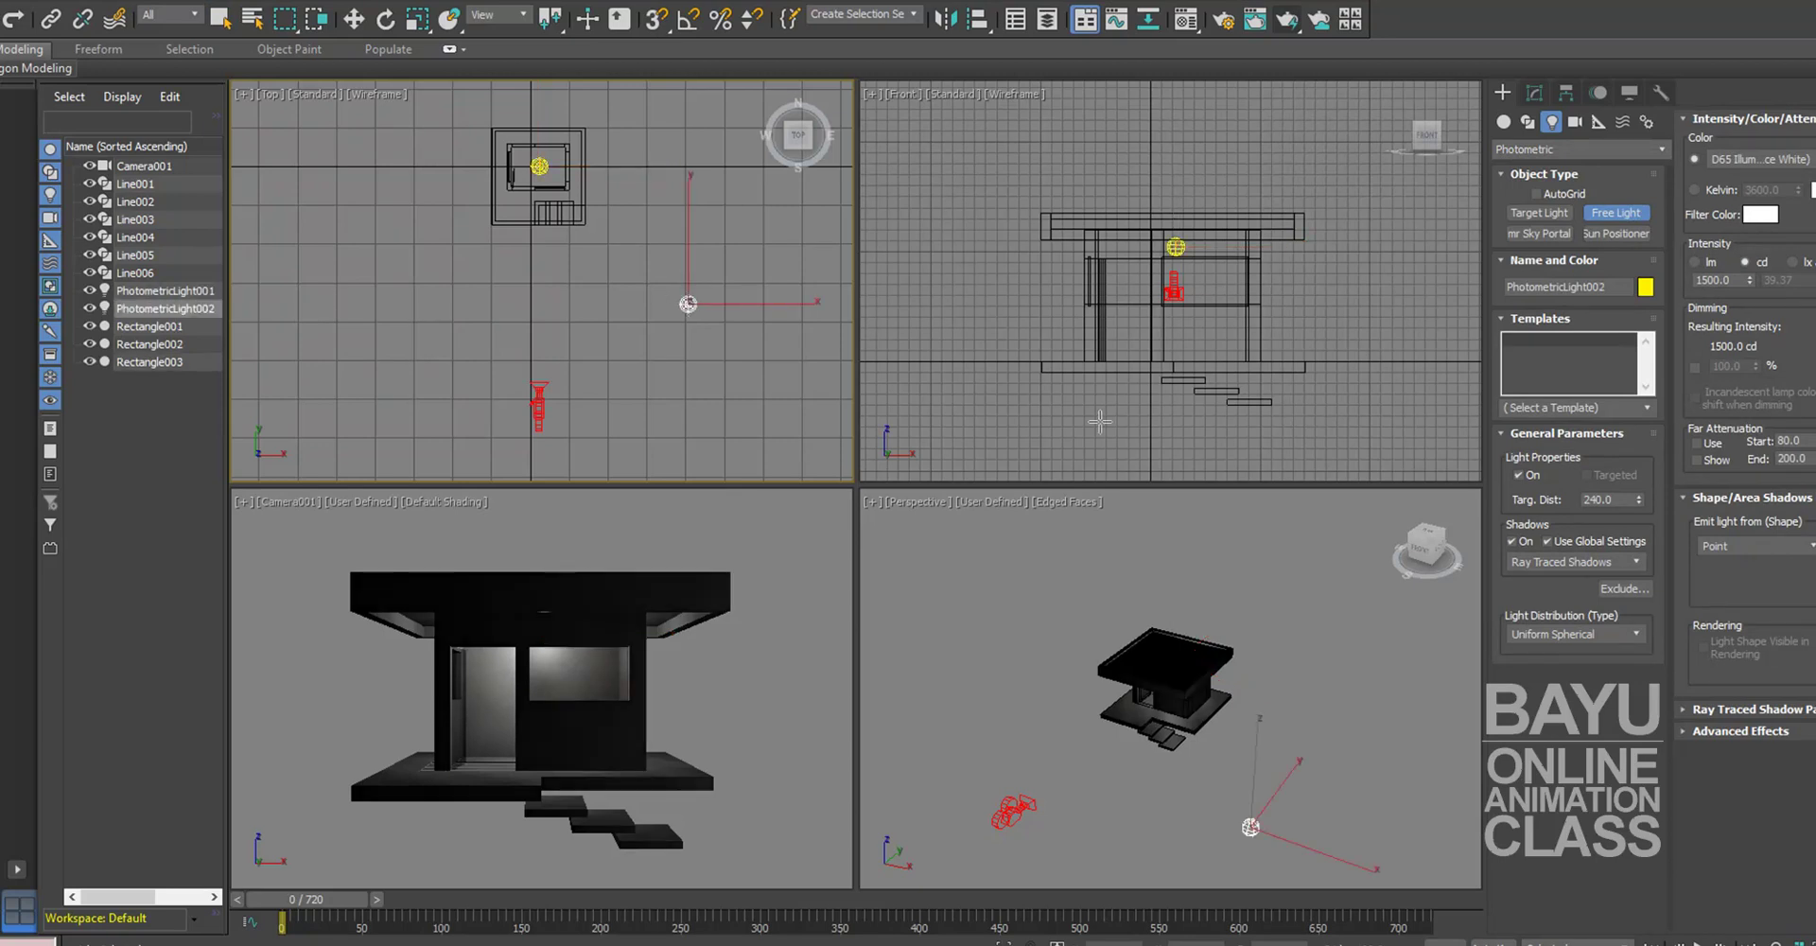
scroll(1041, 412, "down", 2)
scroll(1040, 412, "down", 2)
scroll(1045, 417, "down", 2)
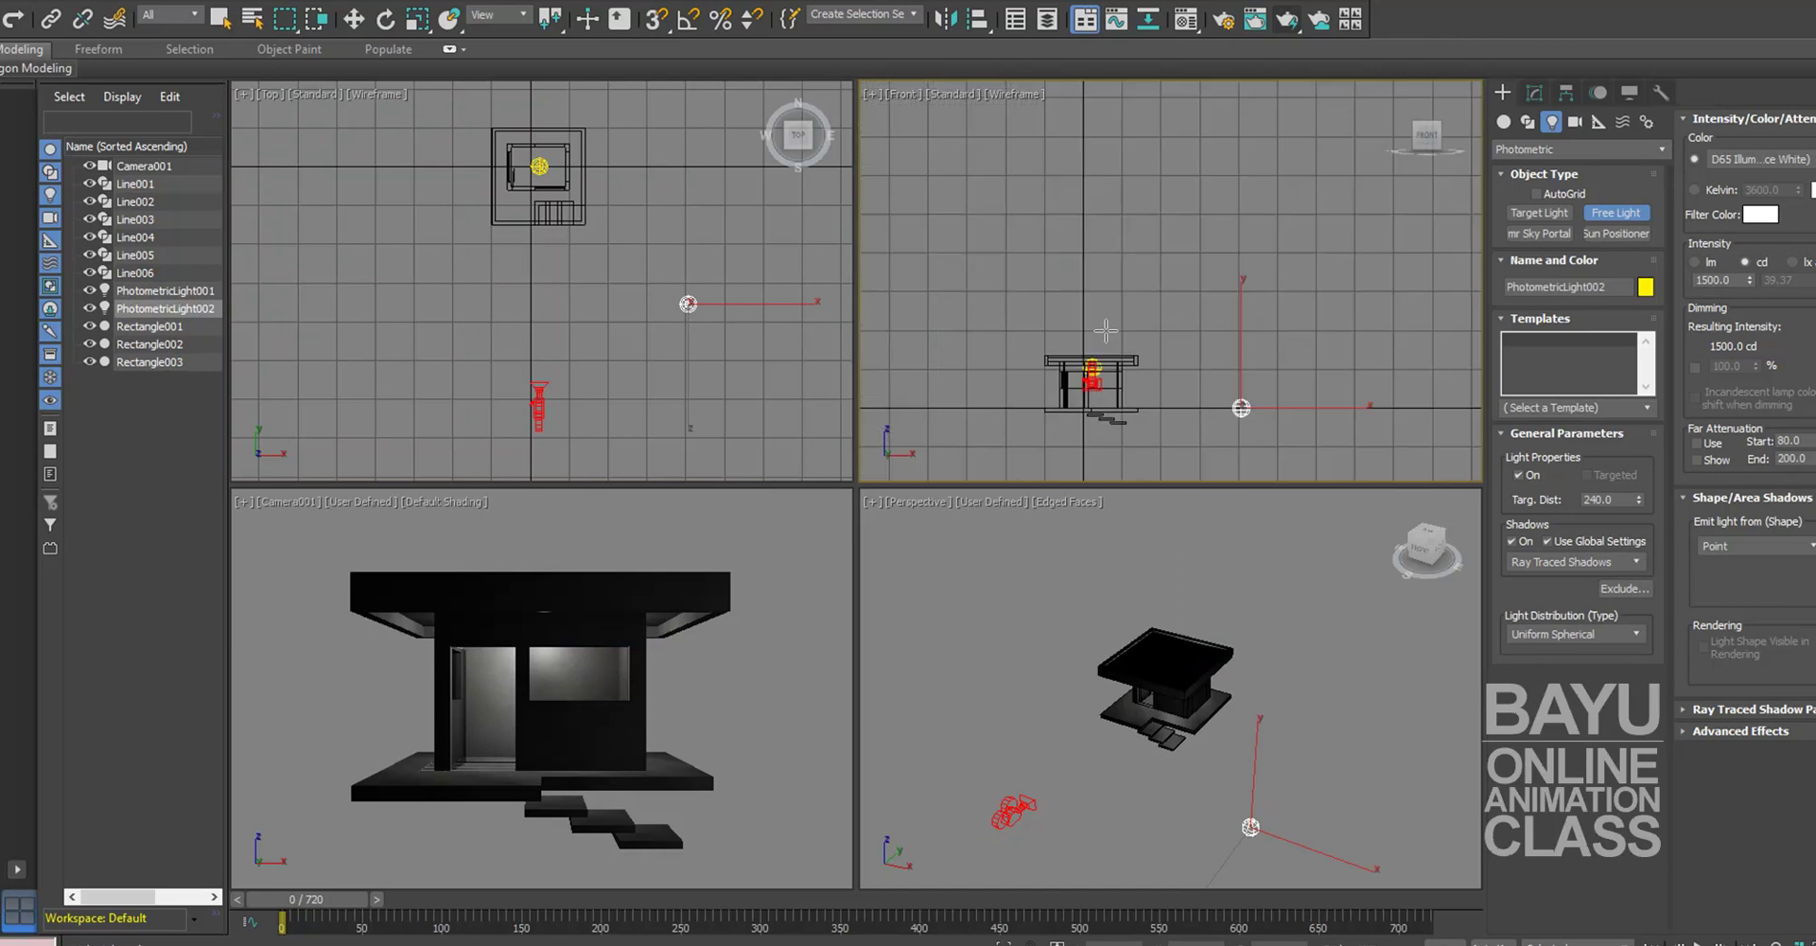
left_click(353, 19)
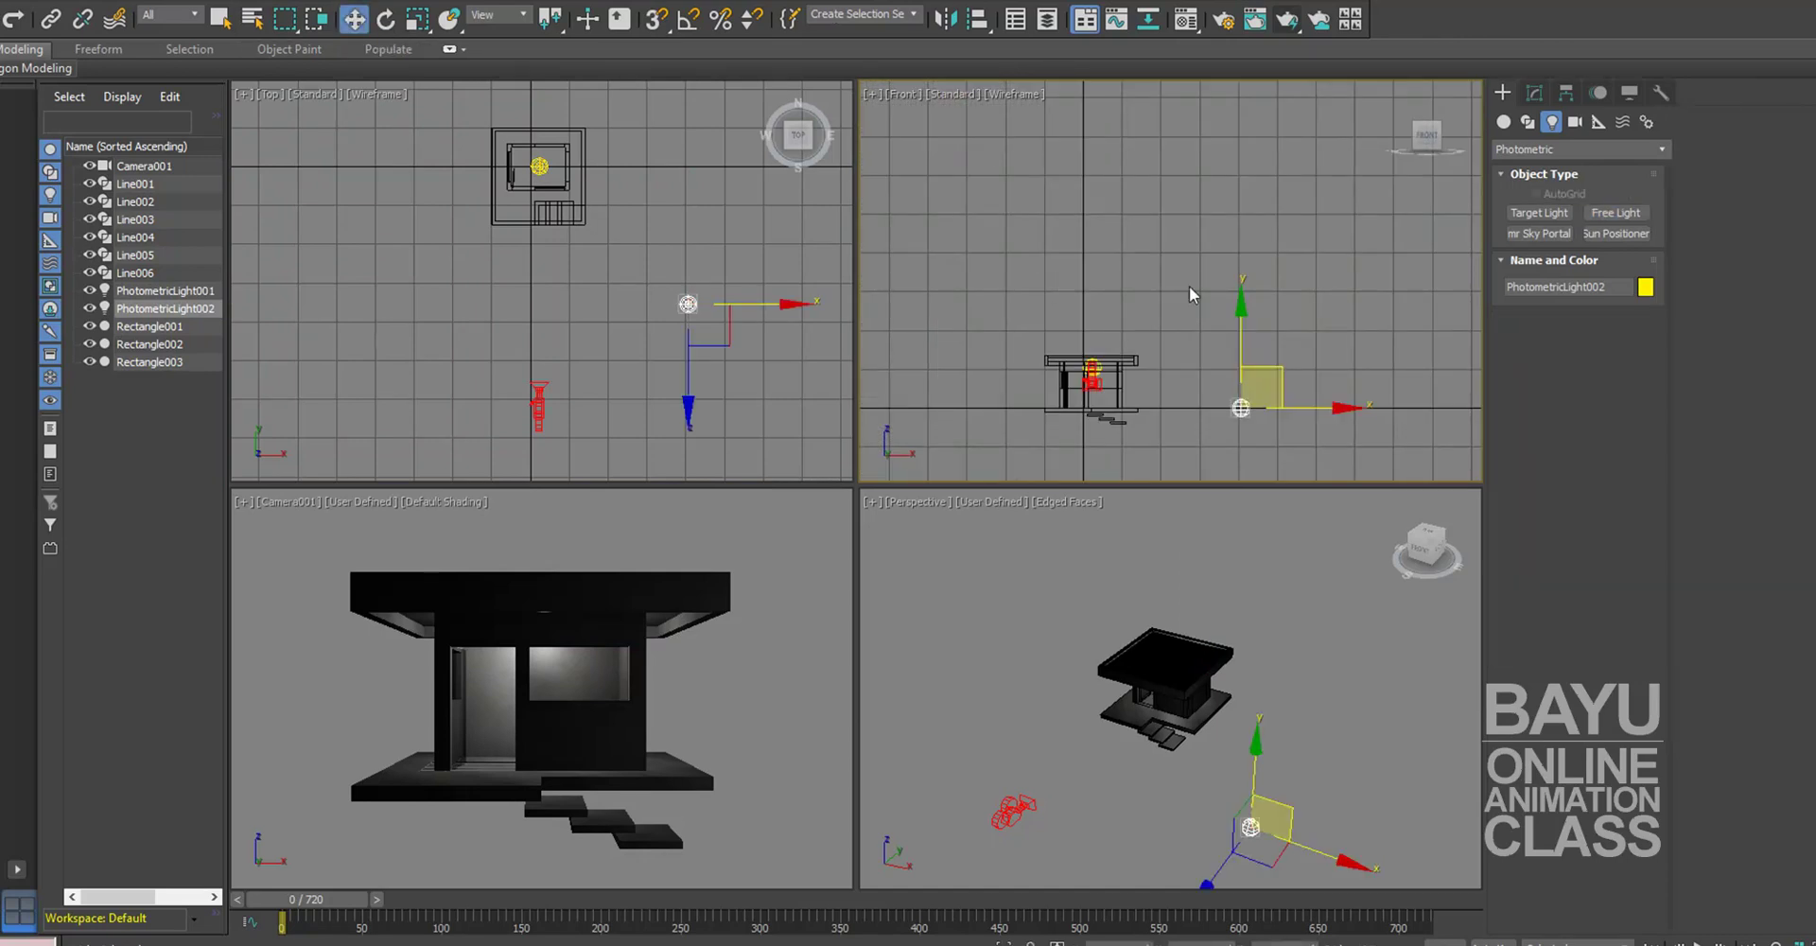
mouse_move(1241, 322)
left_mouse_down()
mouse_move(1256, 85)
mouse_move(1256, 110)
left_mouse_up()
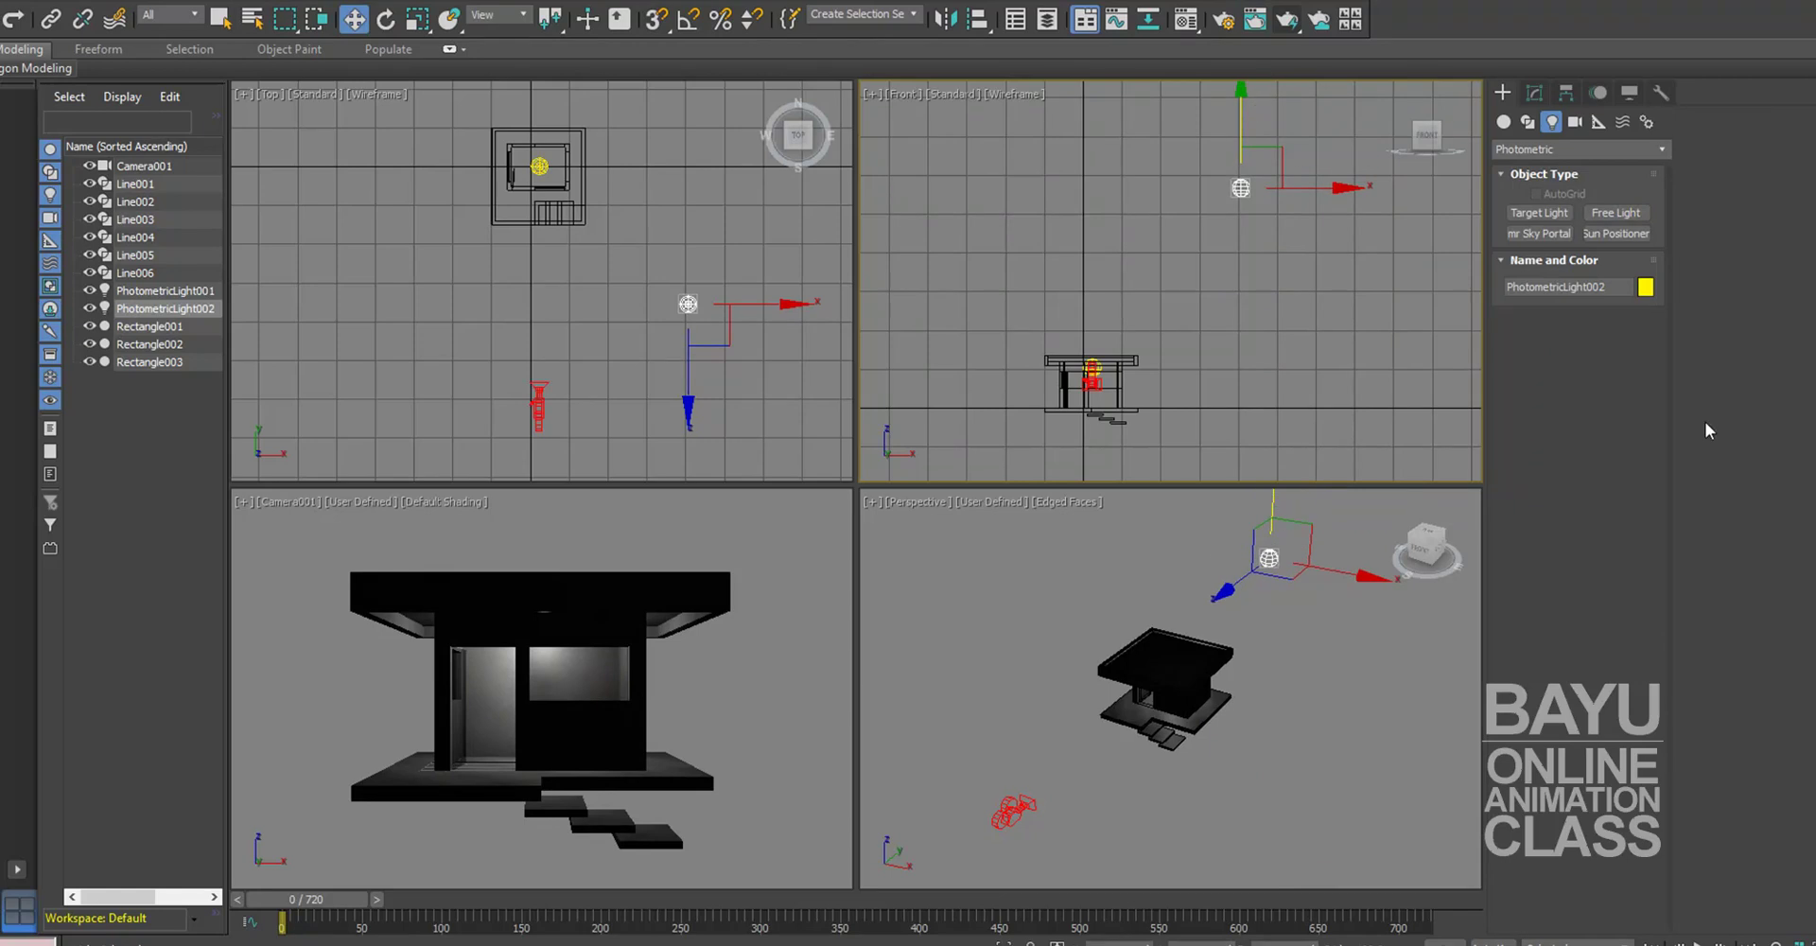
Step: Set PhotometricLight002 to a 6500 K Kelvin colour and 8000 cd intensity
left_click(1534, 92)
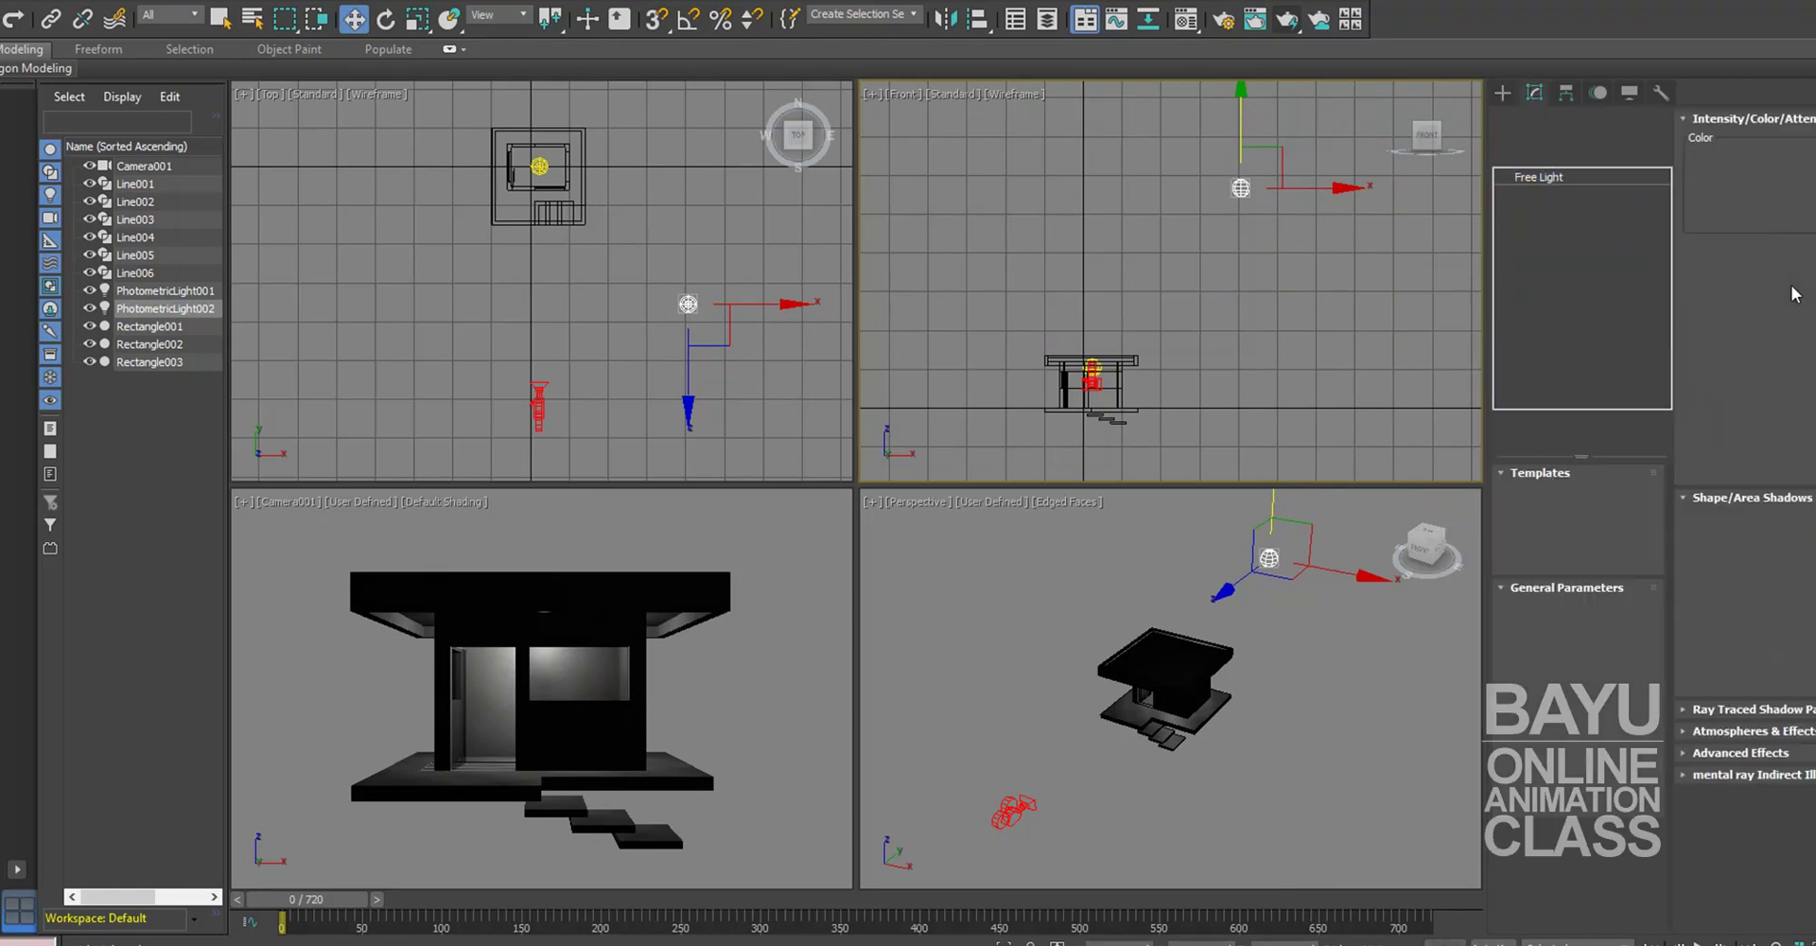
left_click(1716, 193)
double_click(1767, 189)
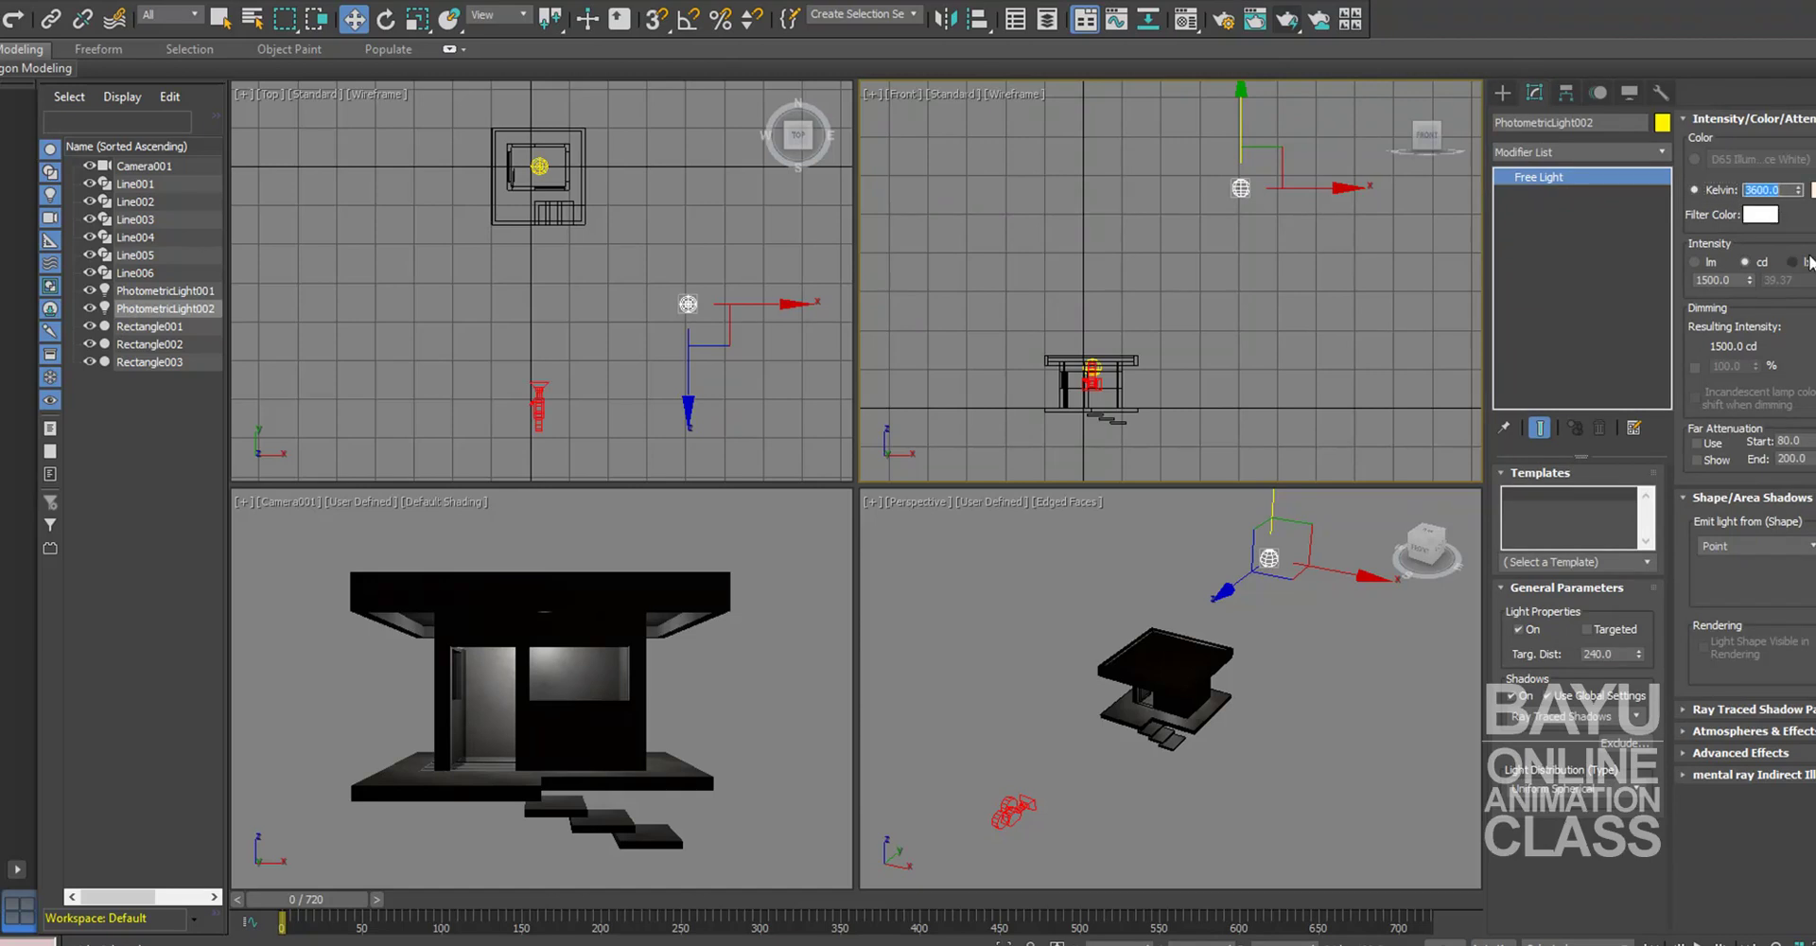
type("65")
key("Return")
left_click(1737, 279)
type("8000")
key("Return")
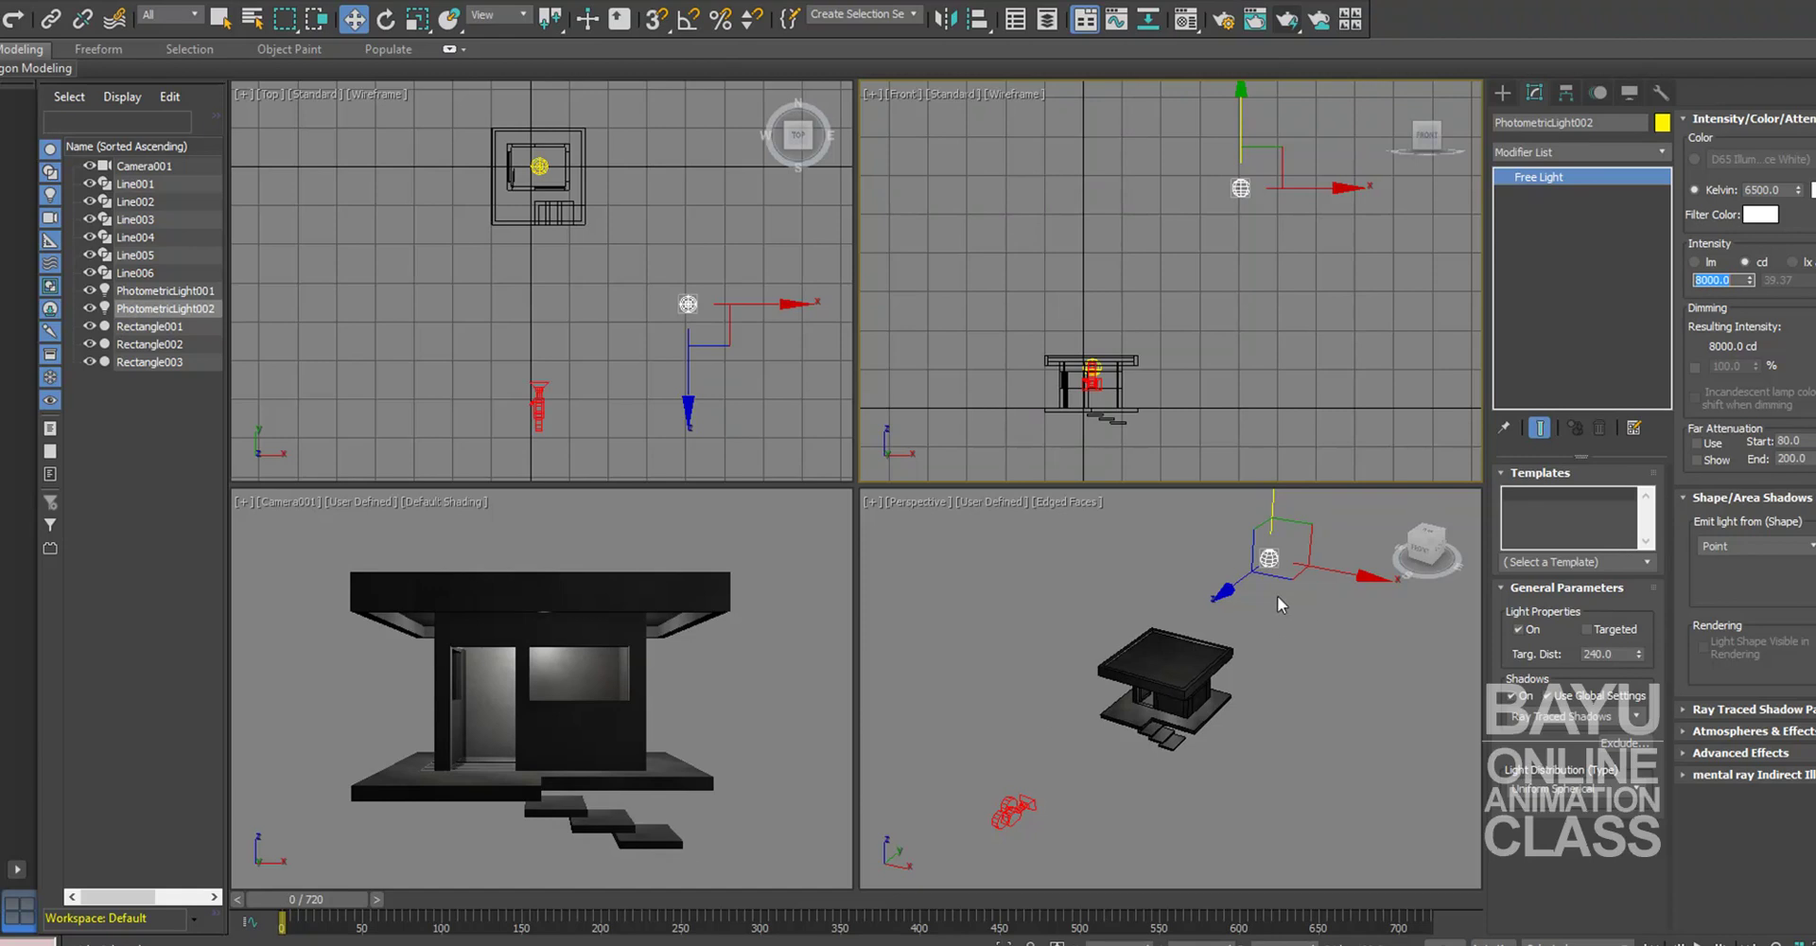
middle_click_drag(451, 296, 495, 337)
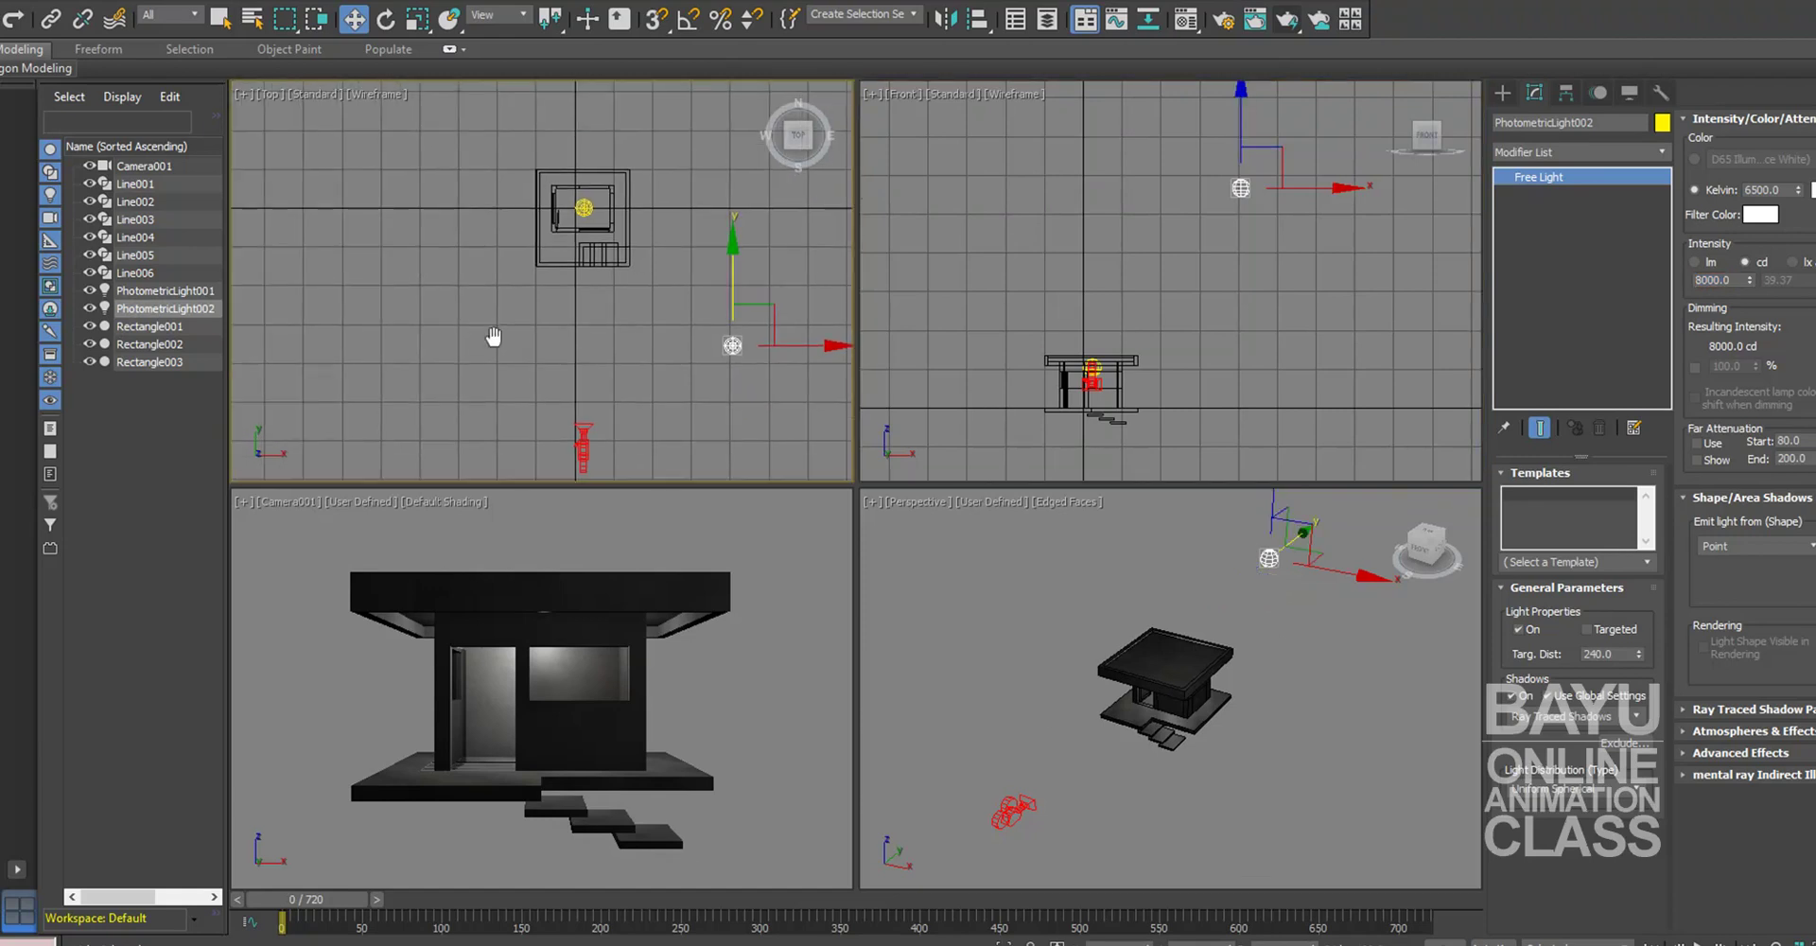
Step: Clone the light as a Copy and move PhotometricLight003 to the house's upper left
left_click(35, 0)
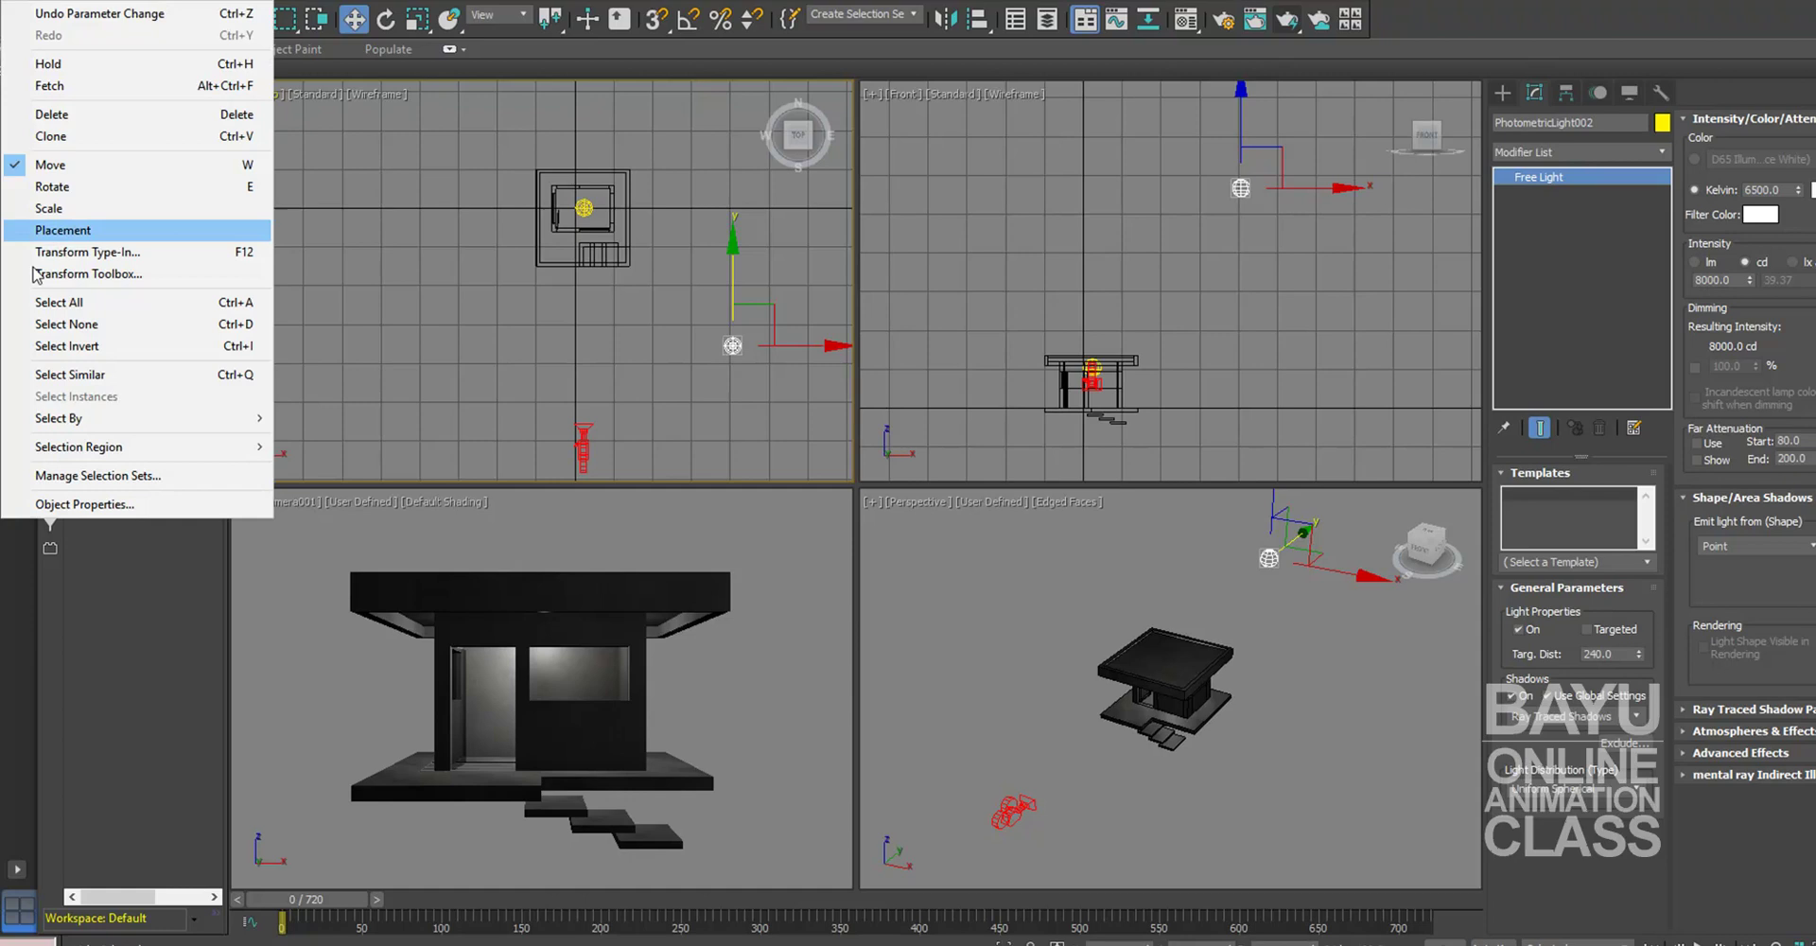
left_click(52, 136)
left_click(854, 428)
left_click(892, 553)
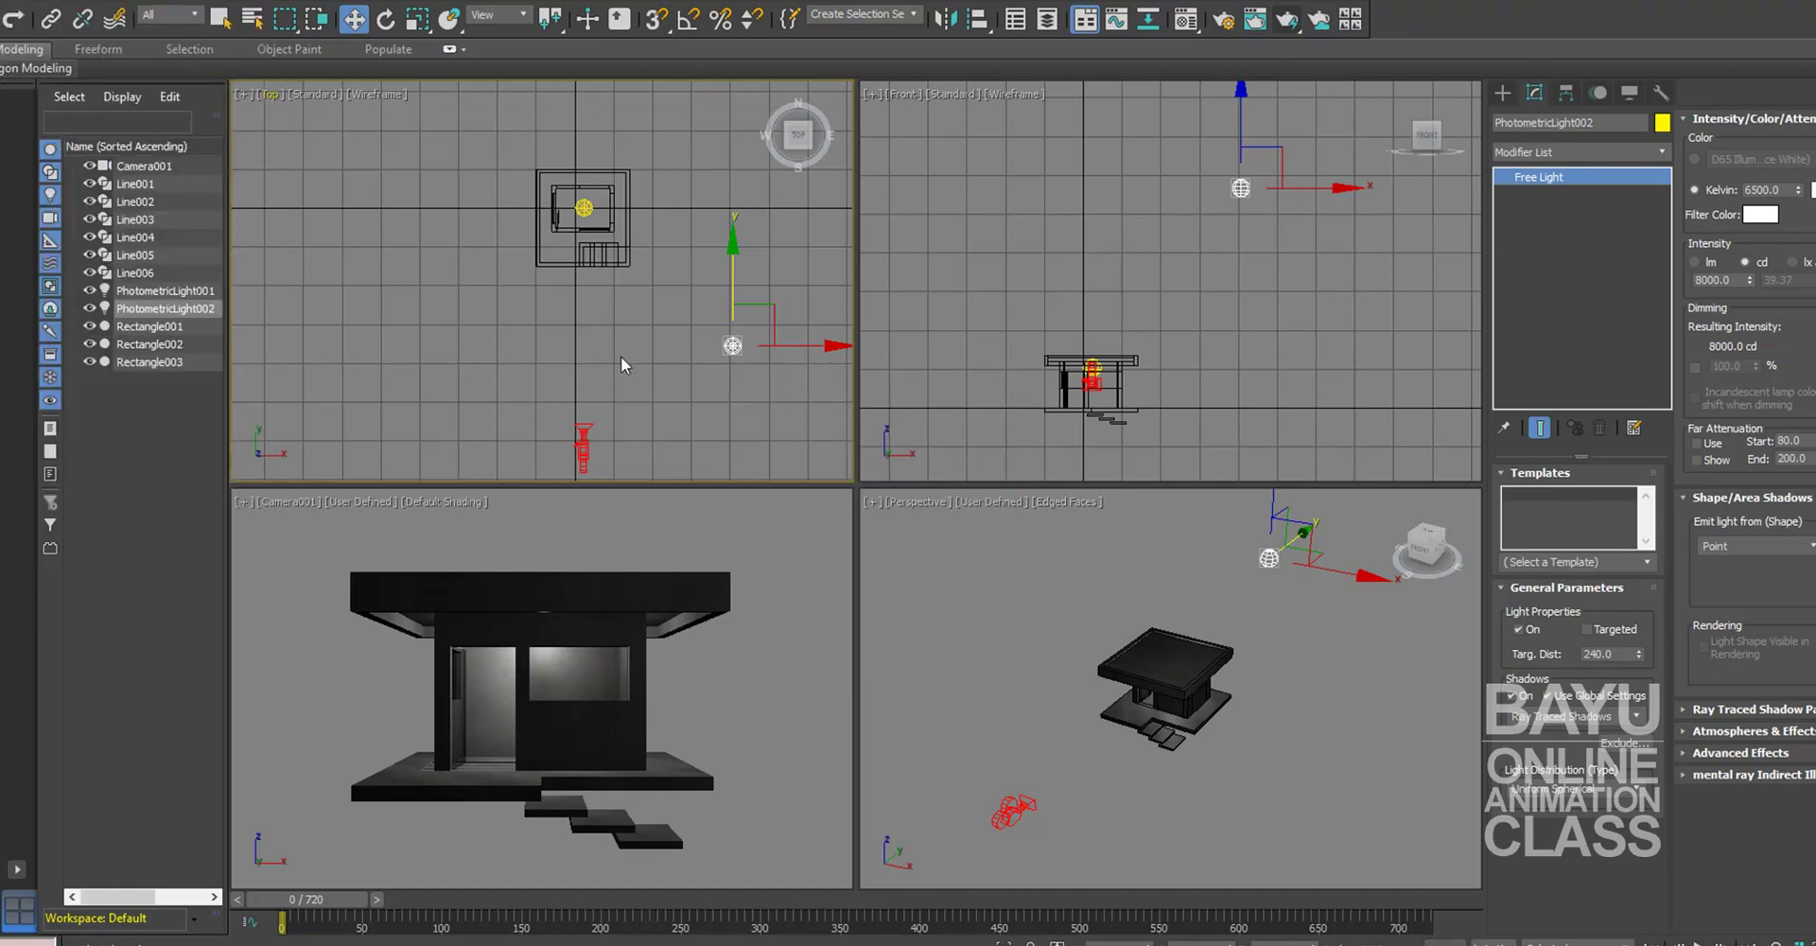
middle_click_drag(582, 365, 596, 406)
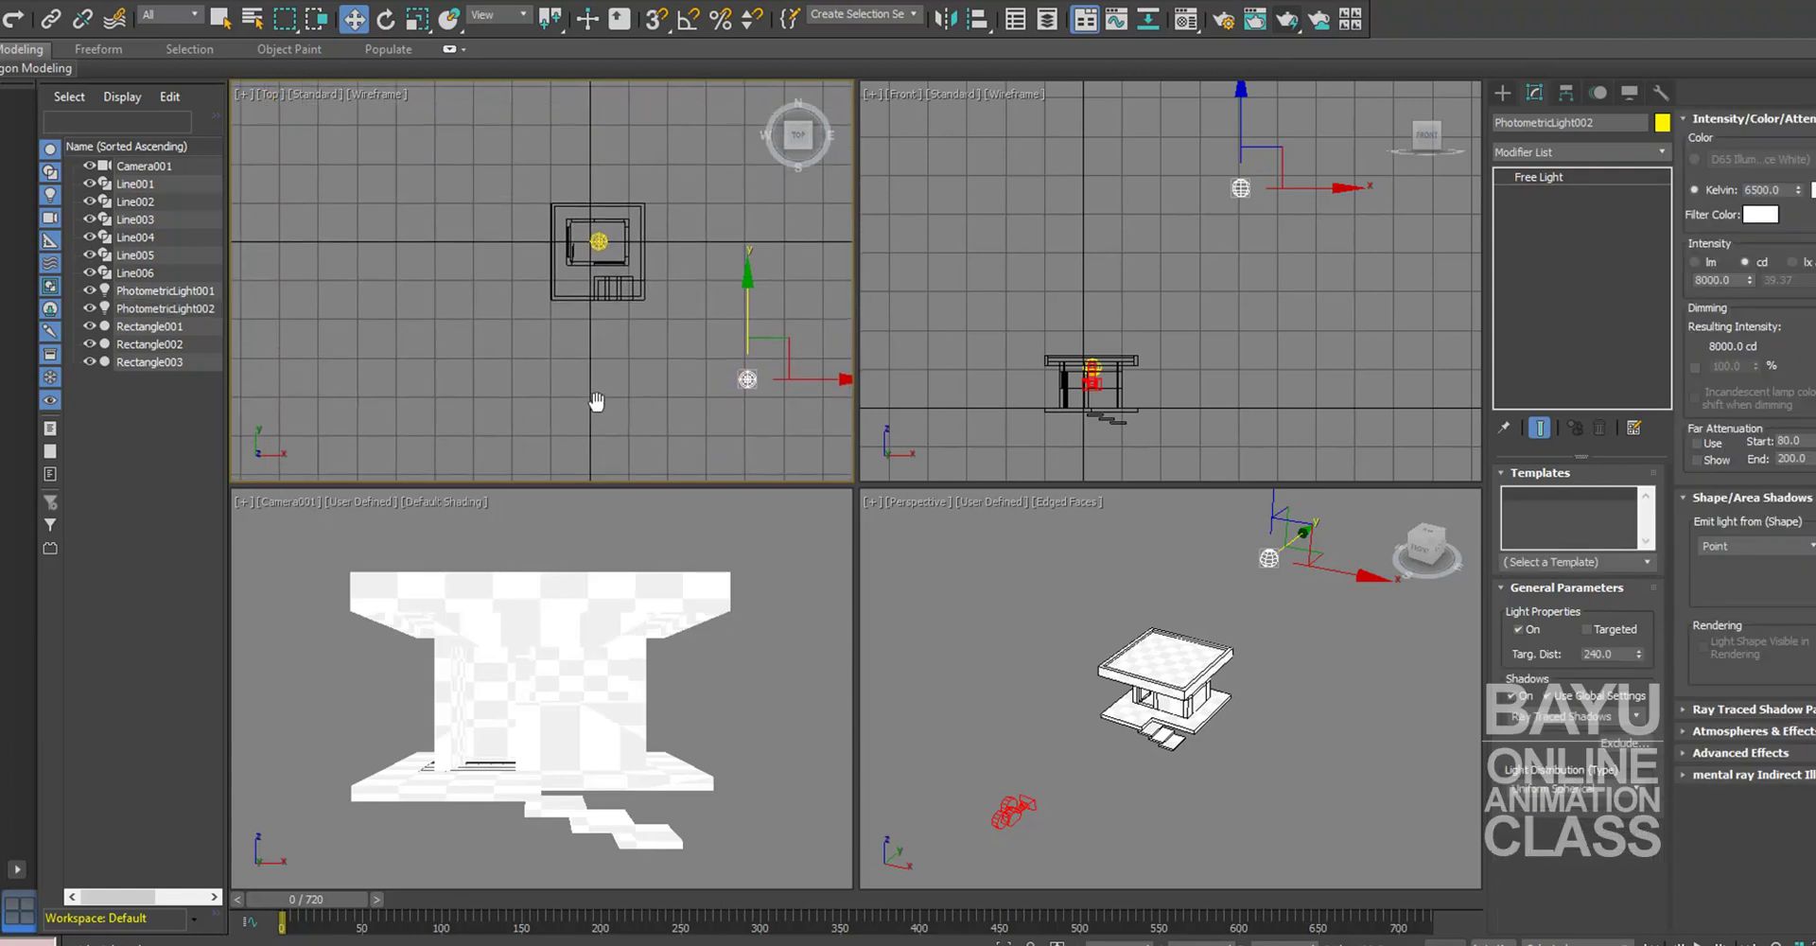
mouse_move(777, 347)
left_mouse_down()
mouse_move(440, 241)
mouse_move(424, 289)
mouse_move(359, 289)
left_mouse_up()
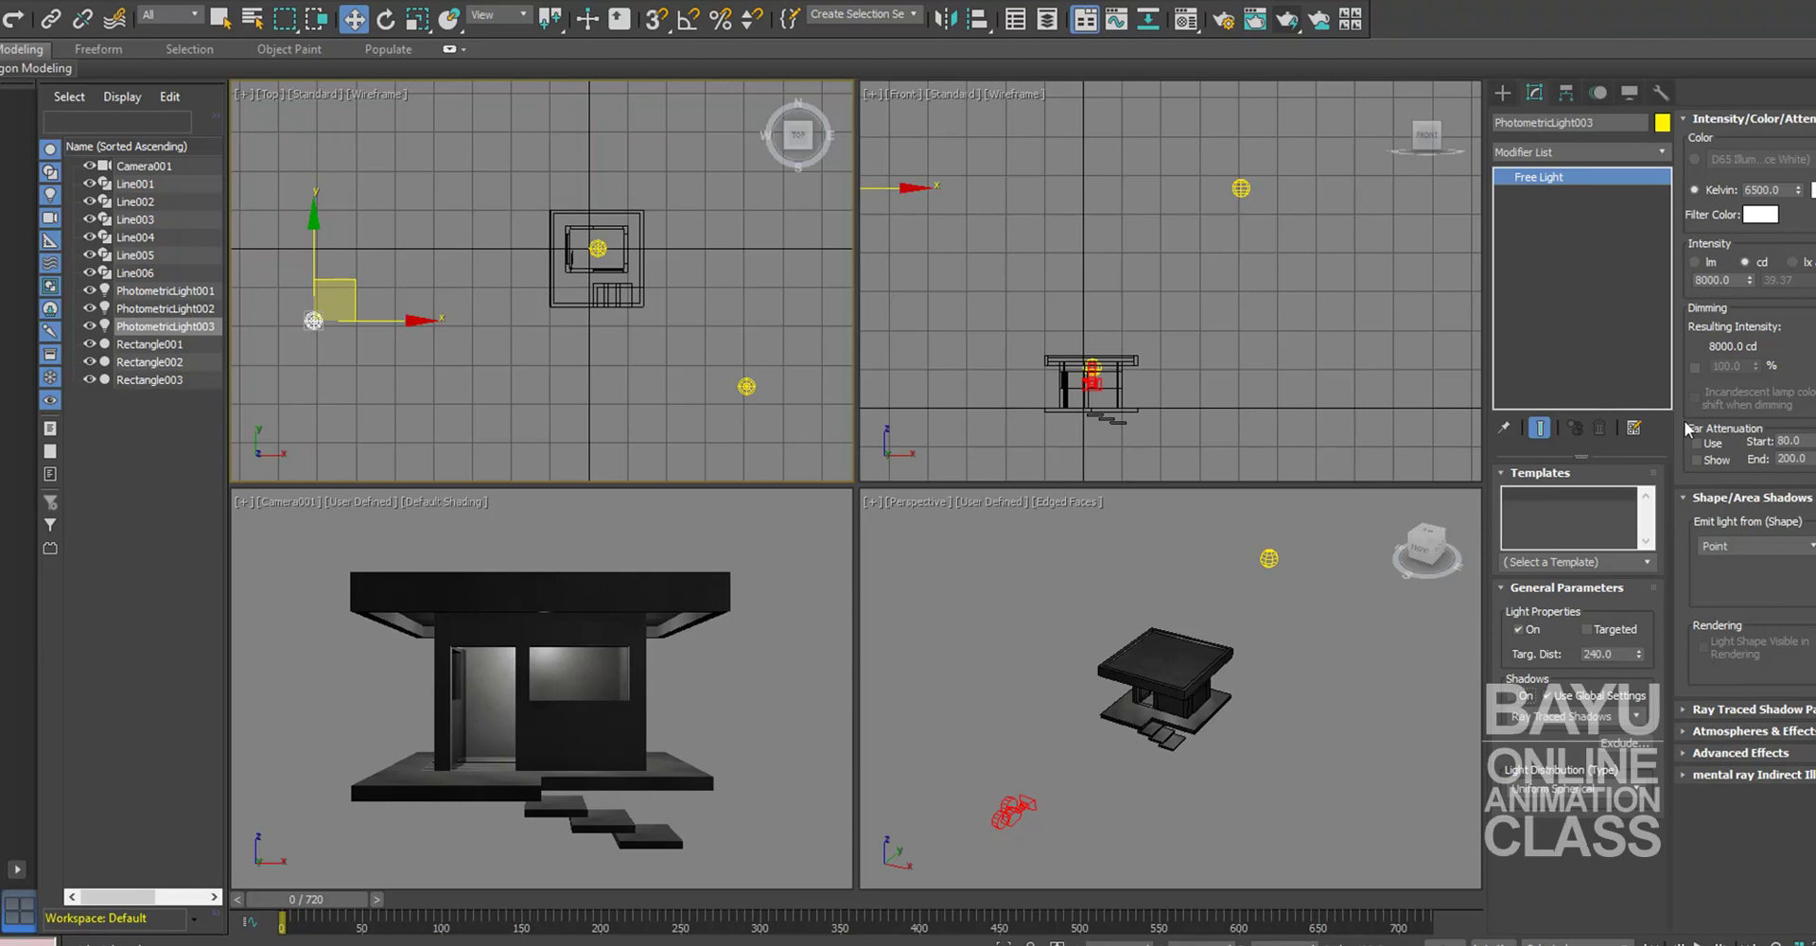
Step: Lower PhotometricLight003 to 1000 cd and maximize the Camera001 viewport
double_click(1737, 281)
type("1")
type("00")
key("Return")
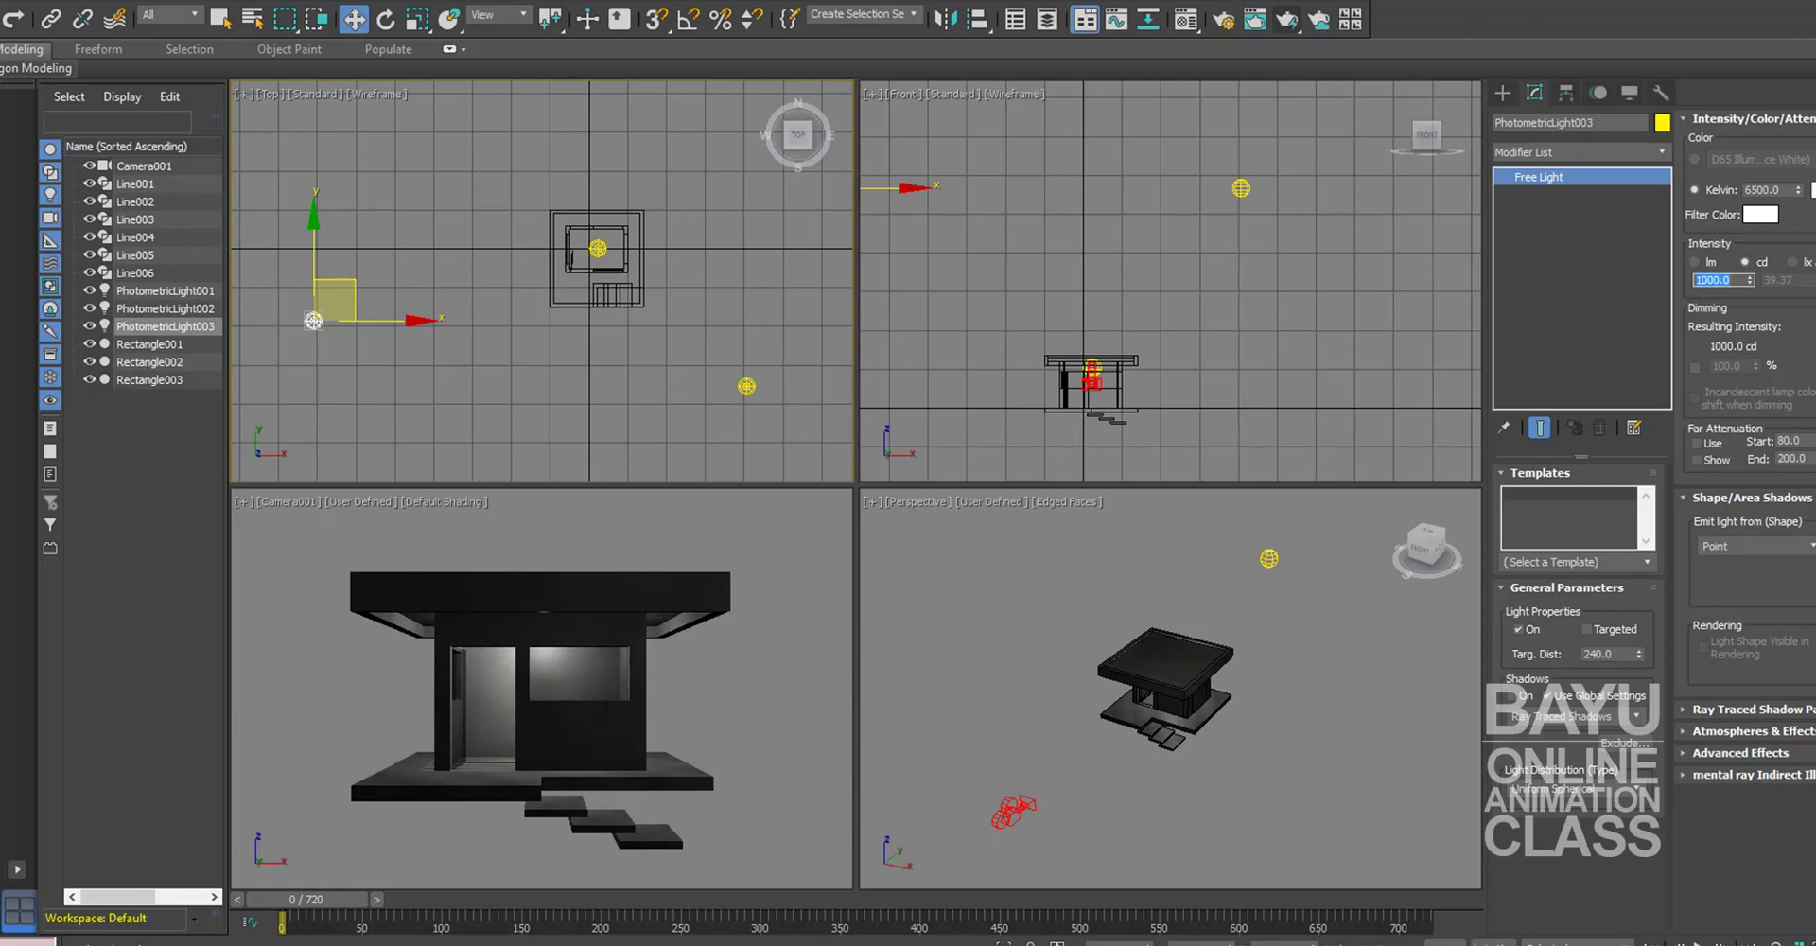
right_click(759, 620)
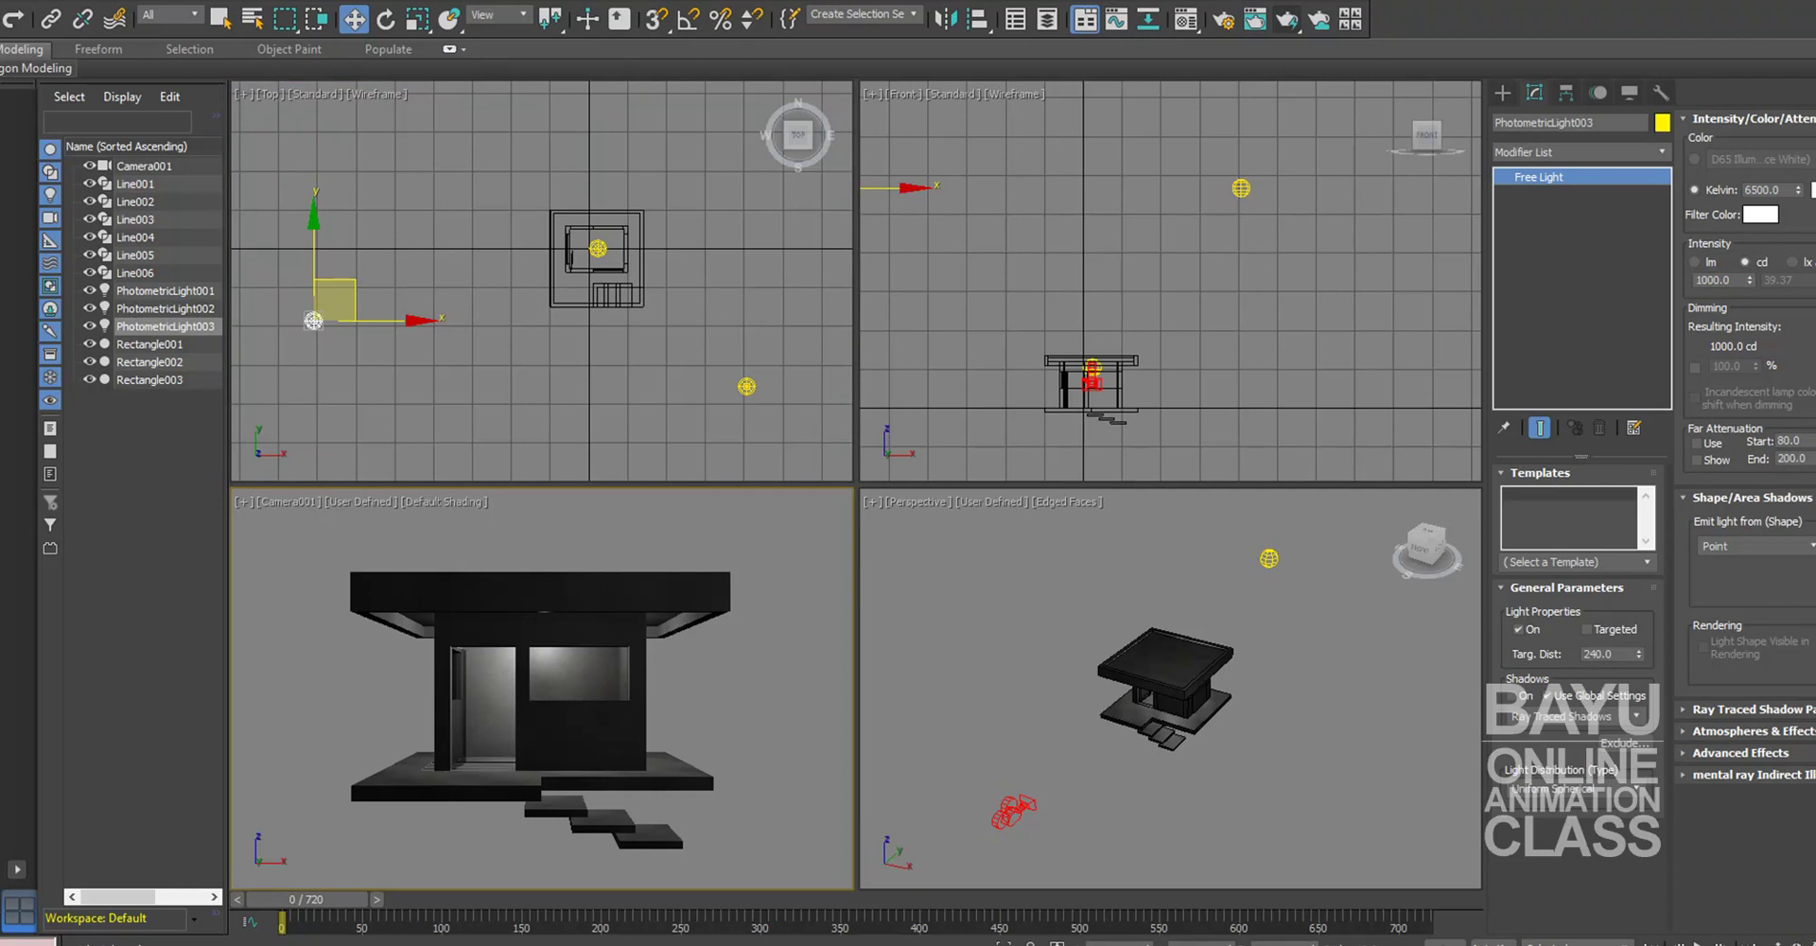
key("alt+w")
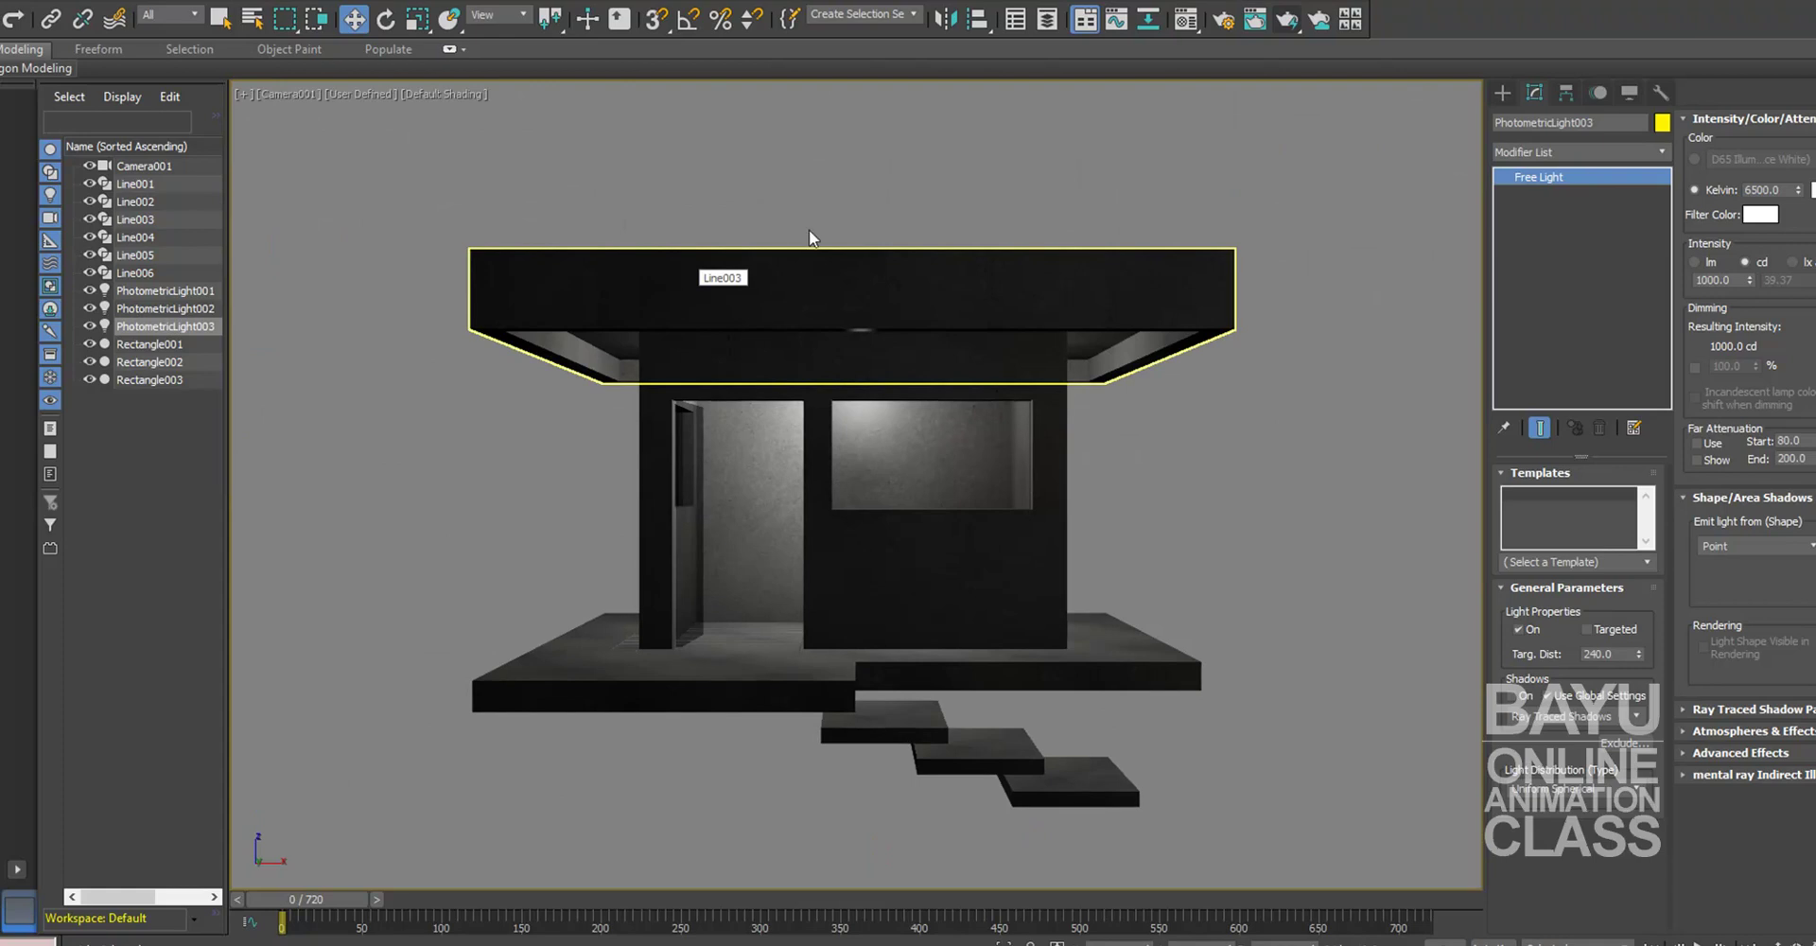
Step: Render Camera001 with ART, cancel the render, and close the rendering windows
left_click(1287, 24)
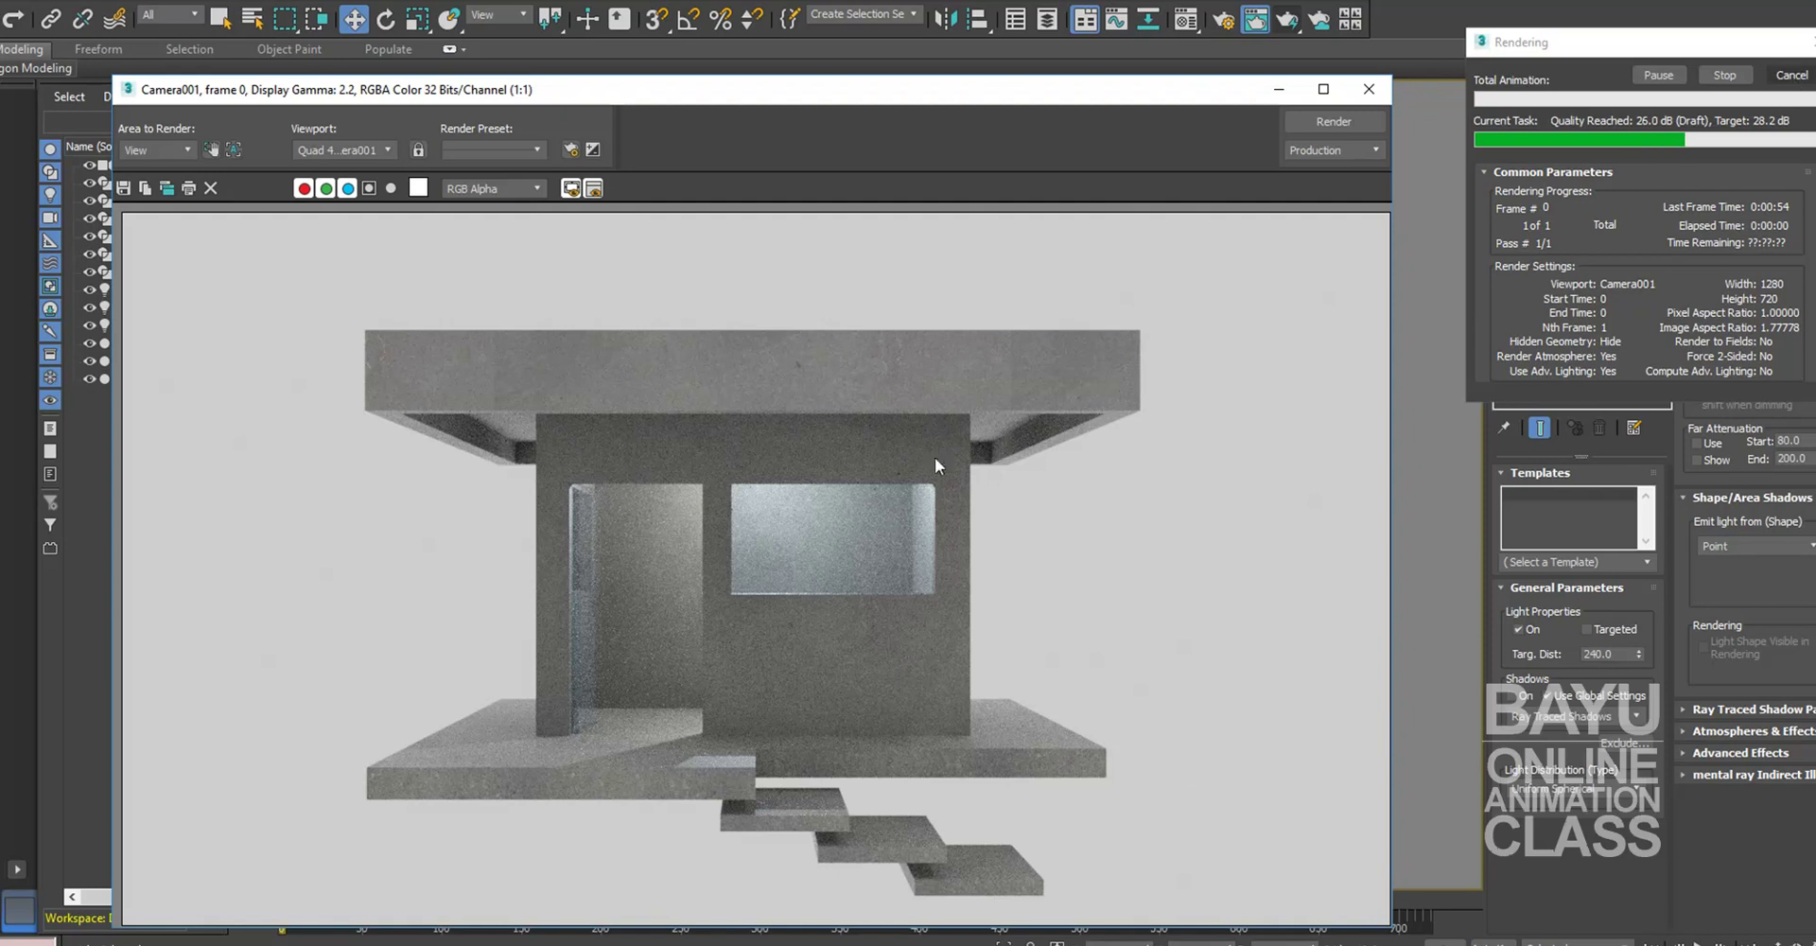
left_click(1789, 77)
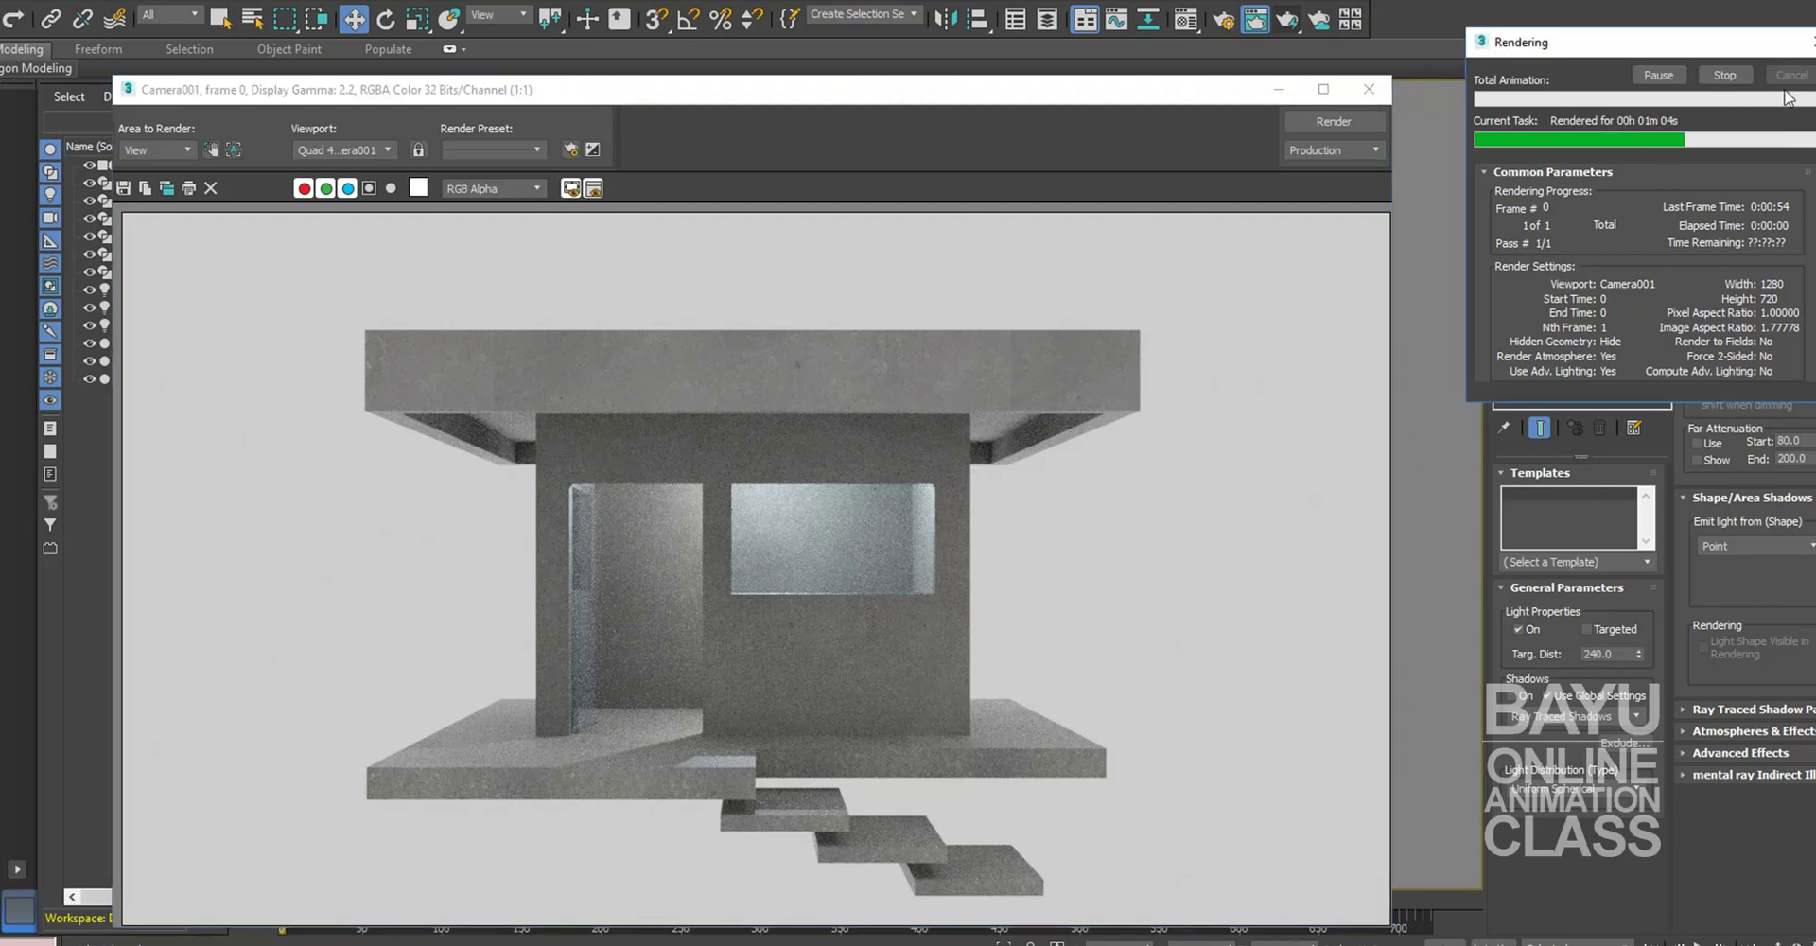
left_click(1279, 89)
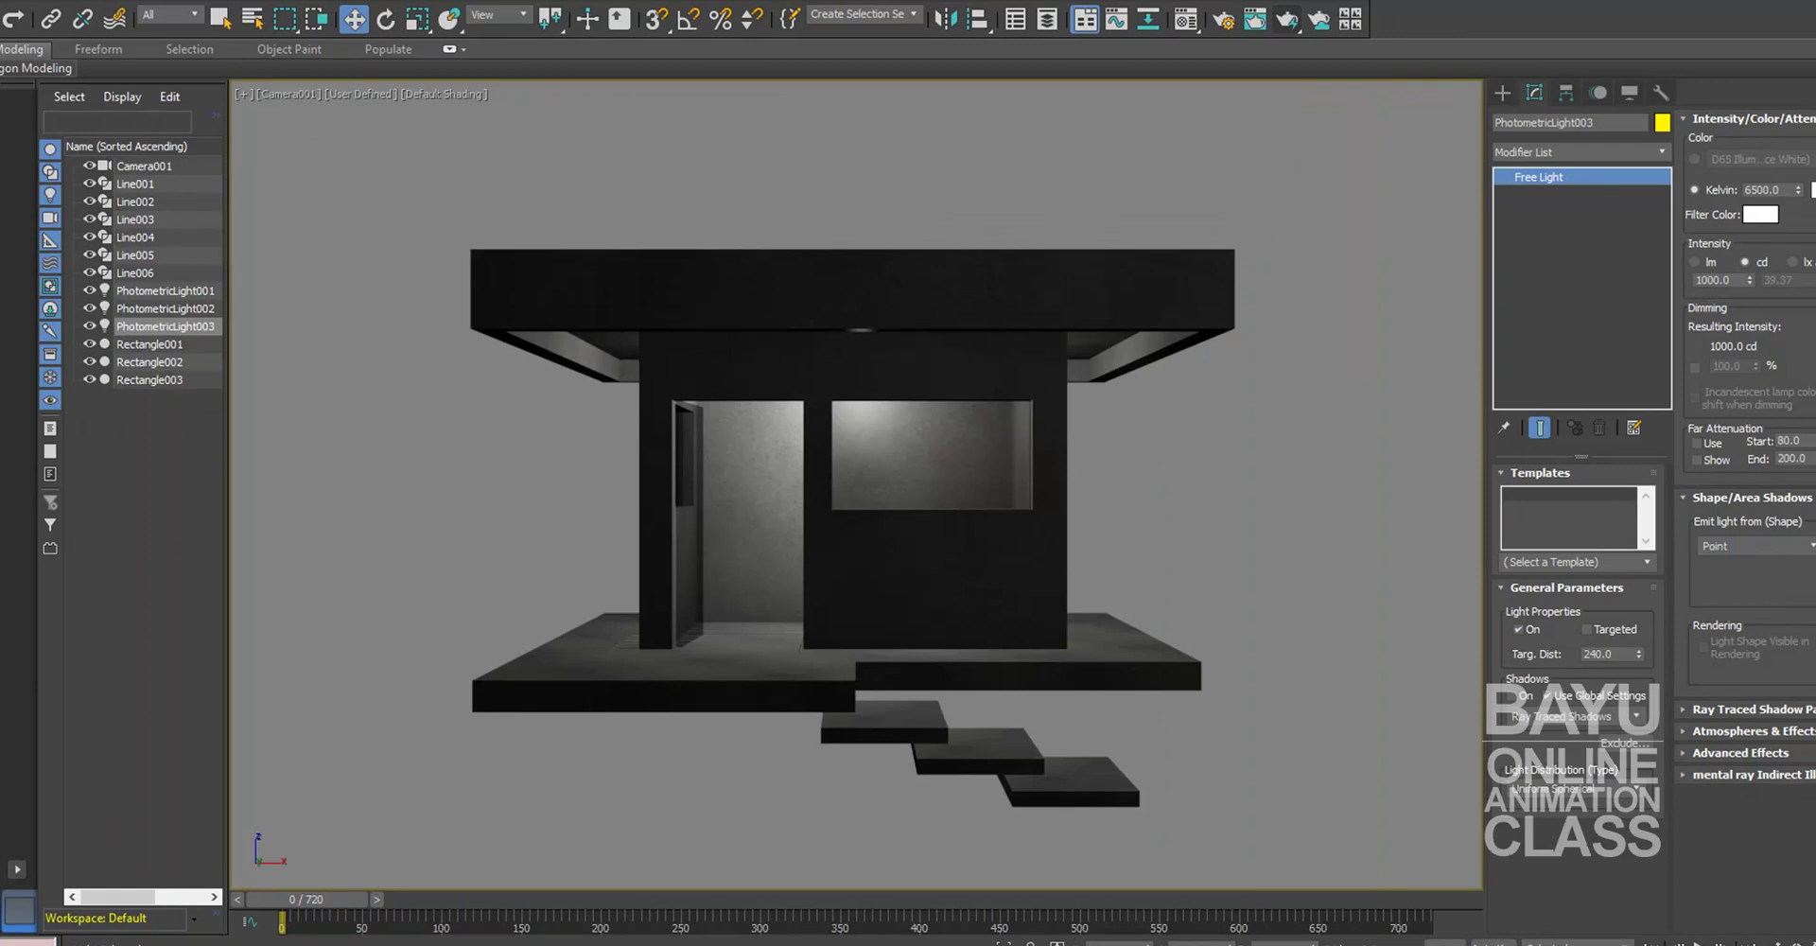
Step: Back in four viewports, move PhotometricLight002 down in the Top view
key("alt+w")
middle_click_drag(639, 382, 705, 306)
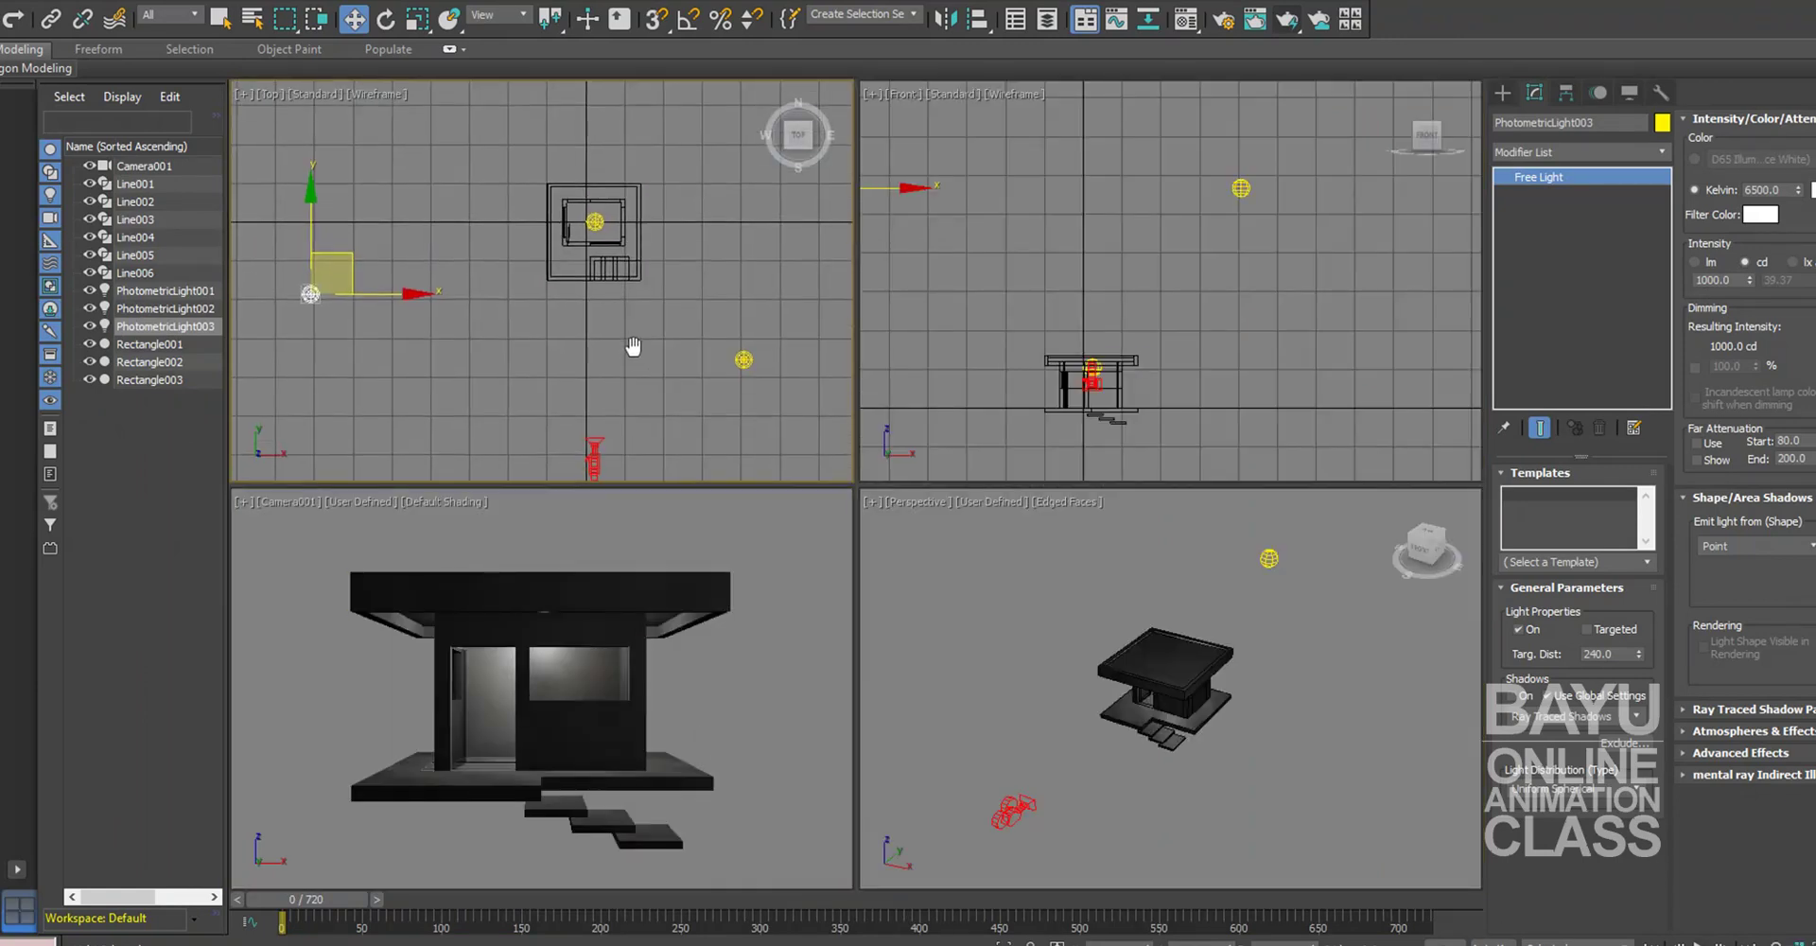
left_click_drag(798, 375, 796, 373)
left_click_drag(761, 274, 761, 364)
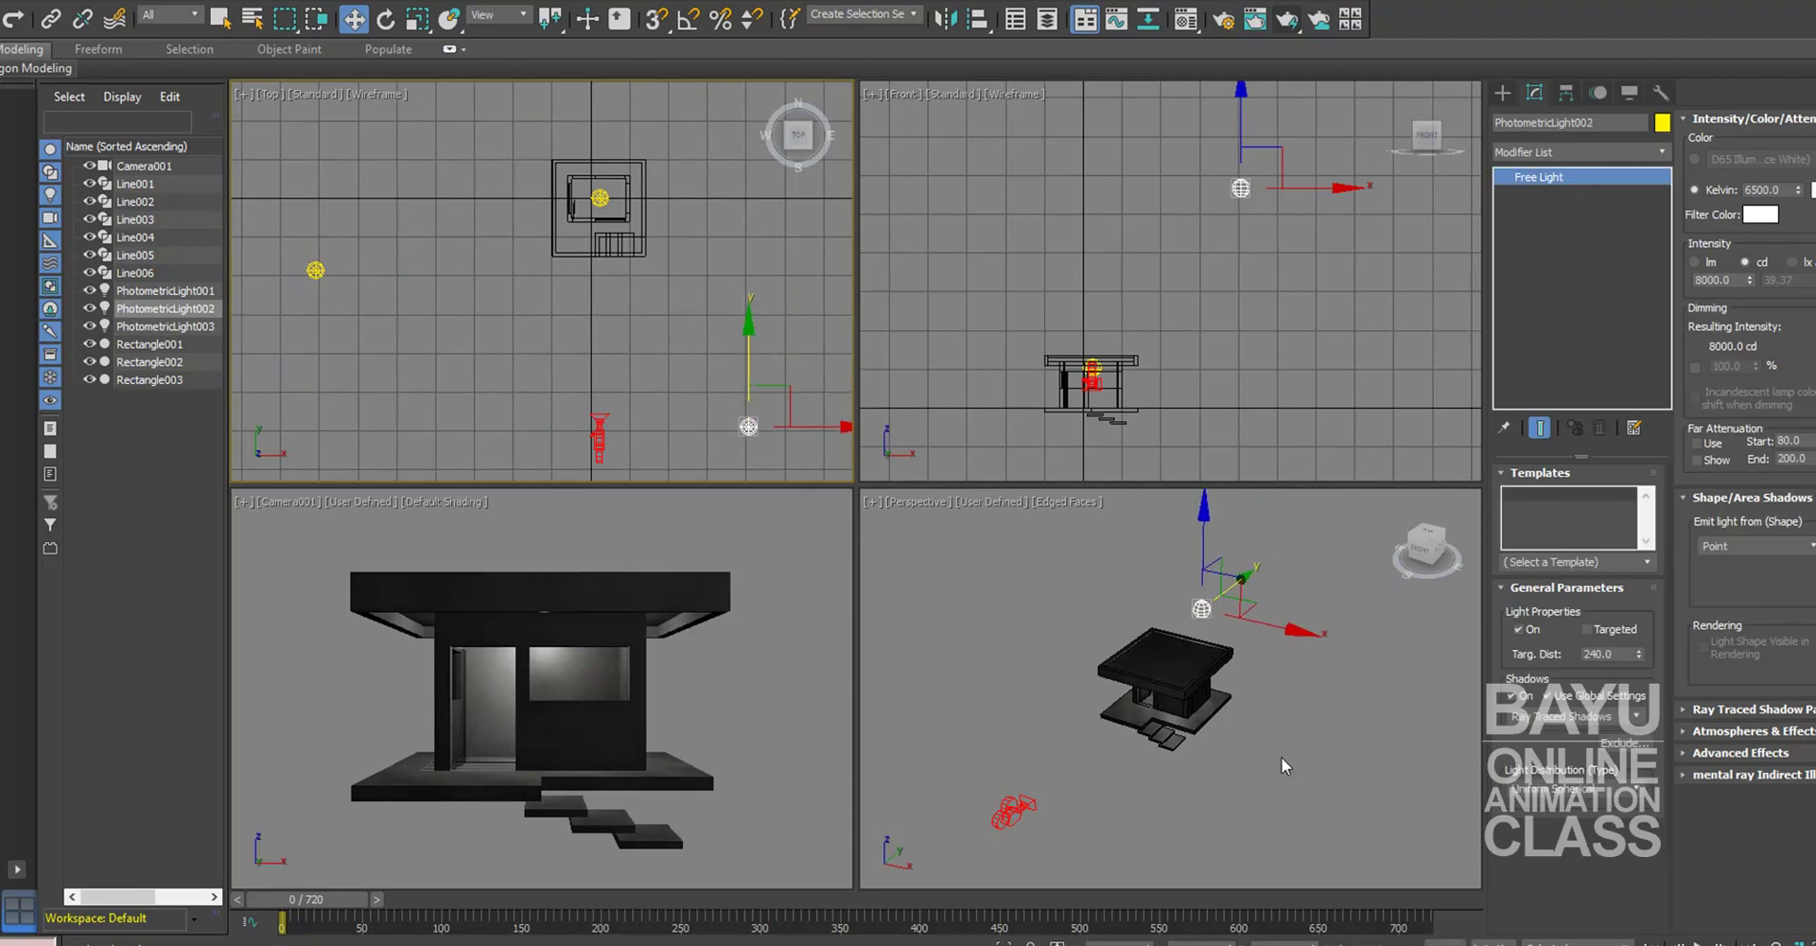
Step: Shade the camera view with Illuminate with Scene Lights, maximize it, and start rendering
right_click(762, 691)
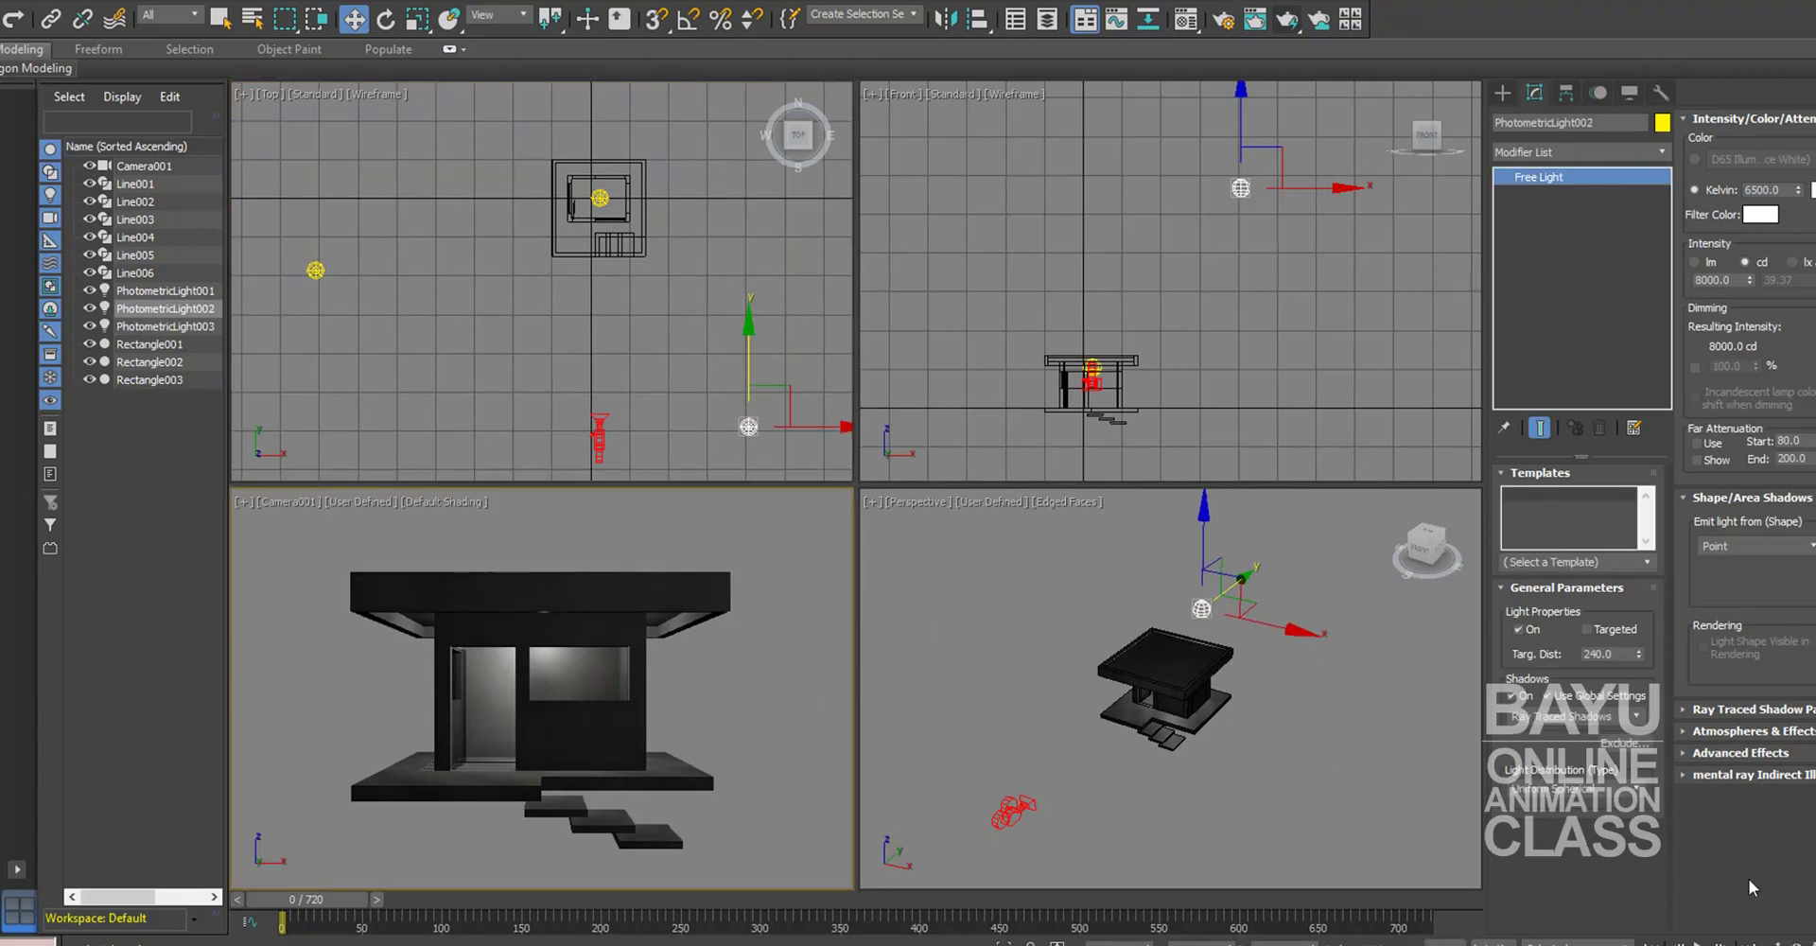
left_click(371, 502)
mouse_move(460, 637)
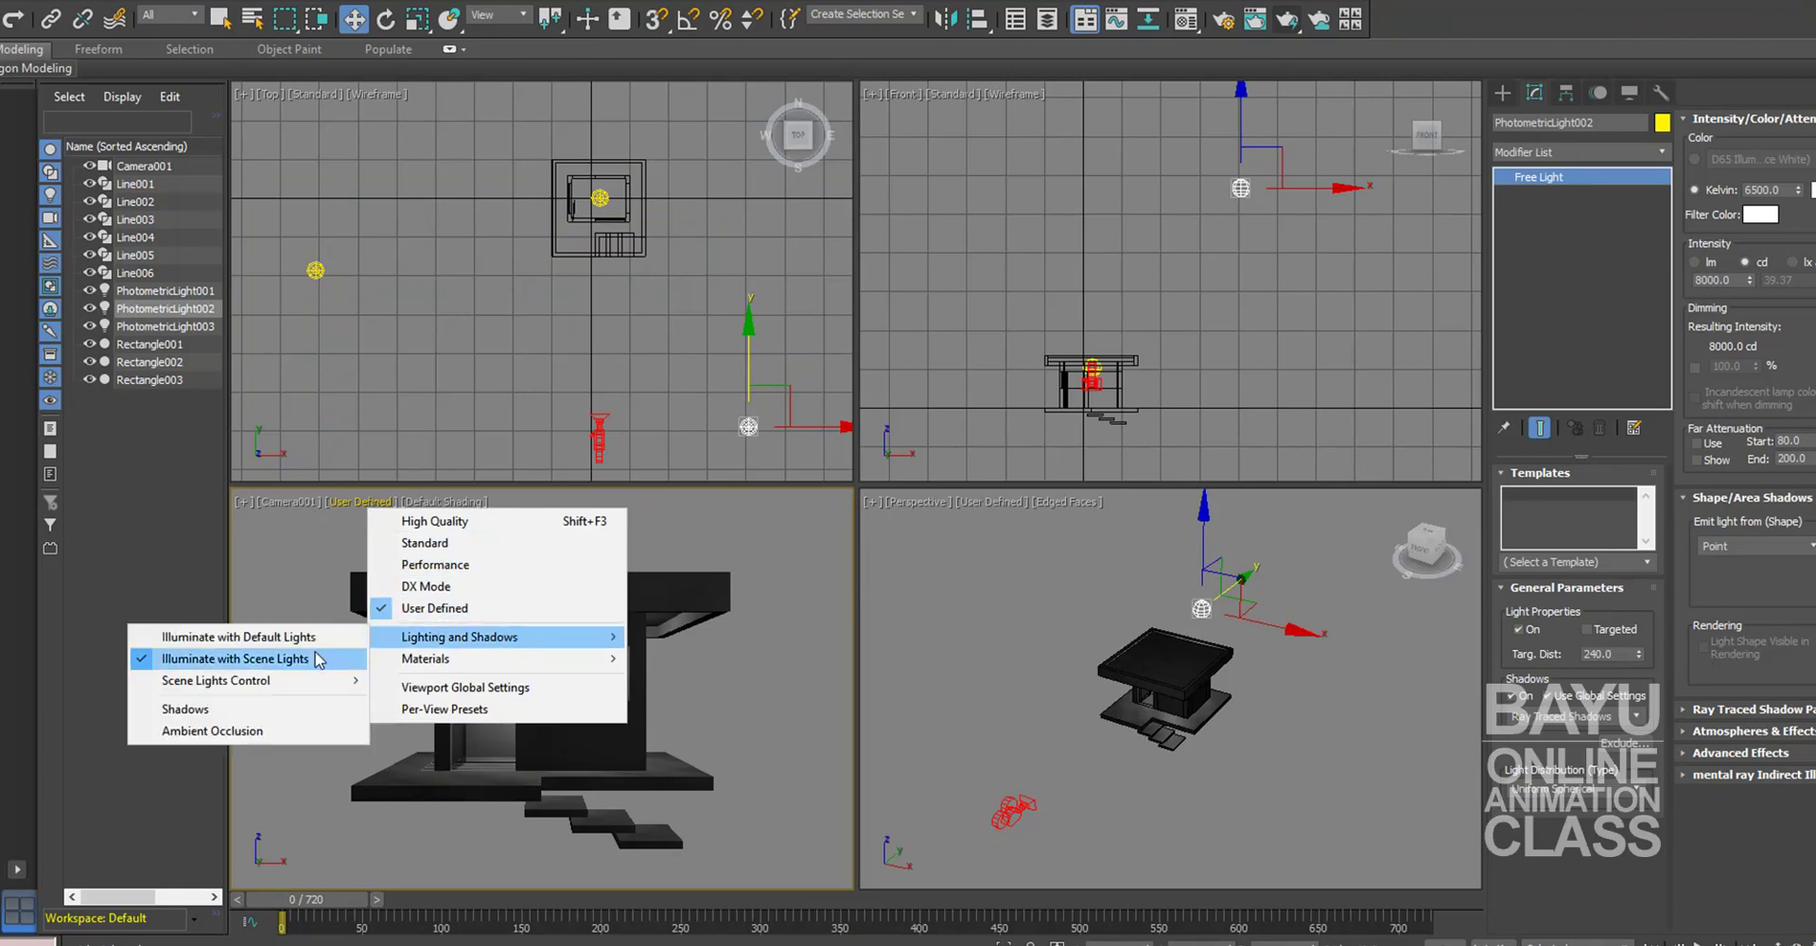
right_click(787, 610)
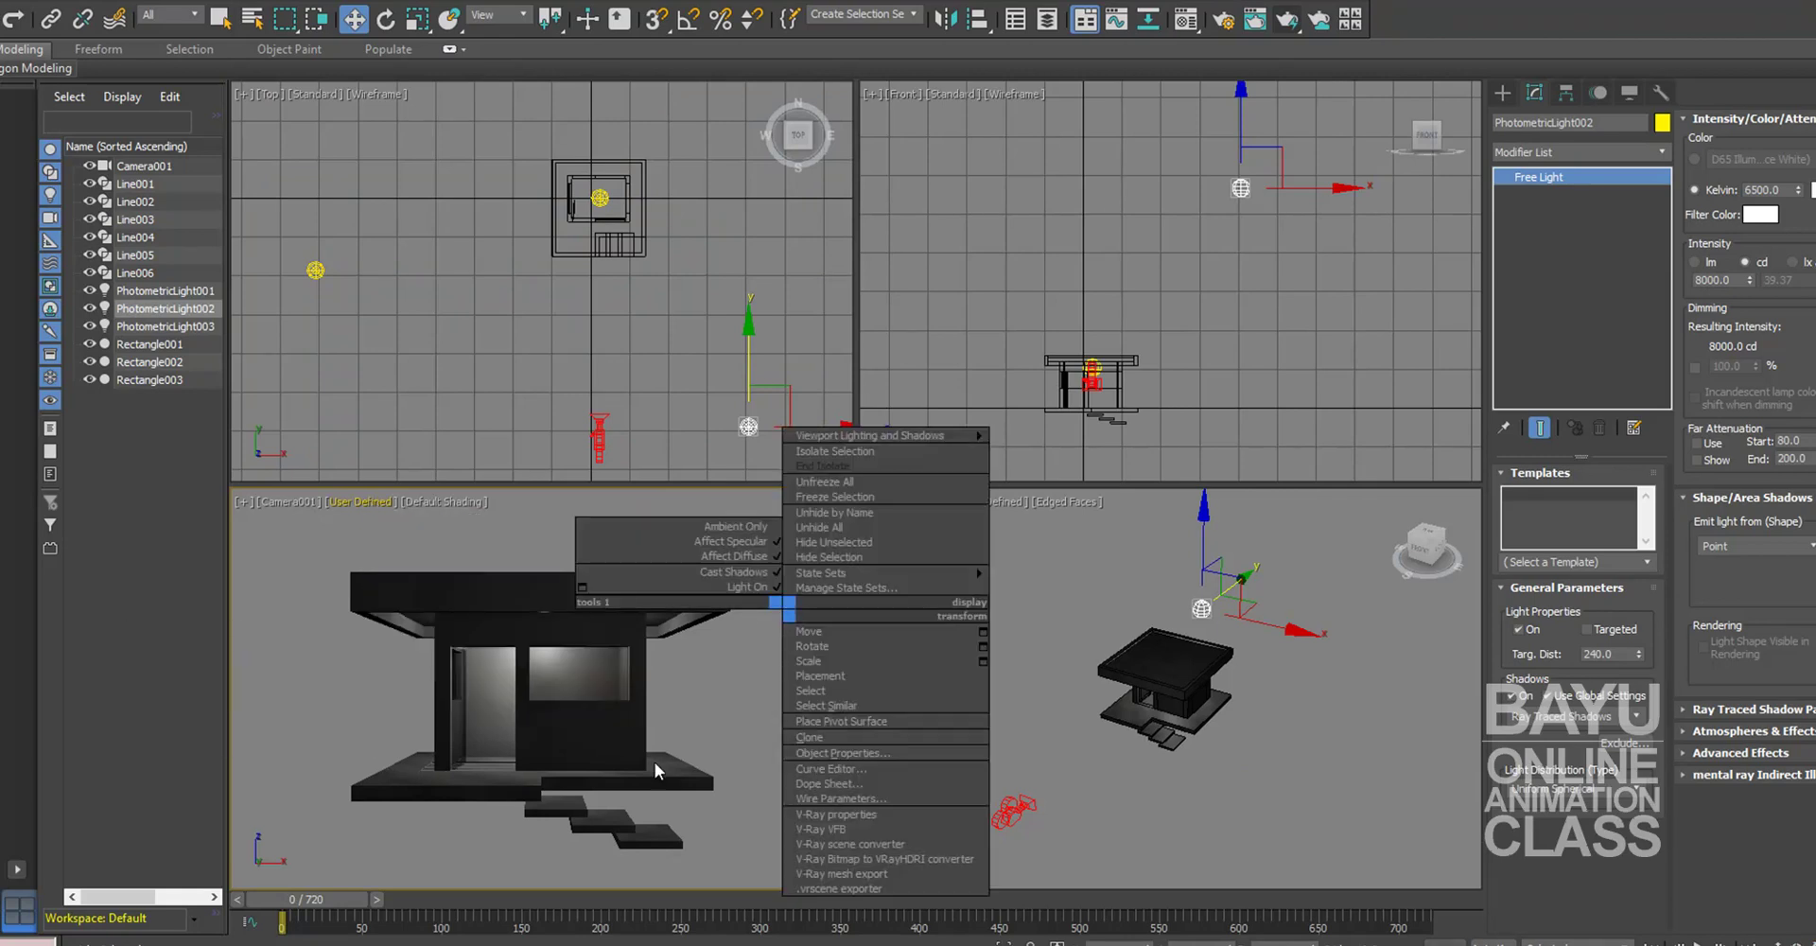
left_click(725, 743)
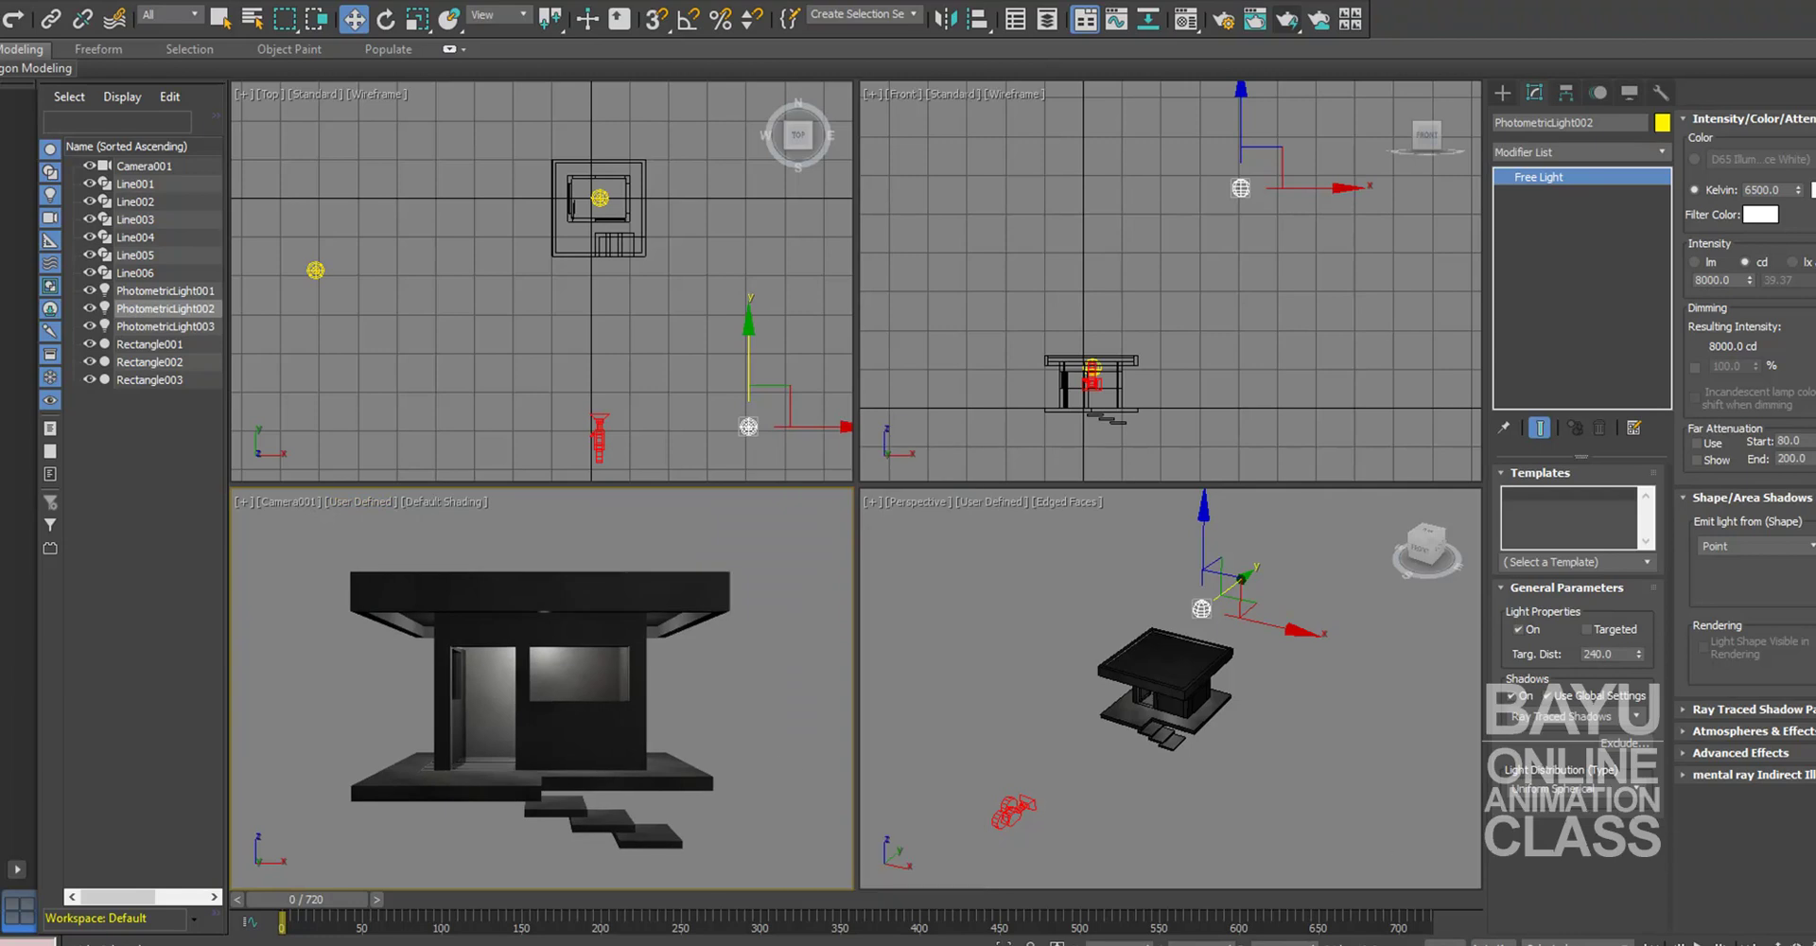
key("alt+w")
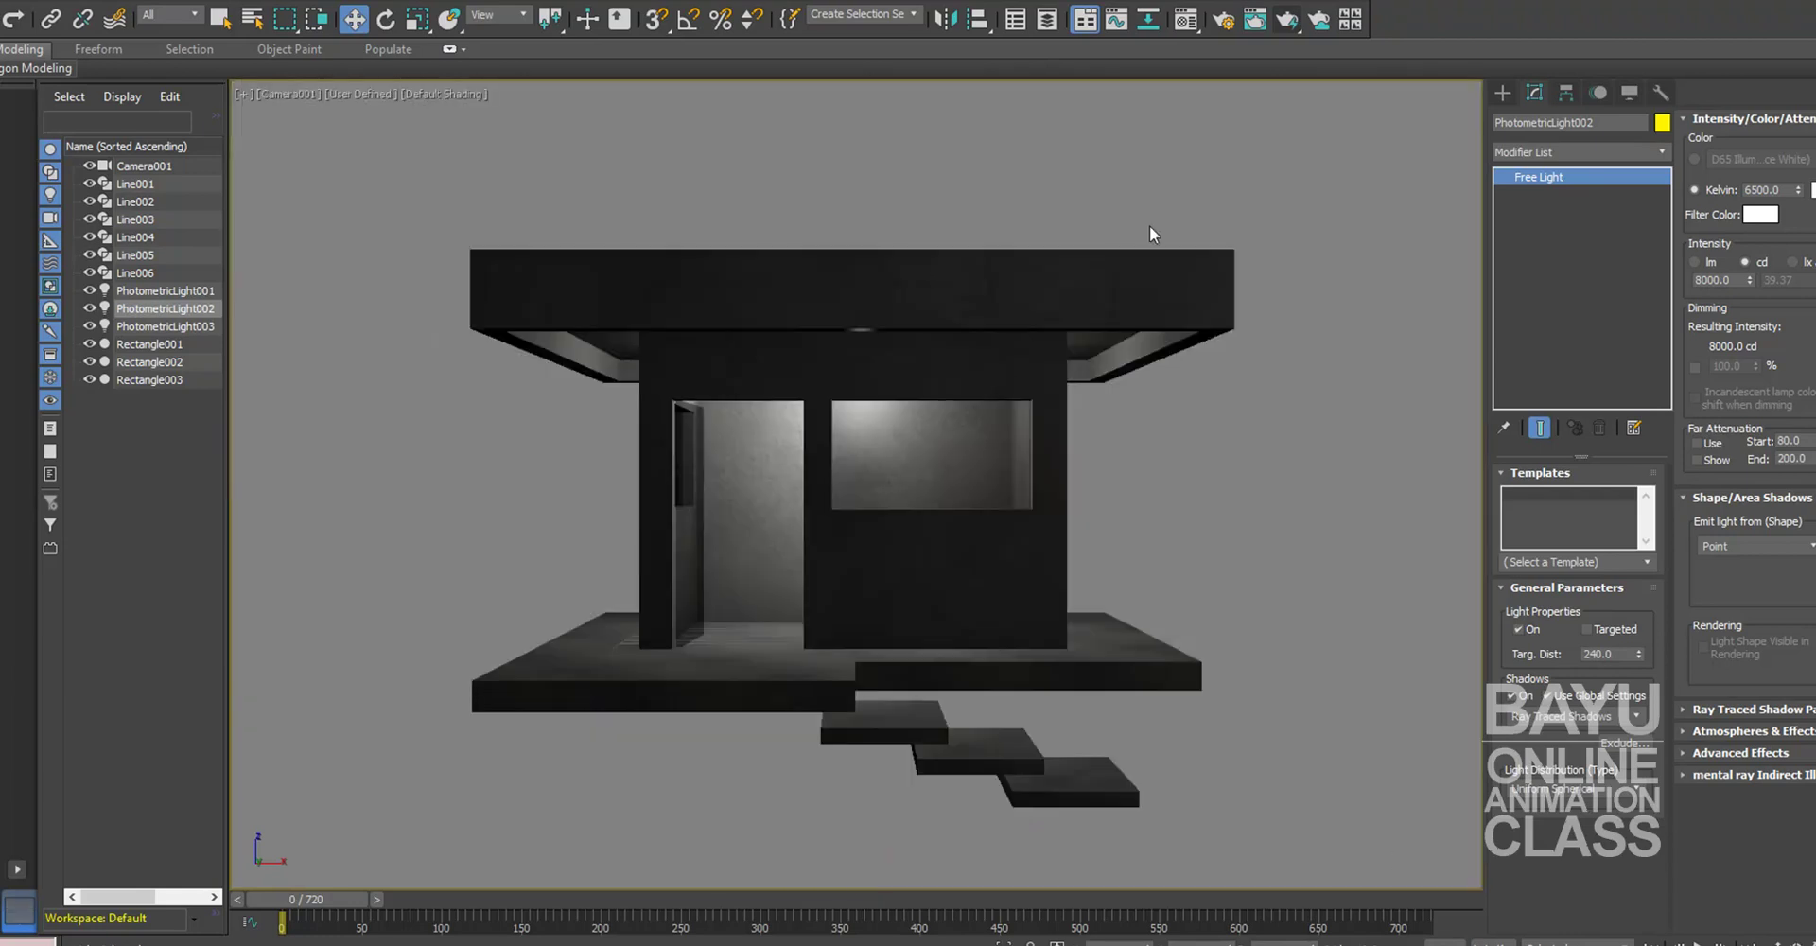
left_click(1288, 18)
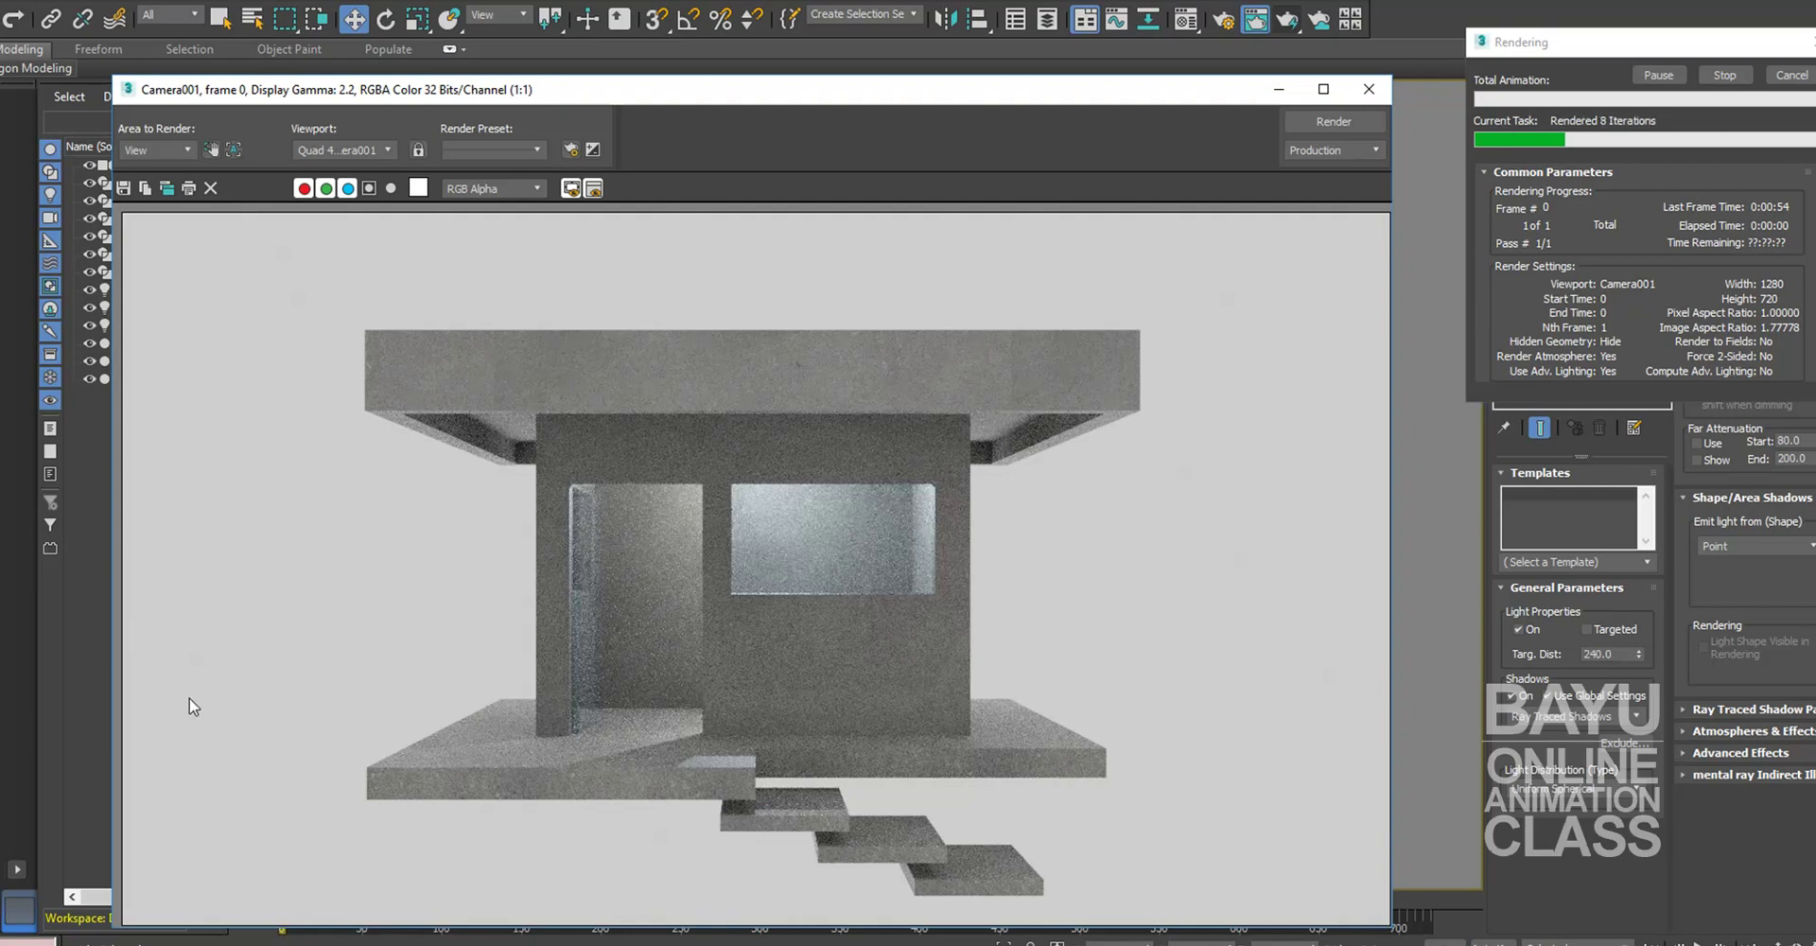
Step: Cancel the Camera001 render after 9 iterations, close the image, and open ART Render Setup
left_click(1793, 76)
left_click(1369, 89)
left_click(1223, 21)
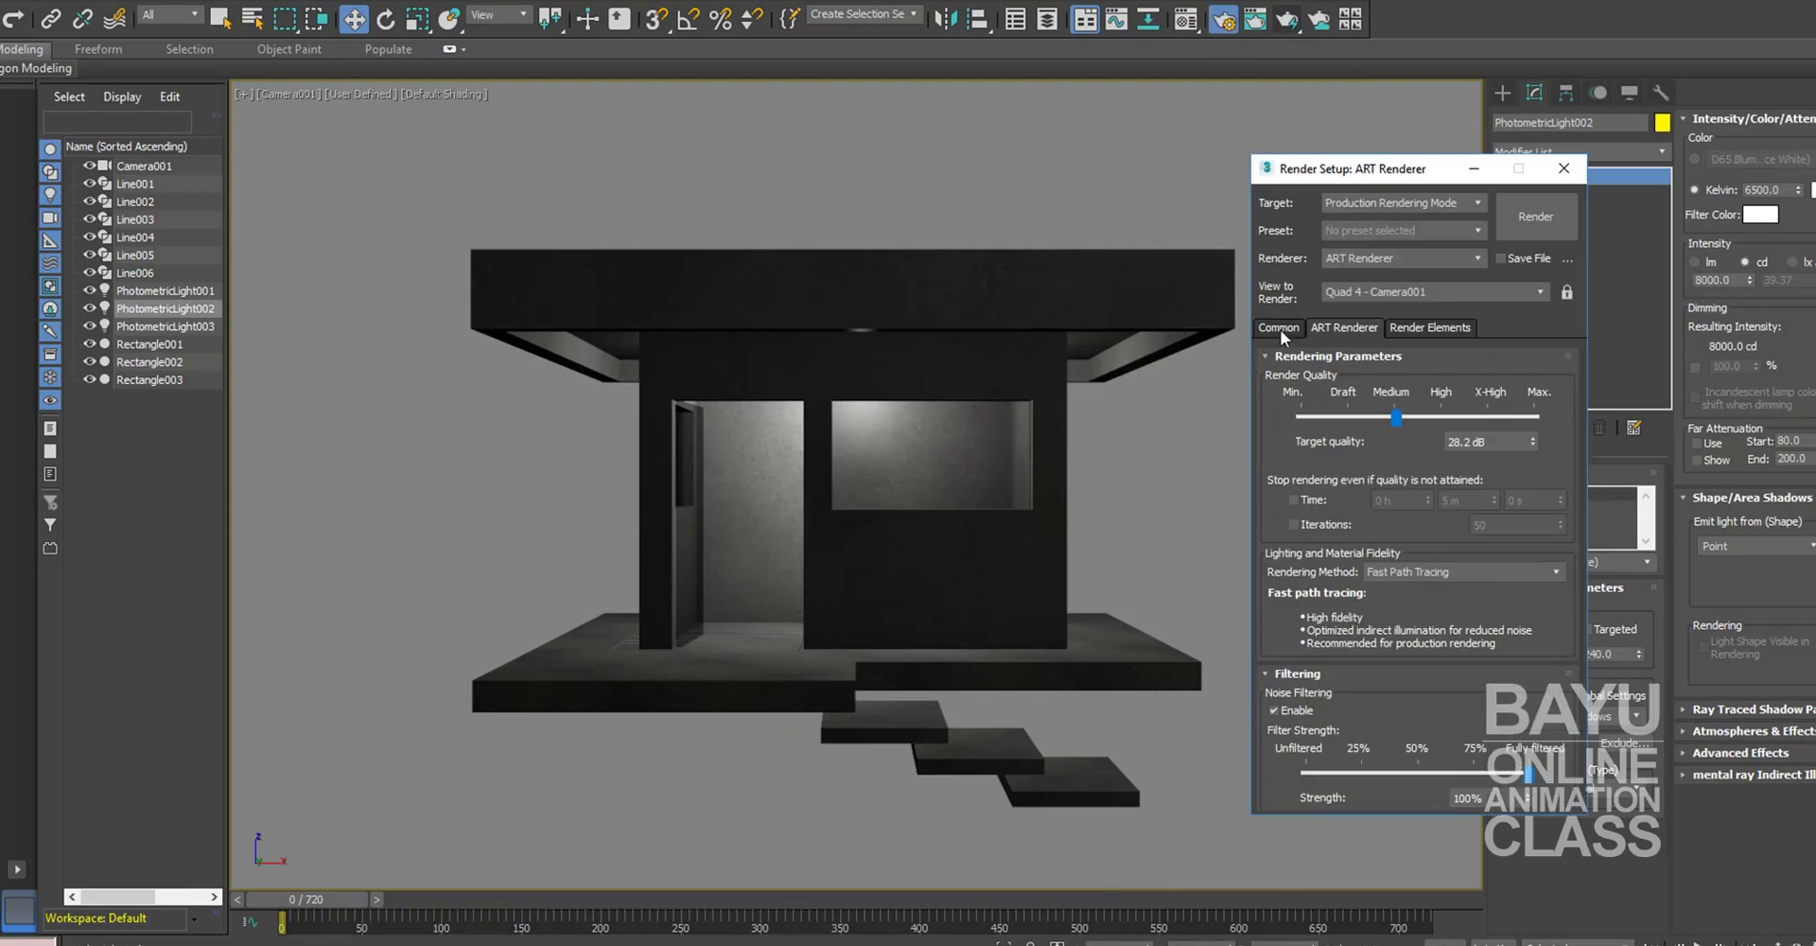
Step: Change the Common tab output width from 1280 to 800, giving 800 × 450, then render
left_click(1280, 327)
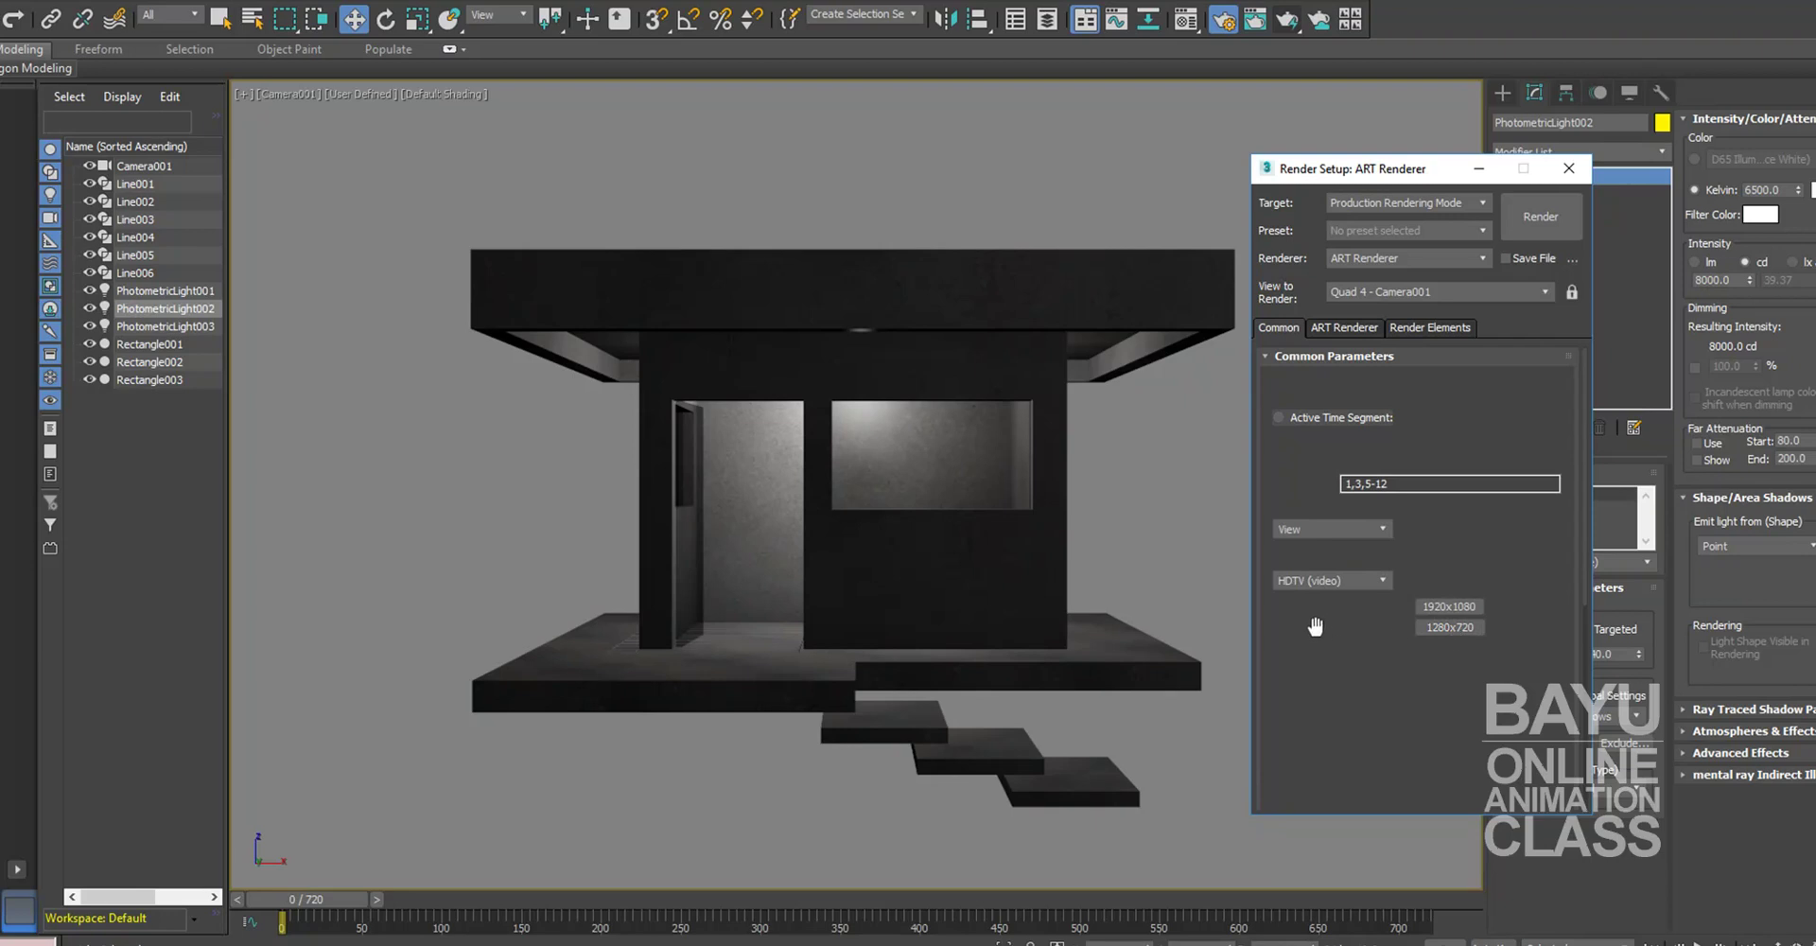
left_click(1384, 587)
left_click(1352, 628)
left_click(1364, 607)
double_click(1378, 610)
type("800")
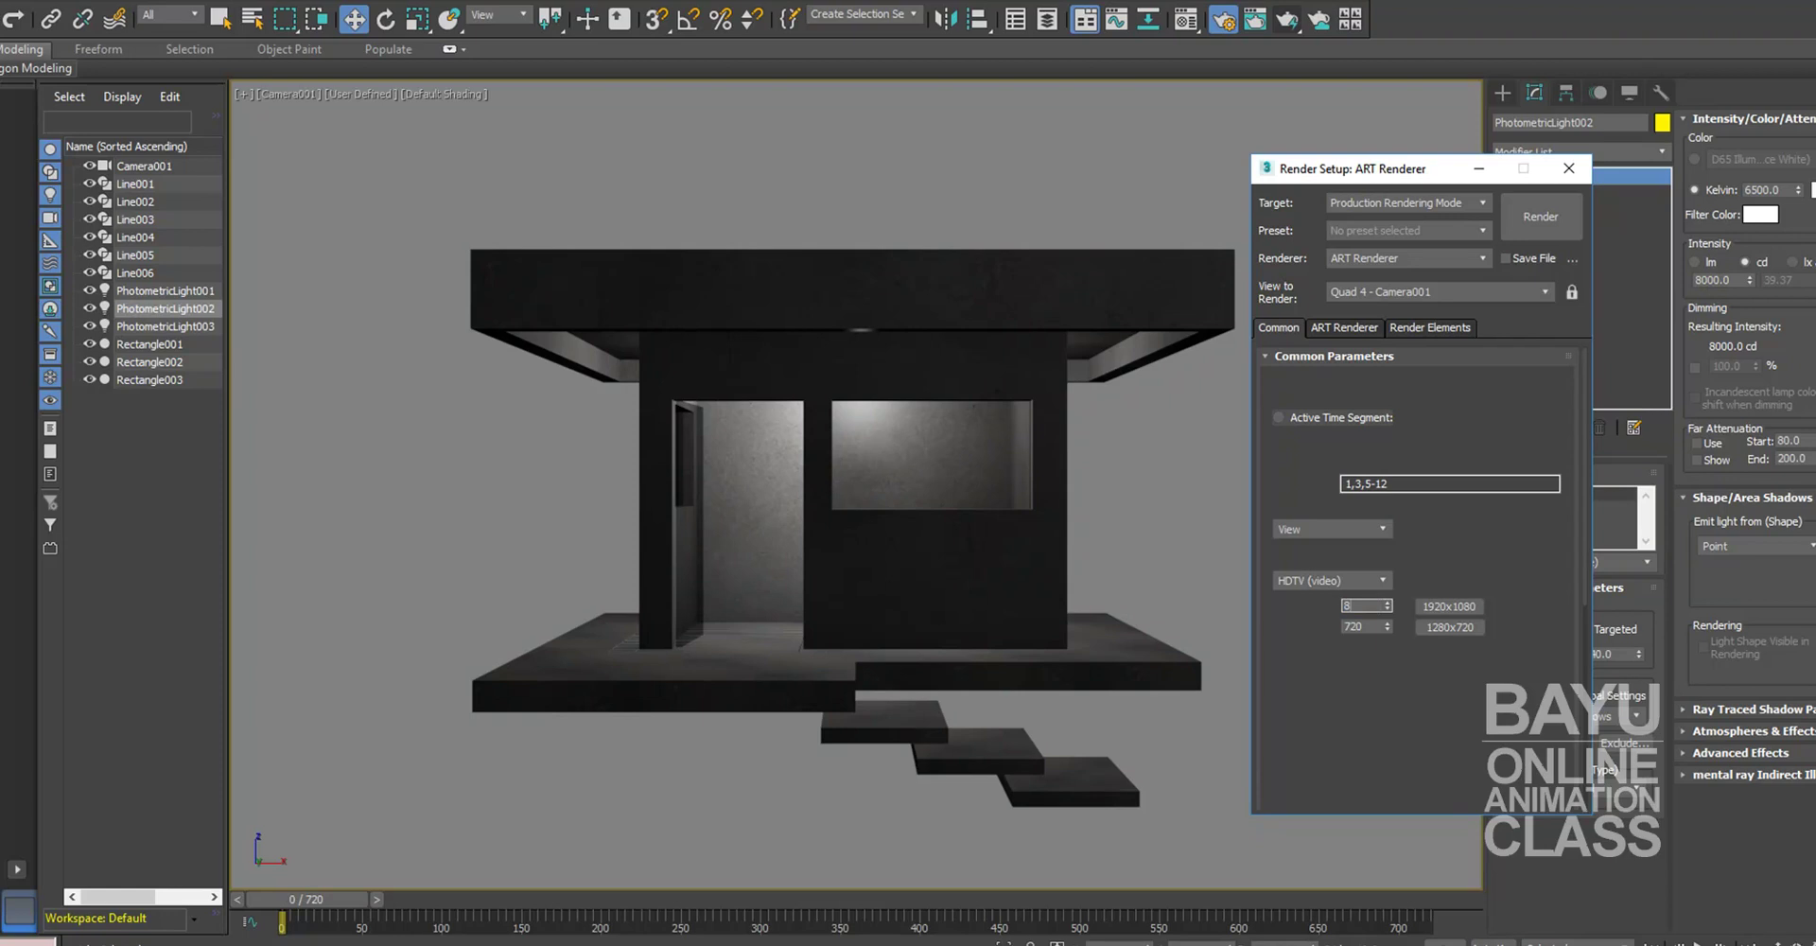
key("Return")
left_click(1540, 217)
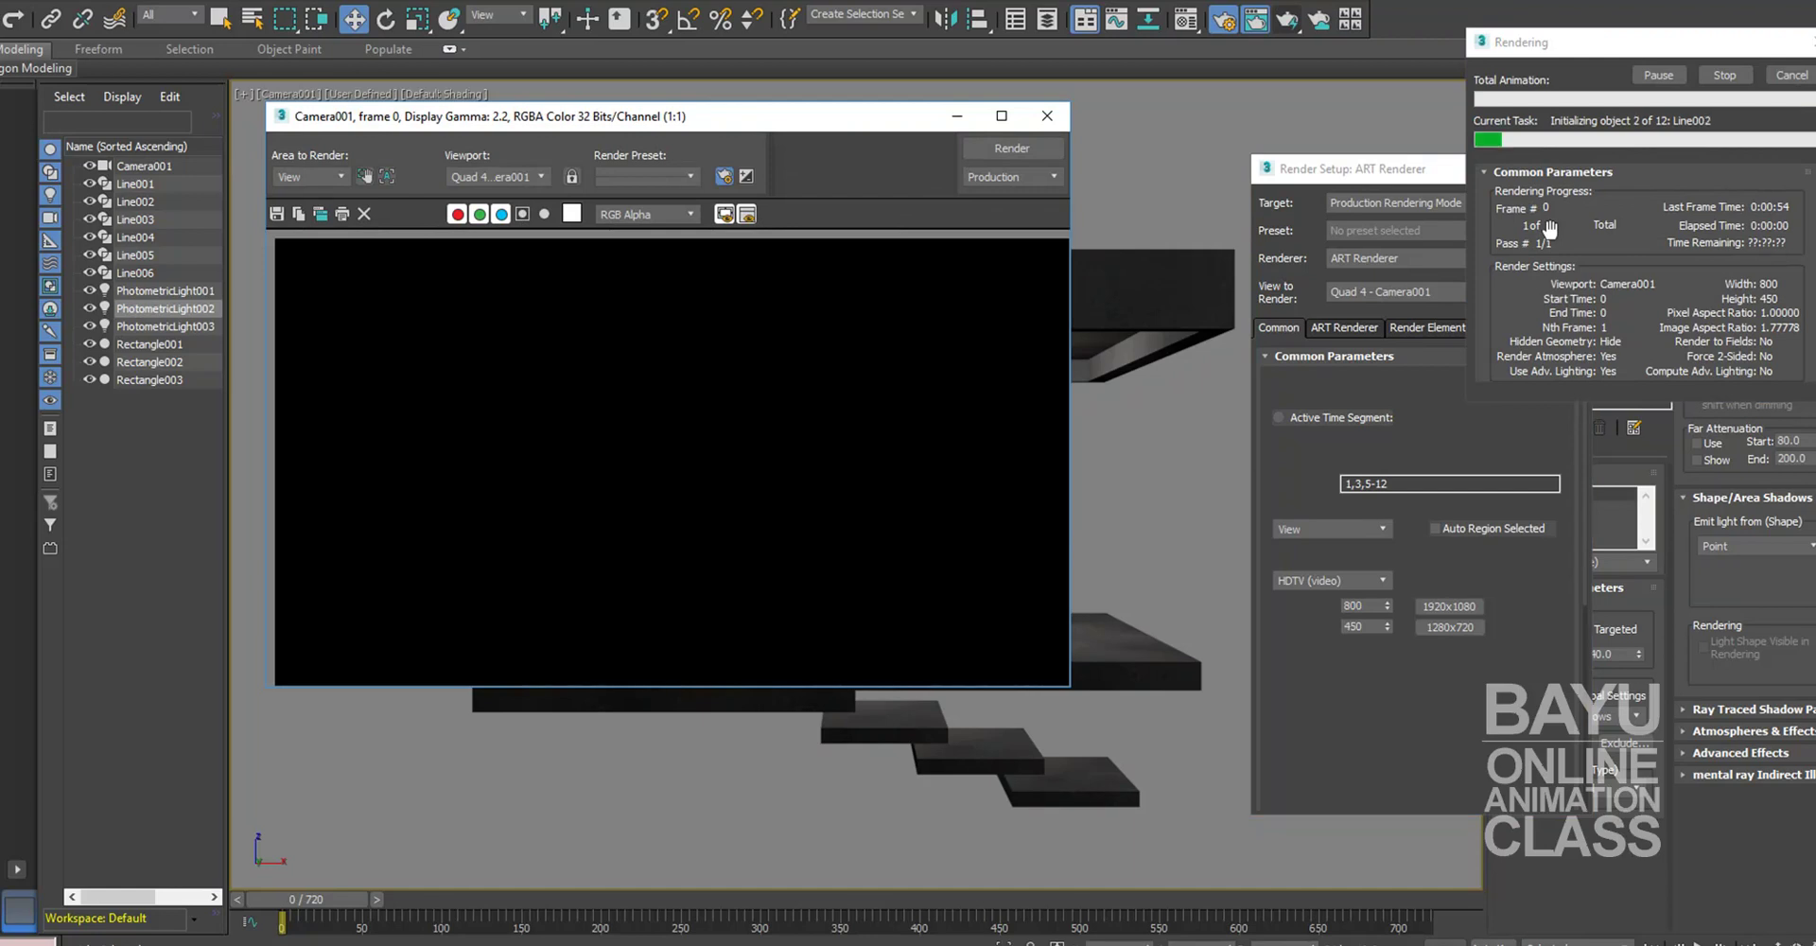
Step: Cancel the 800 × 450 Camera001 render and close the Render Setup window
left_click(1426, 179)
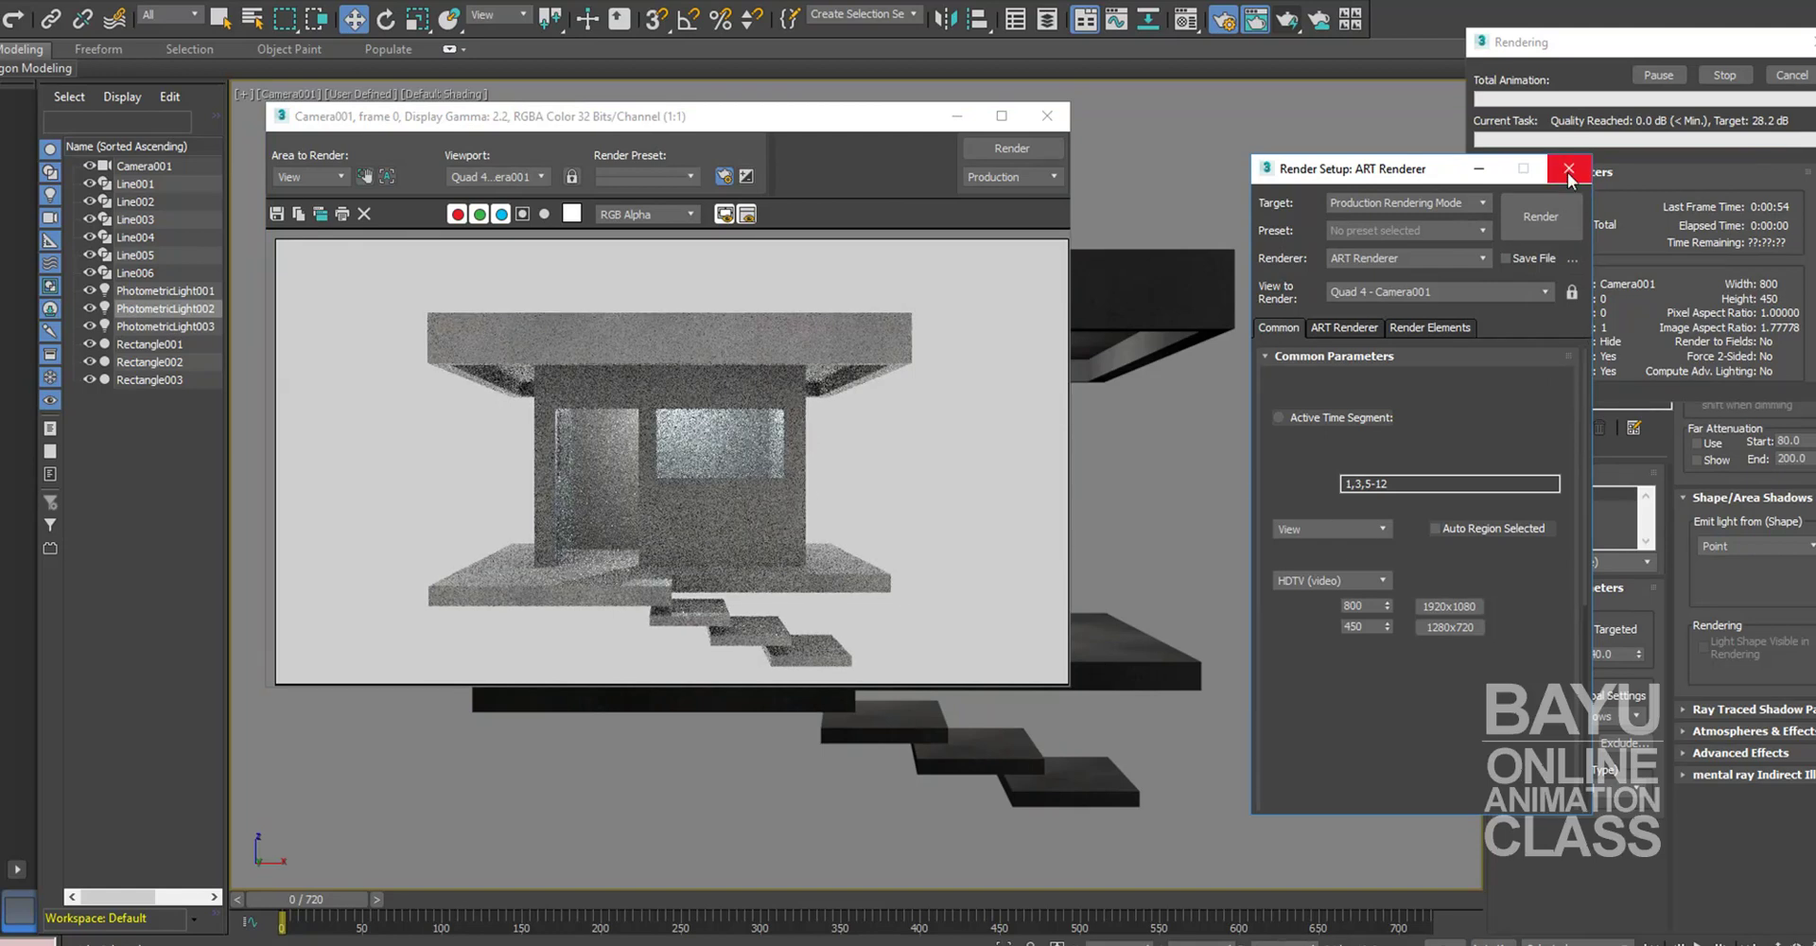
left_click(1794, 77)
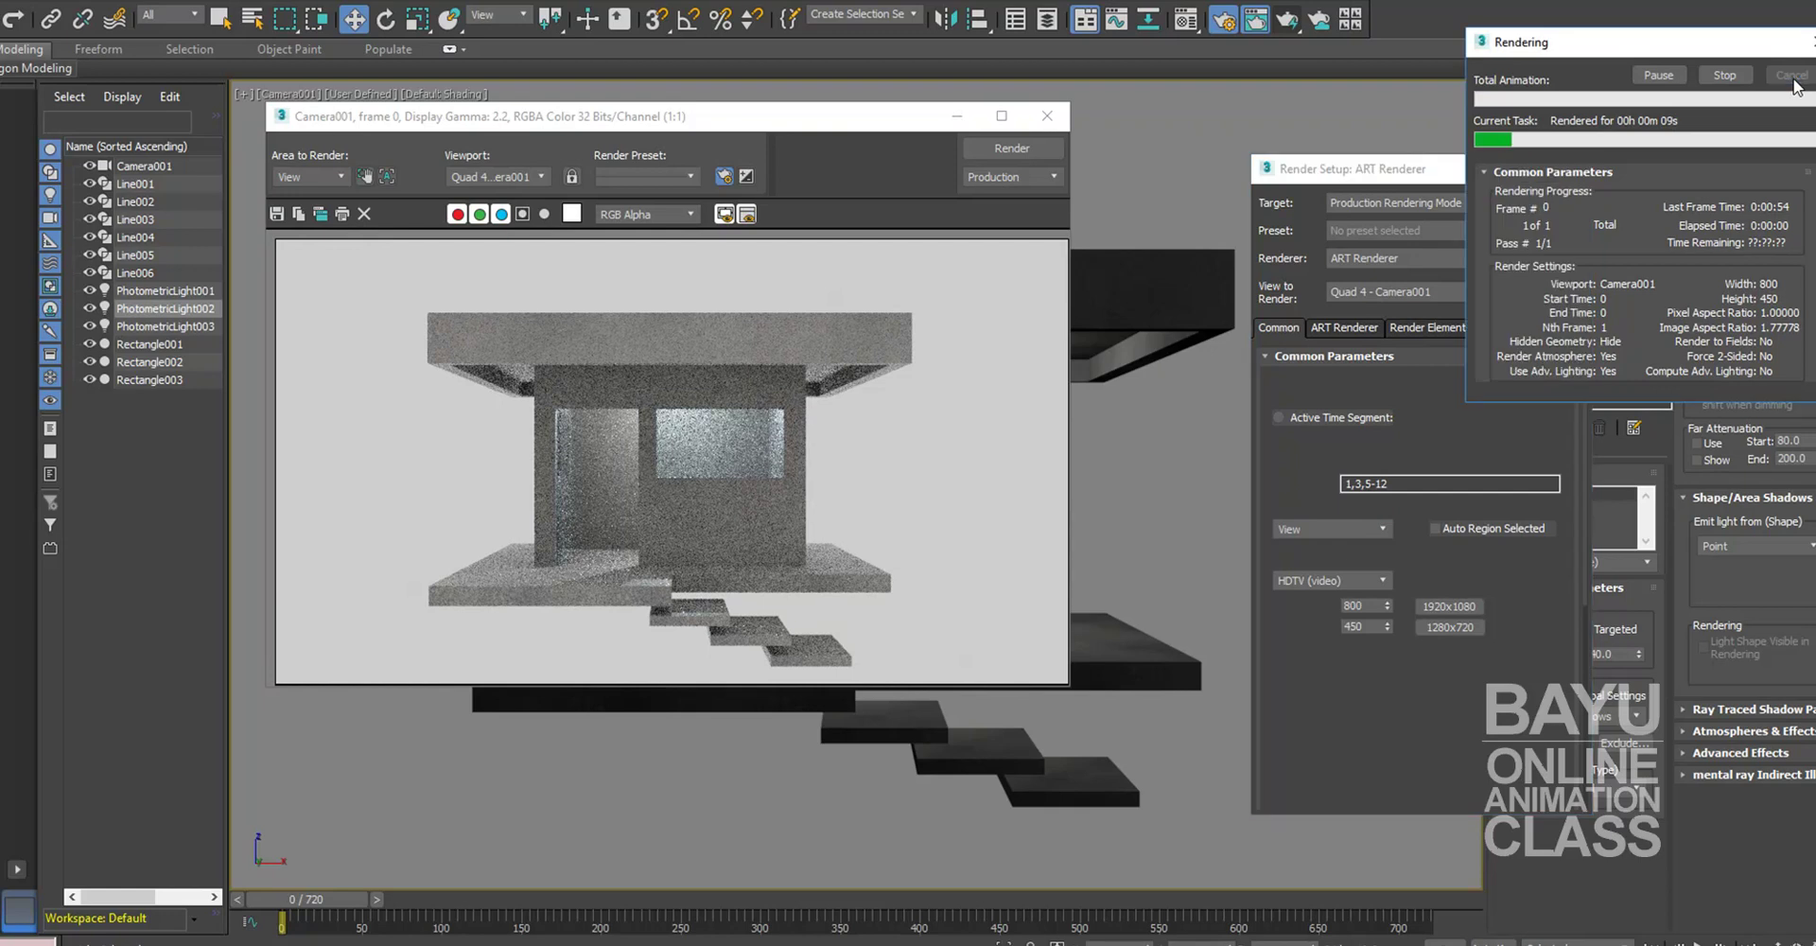
left_click(1572, 169)
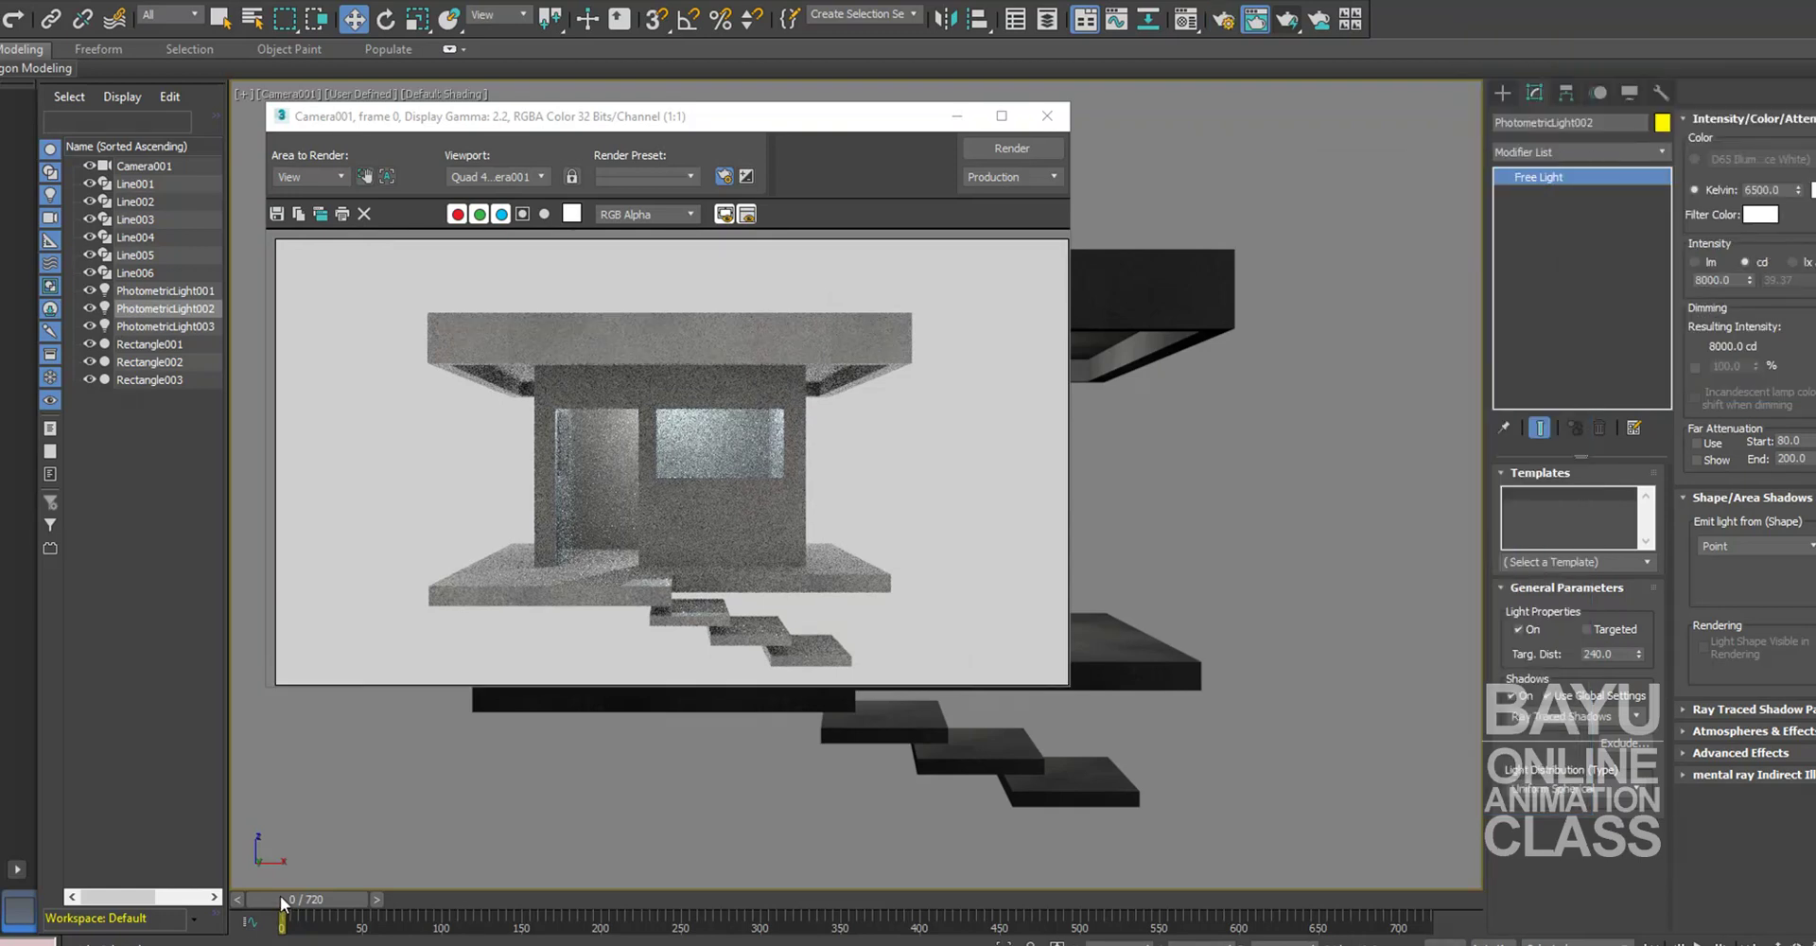
Step: Move the frame buffer aside, render frame 74 and cancel, then advance the slider toward frame 121
left_click_drag(550, 123, 302, 337)
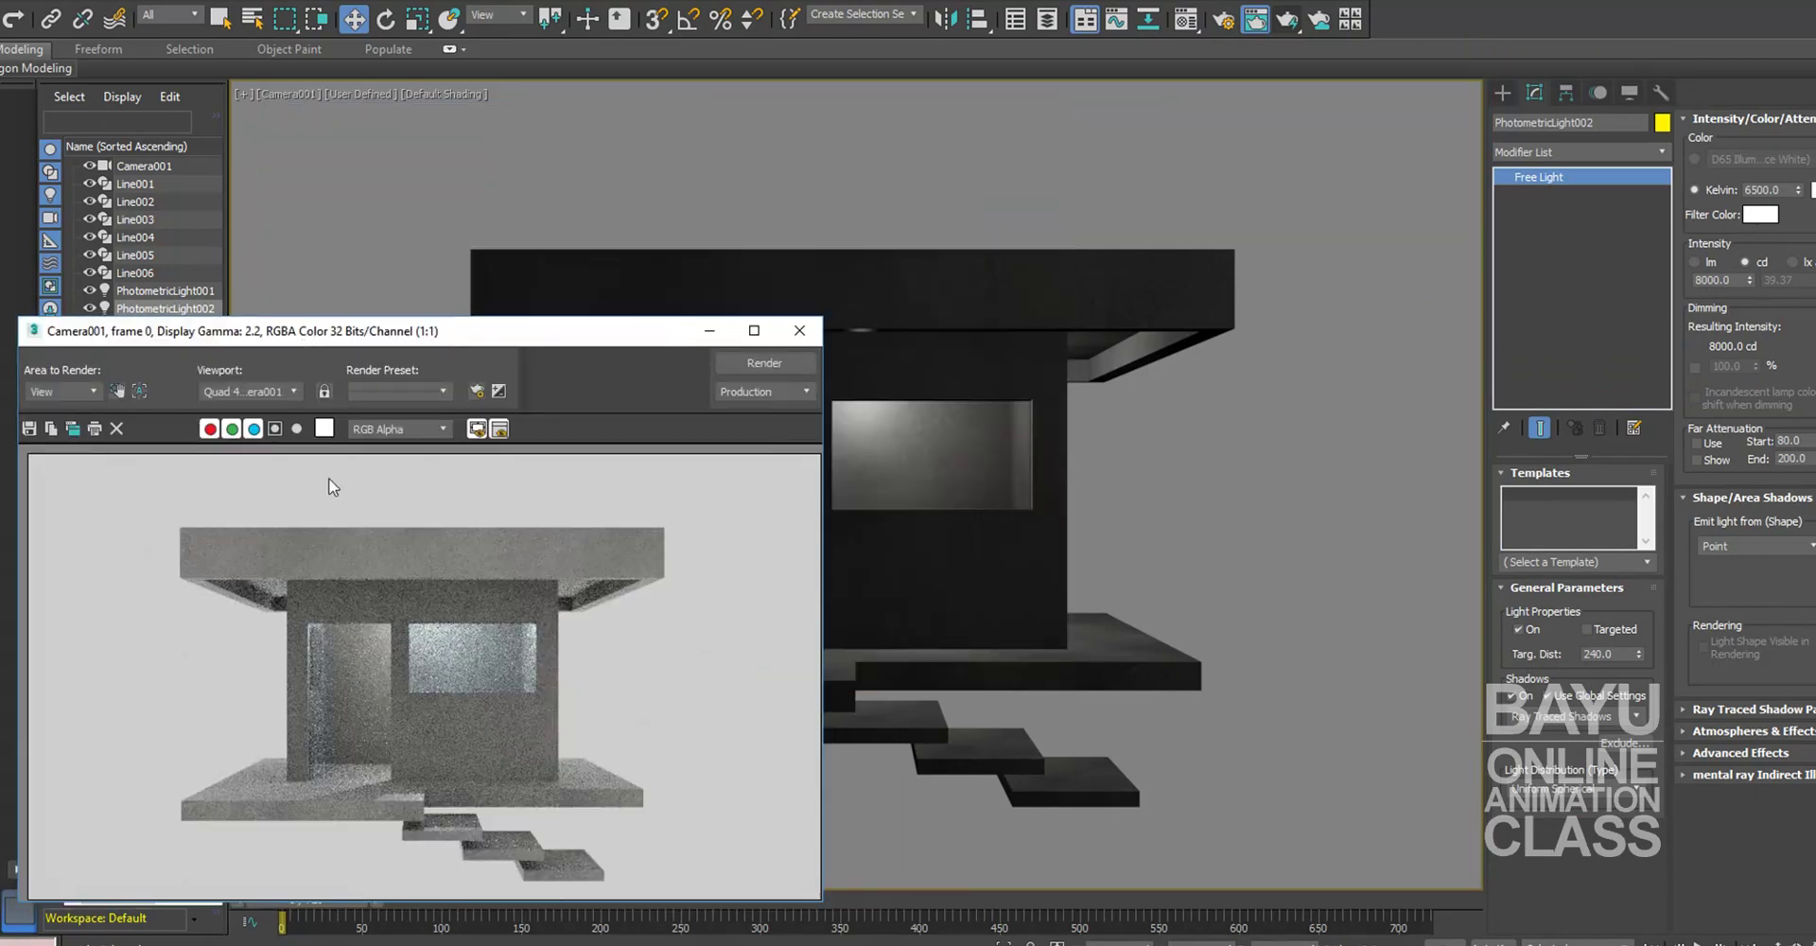
left_click_drag(303, 342, 285, 293)
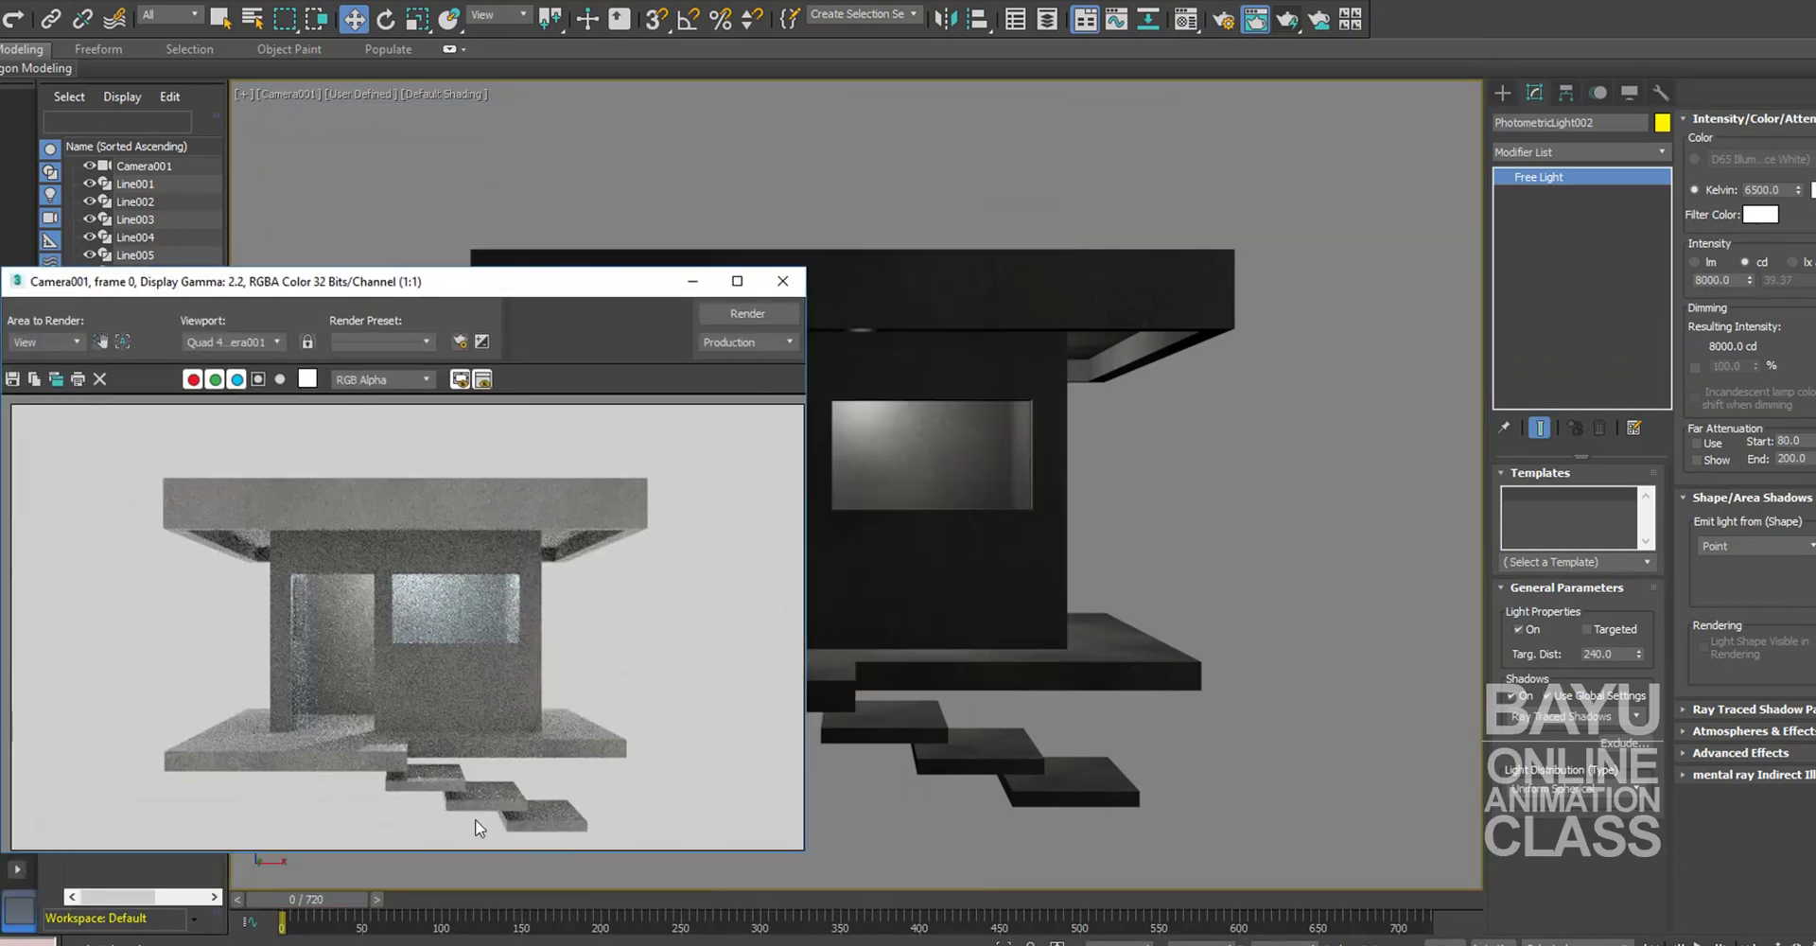
left_click_drag(348, 899, 455, 905)
key("w")
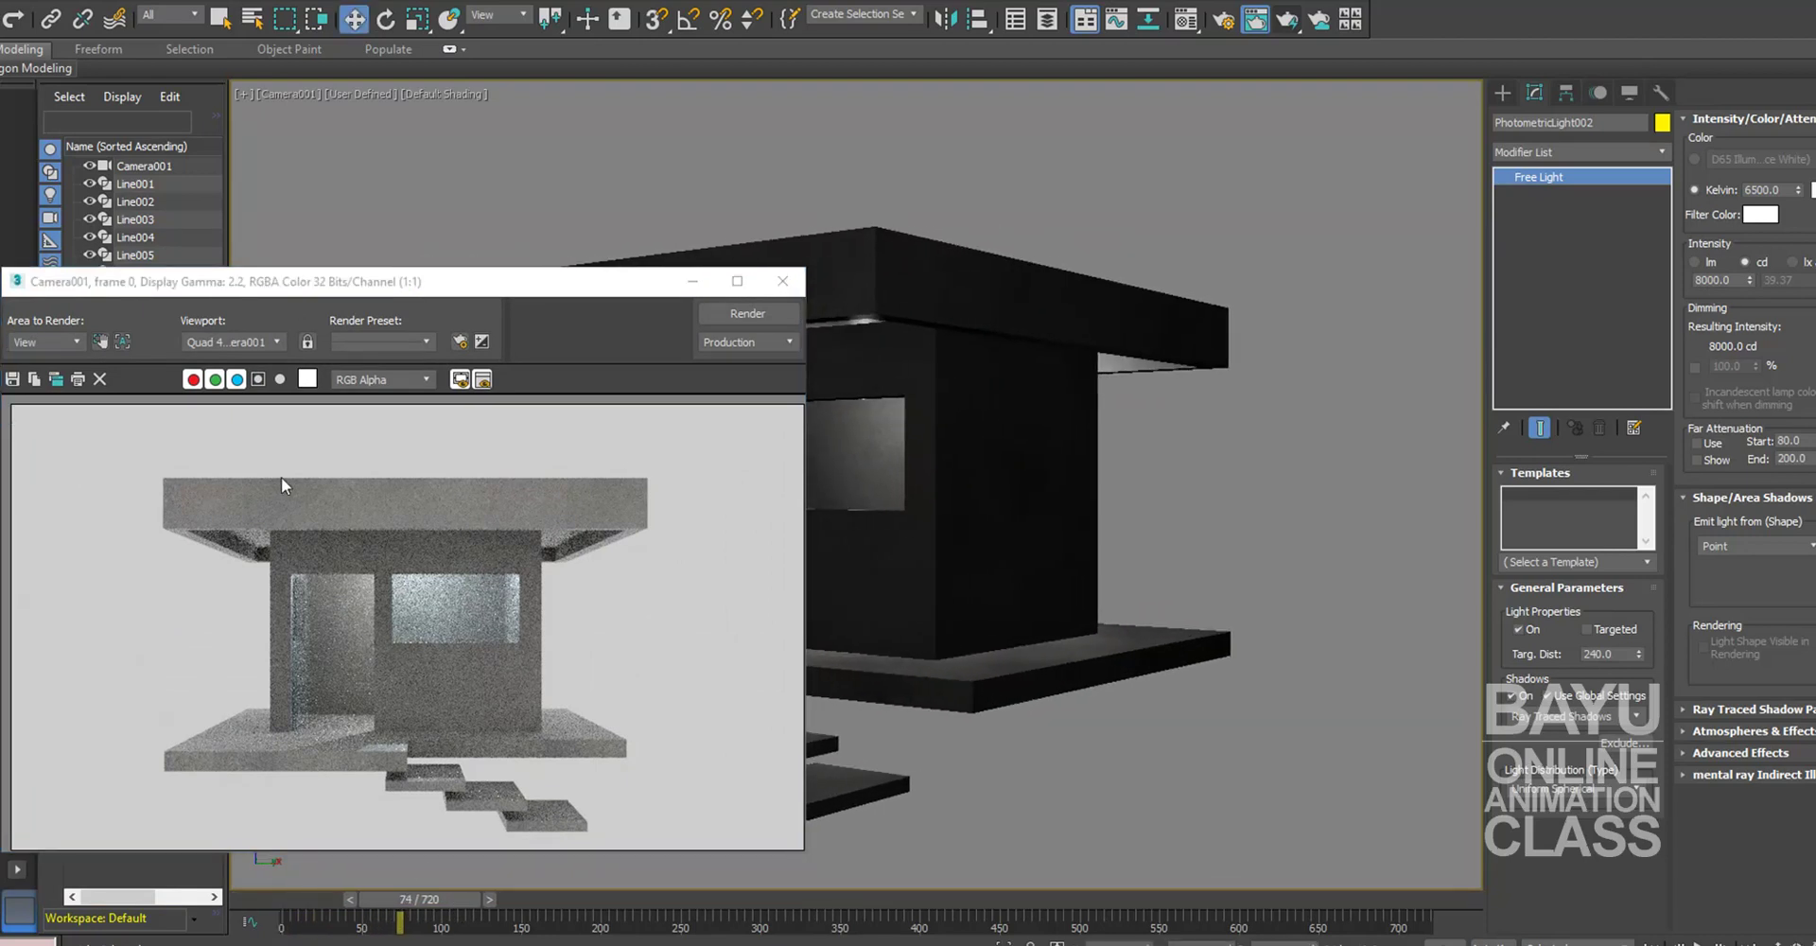
left_click(747, 314)
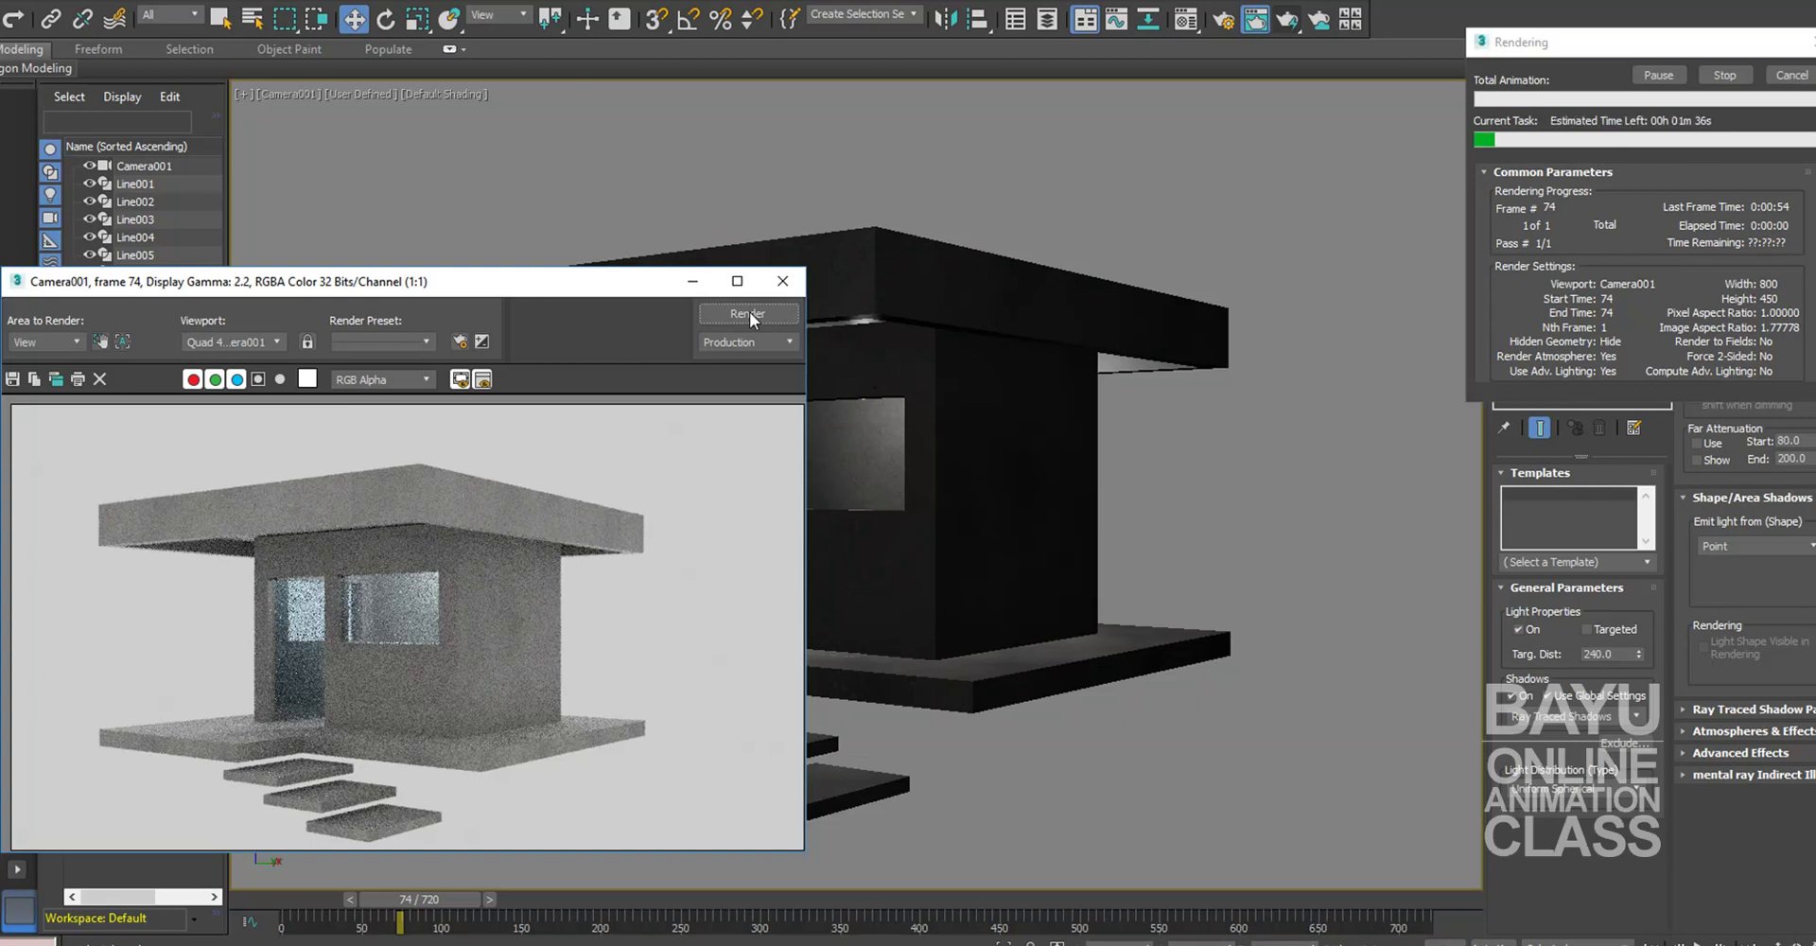
left_click(1792, 75)
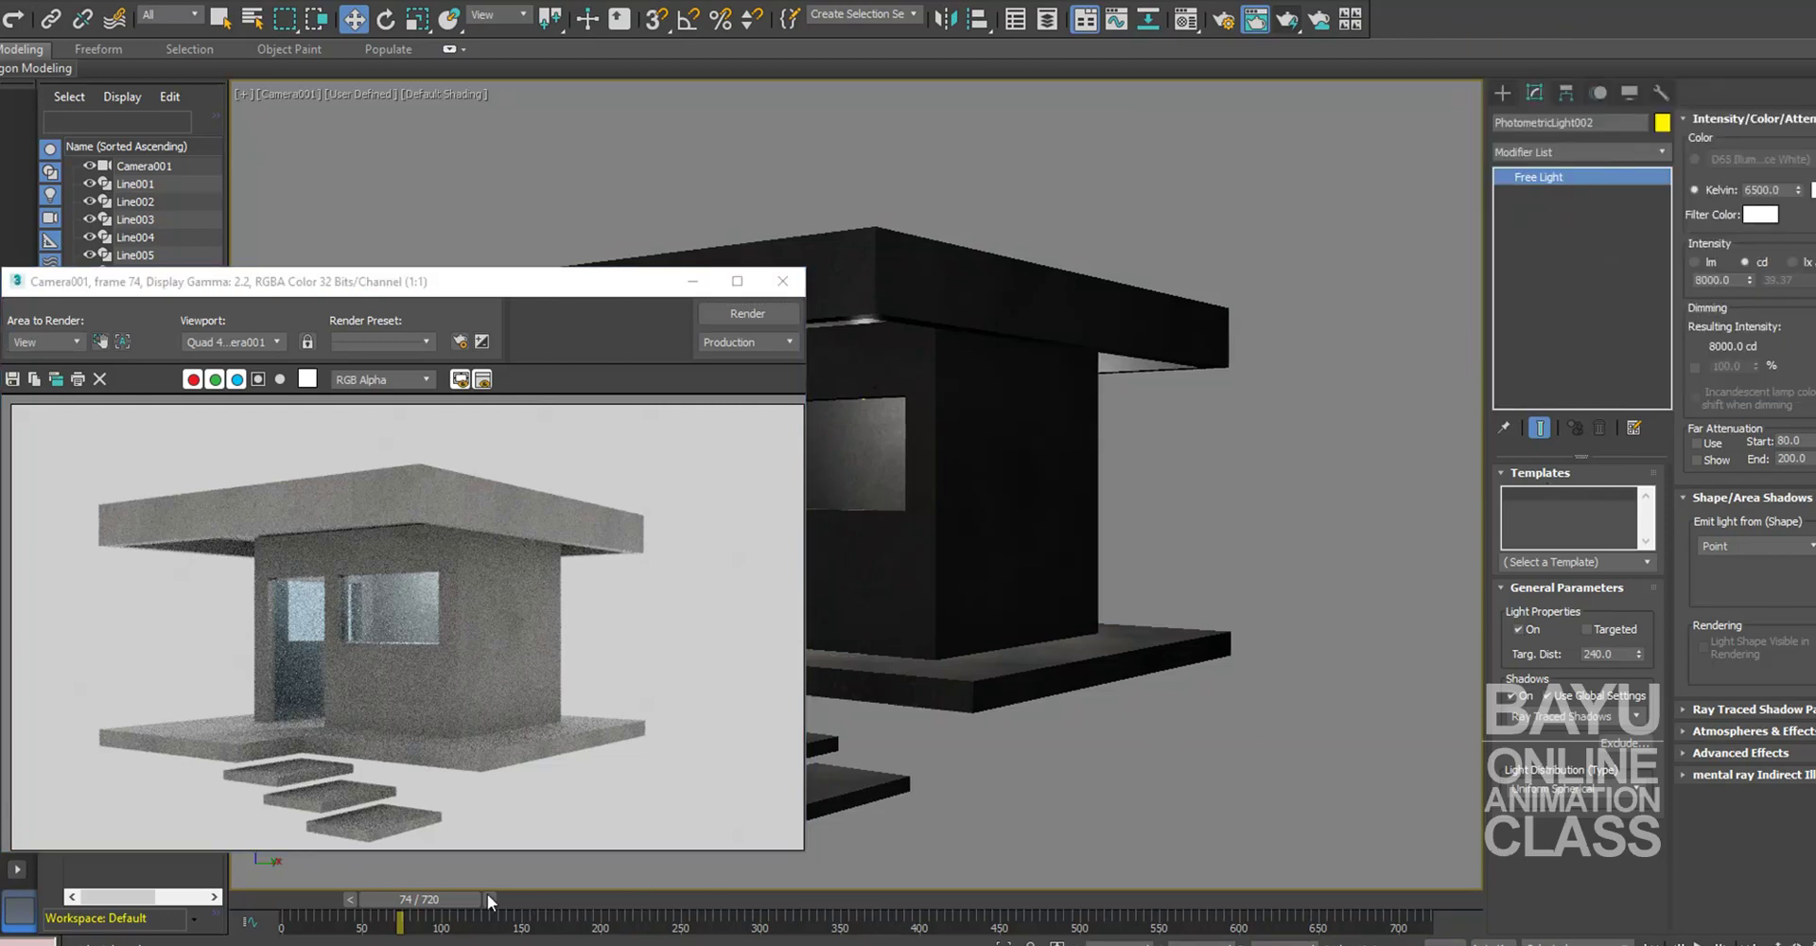
left_click_drag(465, 901, 741, 900)
Step: Render the camera view at frames 254 and 456, cancelling each render early
key("w")
left_click(718, 314)
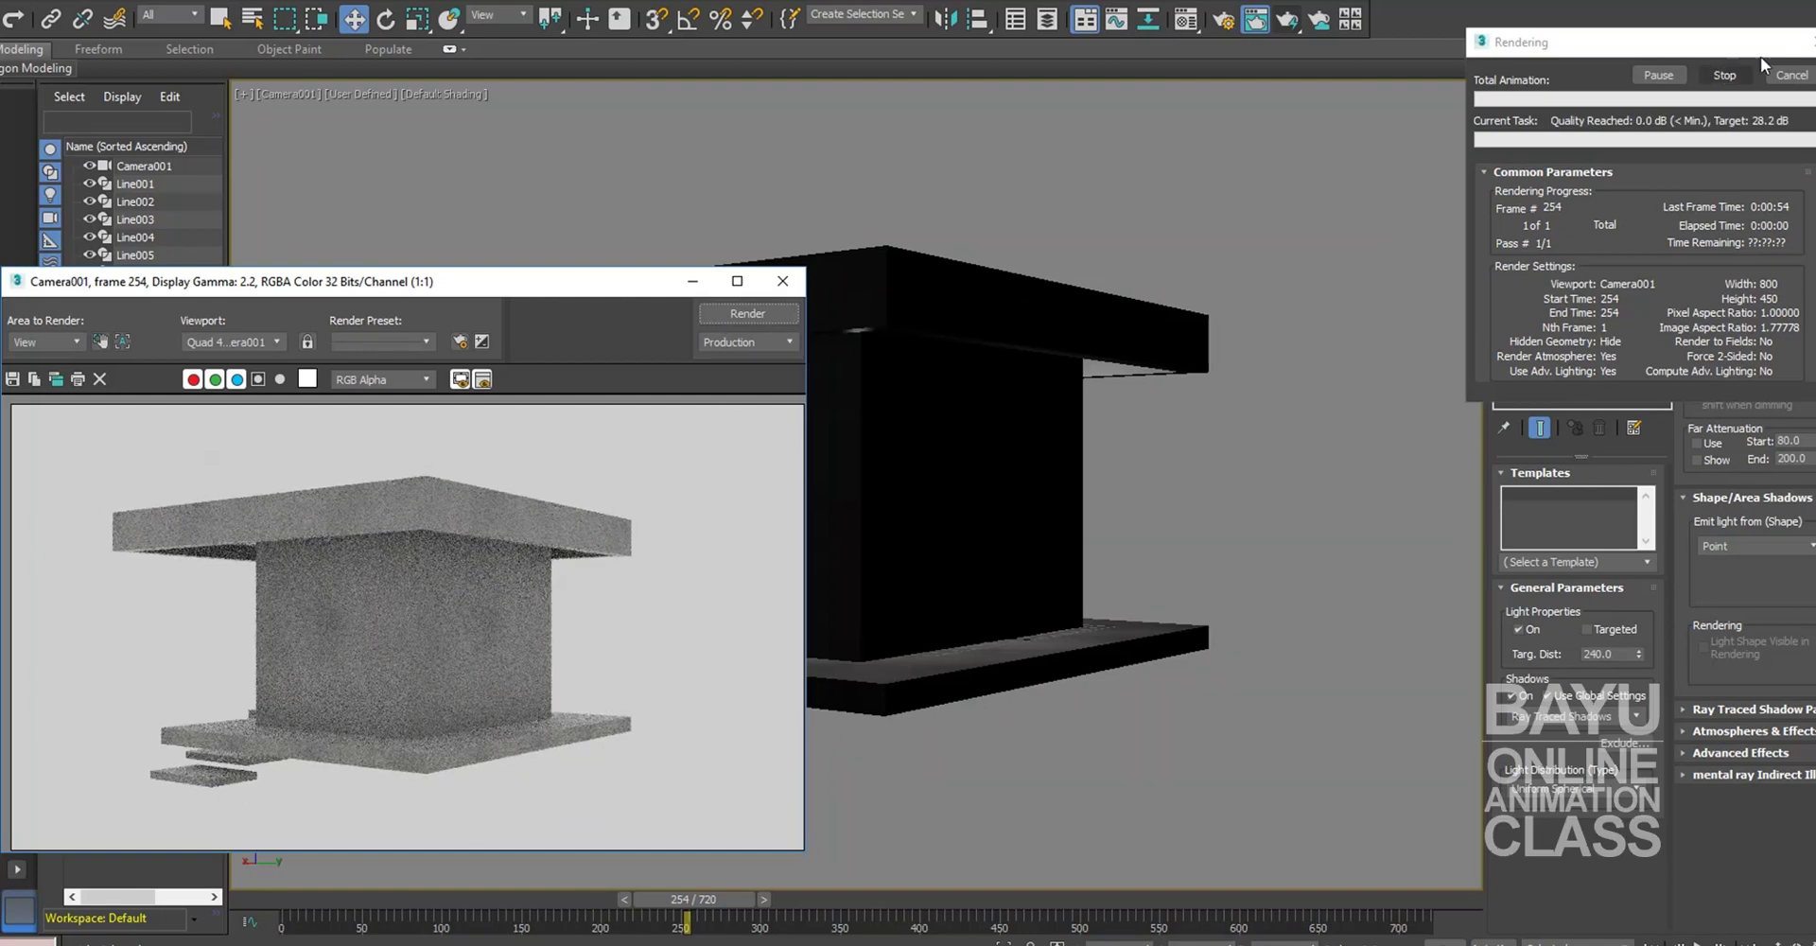
left_click(1791, 83)
left_click_drag(742, 906, 1040, 916)
key("w")
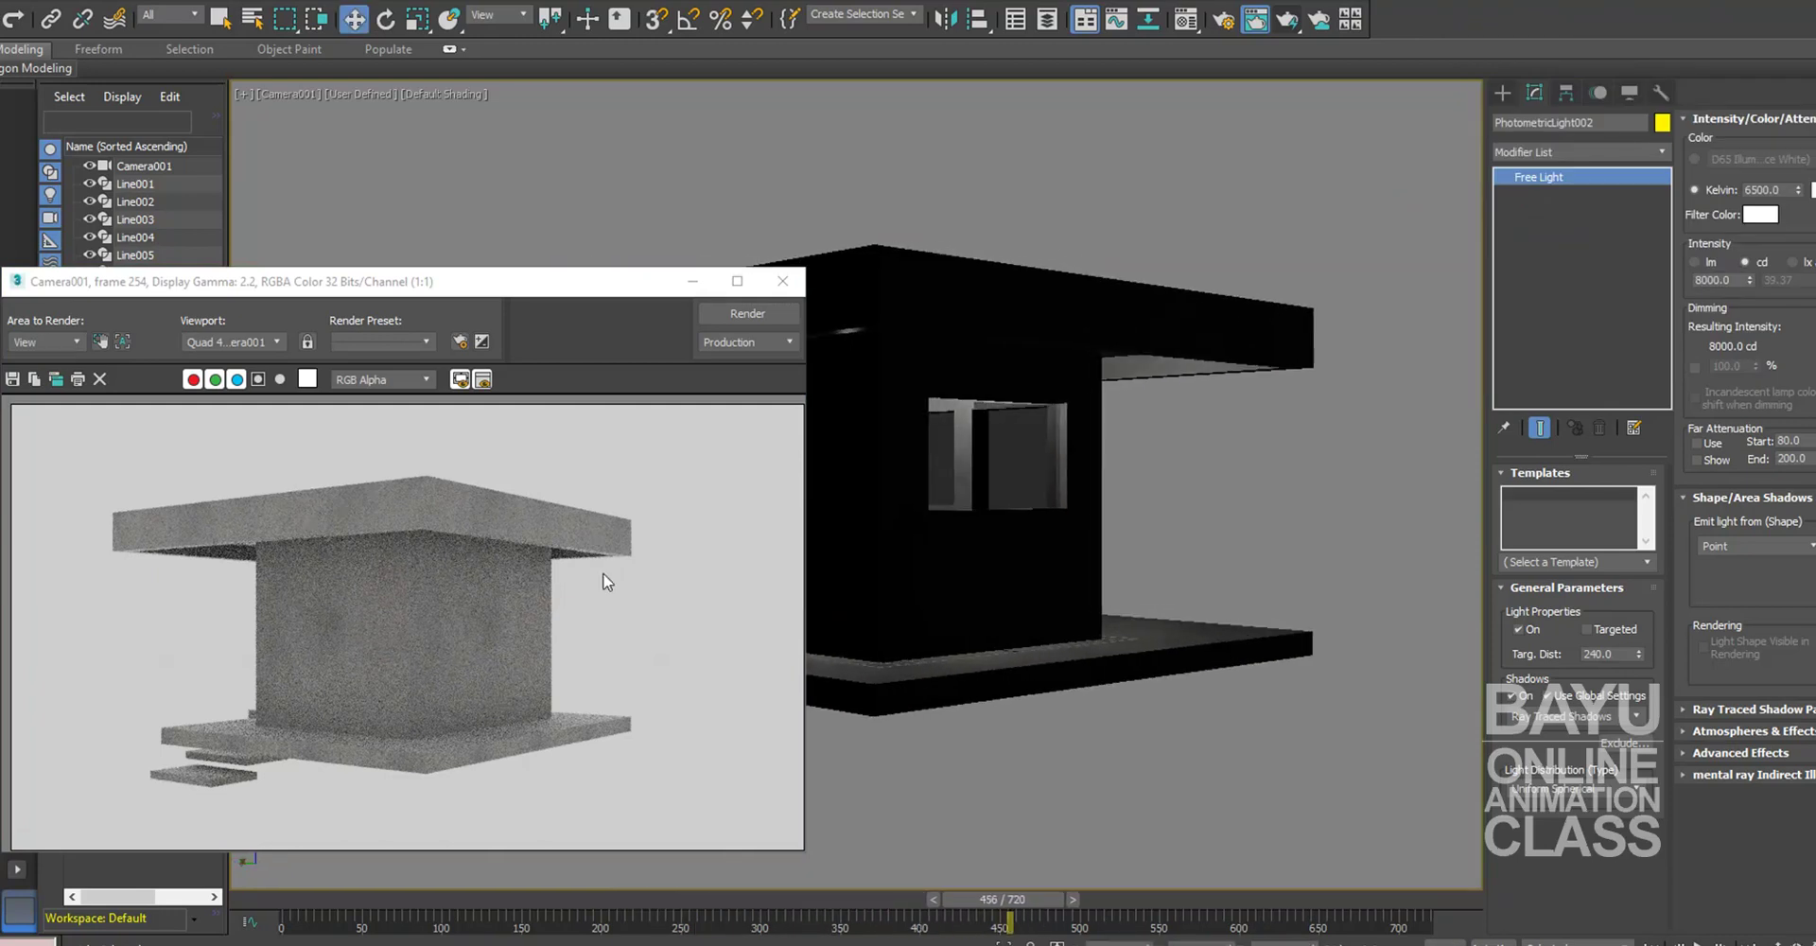
left_click(712, 316)
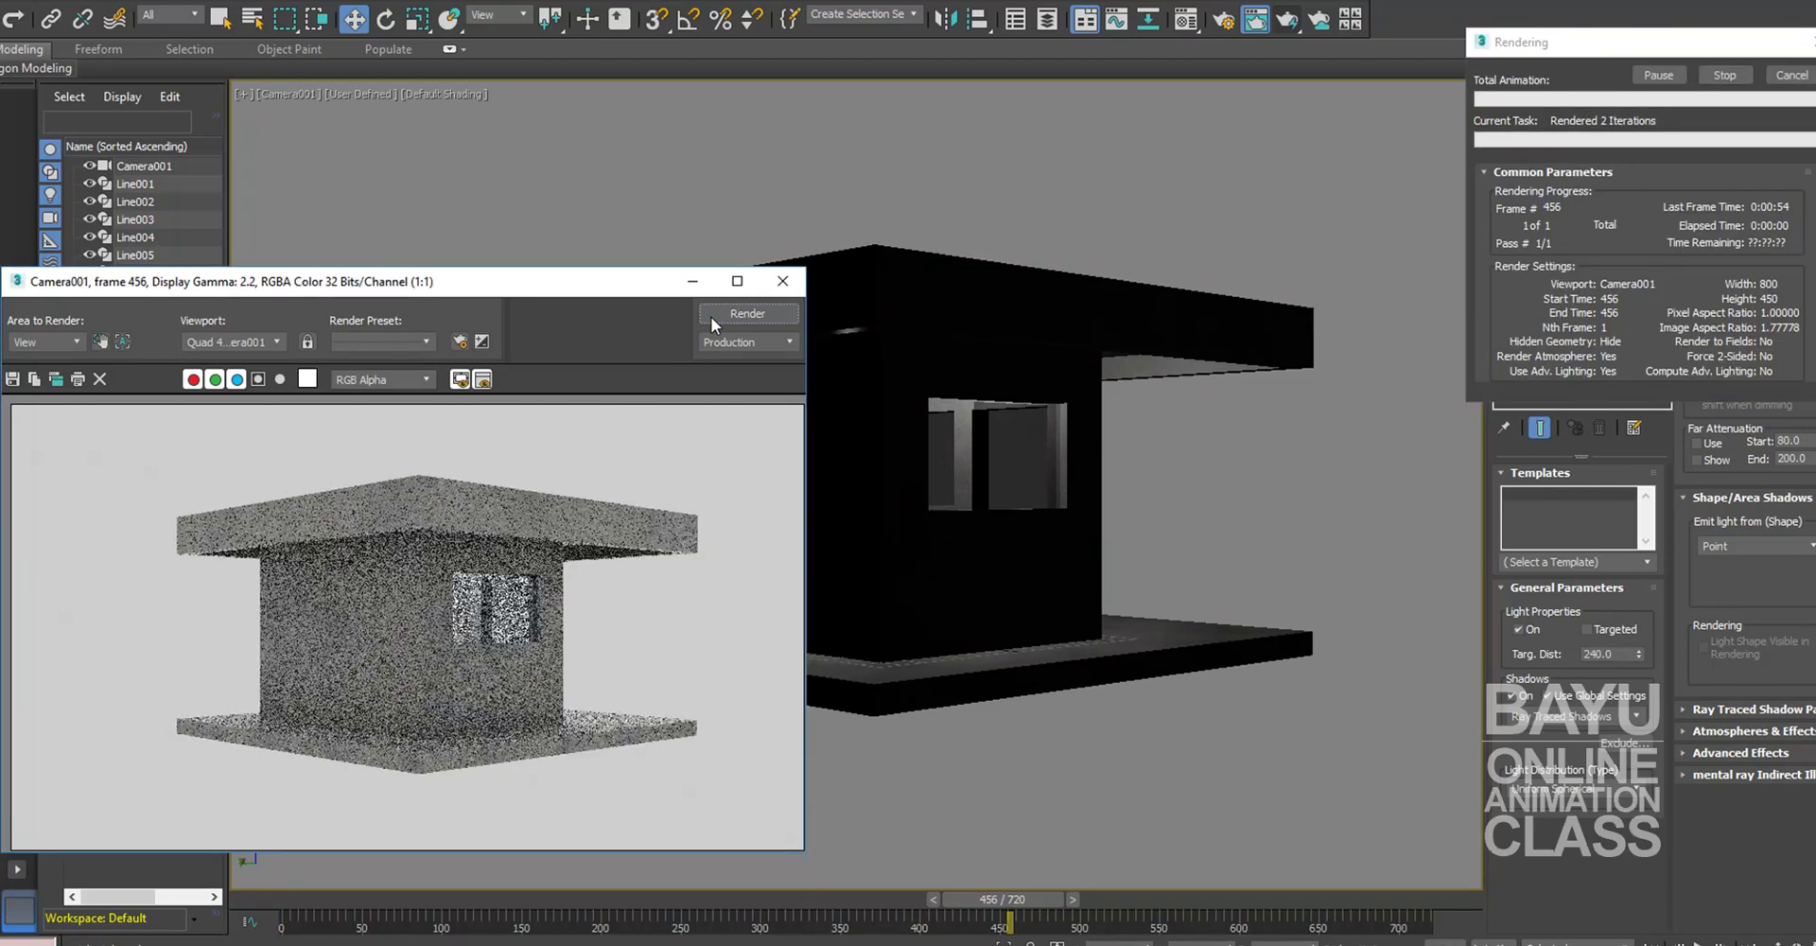
left_click(1792, 76)
Step: Move the time slider to frame 662 and render the camera view there
mouse_move(1050, 899)
left_mouse_down()
mouse_move(1383, 872)
mouse_move(1502, 882)
mouse_move(1338, 865)
left_mouse_up()
key("w")
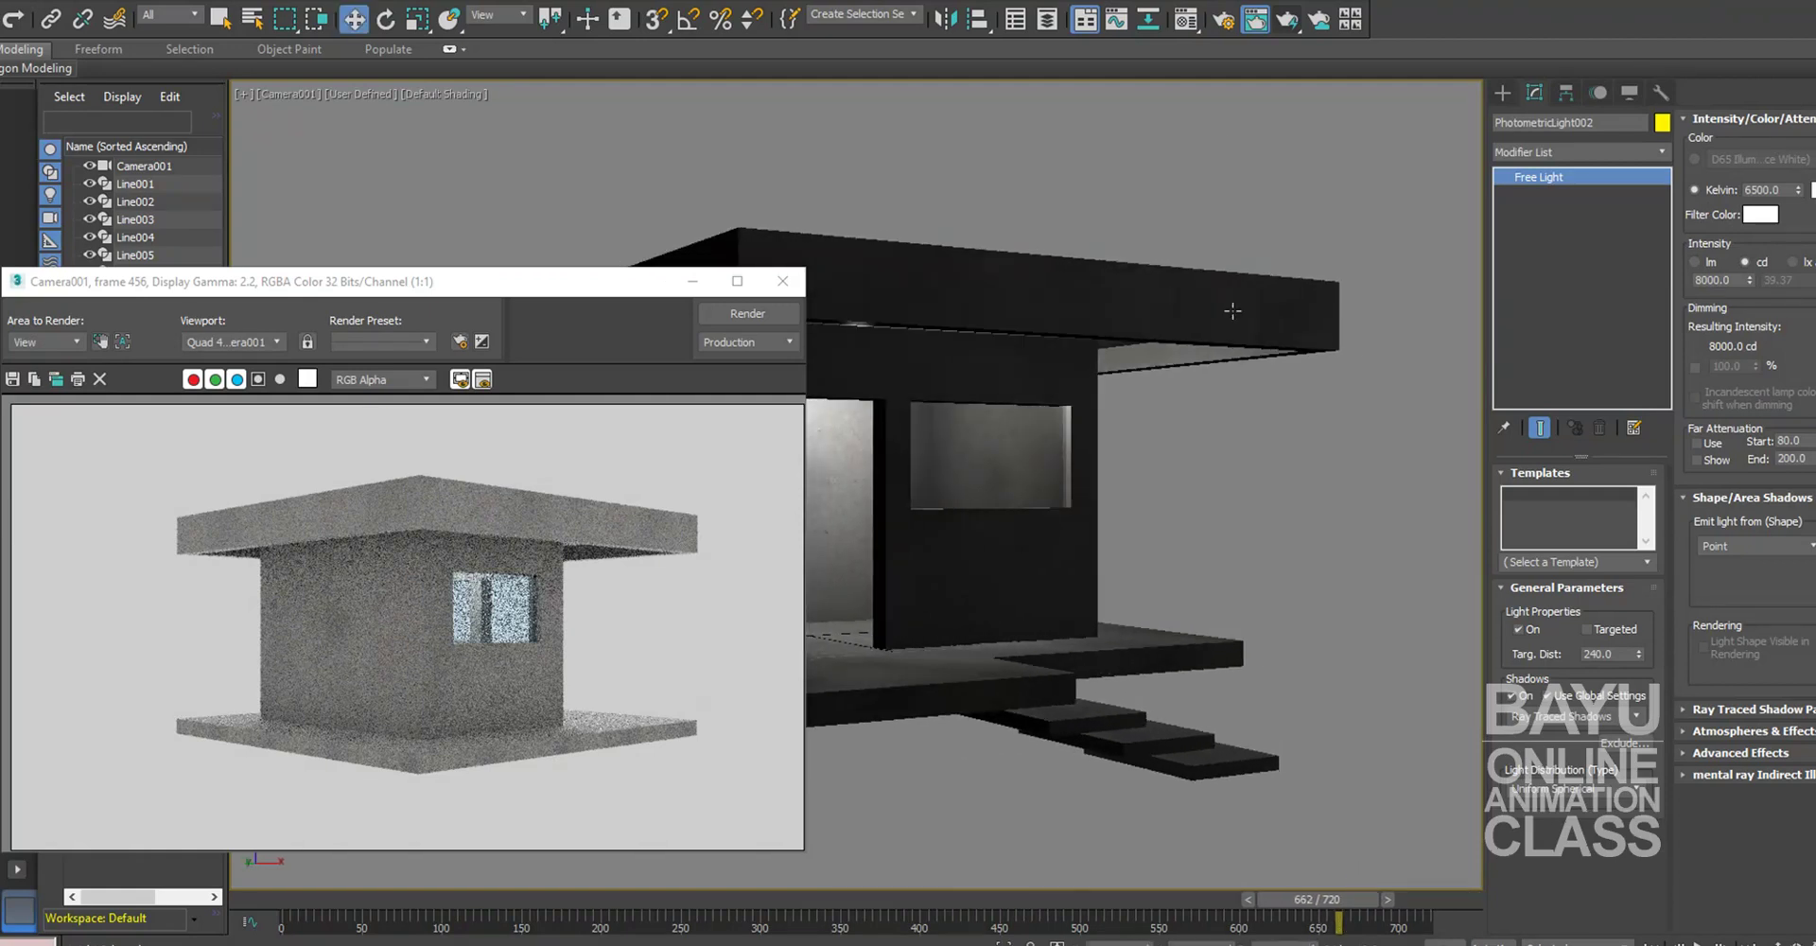
left_click(741, 314)
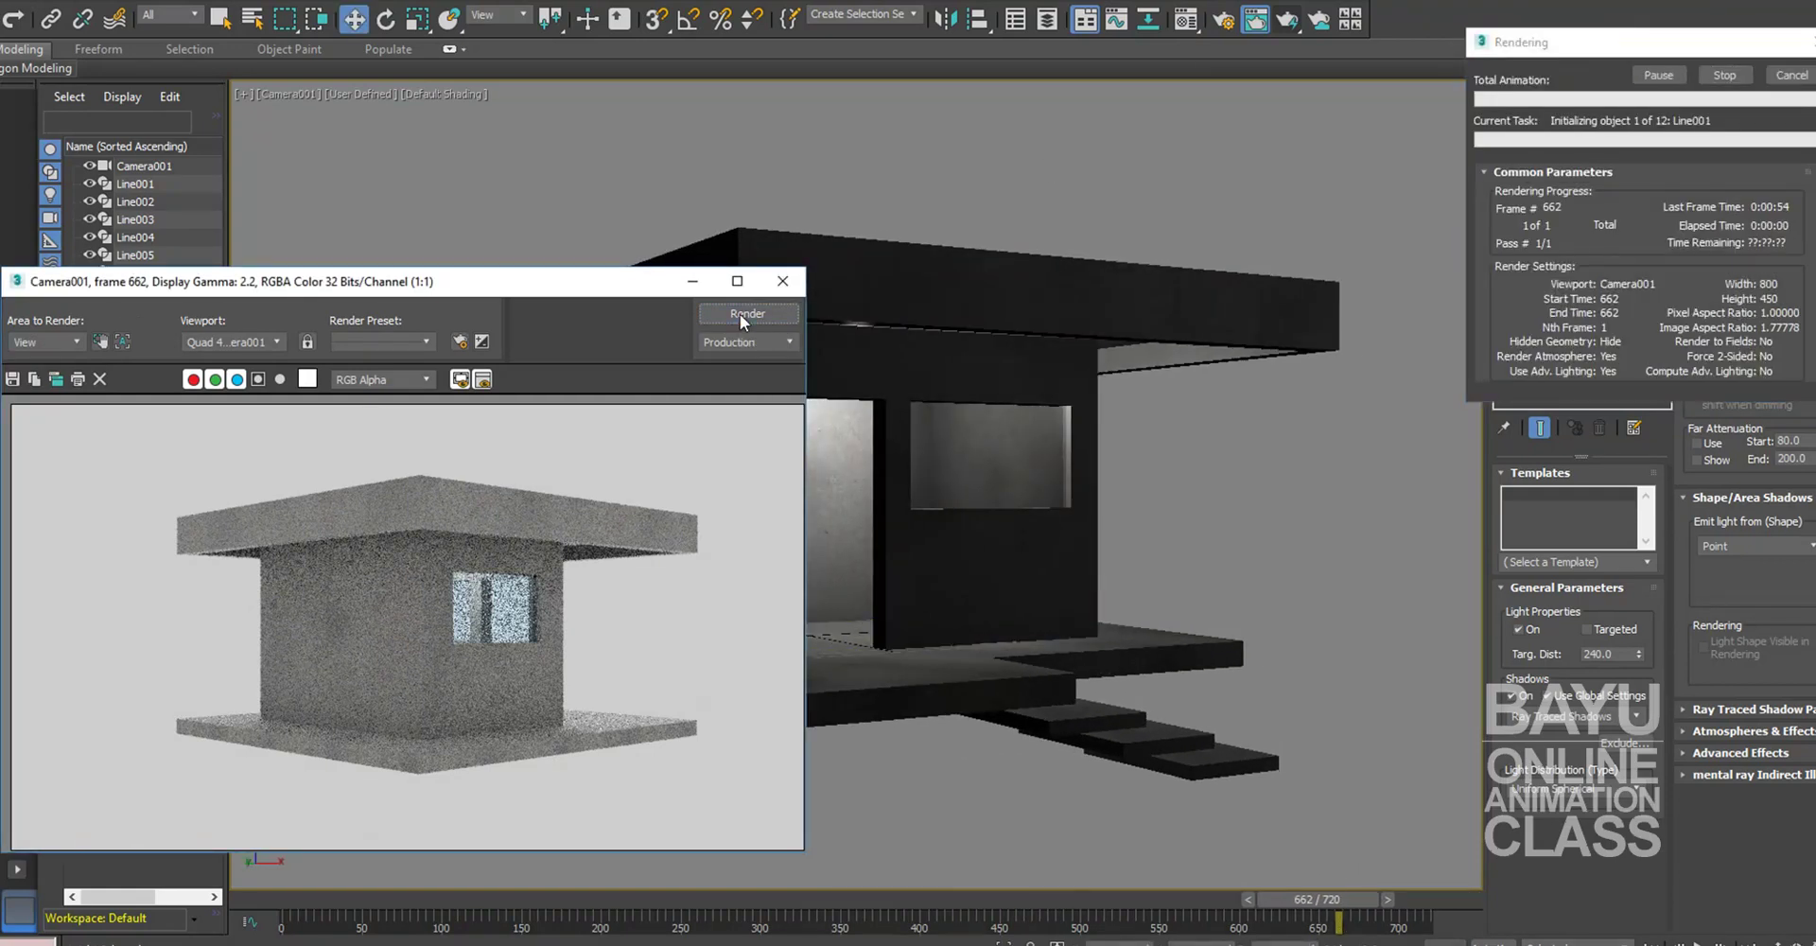